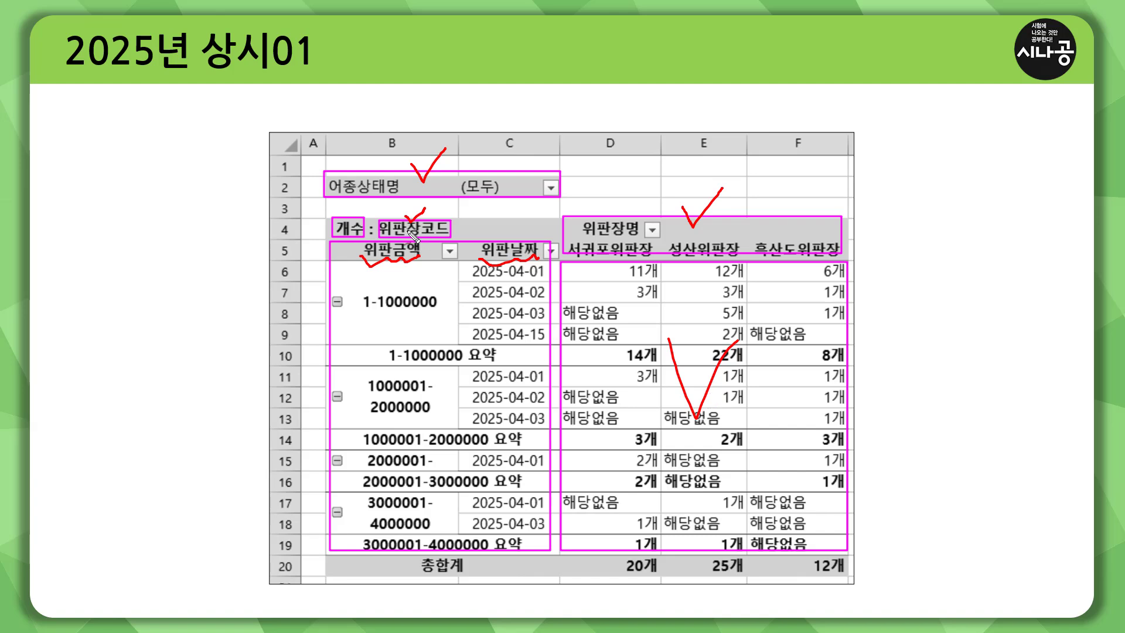
drag(520, 355, 529, 353)
key(Escape)
drag(331, 242, 549, 547)
drag(566, 219, 847, 254)
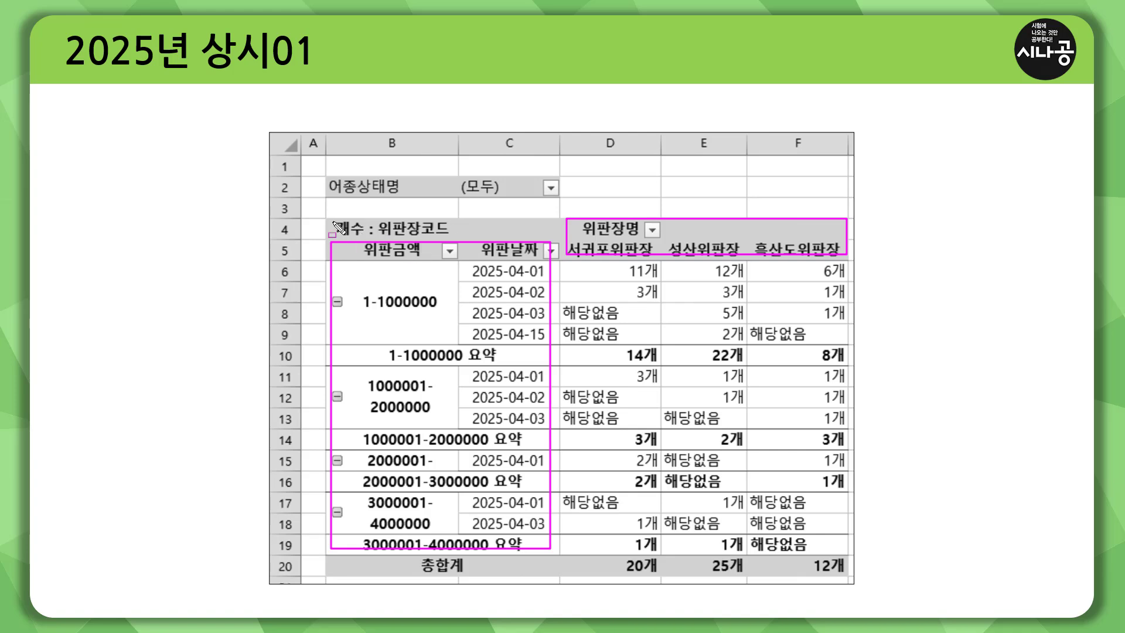
drag(323, 215, 459, 237)
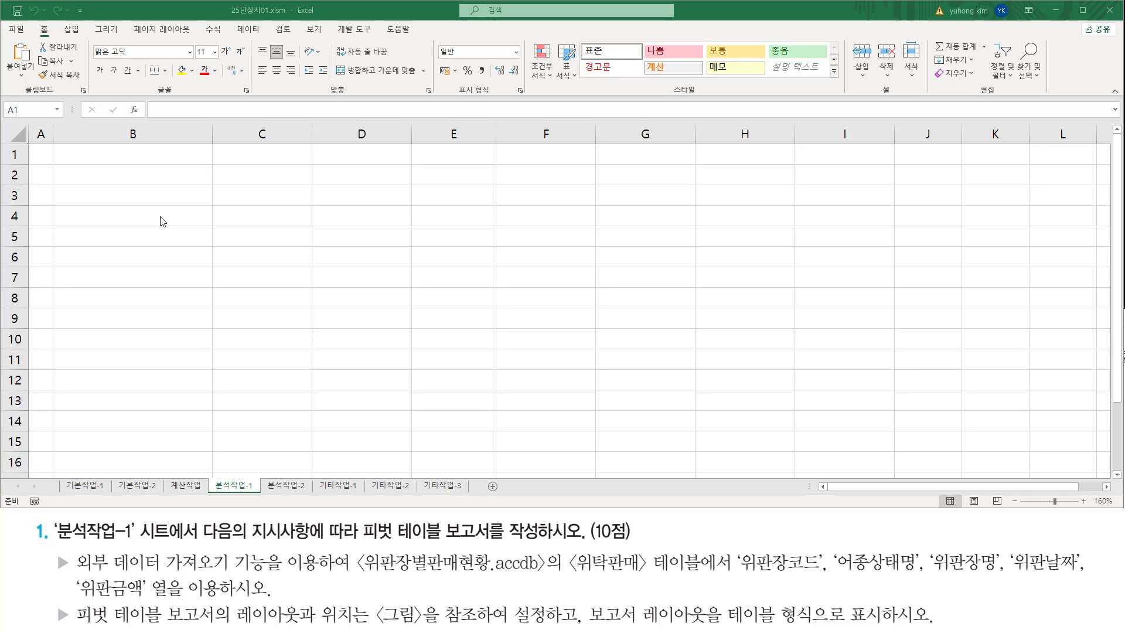
Start an external data import through Microsoft Query with cell B4 of the 분석작업-1 sheet selected
click(125, 216)
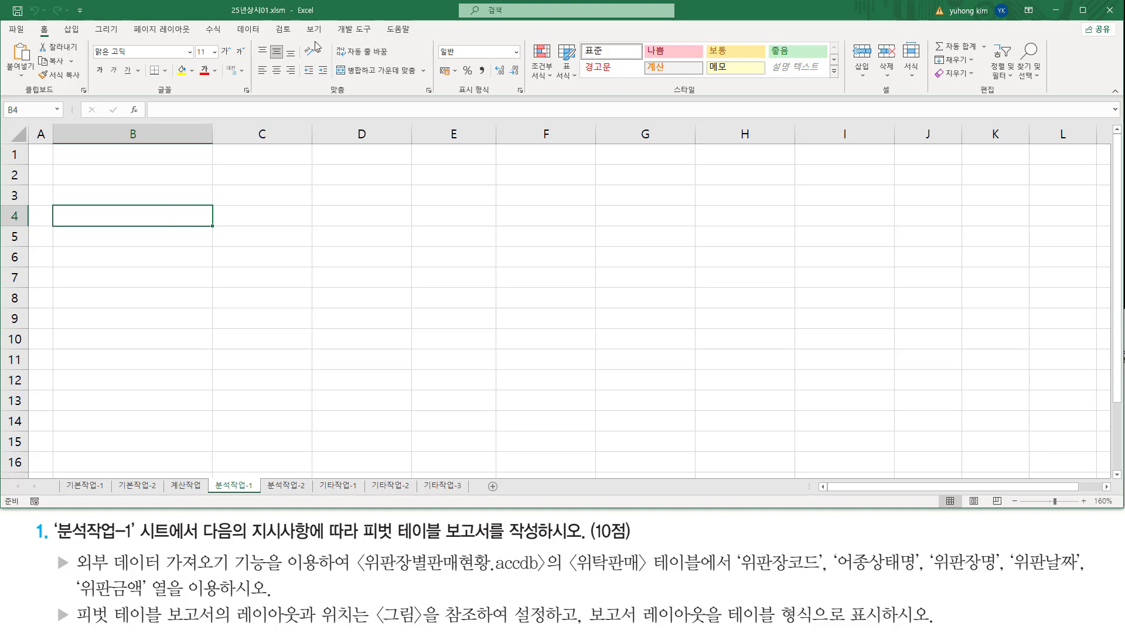
click(249, 30)
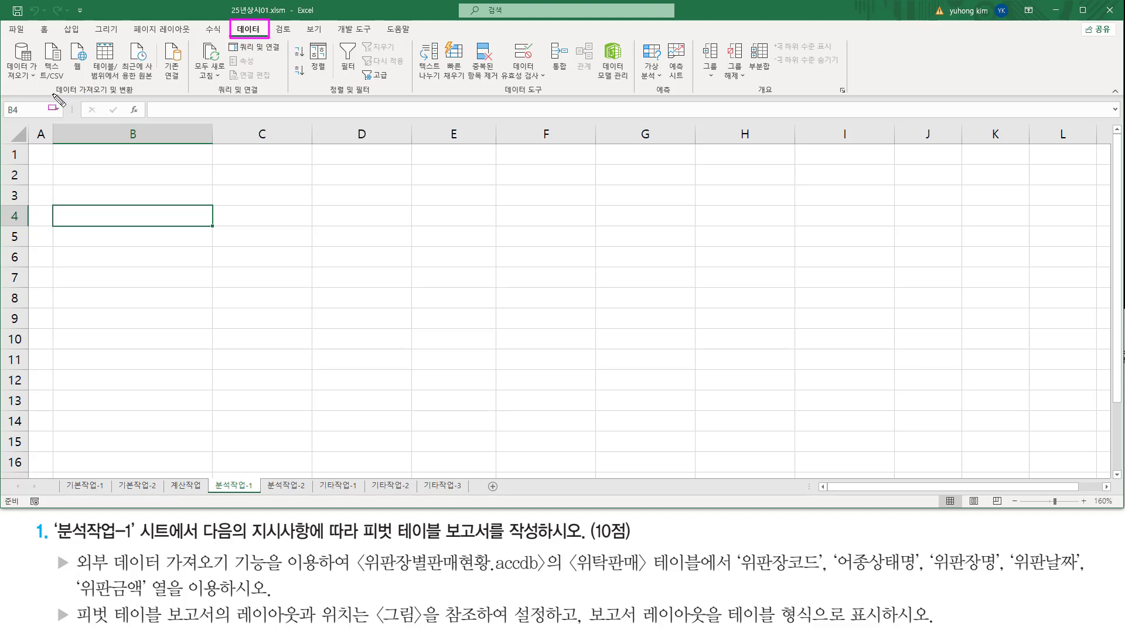
drag(53, 93, 139, 92)
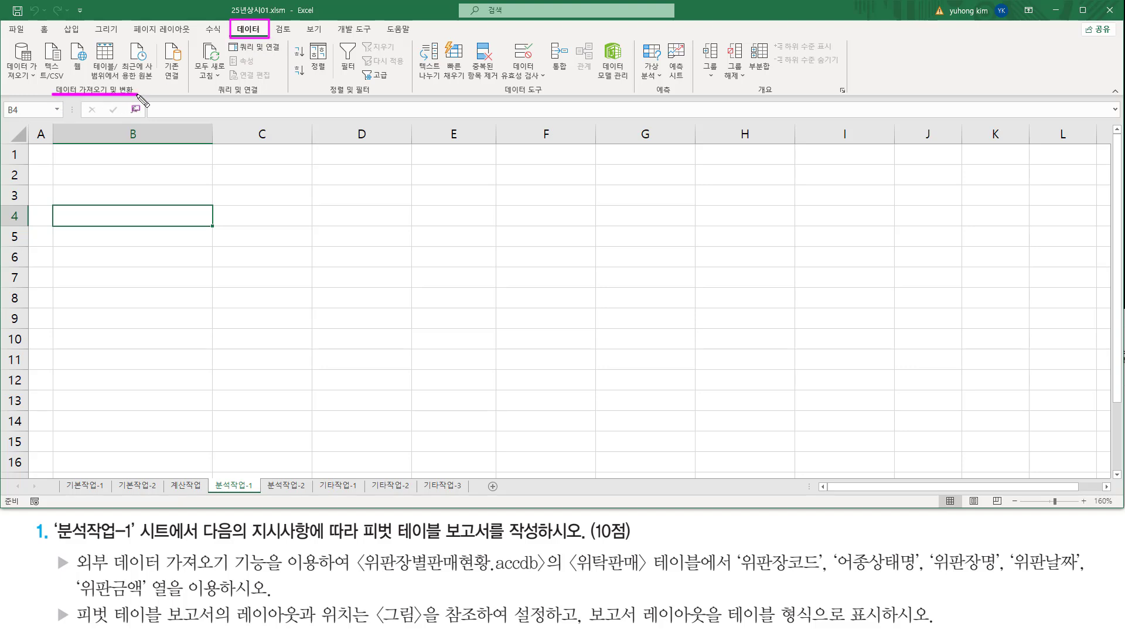
drag(6, 36, 13, 48)
key(Escape)
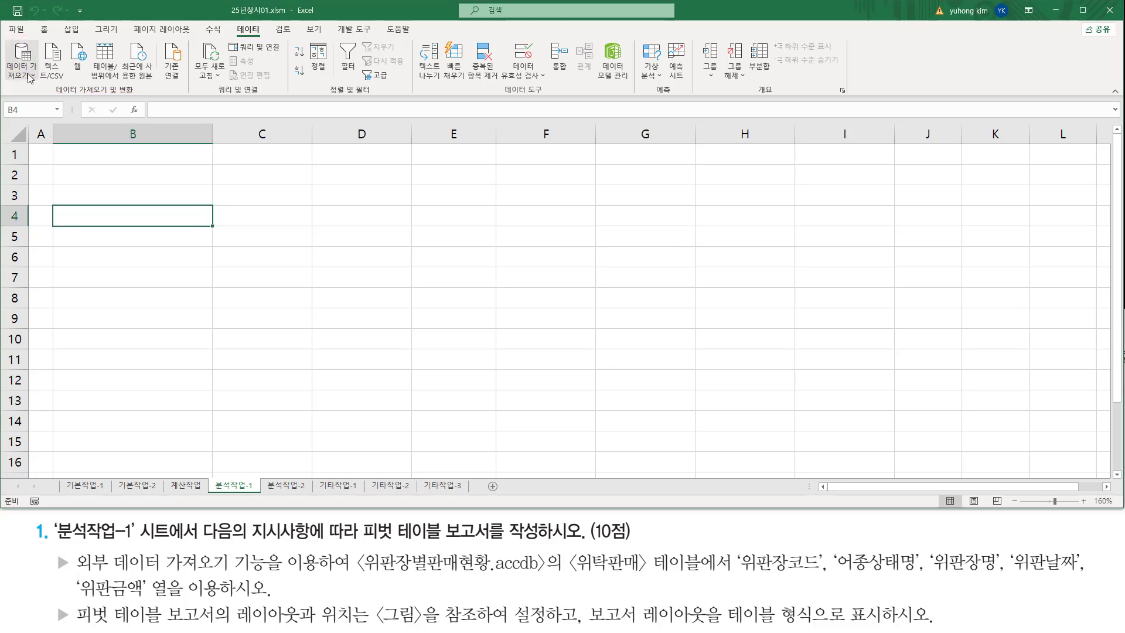
click(29, 78)
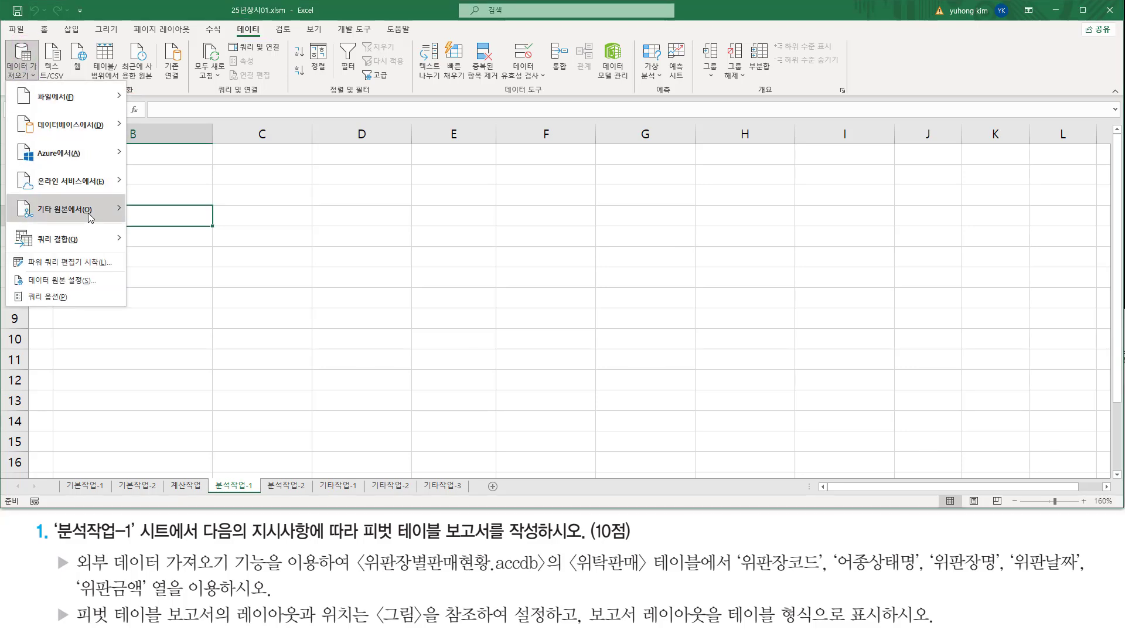
mouse_move(91, 217)
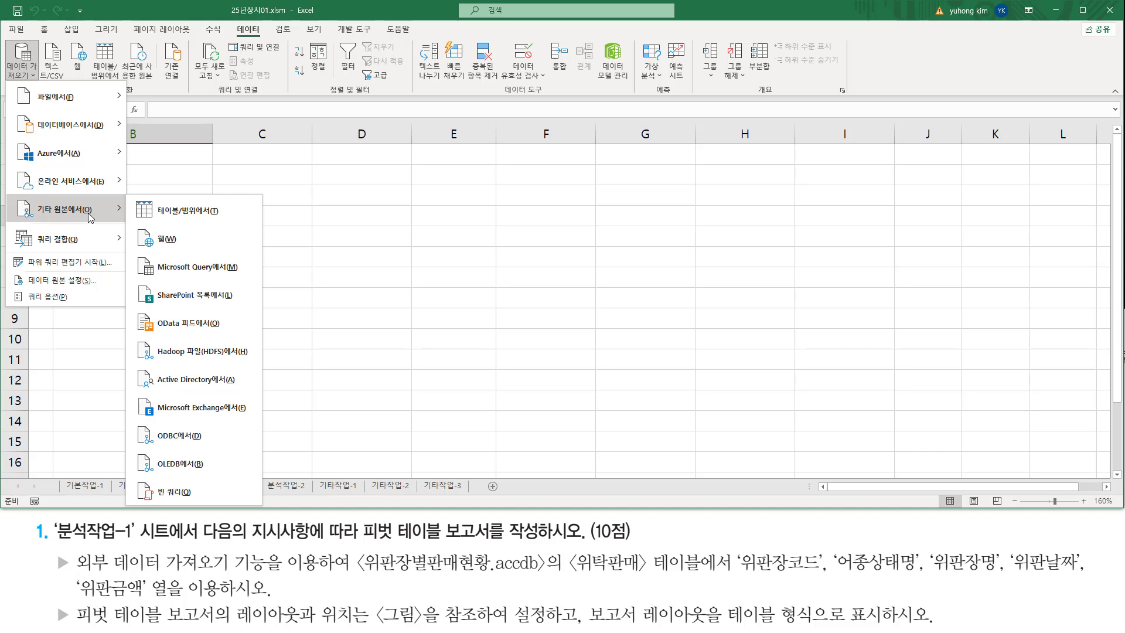
click(239, 268)
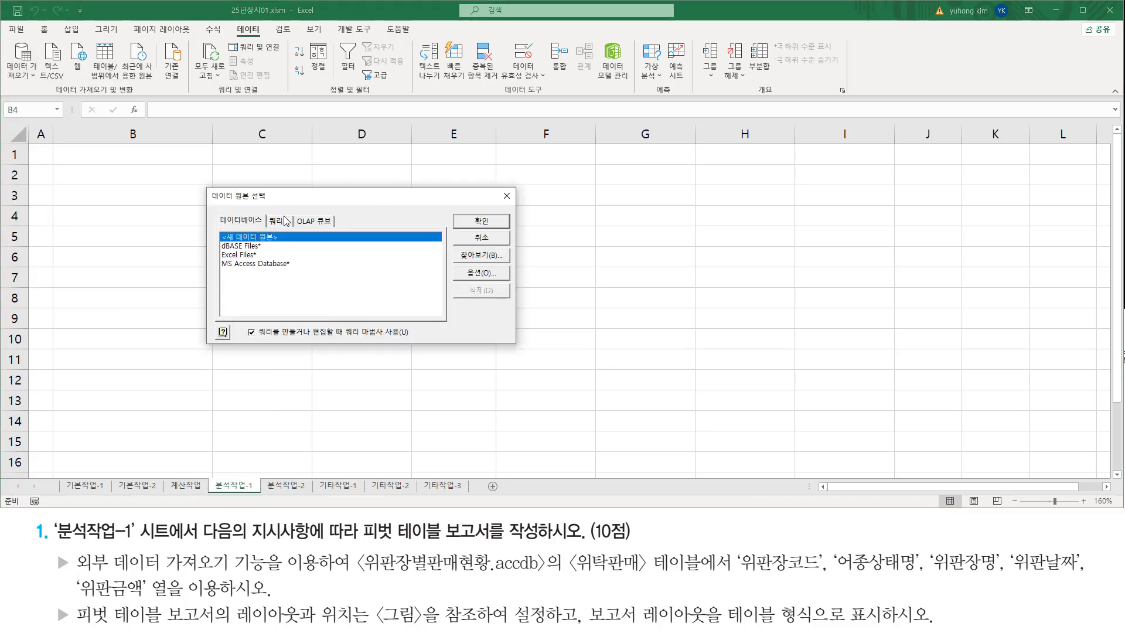
drag(211, 194, 521, 351)
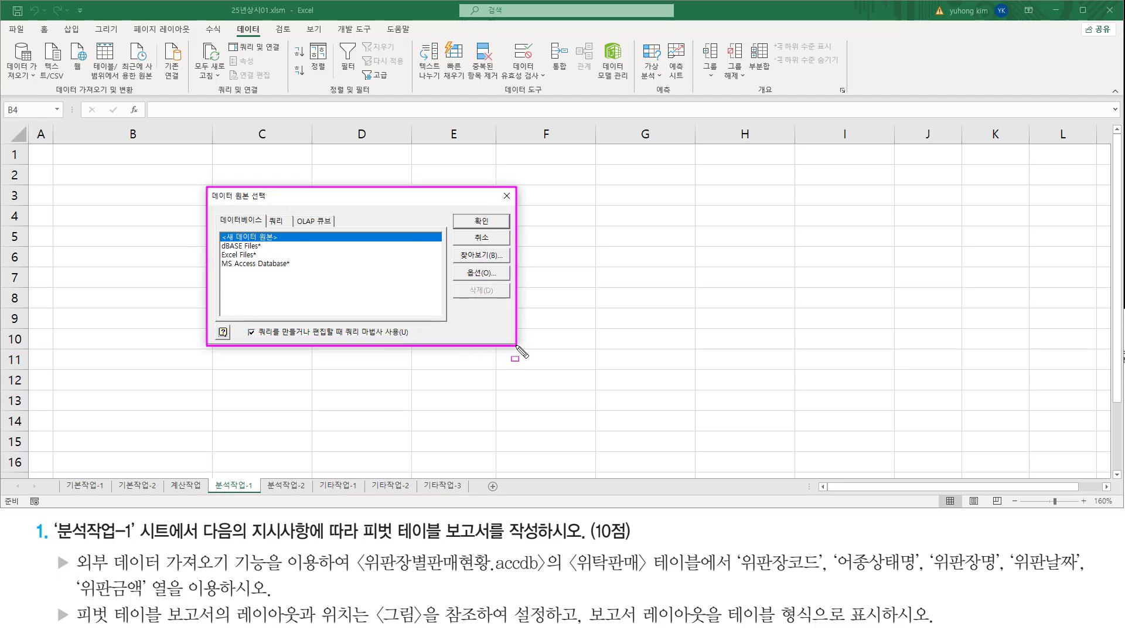
key(Escape)
key(ctrl+2)
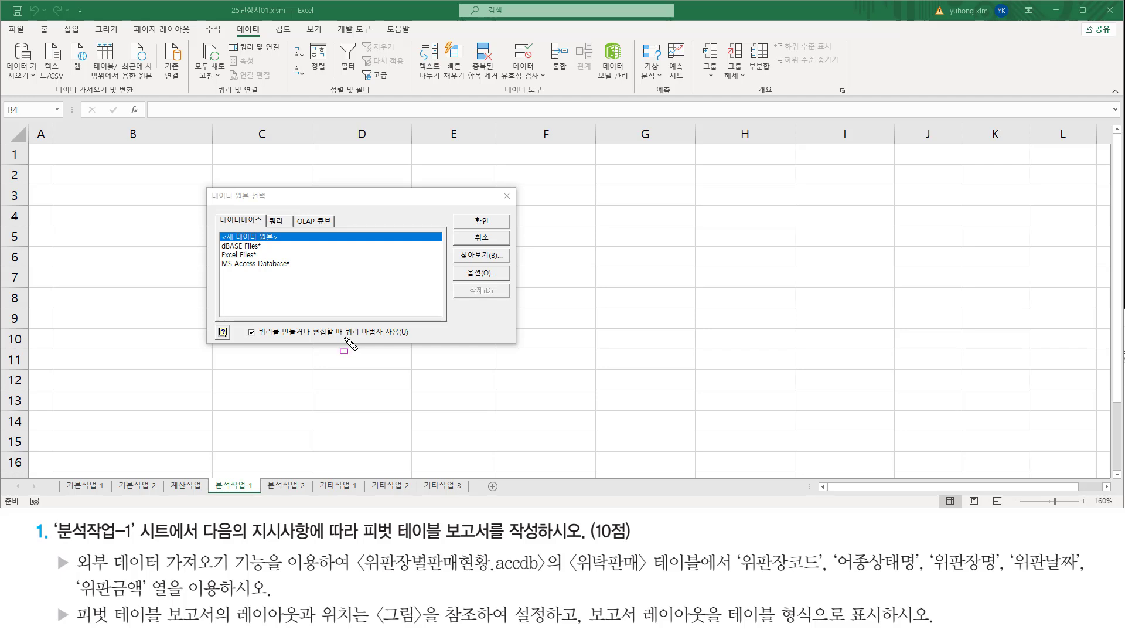
drag(345, 339, 409, 339)
drag(244, 325, 260, 339)
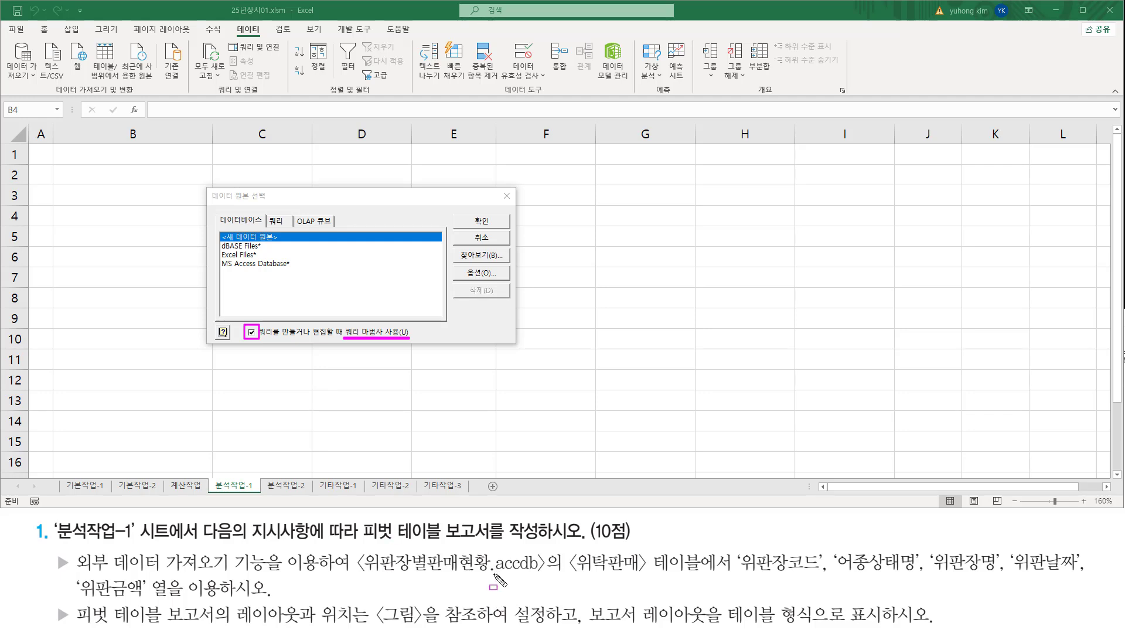
drag(493, 574, 541, 573)
drag(218, 258, 294, 270)
key(Escape)
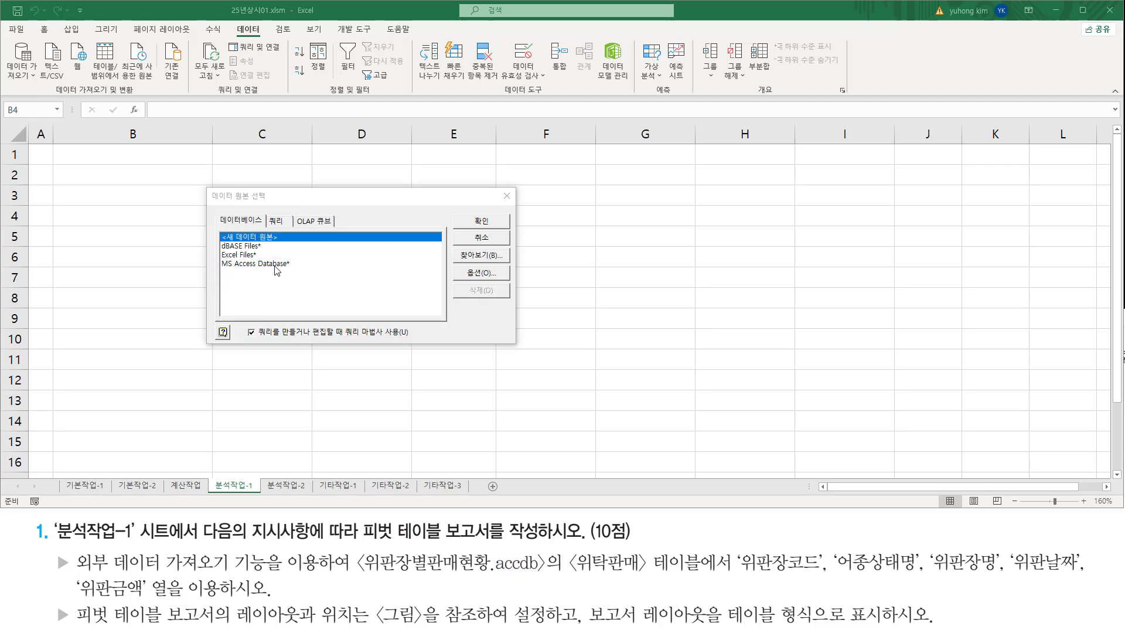
Choose MS Access Database* as the data source for the query and confirm it
click(274, 264)
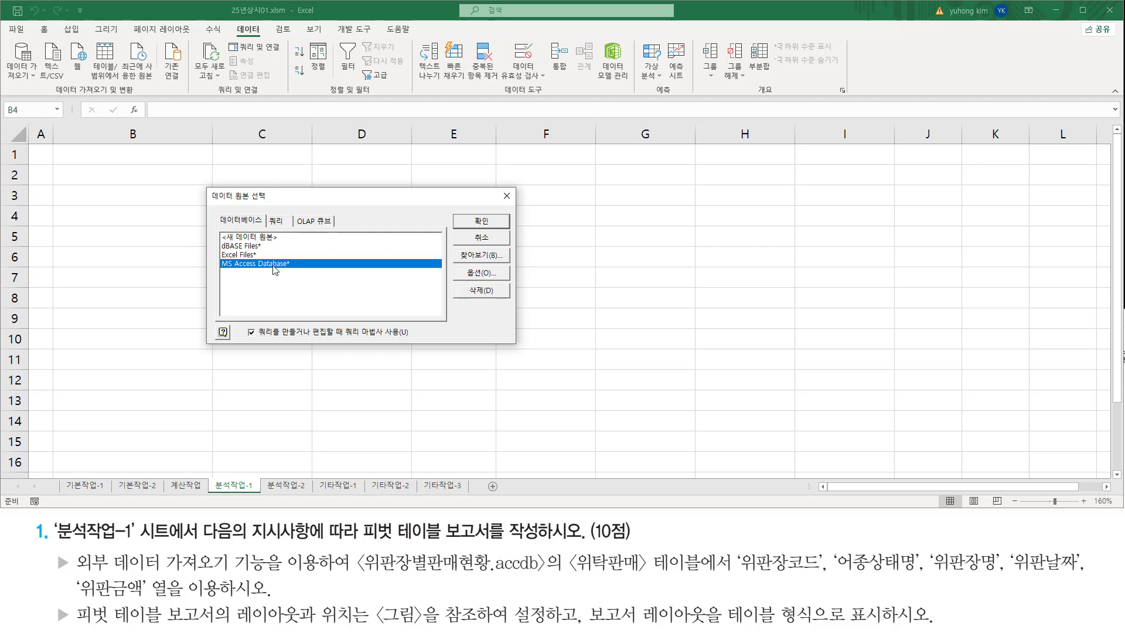
drag(461, 211, 502, 229)
key(Escape)
click(490, 222)
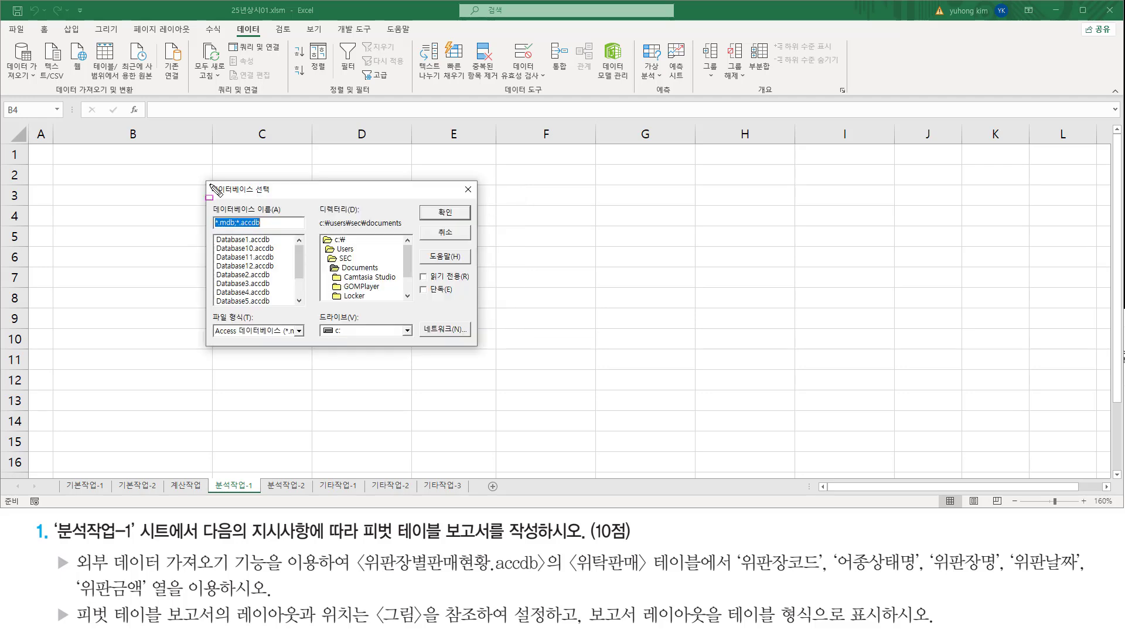
Browse to the OA folder on drive C as the directory of the source database
mouse_move(208, 183)
mouse_down()
mouse_move(282, 200)
mouse_move(360, 285)
mouse_move(486, 355)
mouse_move(475, 347)
mouse_up()
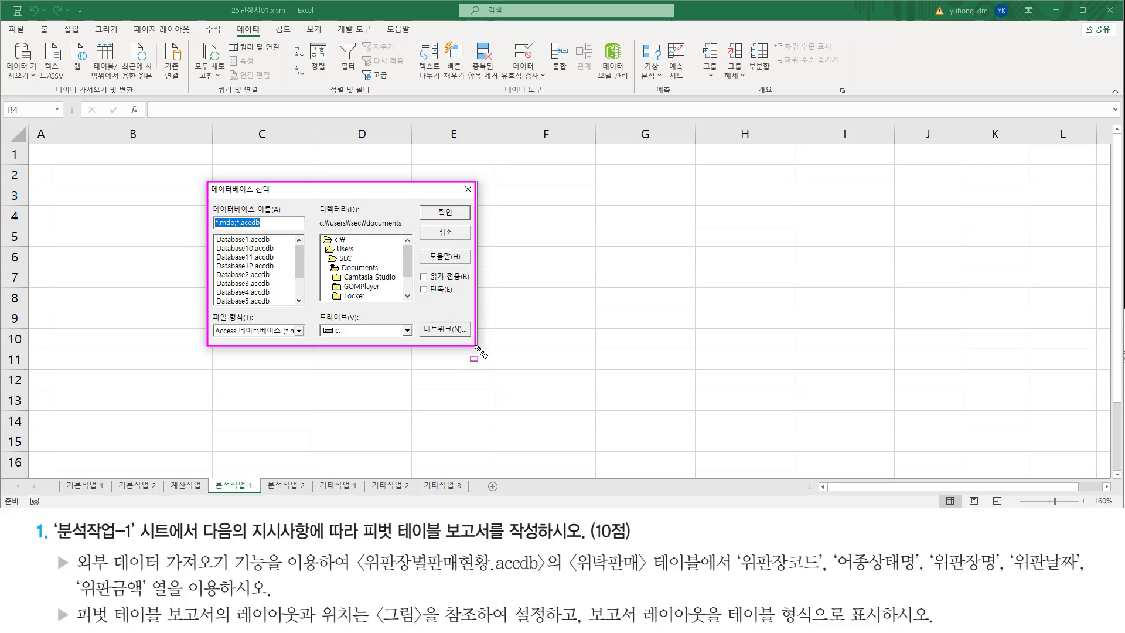
mouse_move(356, 568)
mouse_down()
mouse_move(495, 571)
mouse_move(551, 562)
mouse_move(546, 551)
mouse_up()
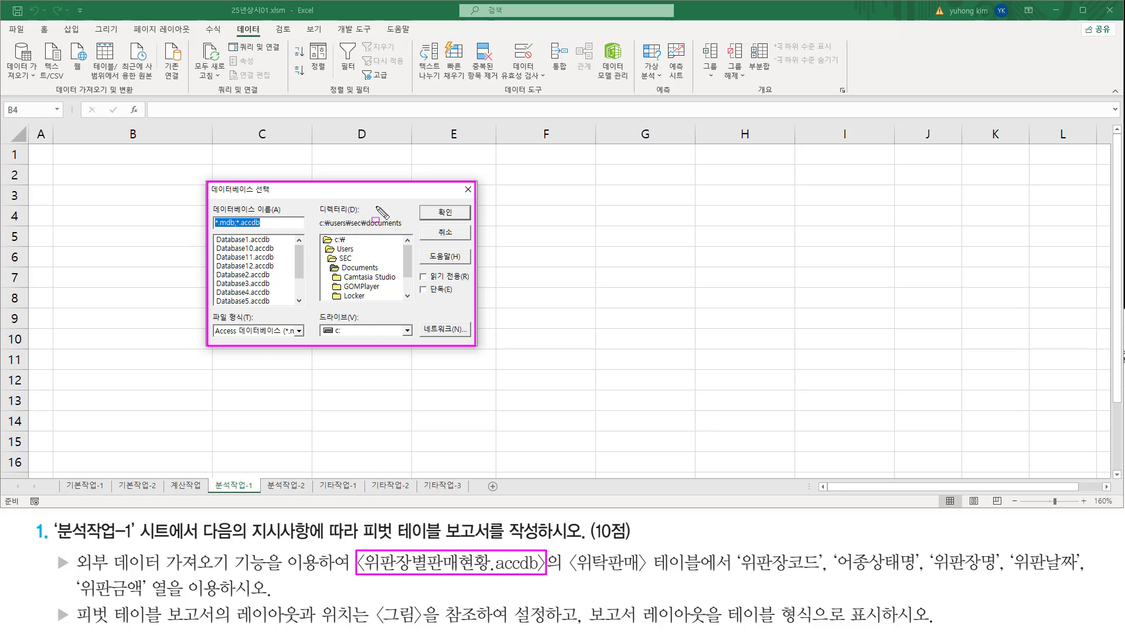
double_click(341, 240)
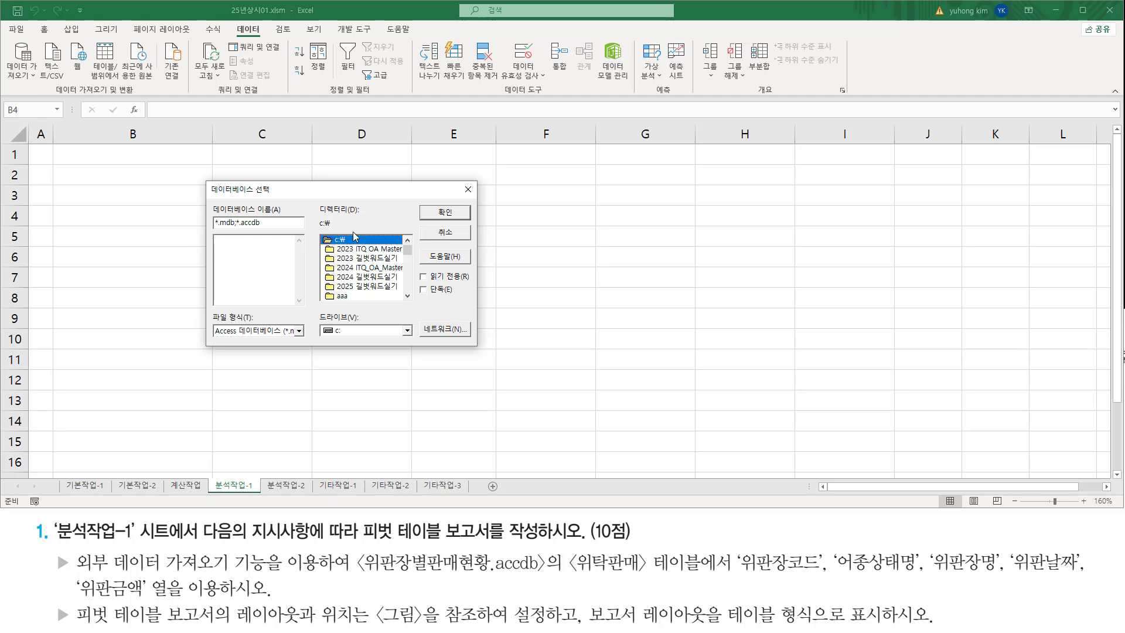
scroll(366, 284, down, 7)
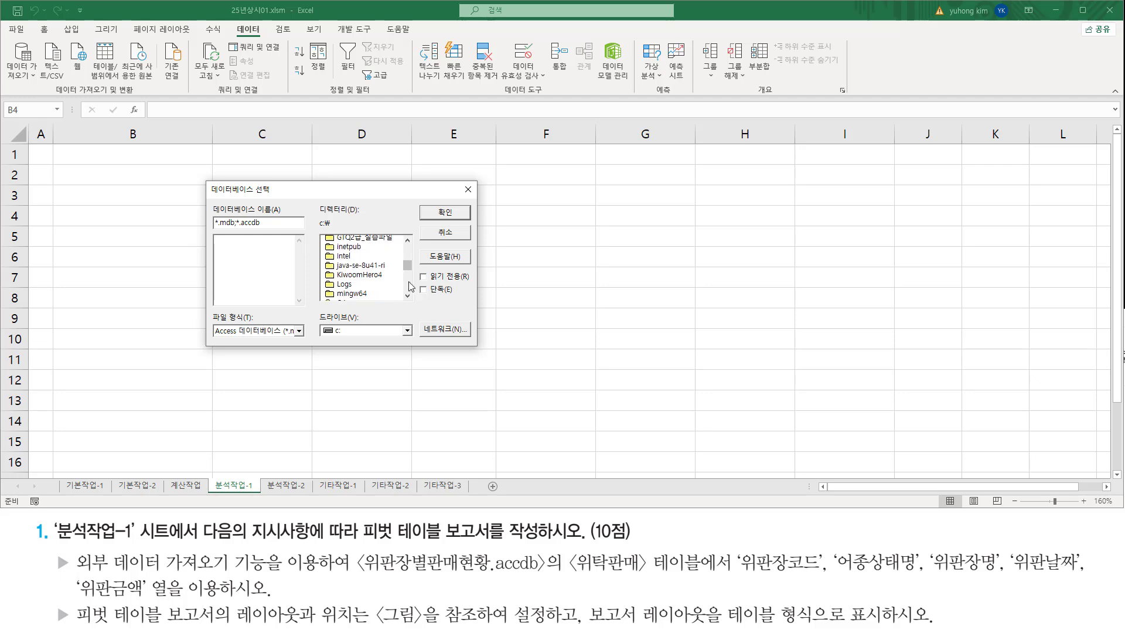
click(346, 268)
double_click(345, 267)
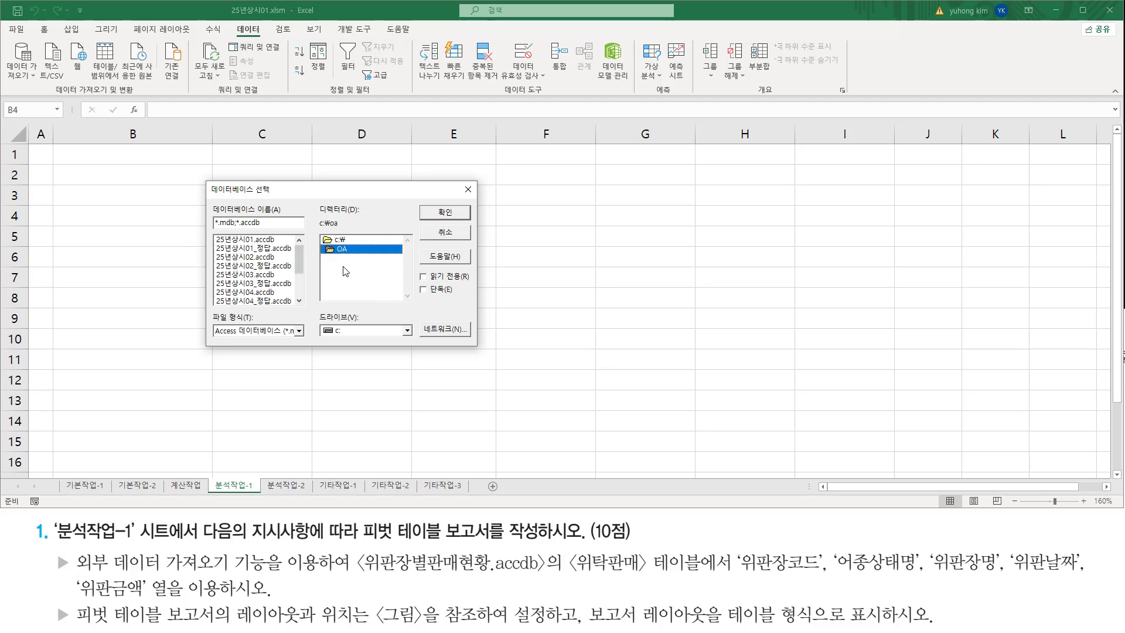
Select 위판장별판매현황.accdb as the source database and confirm the choice
drag(302, 266, 305, 290)
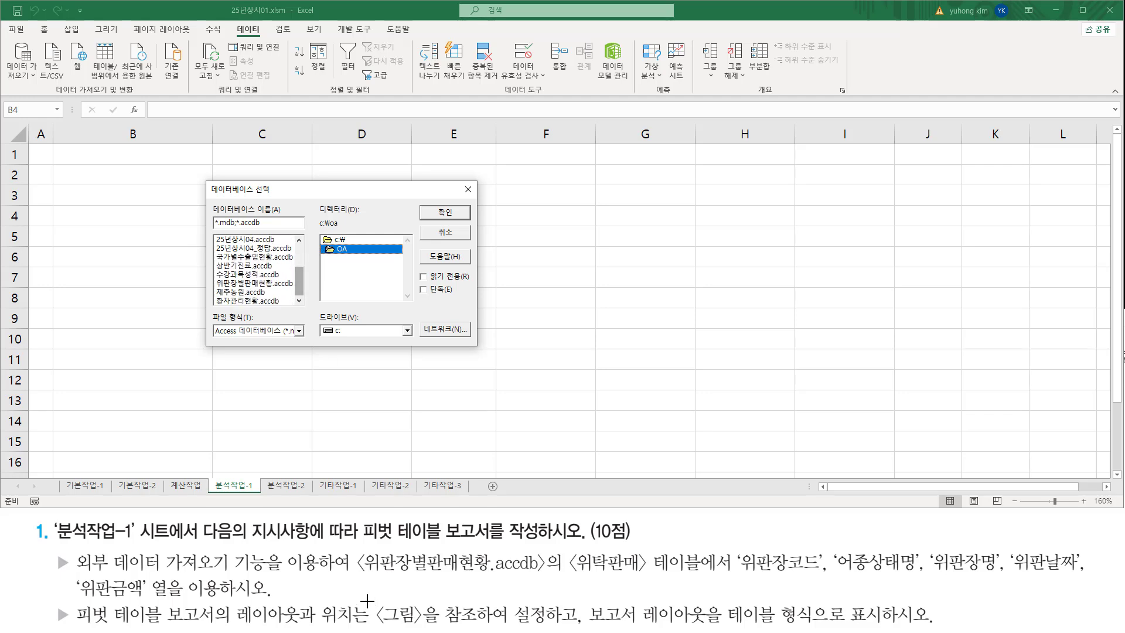
drag(356, 574, 542, 576)
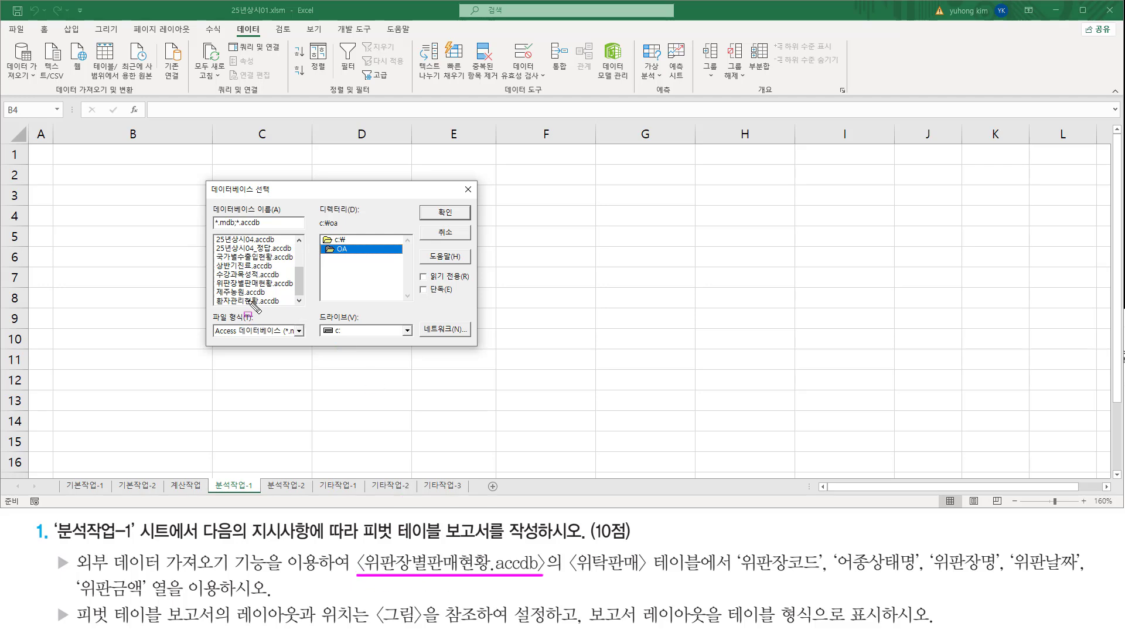
key(Escape)
click(251, 283)
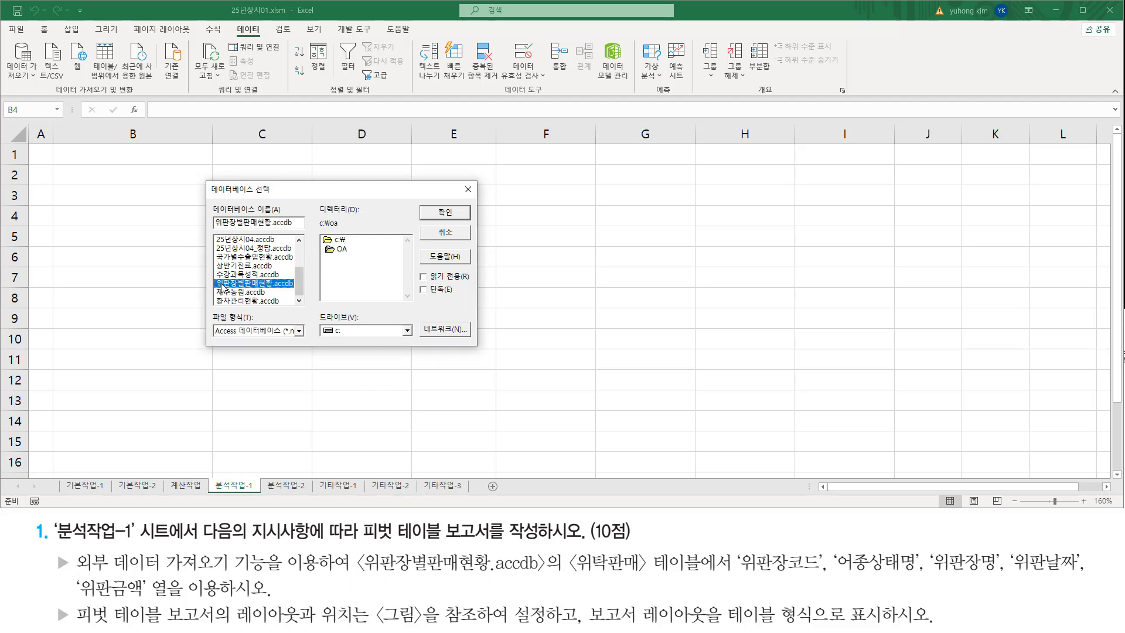
drag(212, 275, 293, 291)
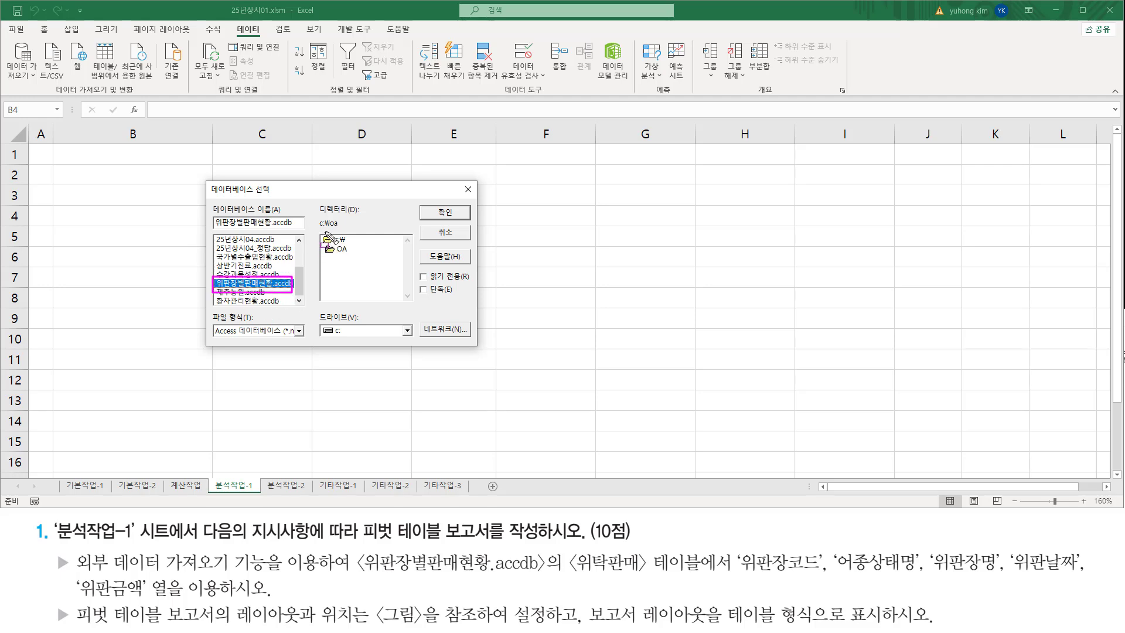
mouse_move(321, 233)
mouse_down()
mouse_move(339, 258)
mouse_move(356, 258)
mouse_up()
drag(422, 203, 454, 220)
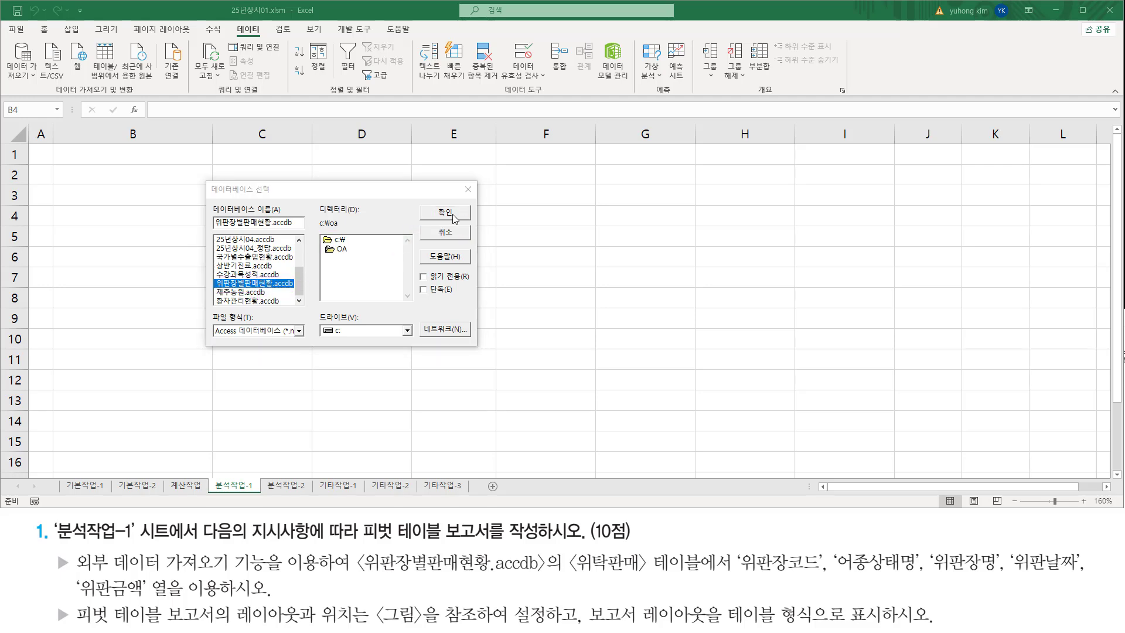
click(460, 215)
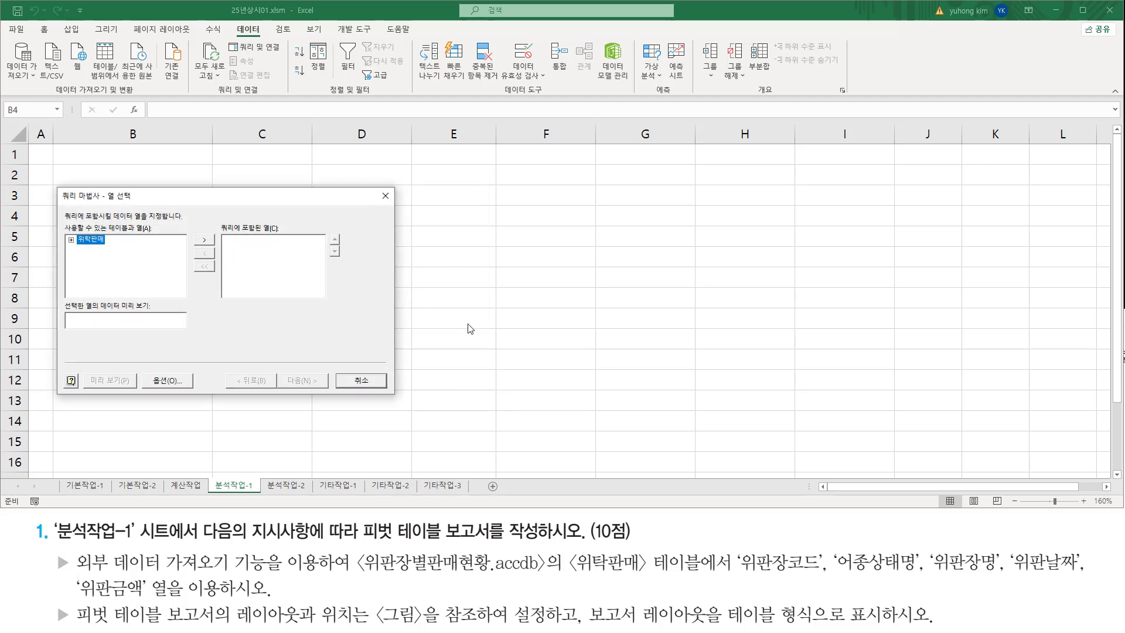
Expand the 위탁판매 table in the query wizard to list its columns
mouse_move(62, 188)
mouse_down()
mouse_move(159, 206)
mouse_move(175, 244)
mouse_move(377, 392)
mouse_move(397, 394)
mouse_up()
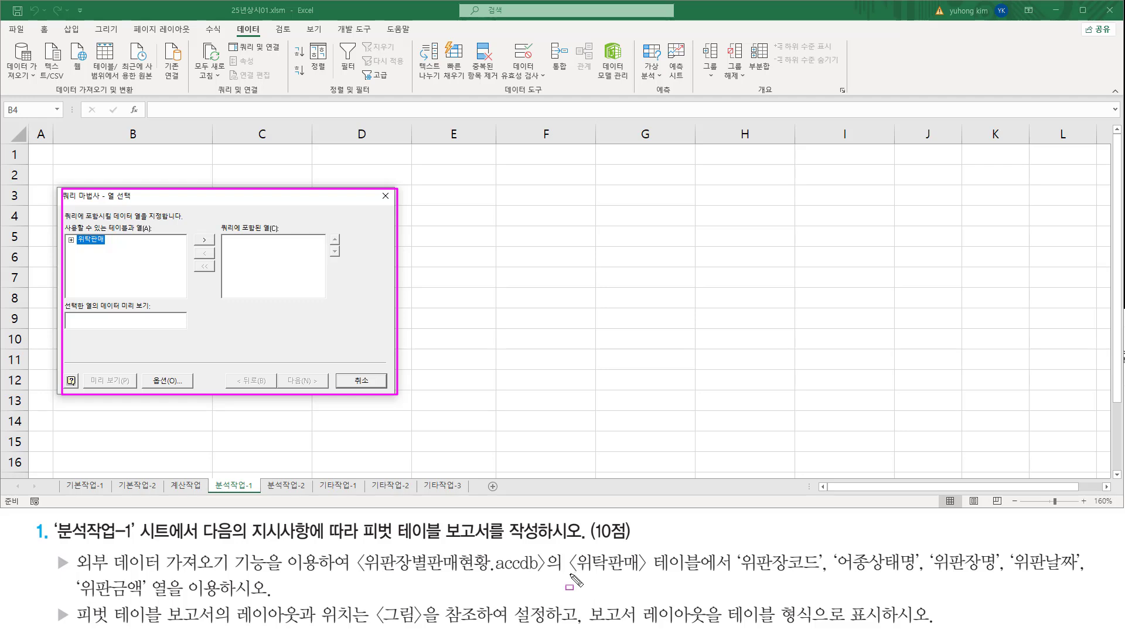
mouse_move(569, 573)
mouse_down()
mouse_move(704, 572)
mouse_move(700, 548)
mouse_up()
drag(73, 231, 111, 249)
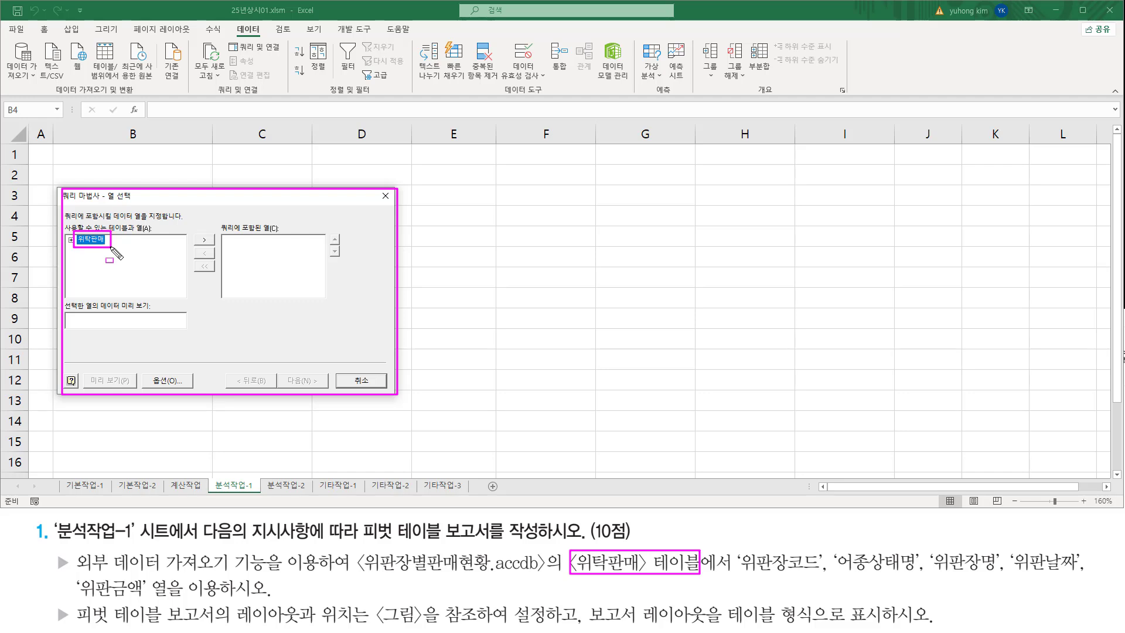
key(Escape)
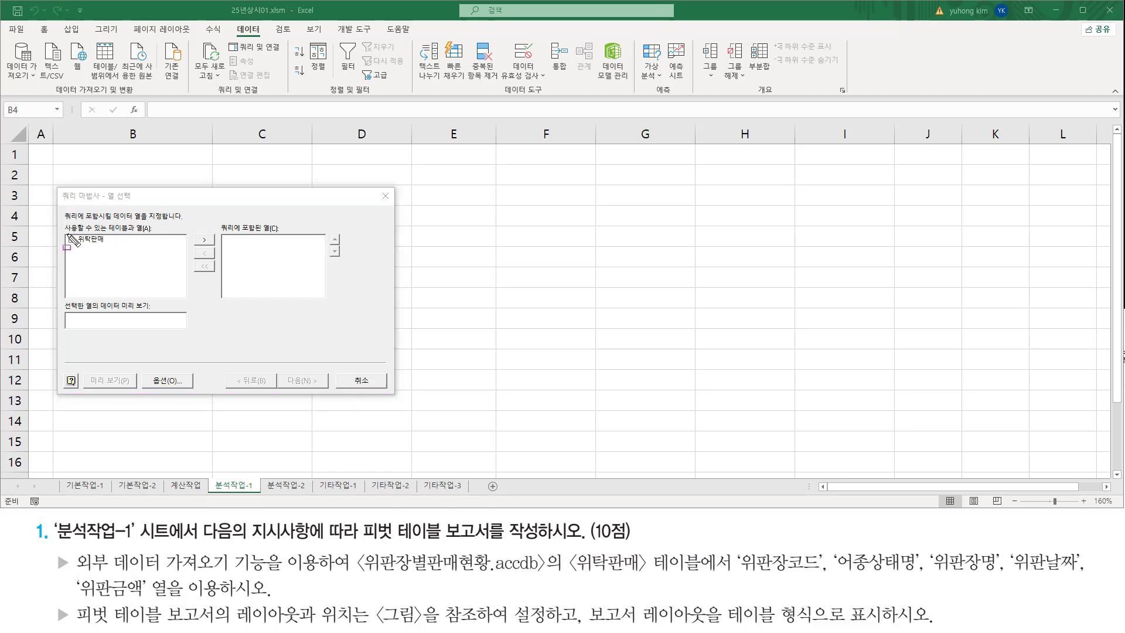
click(74, 241)
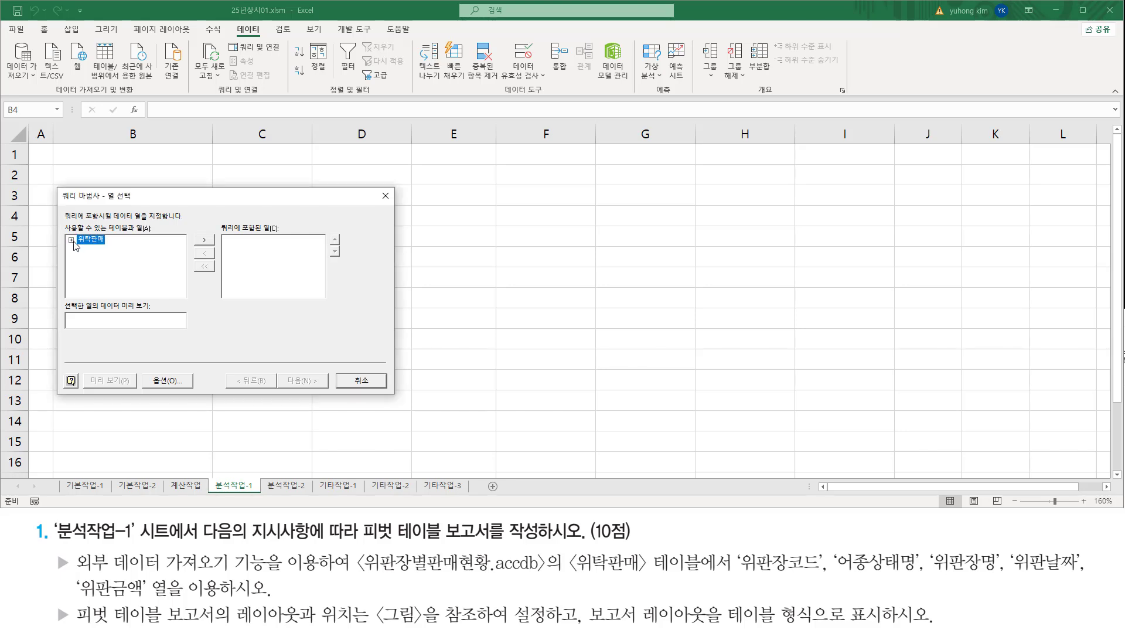
click(71, 240)
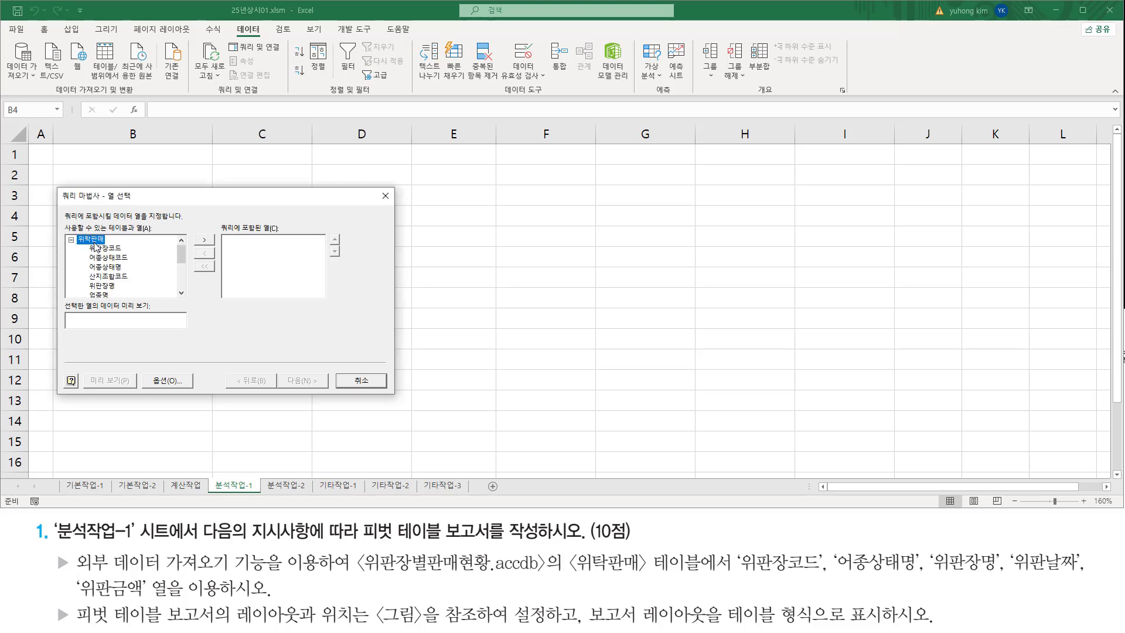
drag(76, 233, 111, 244)
mouse_move(182, 254)
mouse_down()
mouse_move(182, 288)
mouse_move(187, 255)
mouse_move(193, 287)
mouse_move(195, 243)
mouse_up()
drag(743, 575, 1087, 571)
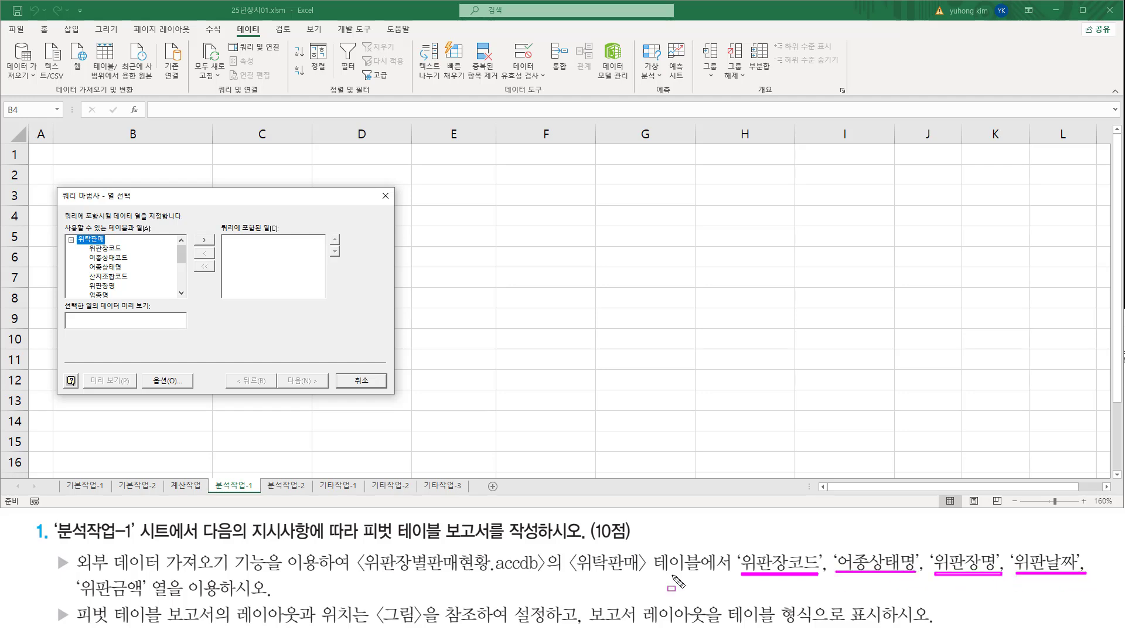
drag(80, 598, 150, 598)
Add the 위판장코드, 어종상태명 and 위판장명 columns of the 위탁판매 table to the query
click(93, 248)
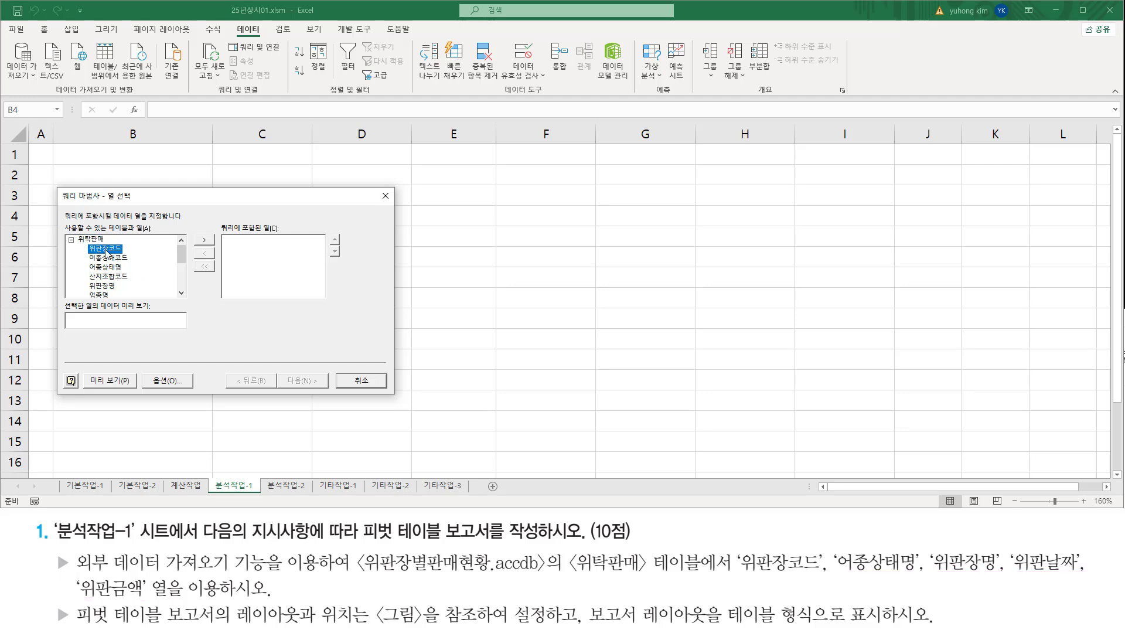
double_click(105, 248)
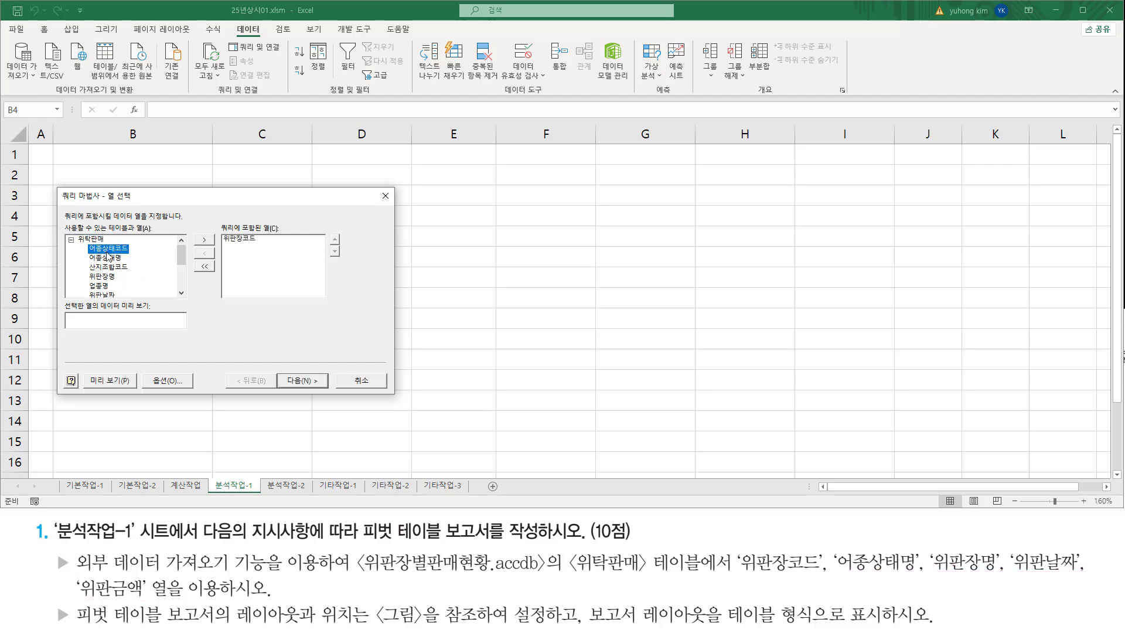
click(112, 258)
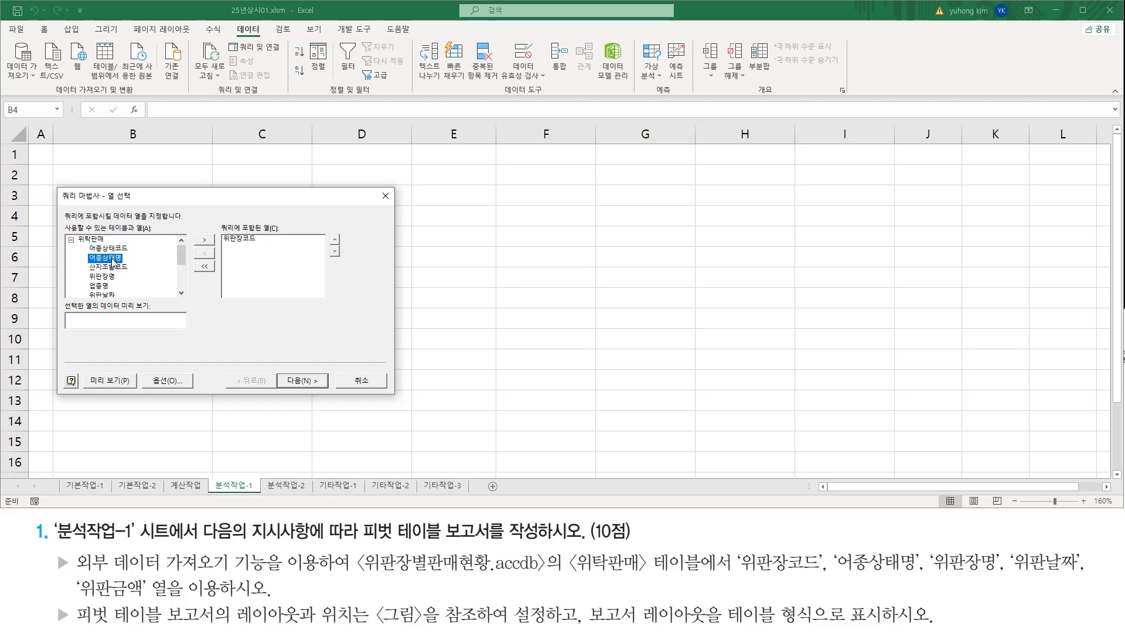
double_click(109, 257)
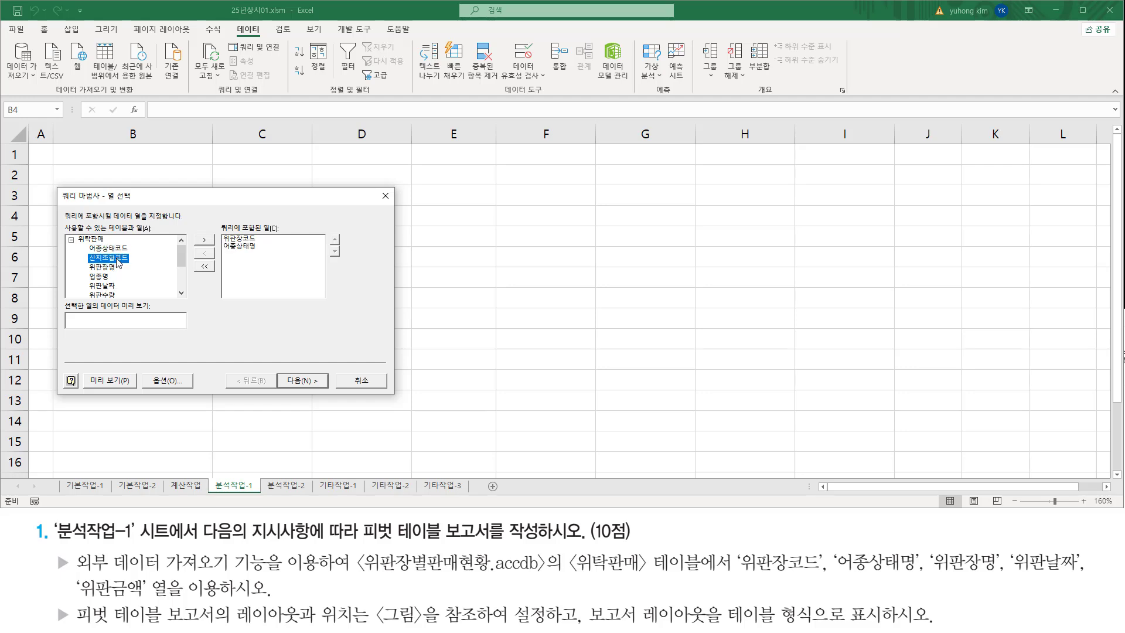
click(103, 267)
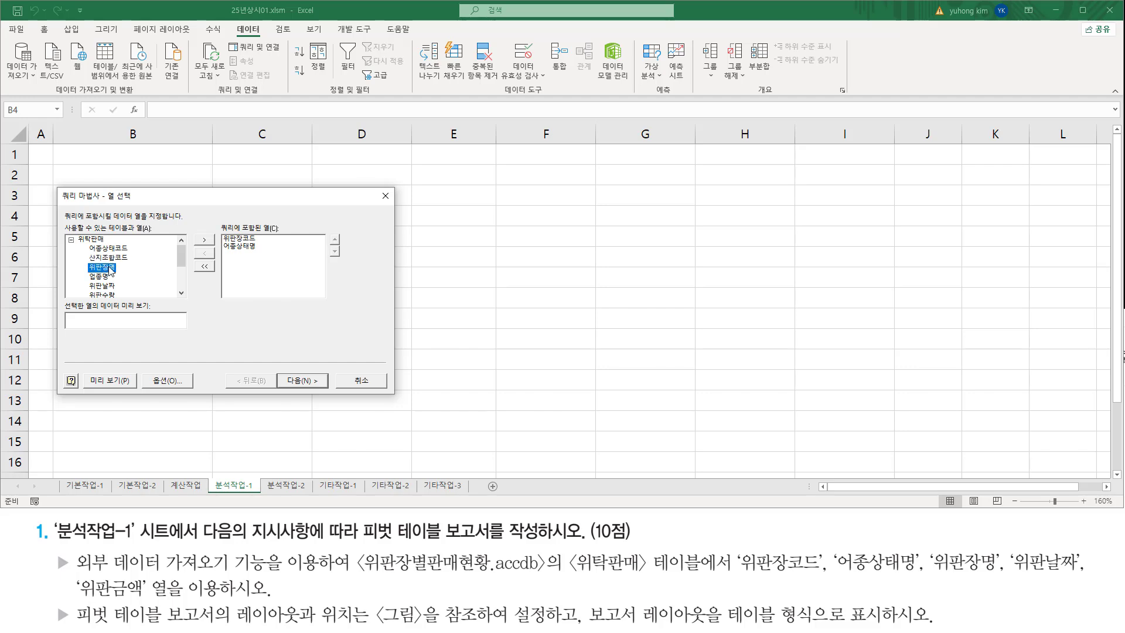
double_click(109, 268)
Add the 위판날짜 and 위판금액 columns of the 위탁판매 table to the query
click(108, 278)
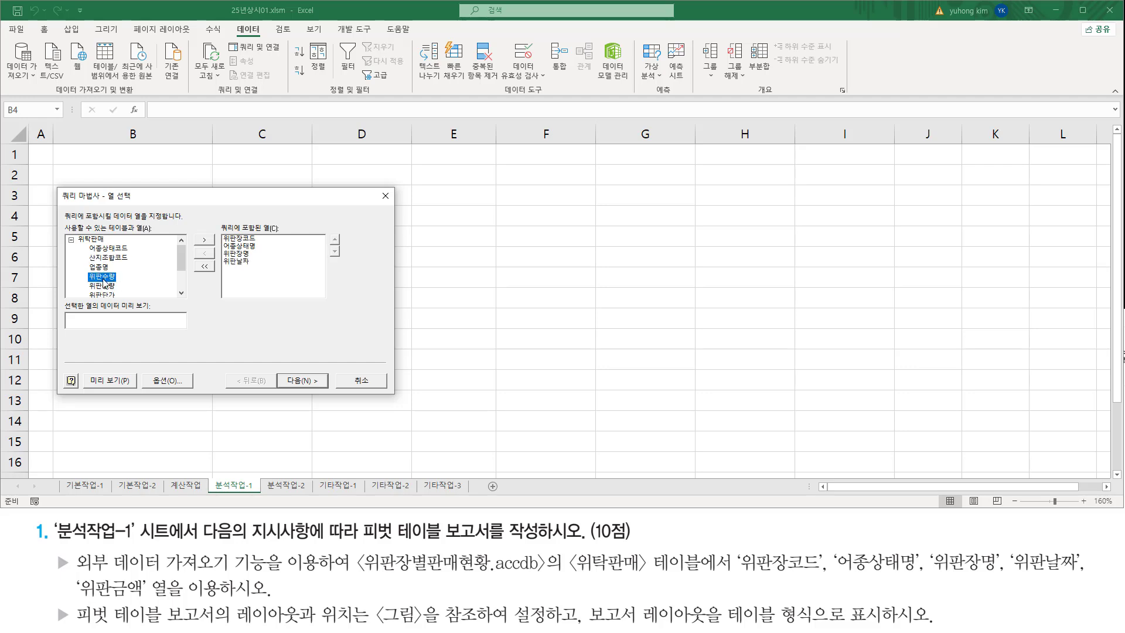
scroll(109, 296, down, 1)
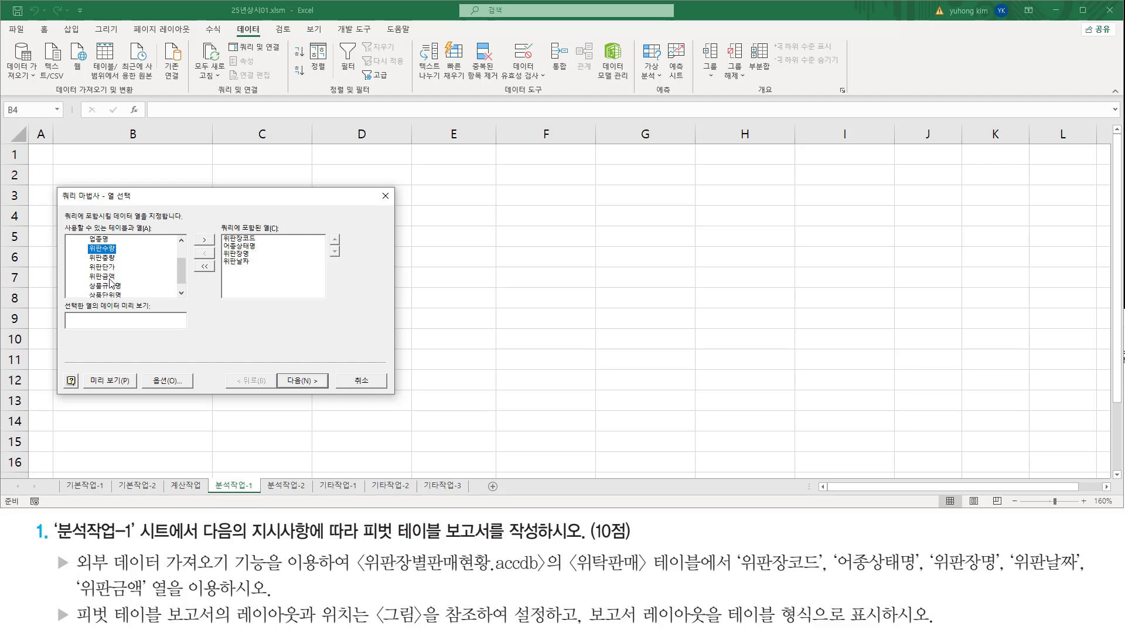
click(120, 278)
double_click(107, 280)
Accept the five chosen query columns and continue to the data filter settings
drag(217, 232, 265, 286)
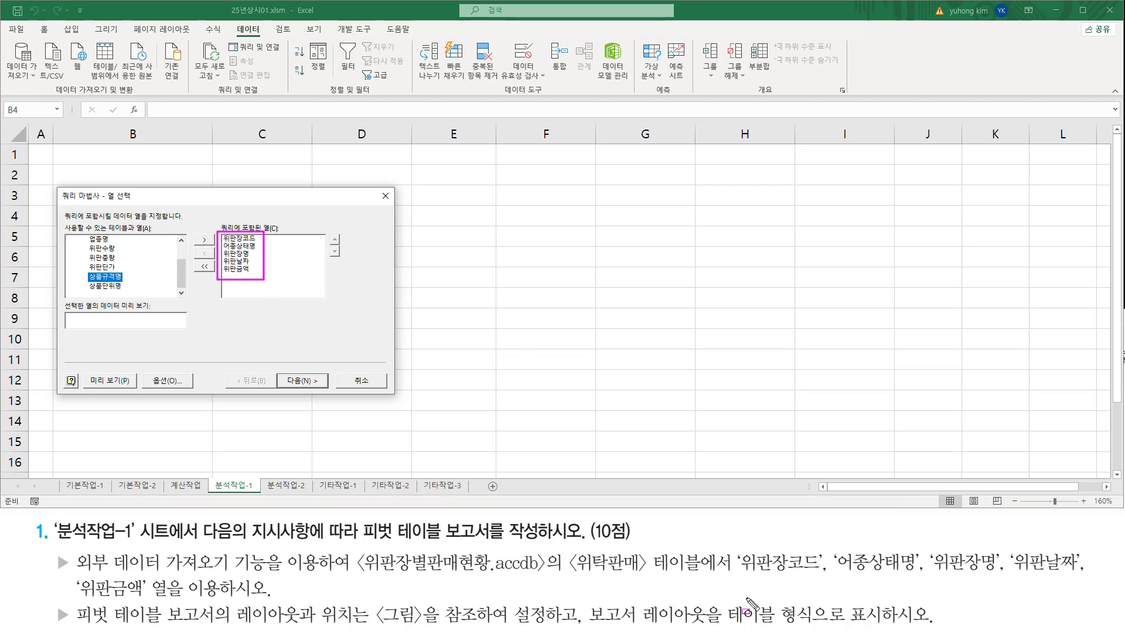
drag(737, 575, 1080, 575)
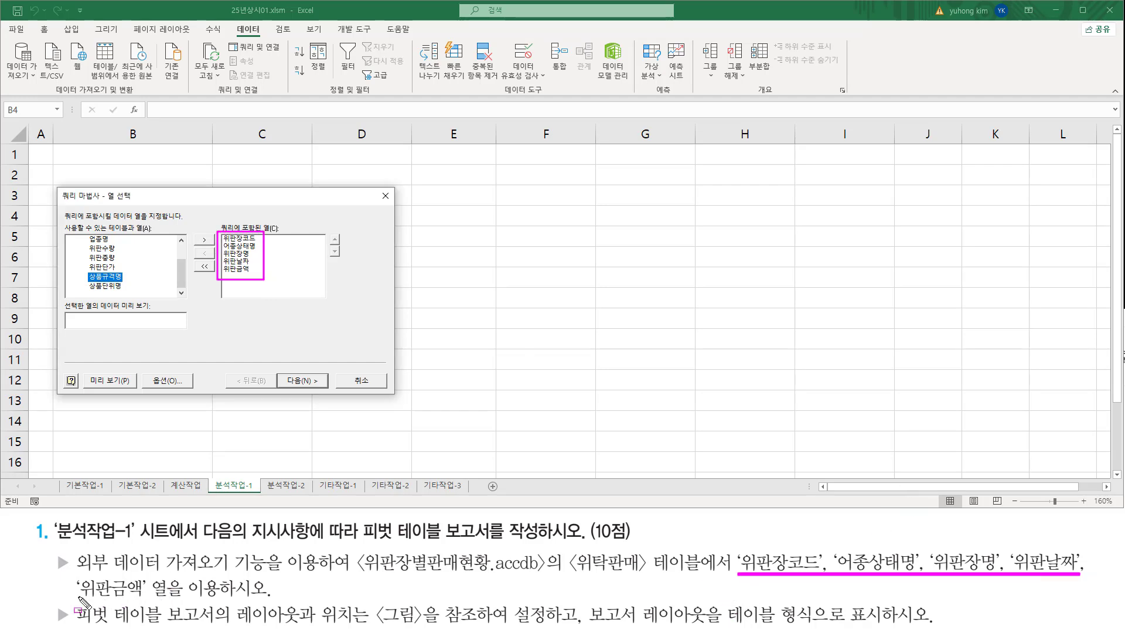
drag(75, 596, 145, 596)
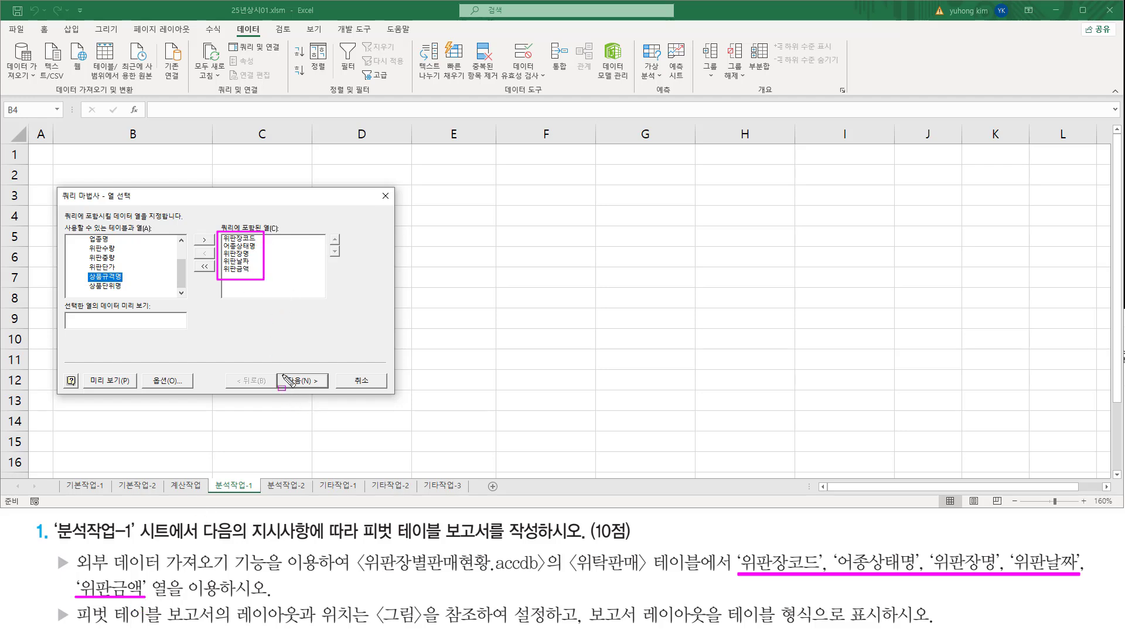
drag(281, 371, 329, 388)
key(Escape)
click(303, 380)
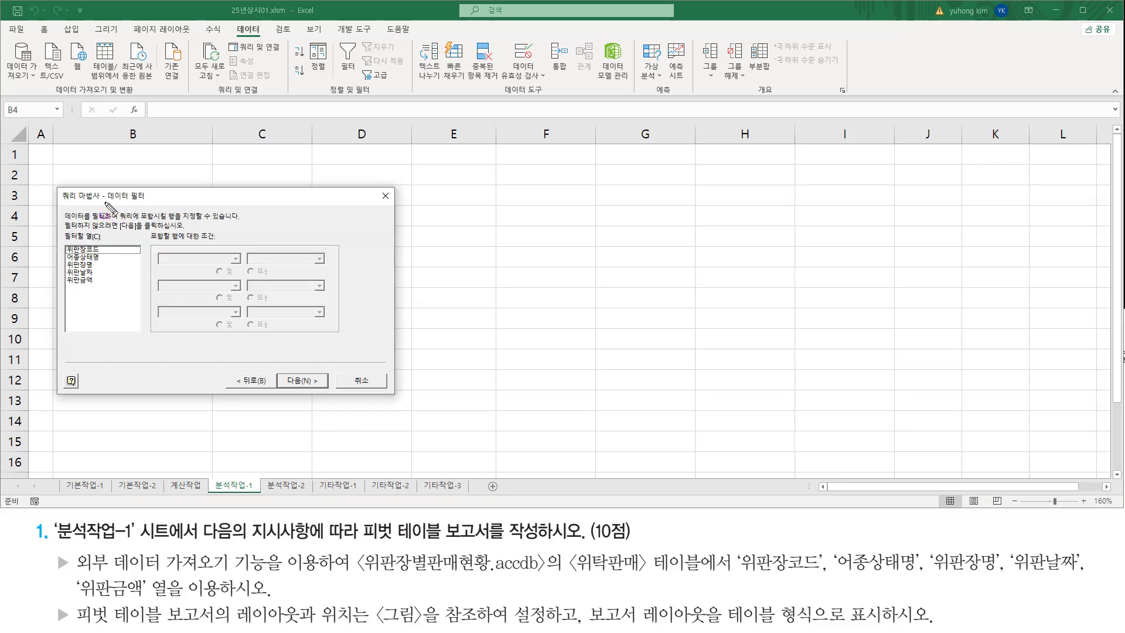
Continue through the query wizard without setting any row filter or sort order
drag(105, 203, 145, 203)
drag(279, 370, 327, 388)
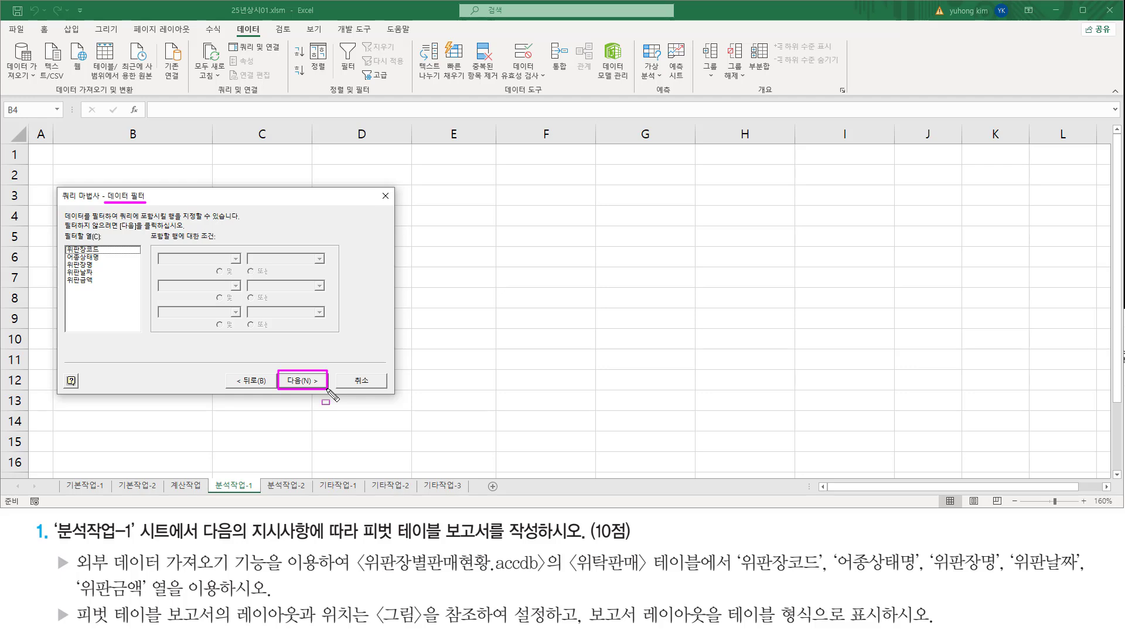
key(Escape)
click(322, 384)
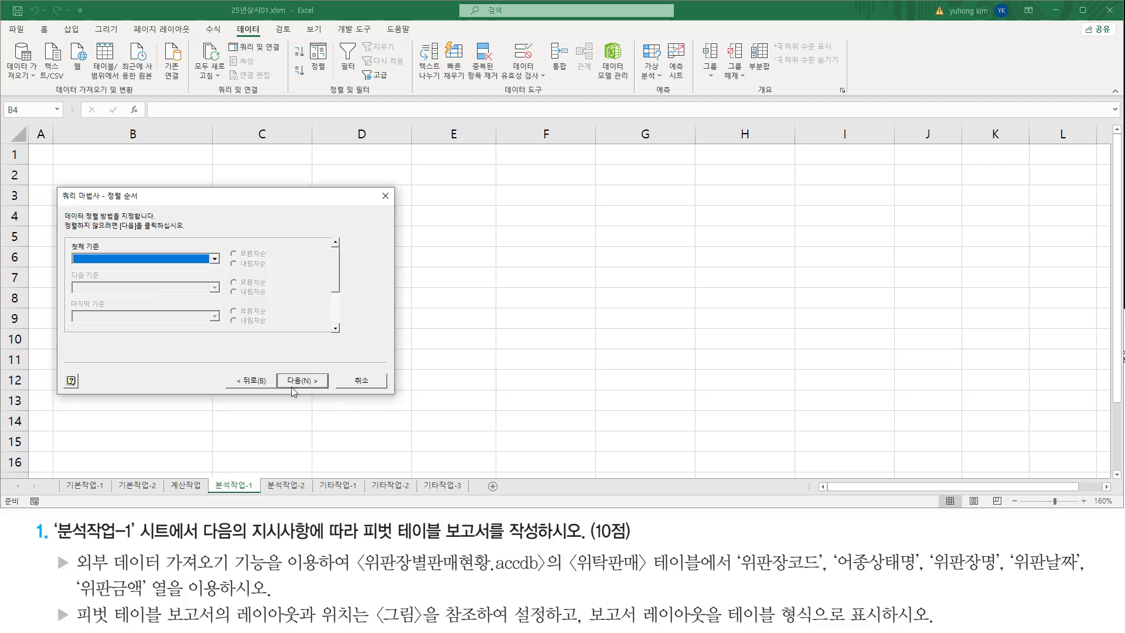
drag(103, 200, 137, 200)
drag(282, 370, 328, 389)
key(Escape)
click(315, 382)
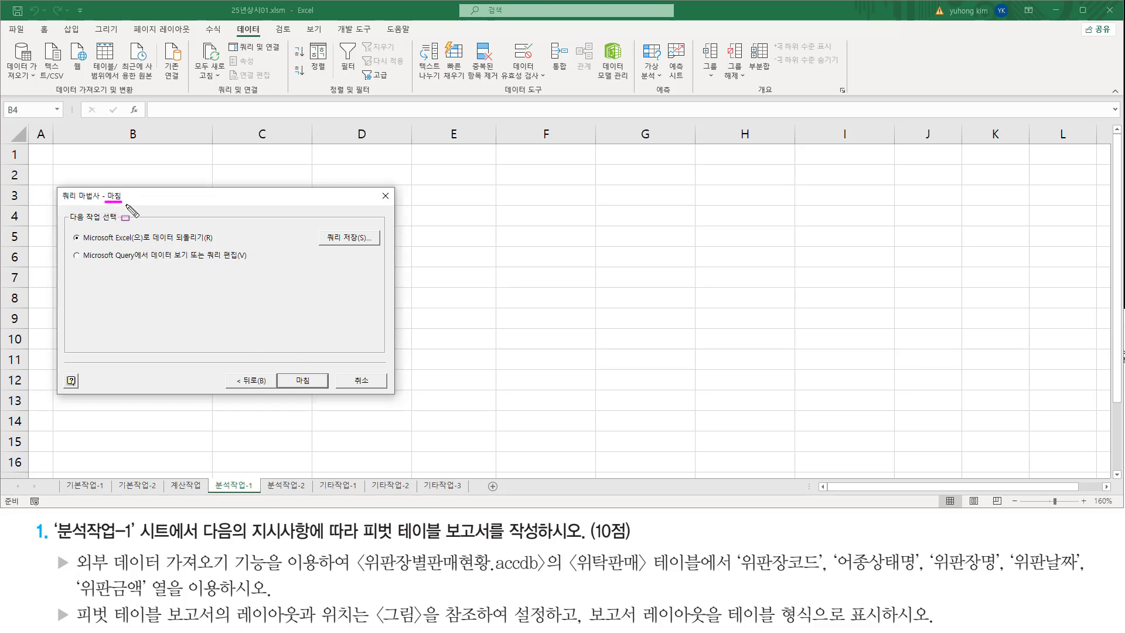
Finish the query wizard with the option to return the data to Microsoft Excel
drag(82, 245, 220, 246)
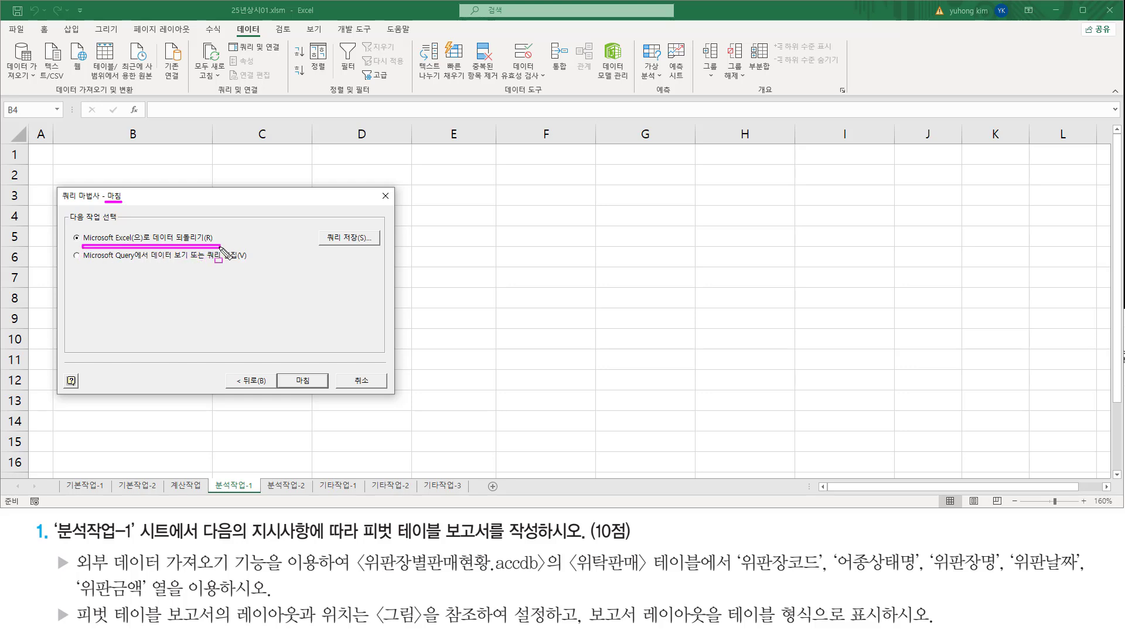
key(Escape)
click(300, 380)
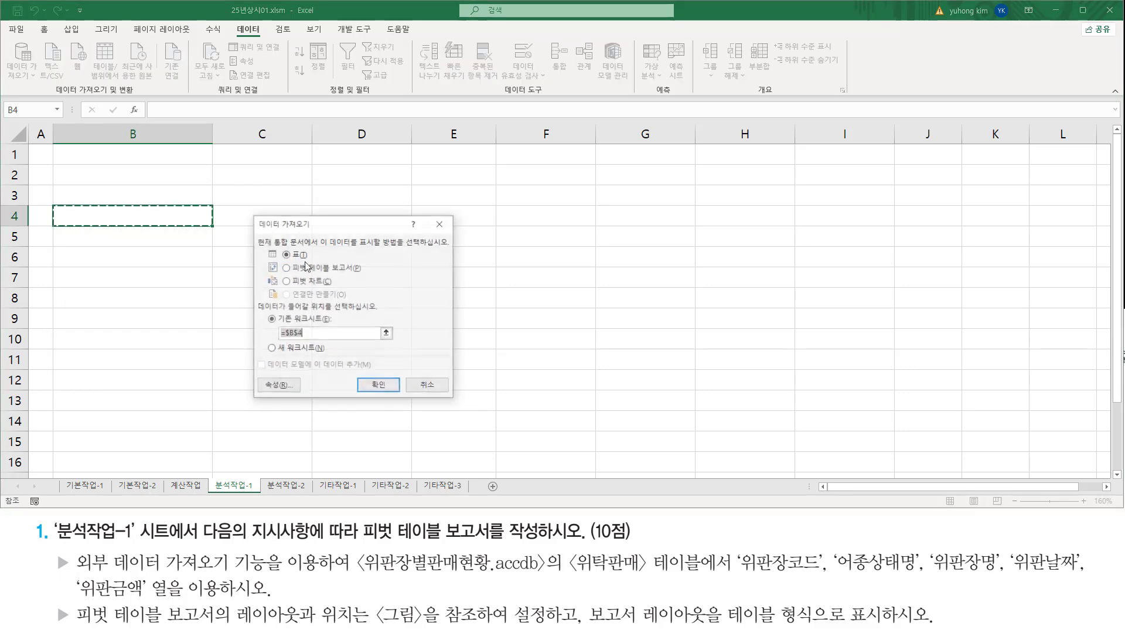
Choose the pivot table report (피벗 테이블 보고서) as the way to display the imported data
key(ctrl+2)
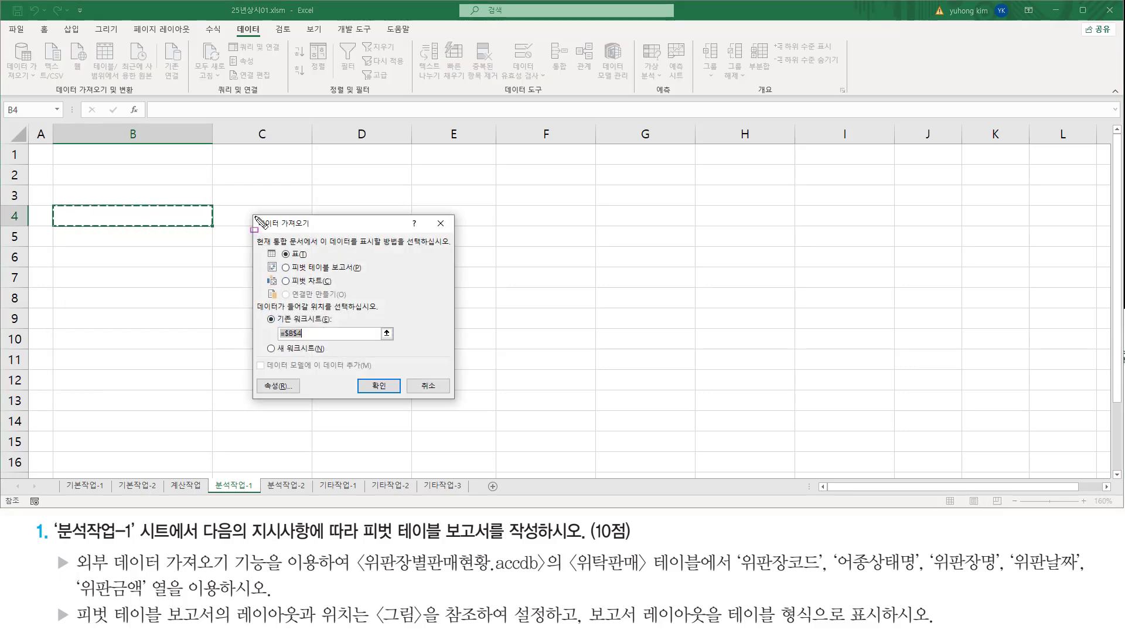
mouse_move(254, 217)
mouse_down()
mouse_move(321, 234)
mouse_move(451, 402)
mouse_up()
key(Escape)
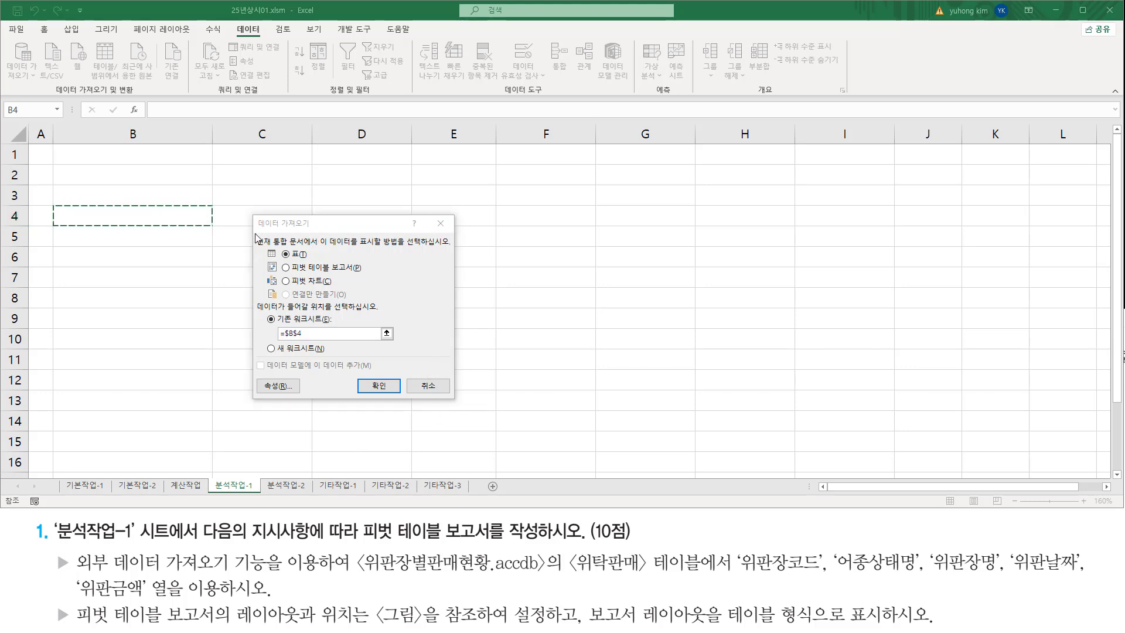
drag(256, 236, 424, 248)
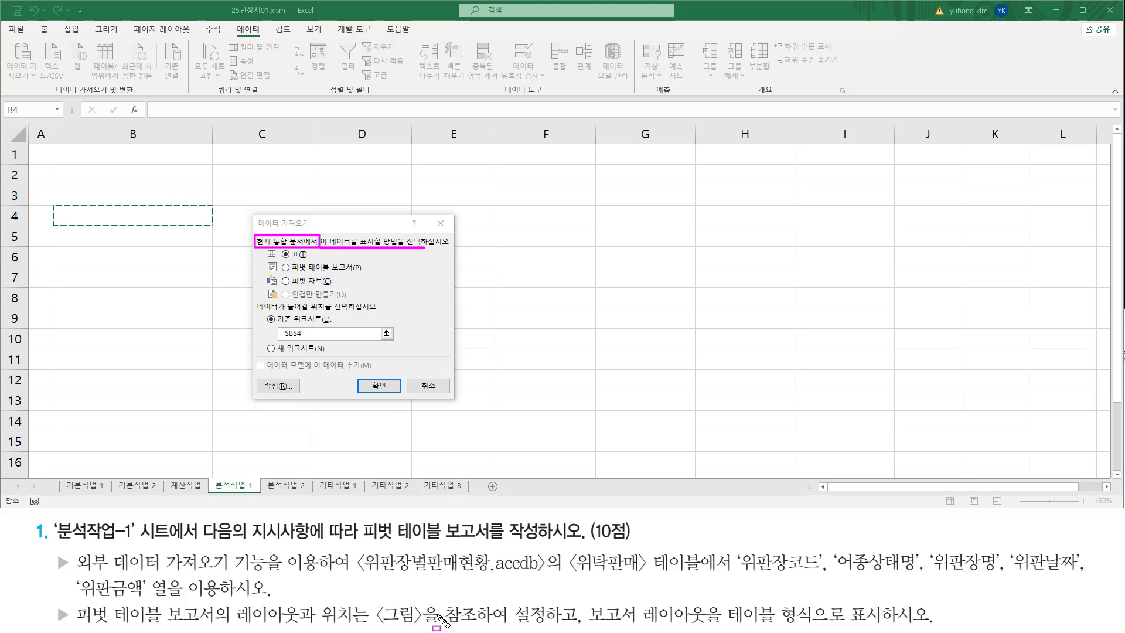
drag(364, 540, 551, 540)
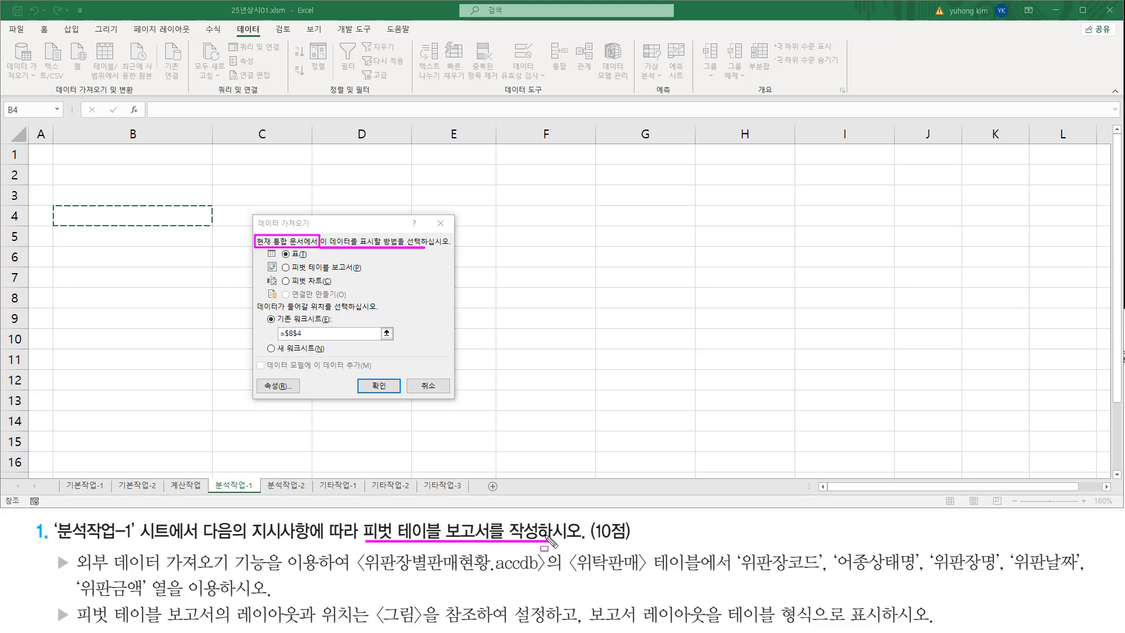
drag(281, 260, 370, 273)
key(Escape)
click(294, 268)
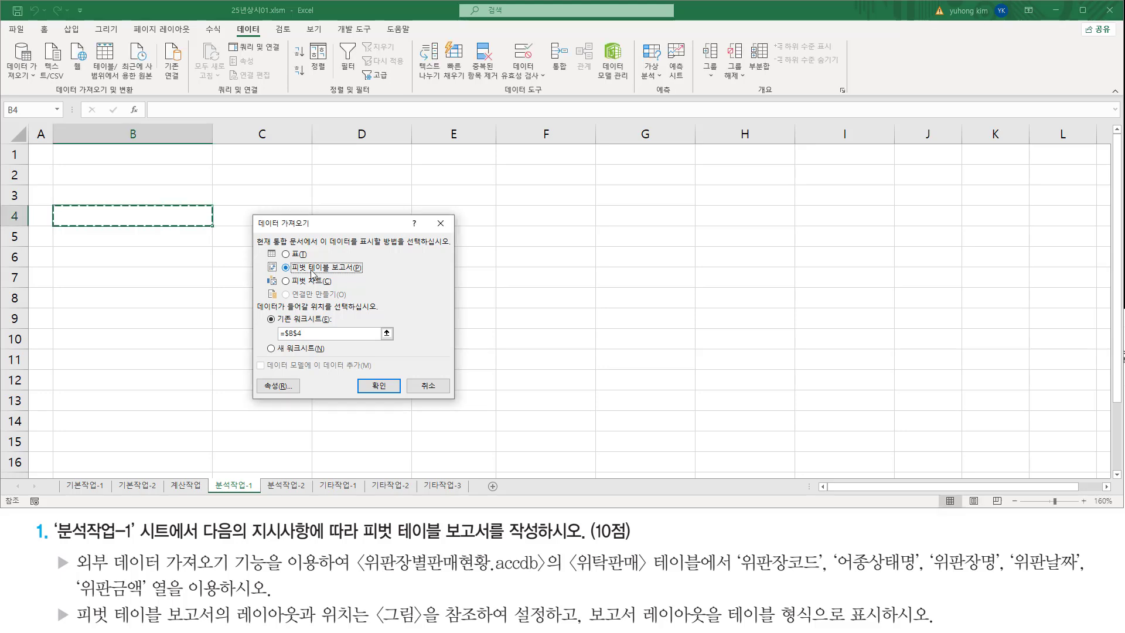
Keep cell B4 of the existing worksheet as the destination and confirm the data import
drag(251, 299, 387, 314)
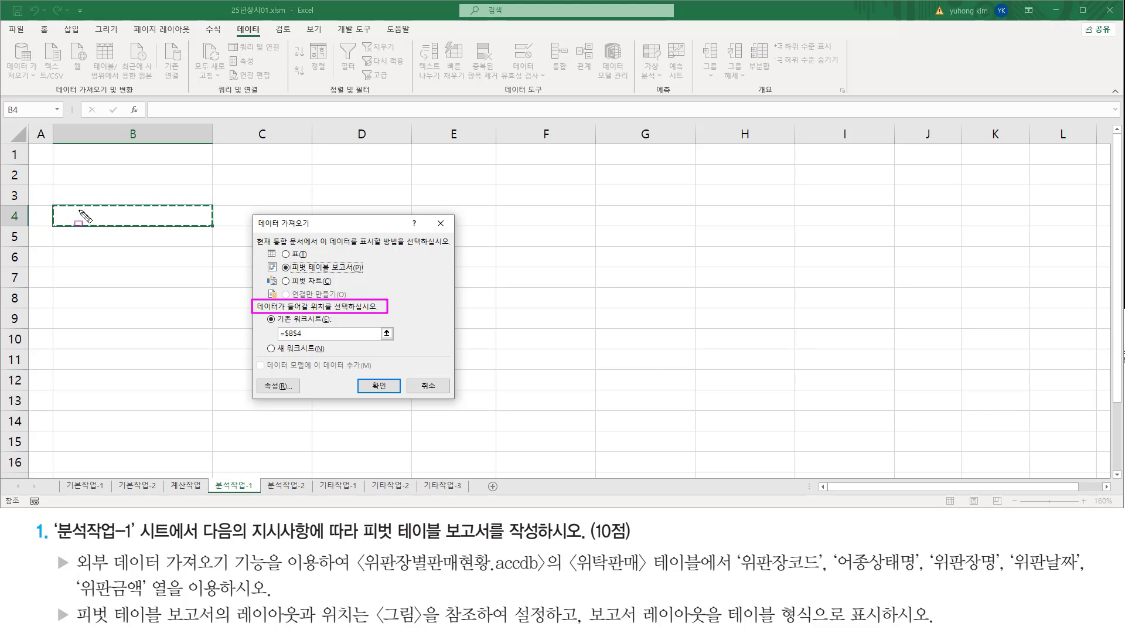
drag(79, 209, 195, 222)
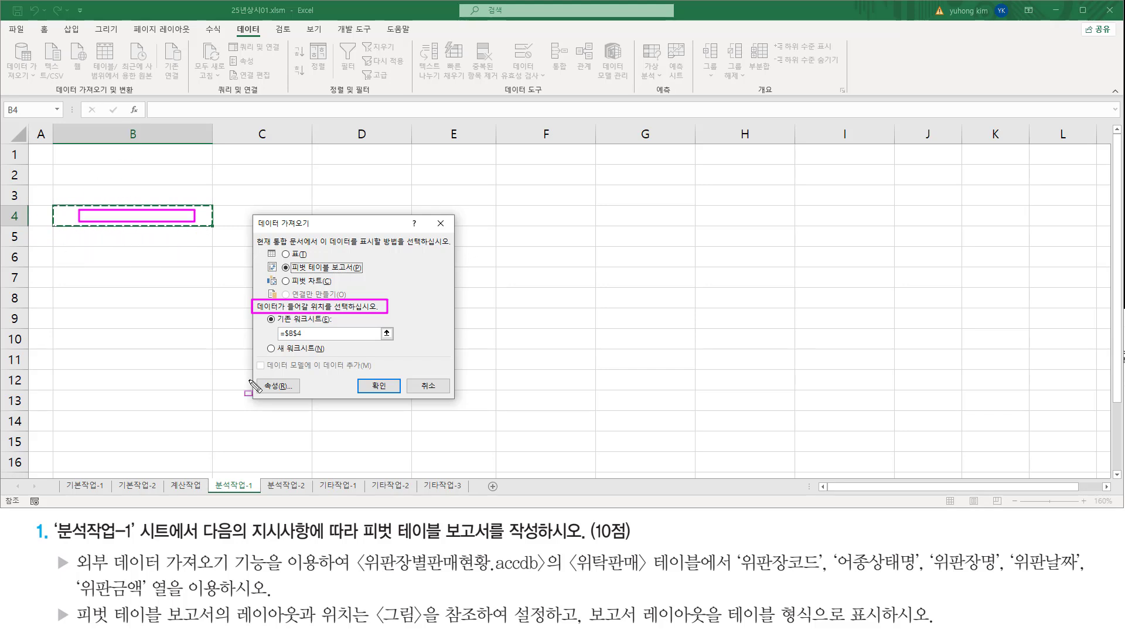
drag(278, 328, 303, 340)
drag(363, 378, 391, 393)
key(Escape)
click(391, 389)
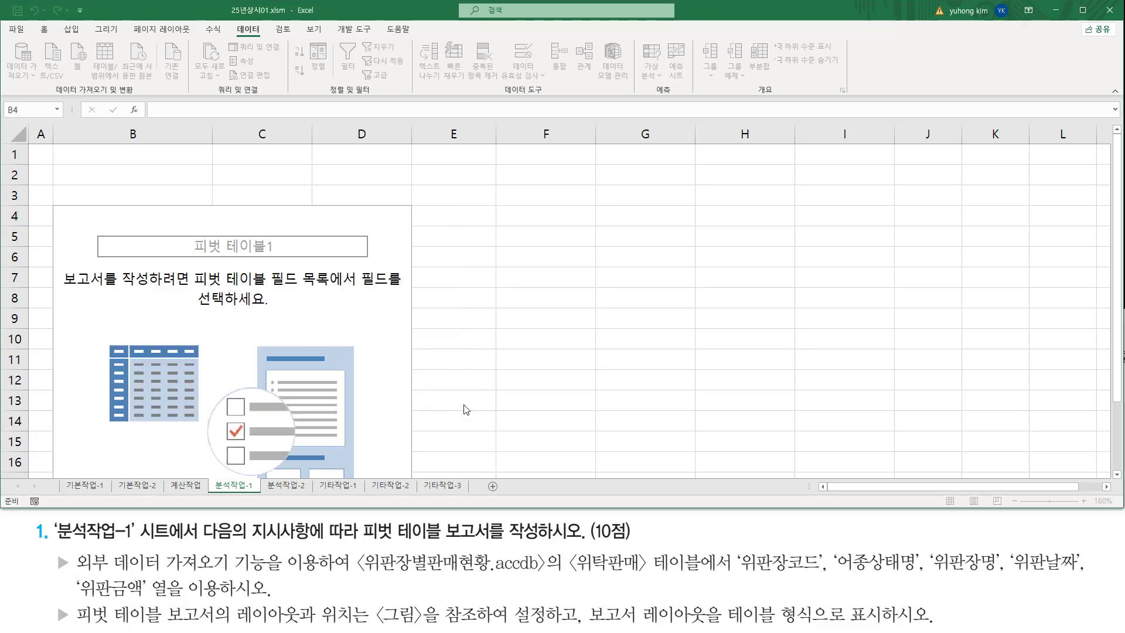
key(ctrl+2)
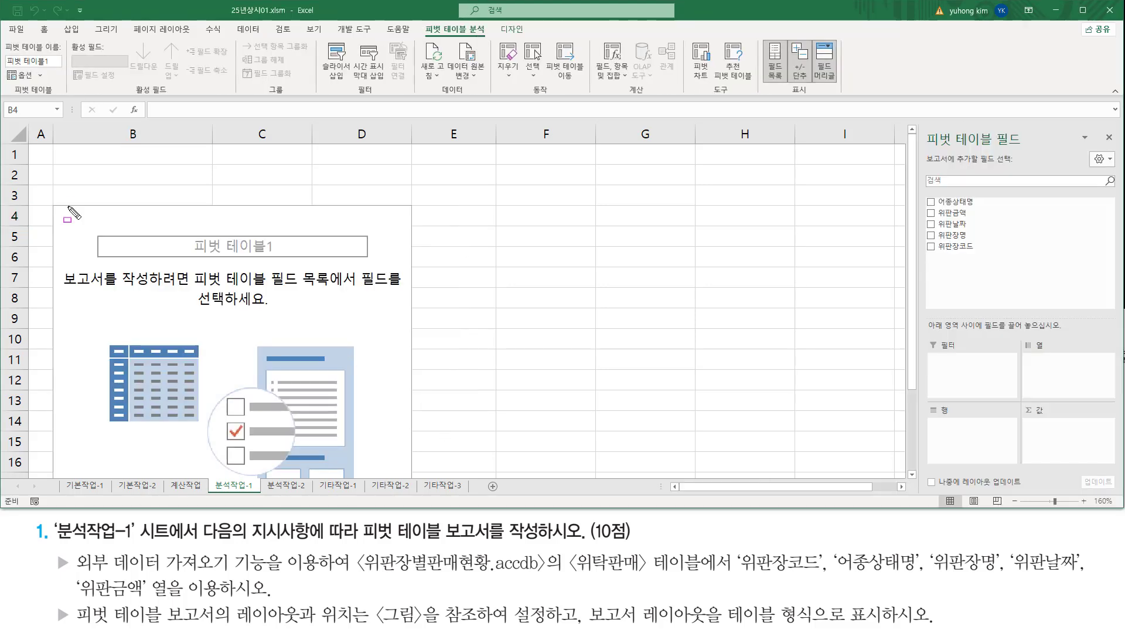
mouse_move(55, 206)
mouse_down()
mouse_move(327, 352)
mouse_move(409, 478)
mouse_up()
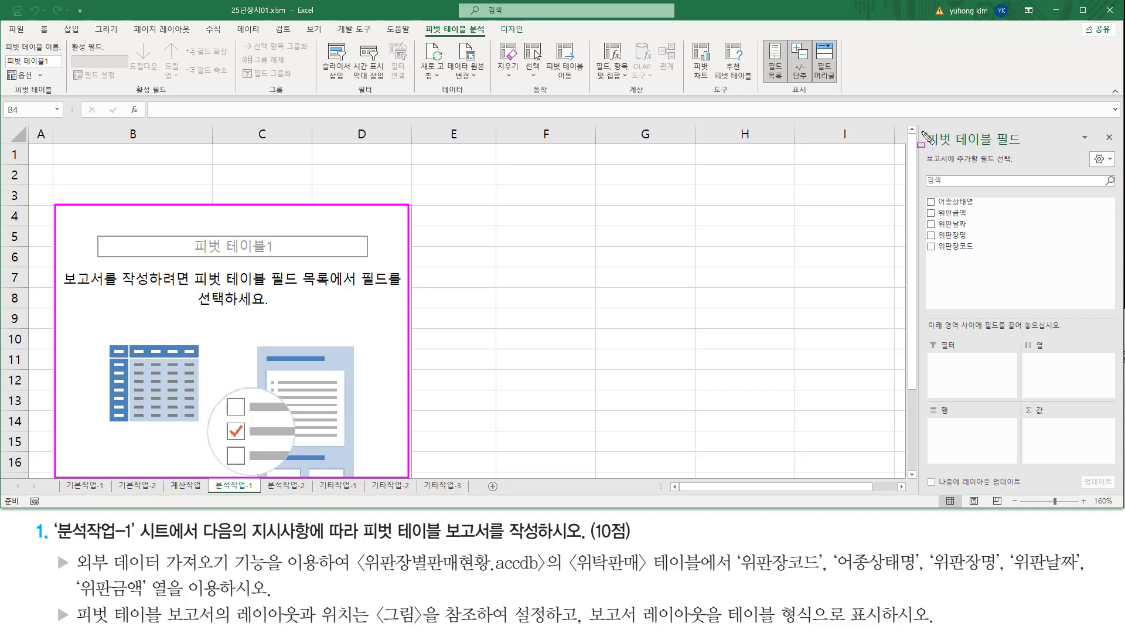
mouse_move(923, 126)
mouse_down()
mouse_move(949, 147)
mouse_move(1024, 148)
mouse_up()
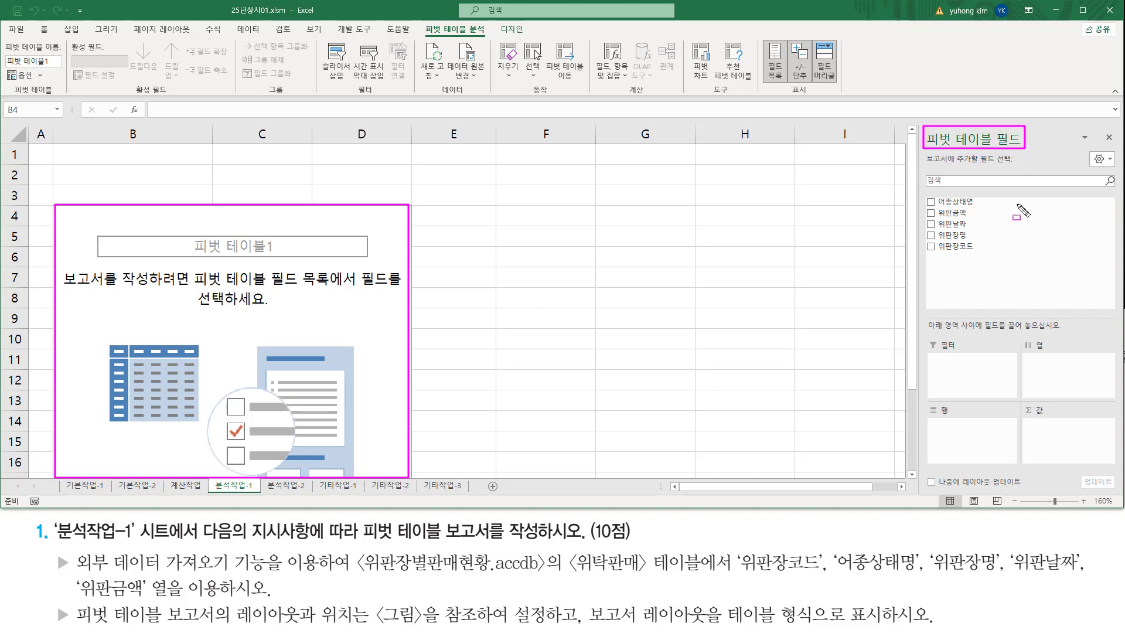
key(Escape)
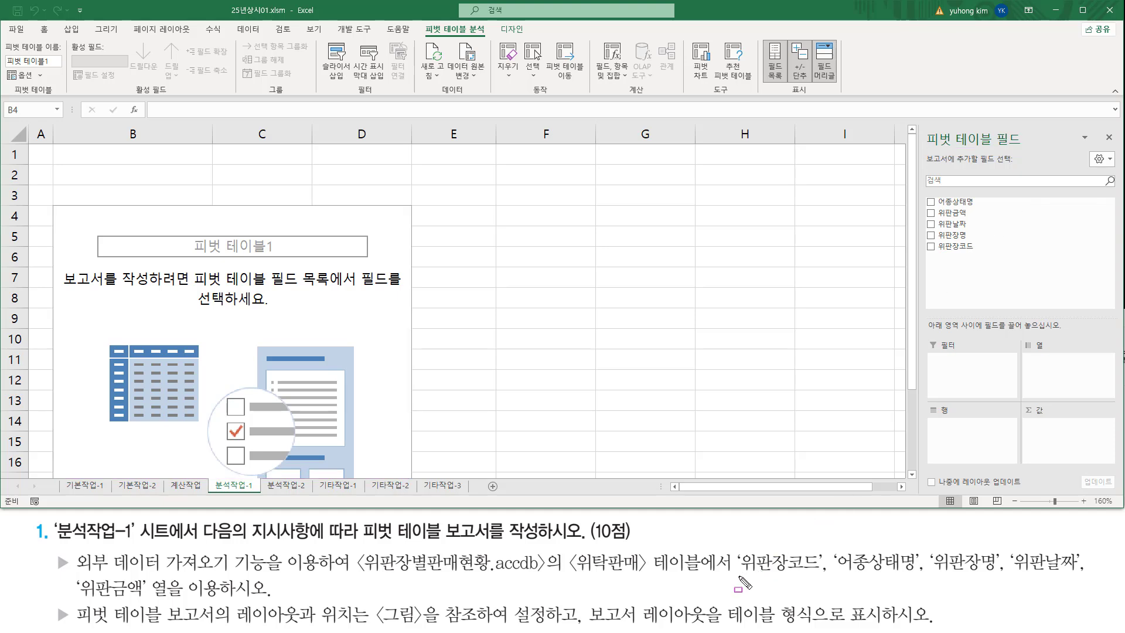
drag(739, 575, 1079, 575)
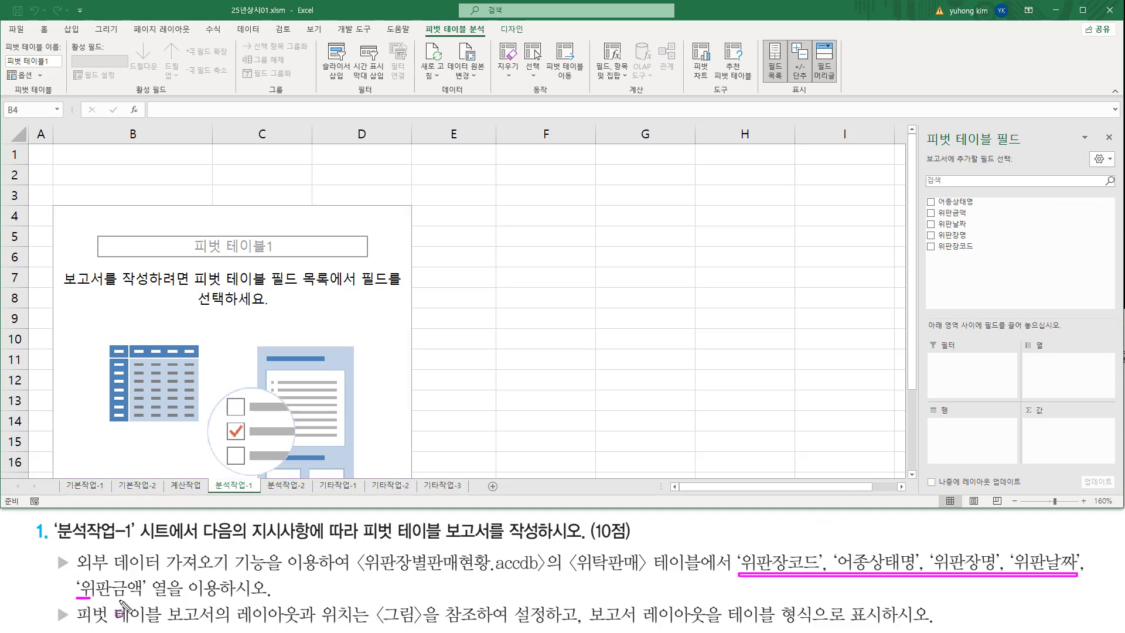
drag(77, 598, 157, 598)
mouse_move(925, 197)
mouse_down()
mouse_move(940, 247)
mouse_move(986, 256)
mouse_up()
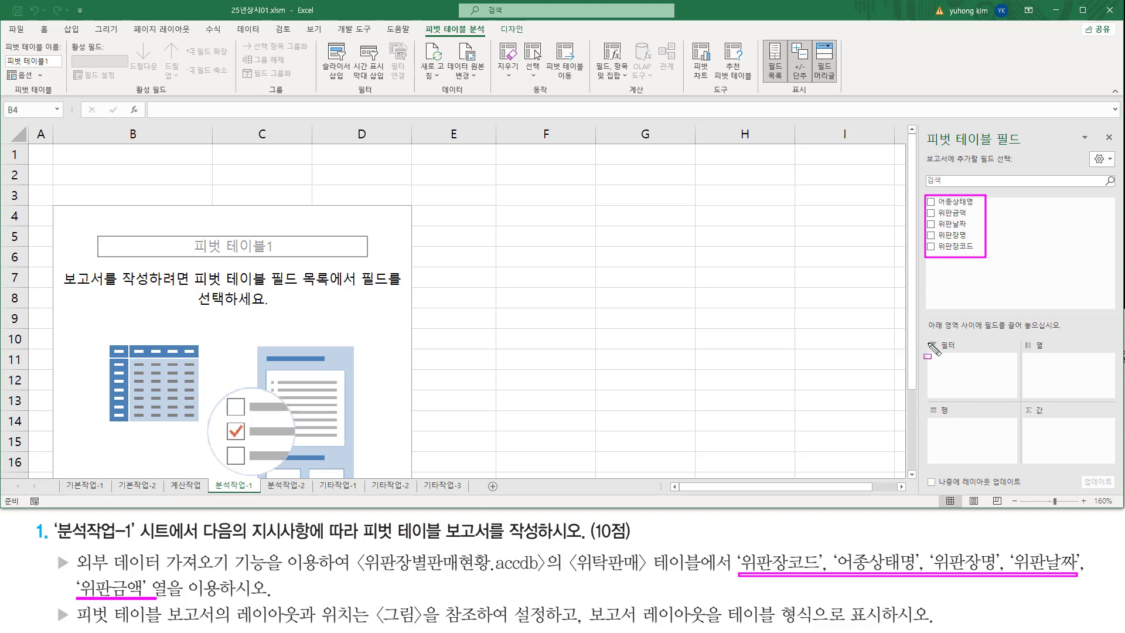
mouse_move(926, 338)
mouse_down()
mouse_move(1107, 410)
mouse_move(1113, 462)
mouse_up()
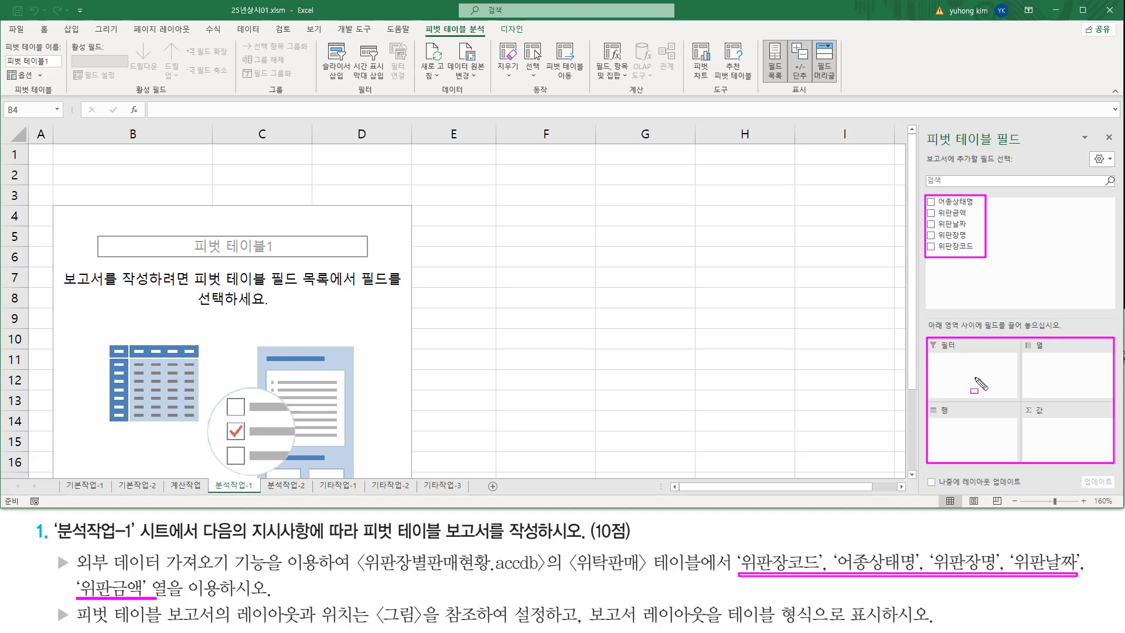
key(Escape)
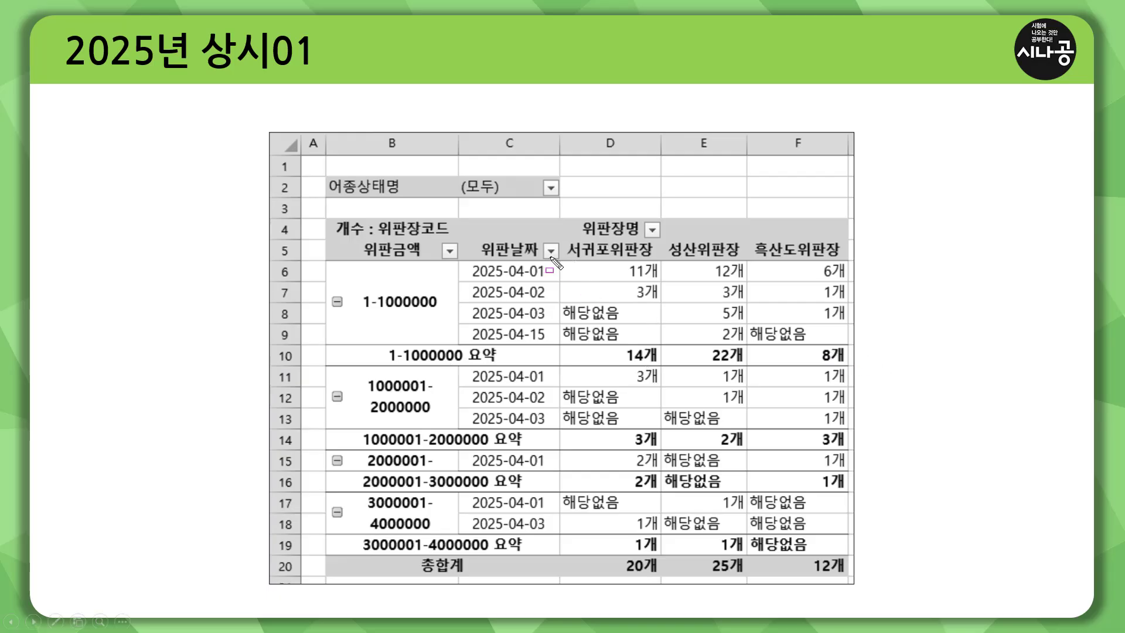
mouse_move(559, 260)
mouse_down()
mouse_move(647, 528)
mouse_move(850, 566)
mouse_up()
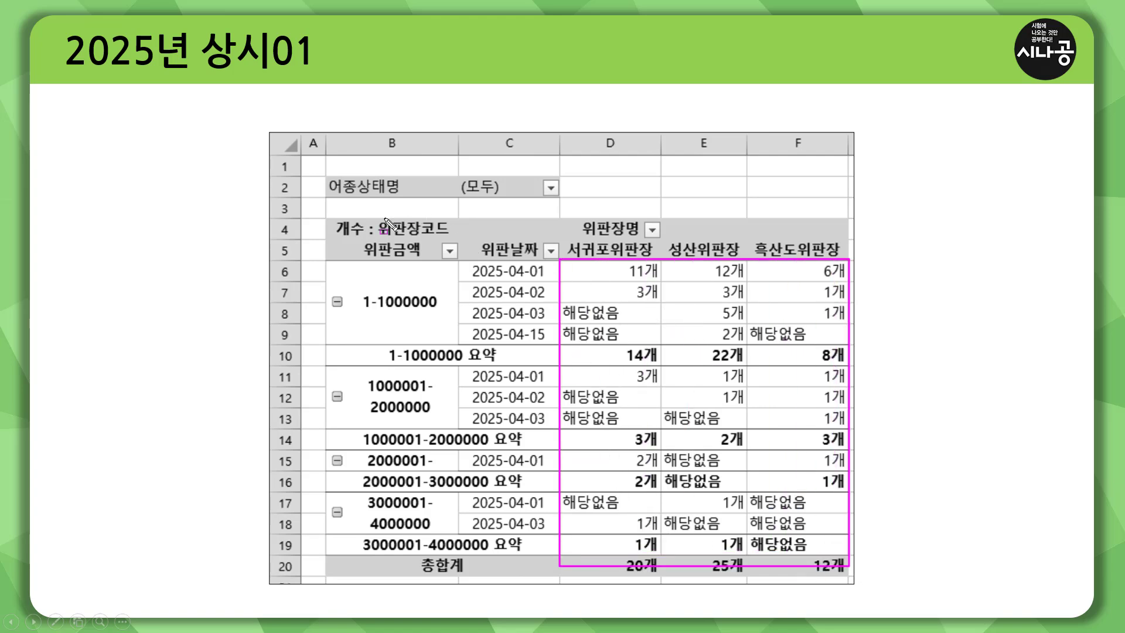
mouse_move(378, 218)
mouse_down()
mouse_move(461, 251)
mouse_move(451, 238)
mouse_up()
drag(336, 236, 363, 235)
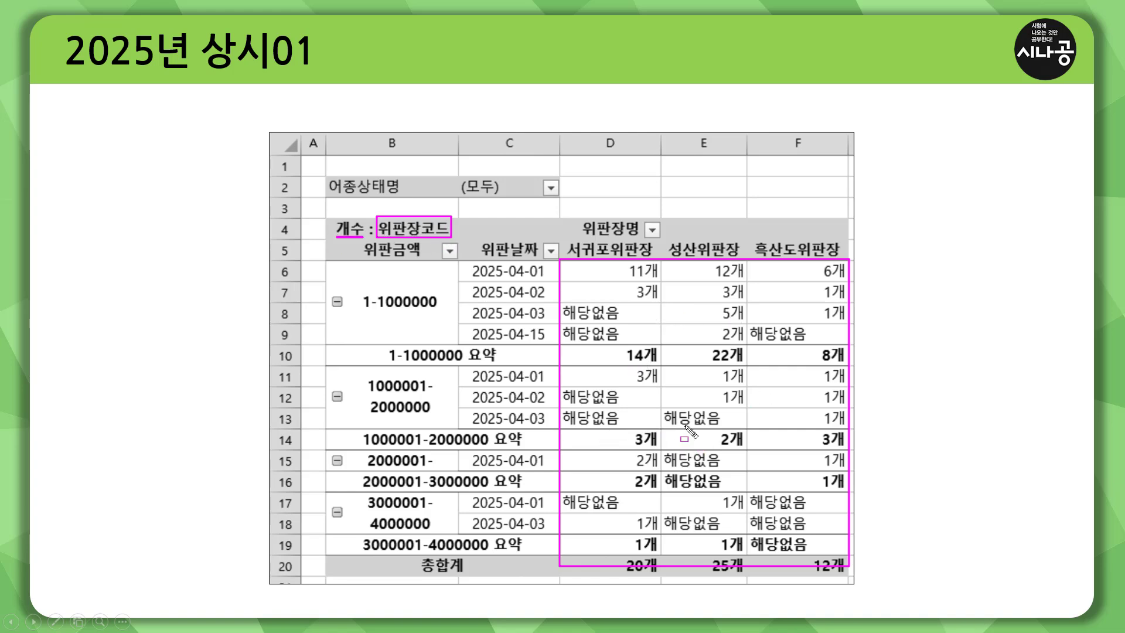
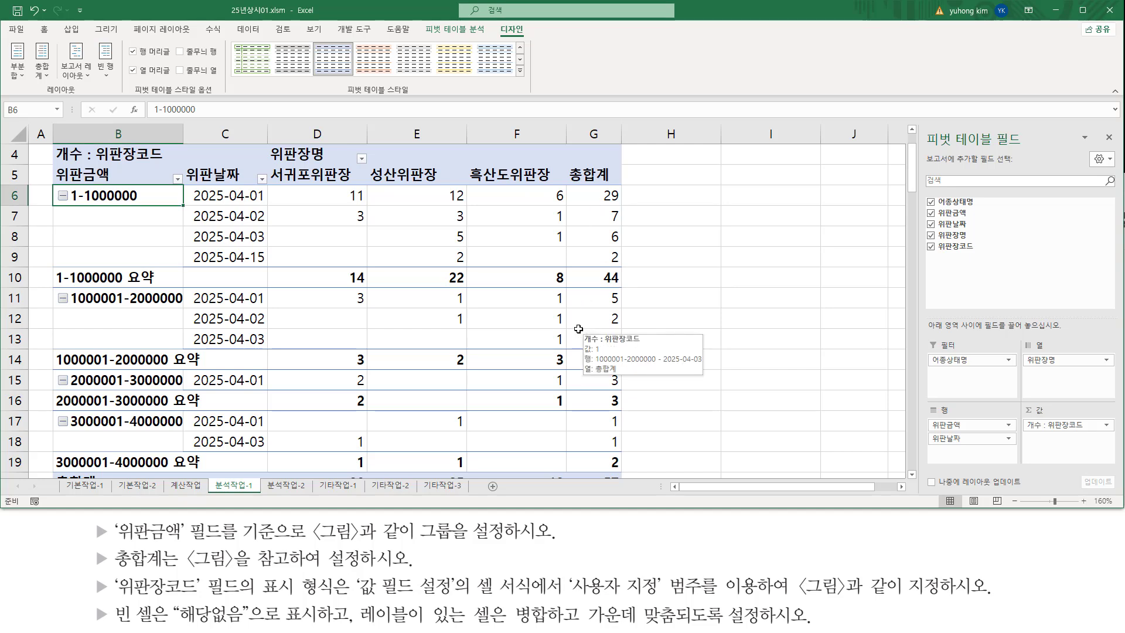
Restrict the pivot table's grand totals to columns only (열의 총합계만 설정)
click(425, 252)
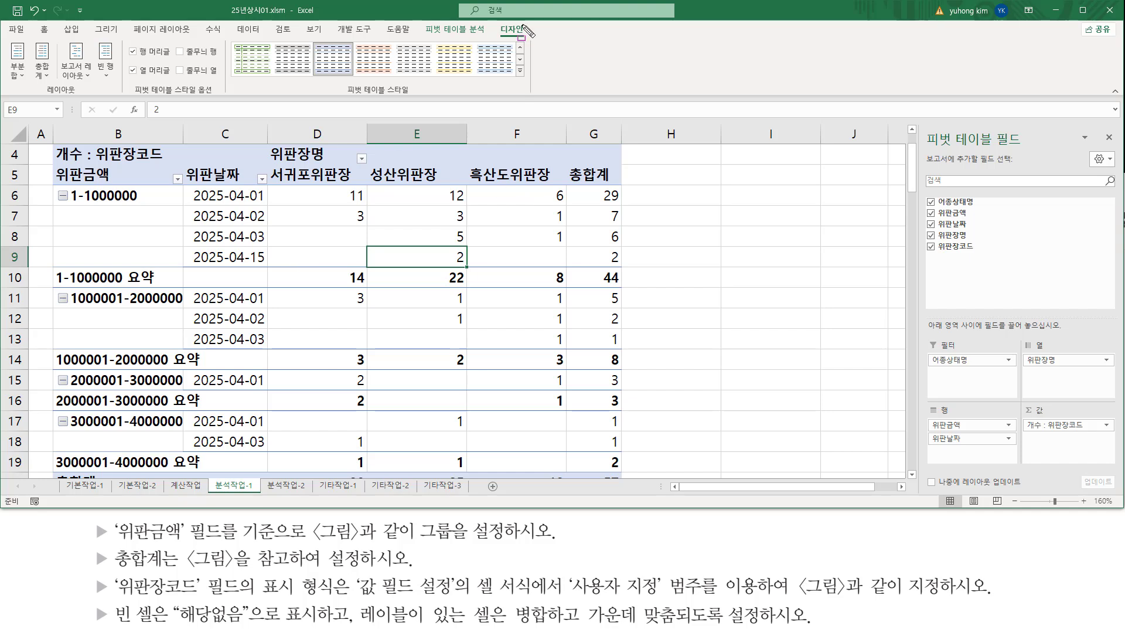
drag(493, 23, 533, 42)
drag(38, 98, 91, 97)
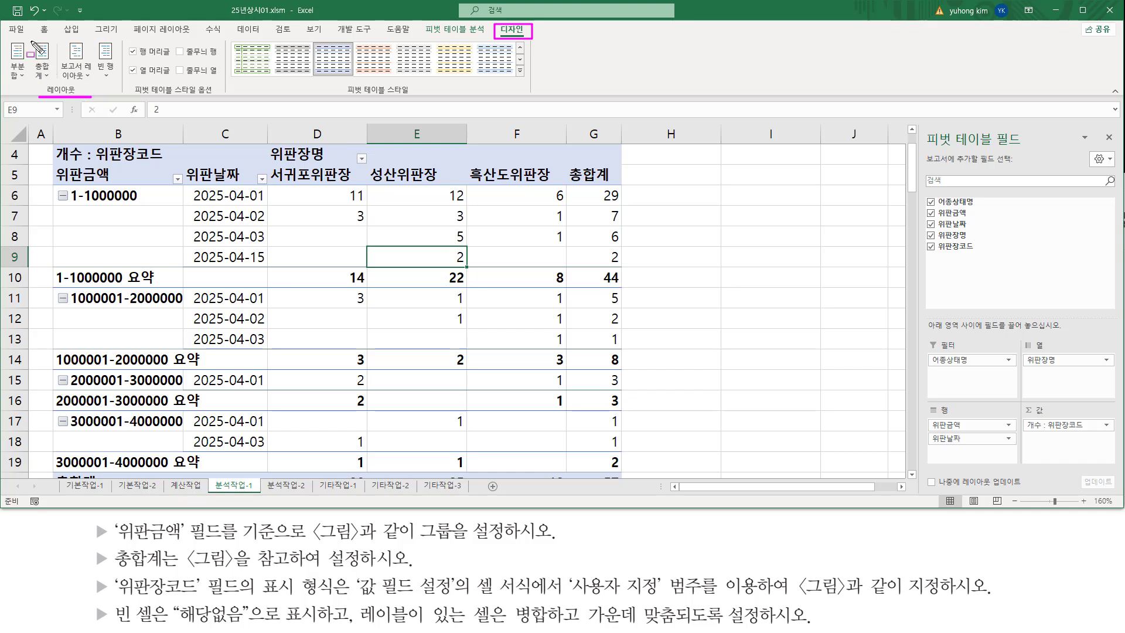
mouse_move(30, 41)
mouse_down()
mouse_move(66, 97)
mouse_move(55, 84)
mouse_up()
key(Escape)
click(47, 79)
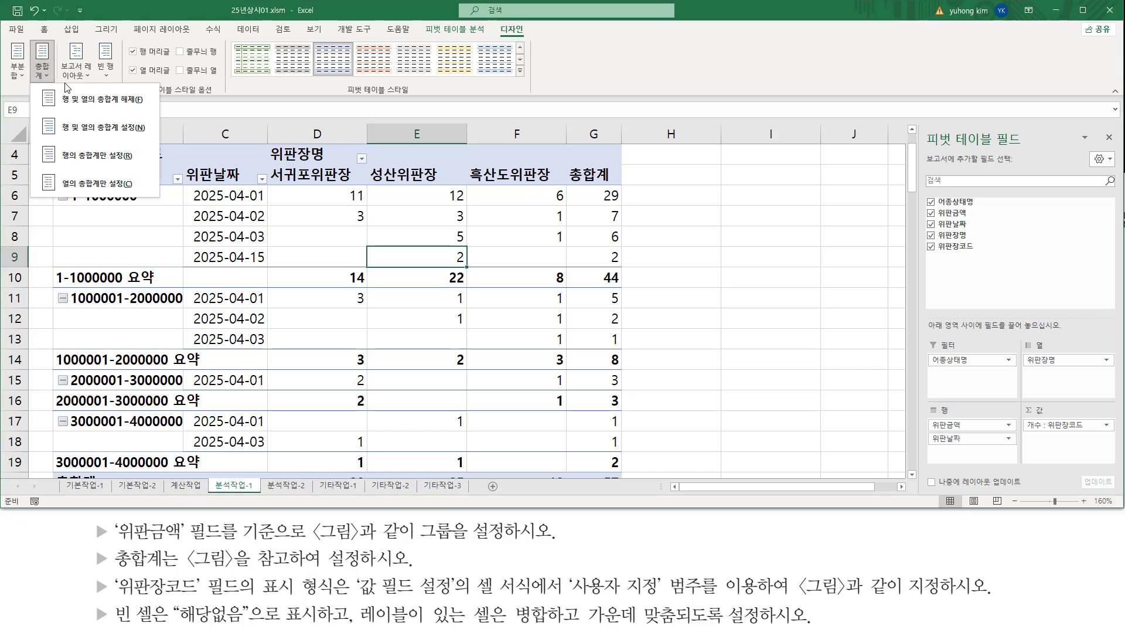
click(102, 185)
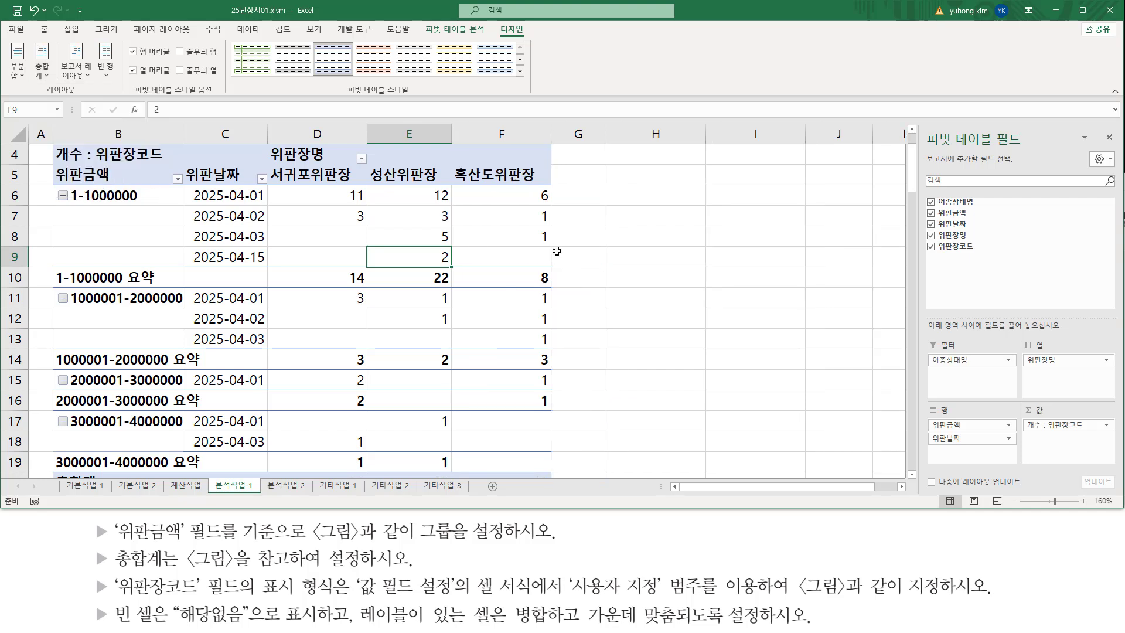
drag(556, 150, 598, 470)
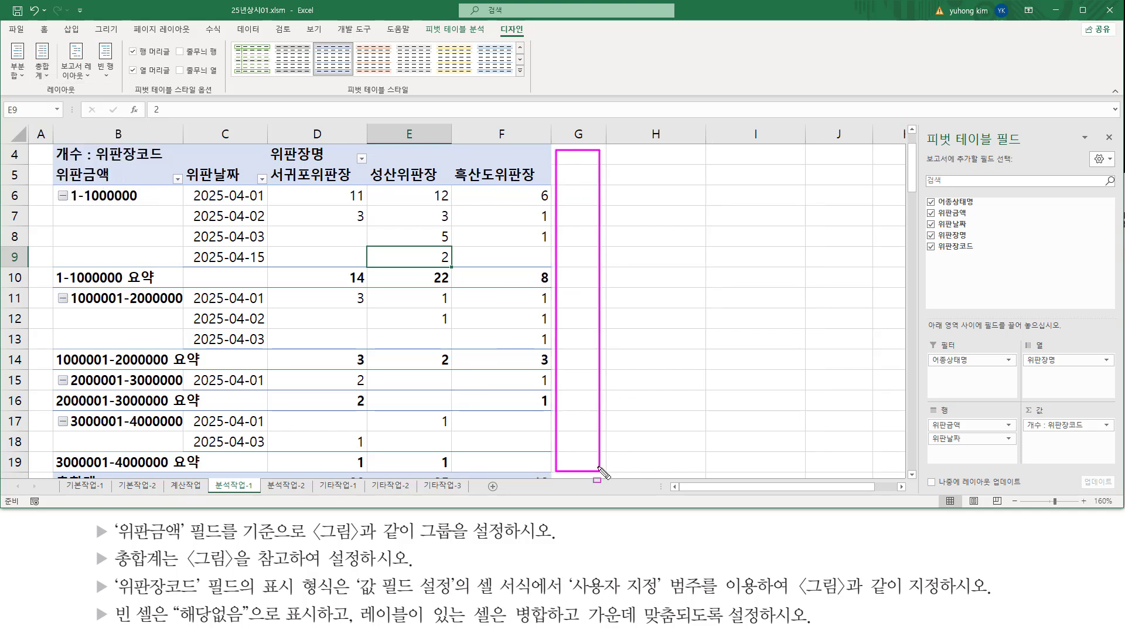
scroll(504, 320, down, 2)
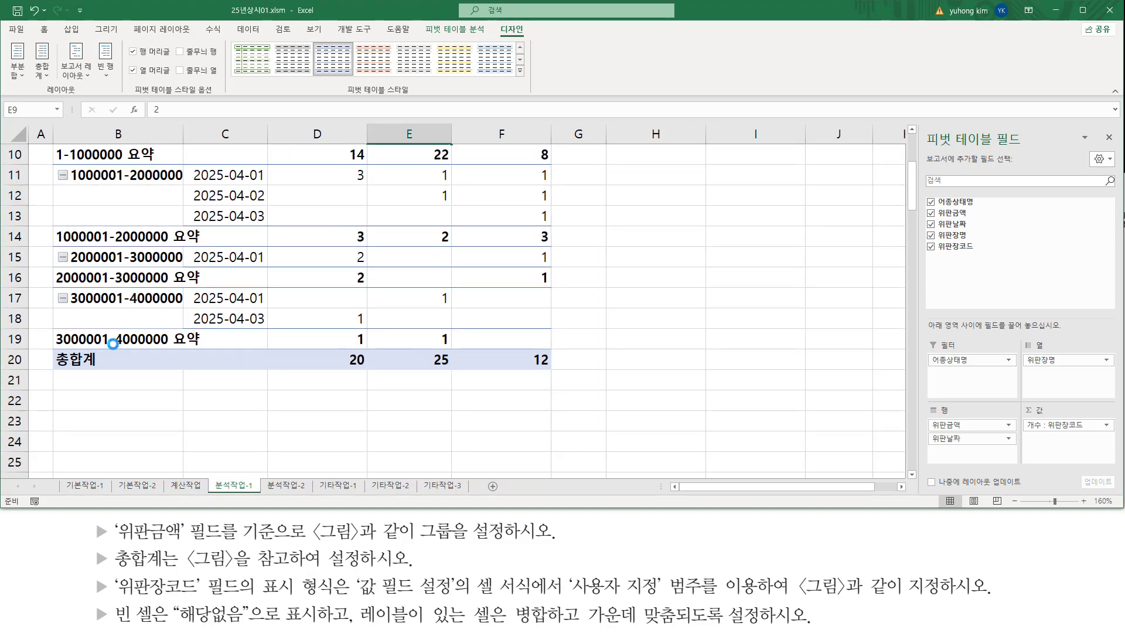
mouse_move(52, 346)
mouse_down()
mouse_move(308, 377)
mouse_move(559, 375)
mouse_up()
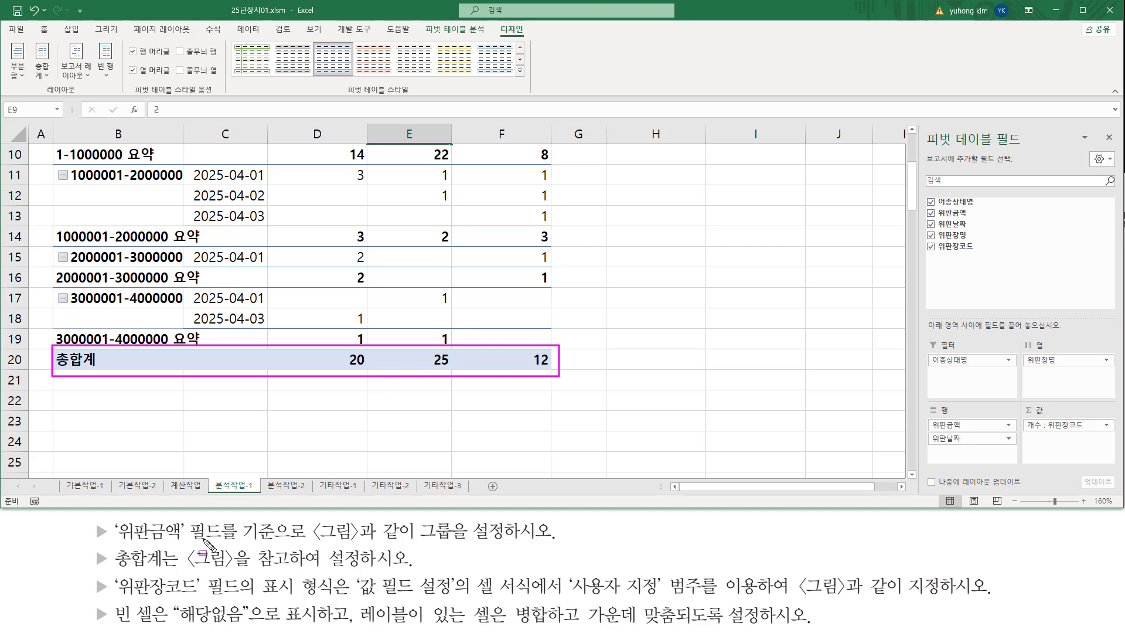
drag(91, 559, 410, 559)
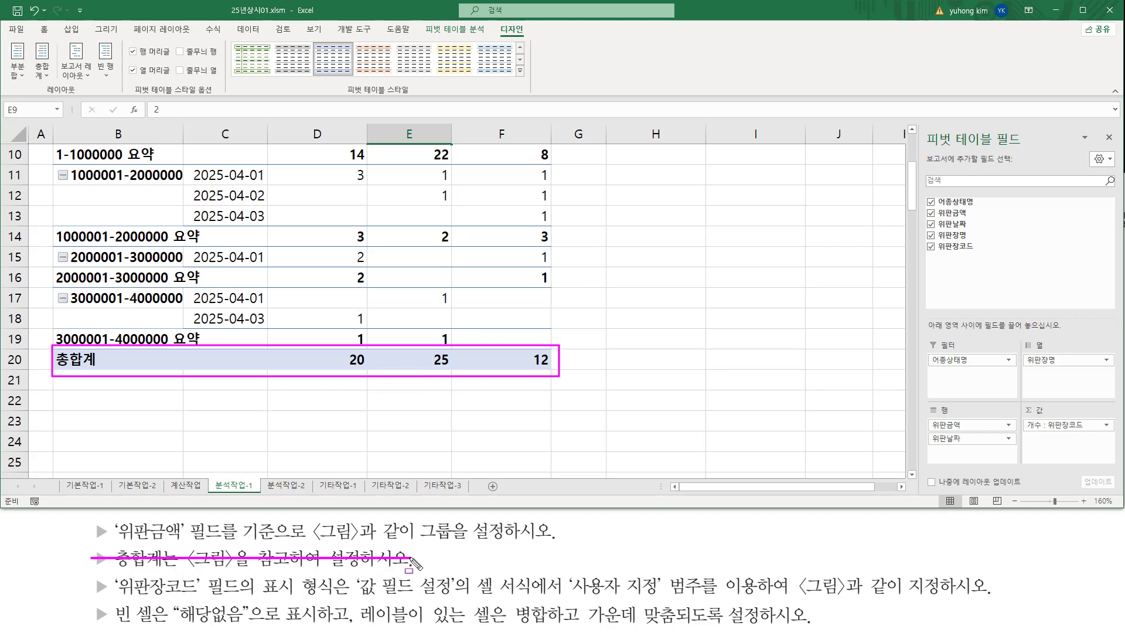
key(Escape)
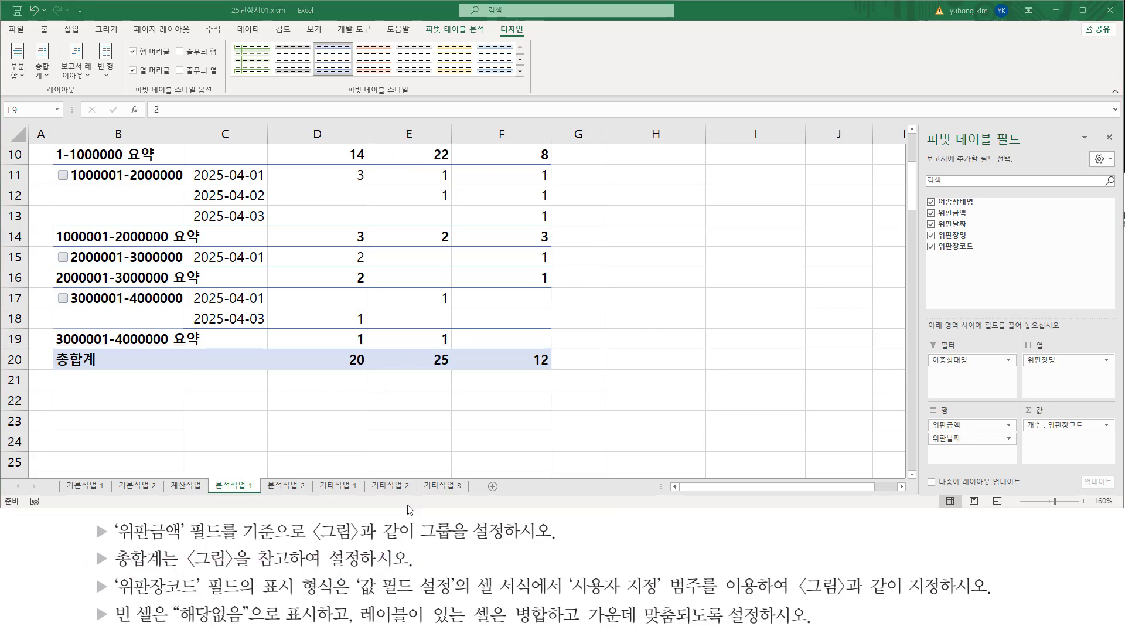
Examine the 위판장코드 display format requirement and how the values are formatted in the reference figure
mouse_move(118, 597)
mouse_down()
mouse_move(170, 611)
mouse_move(204, 573)
mouse_up()
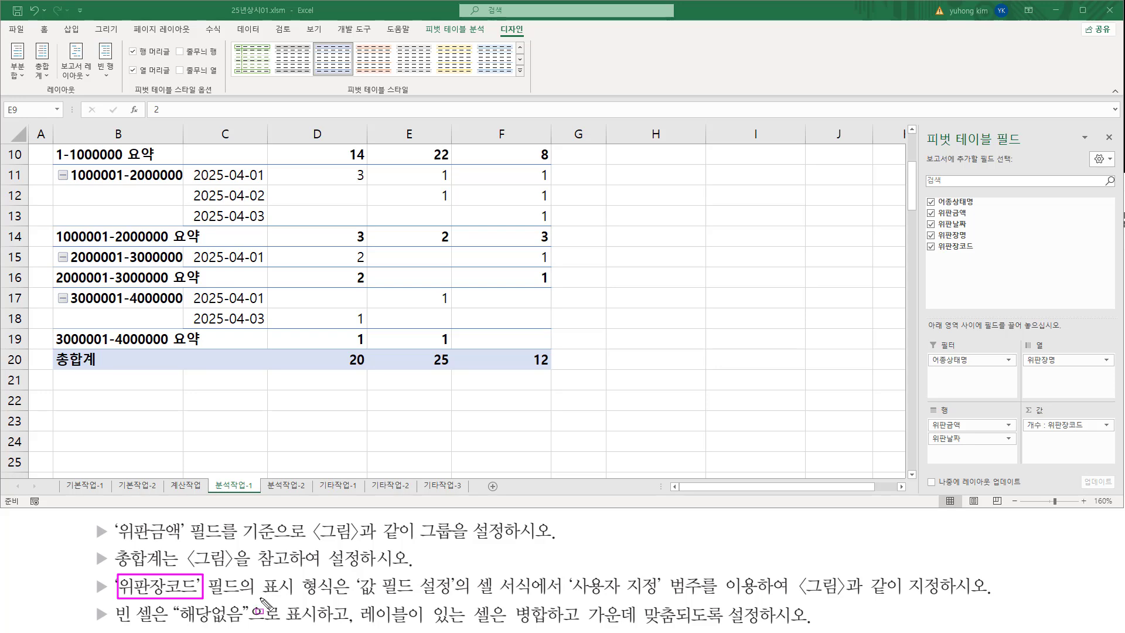
drag(262, 598, 991, 597)
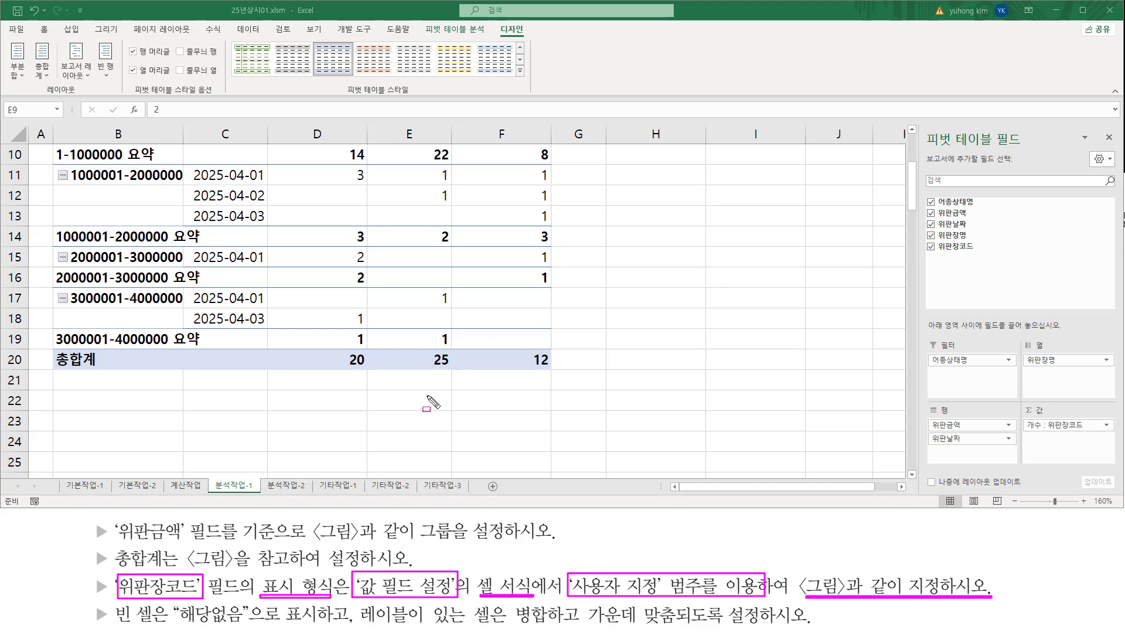
key(Escape)
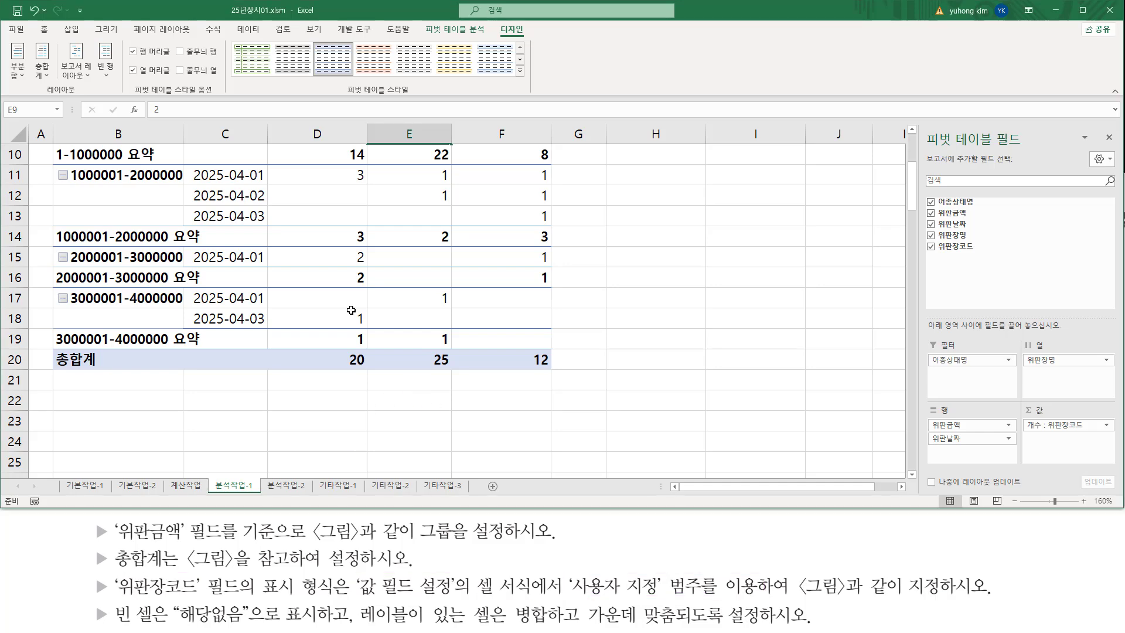
scroll(352, 308, up, 2)
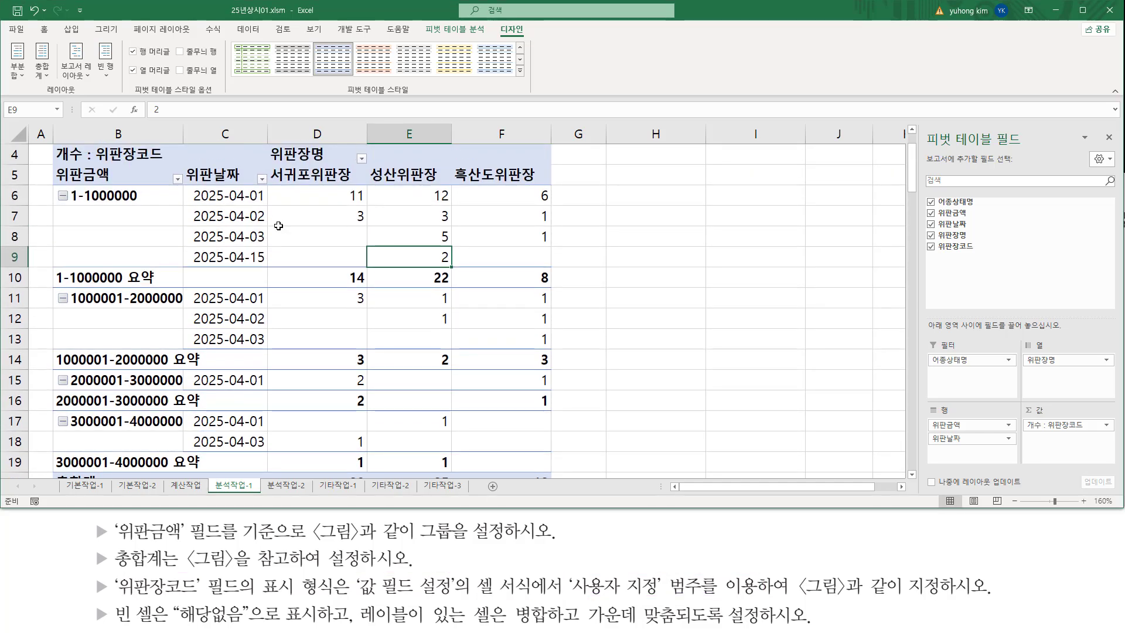
mouse_move(56, 163)
mouse_down()
mouse_move(161, 164)
mouse_move(171, 146)
mouse_up()
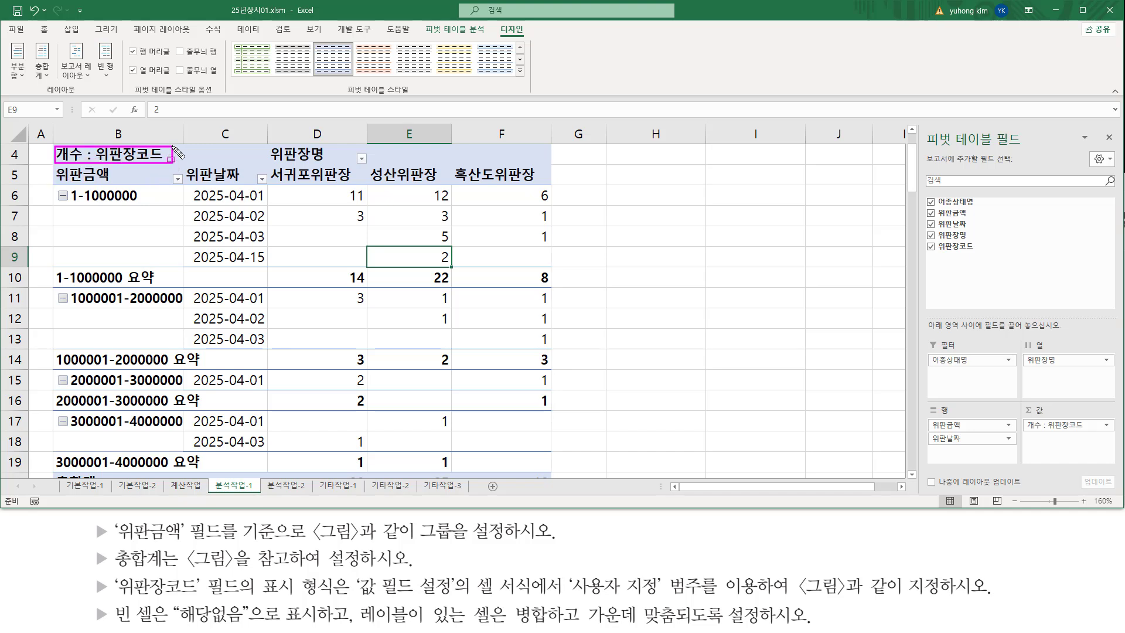
drag(272, 185, 333, 381)
drag(392, 401, 554, 470)
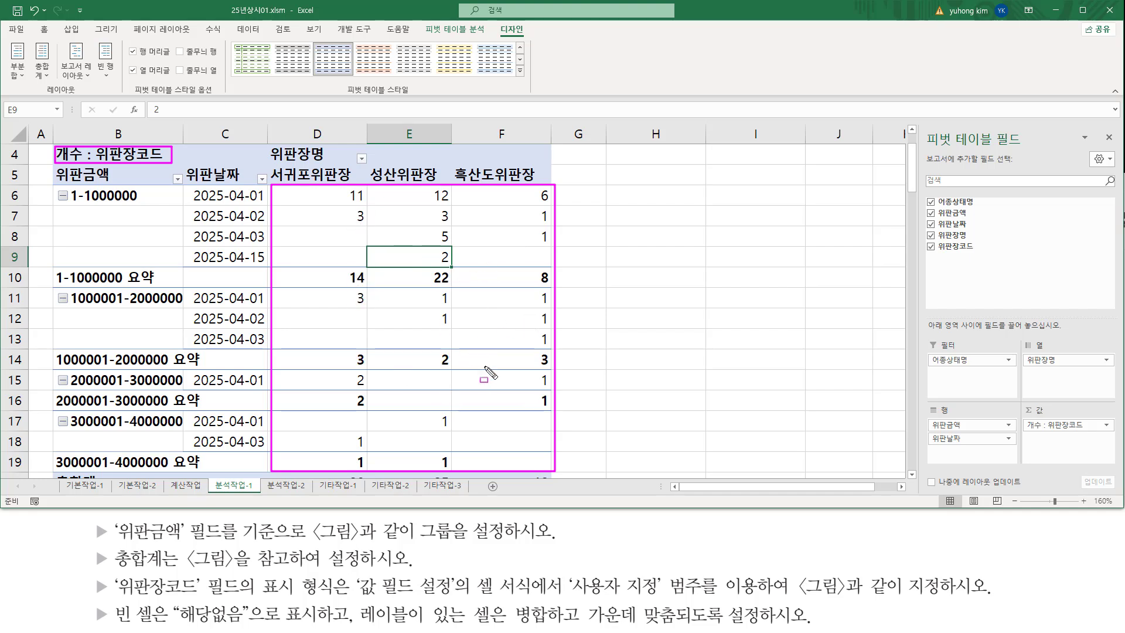
key(Escape)
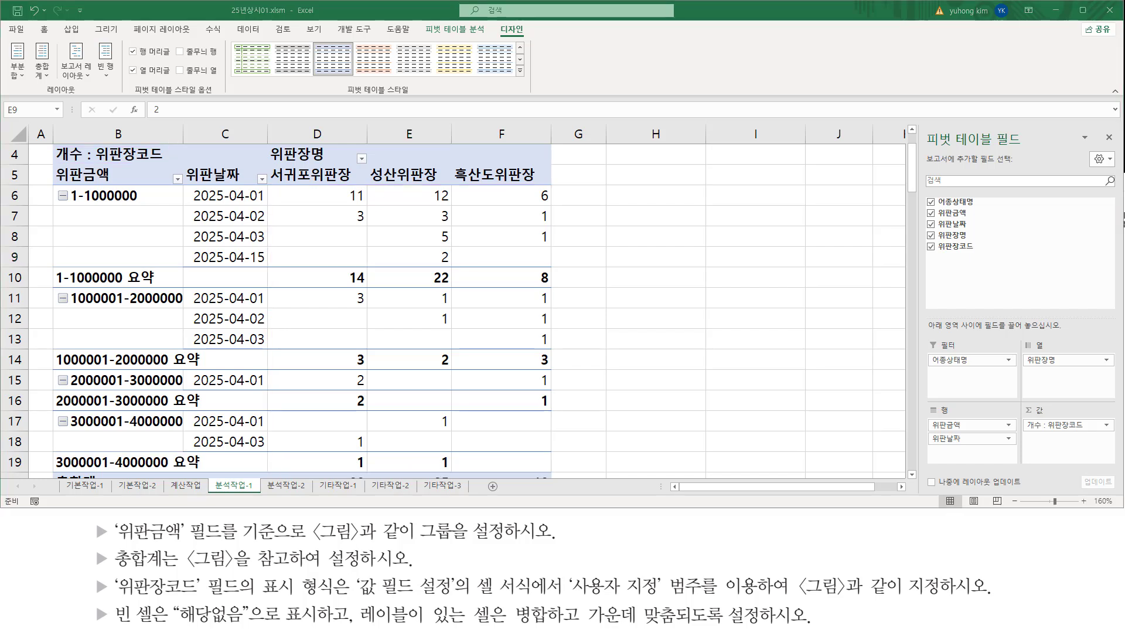
key(alt+Tab)
key(ctrl+alt+d)
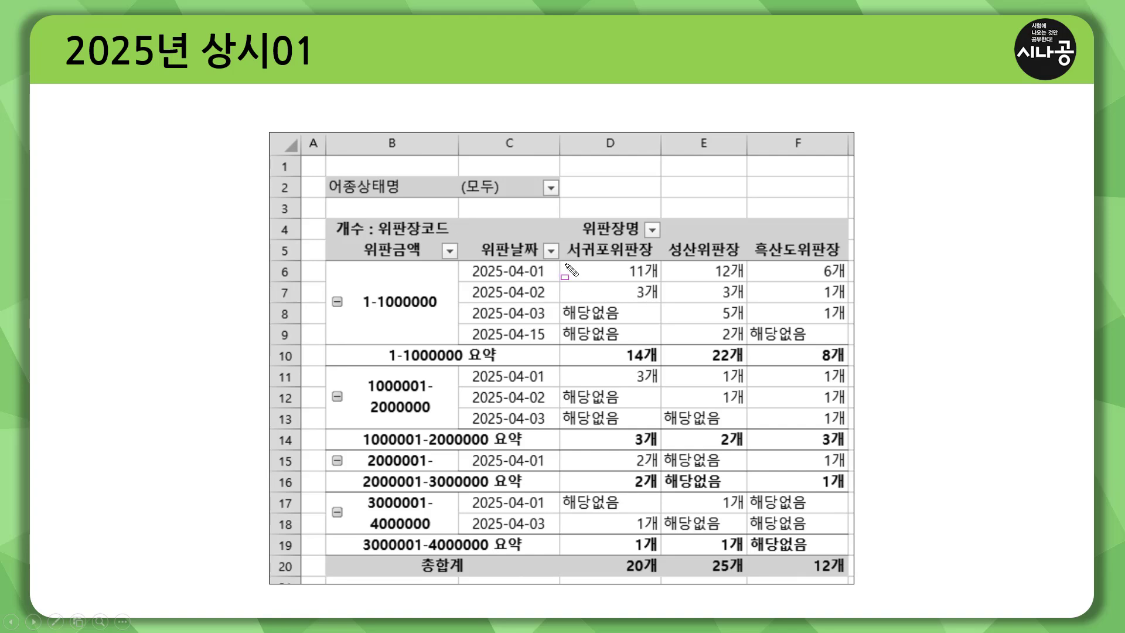
mouse_move(563, 262)
mouse_down()
mouse_move(832, 474)
mouse_move(851, 580)
mouse_up()
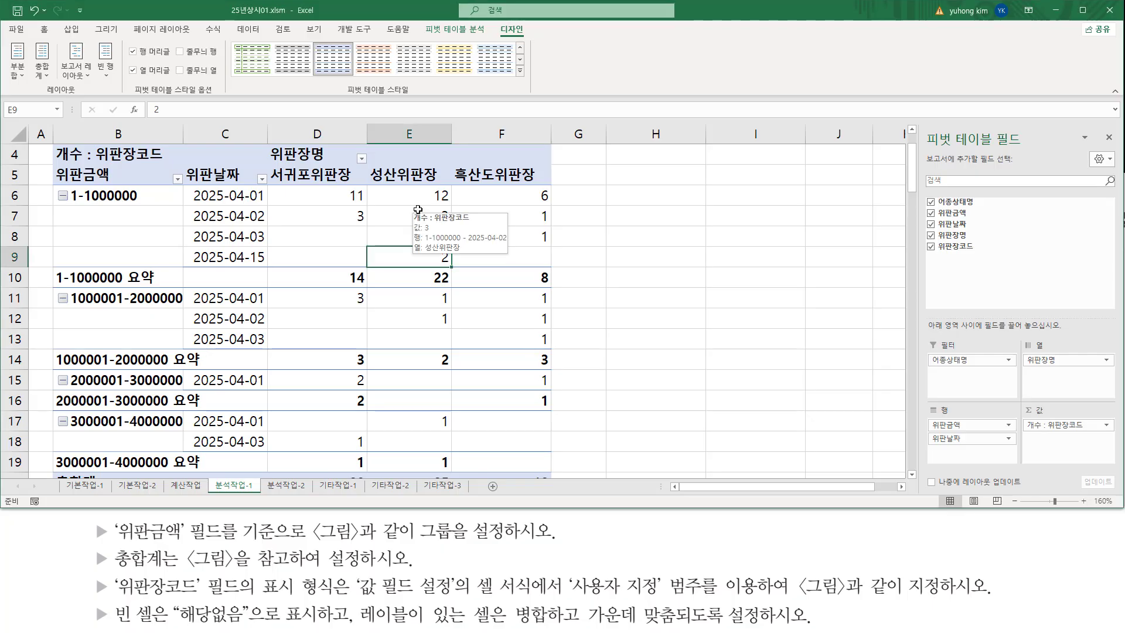
Open the number format settings (표시 형식) from the value field settings of the 위판장코드 count
click(333, 214)
click(409, 220)
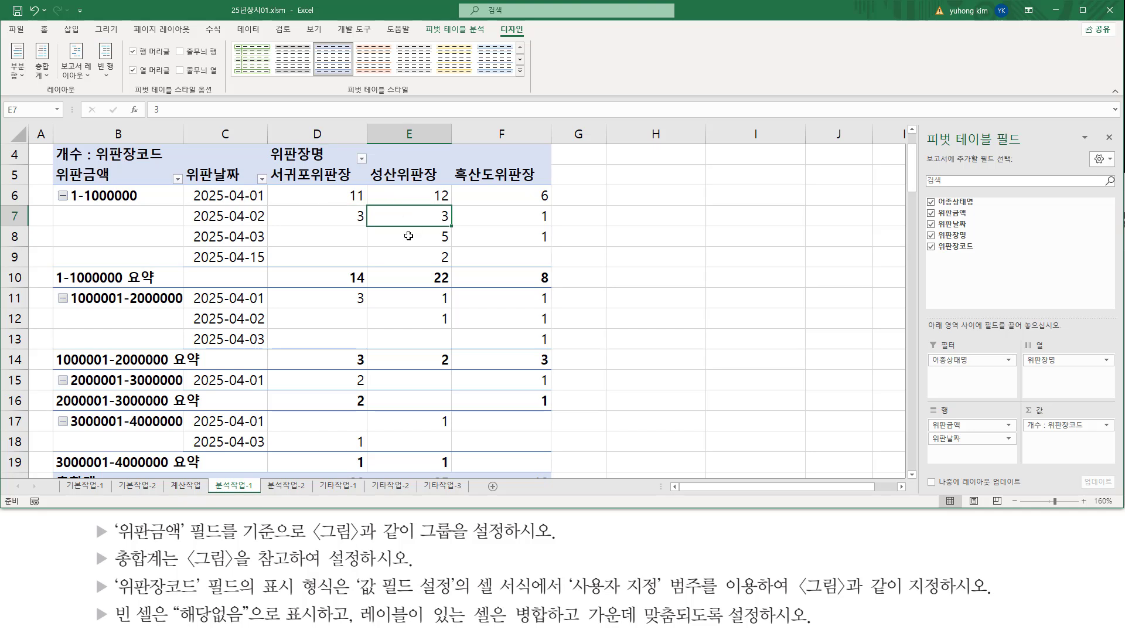
click(408, 235)
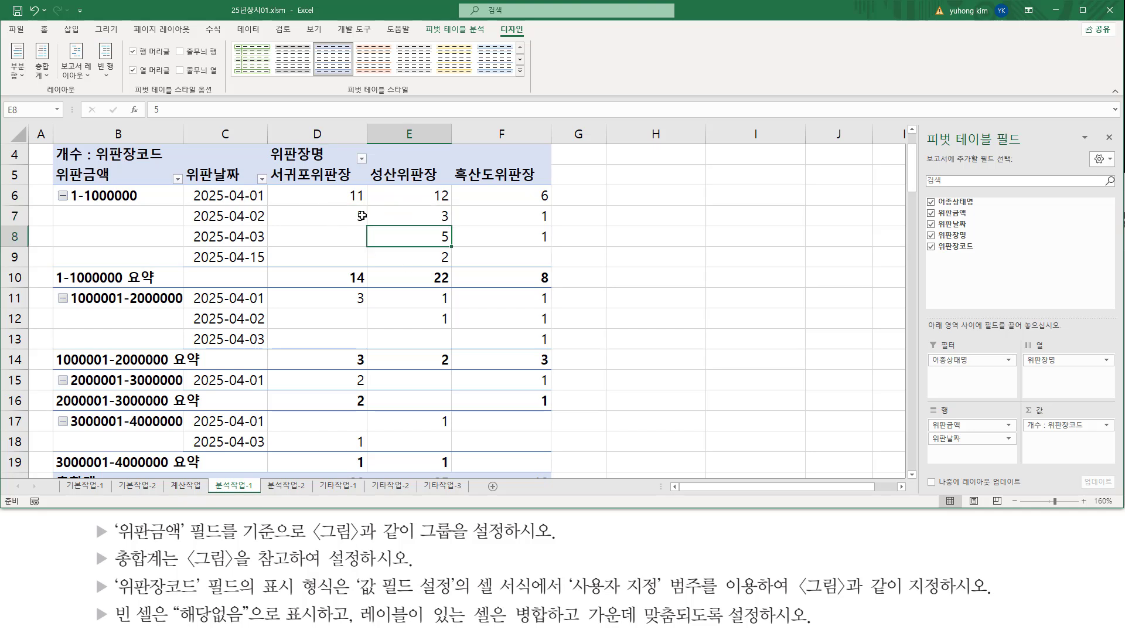
right_click(402, 238)
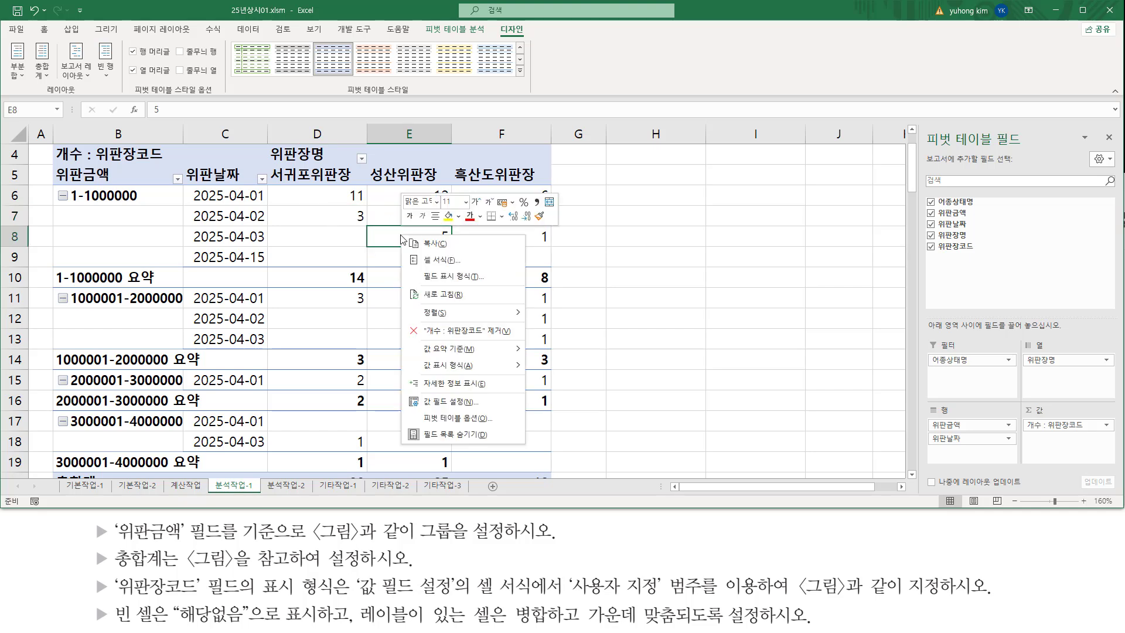
click(453, 402)
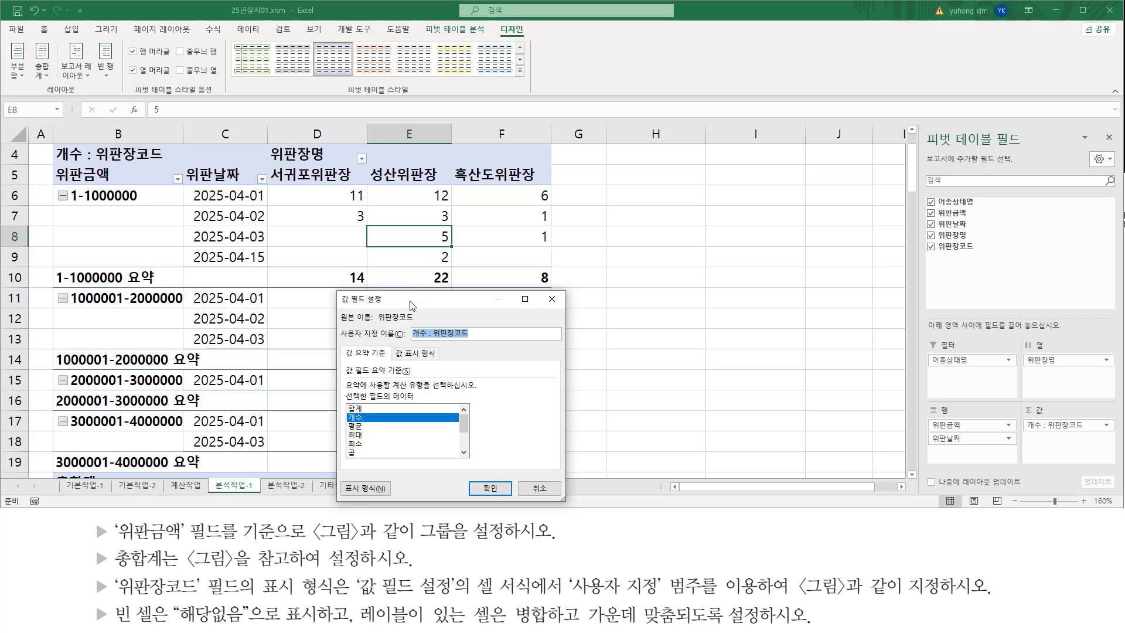
drag(406, 296, 210, 247)
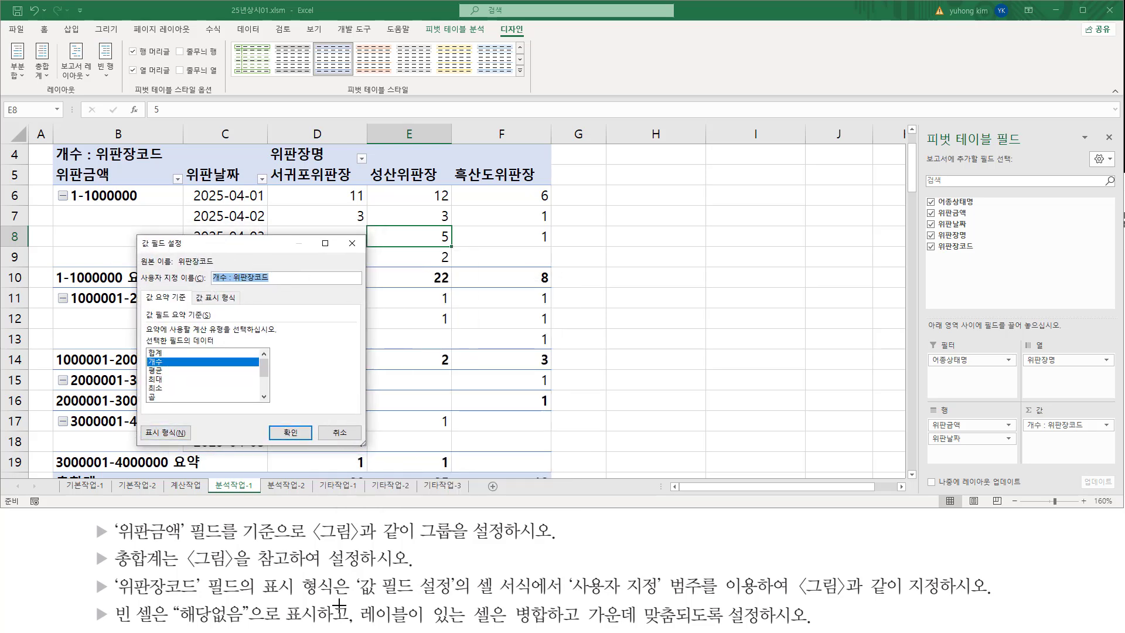
mouse_move(356, 599)
mouse_down()
mouse_move(454, 600)
mouse_move(454, 574)
mouse_up()
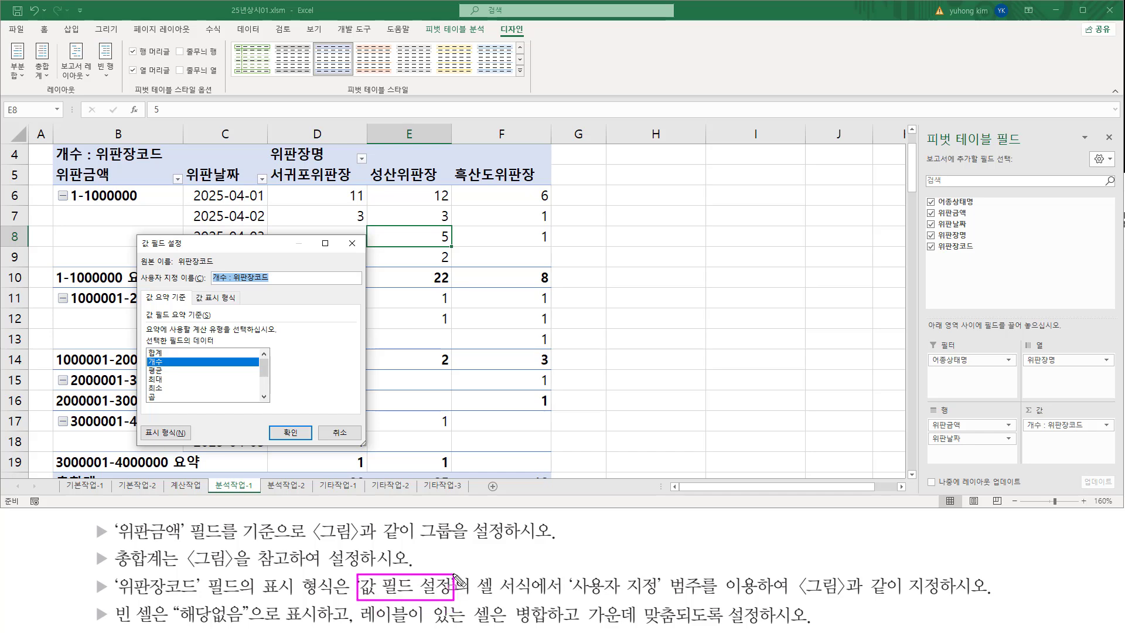
drag(258, 596, 334, 596)
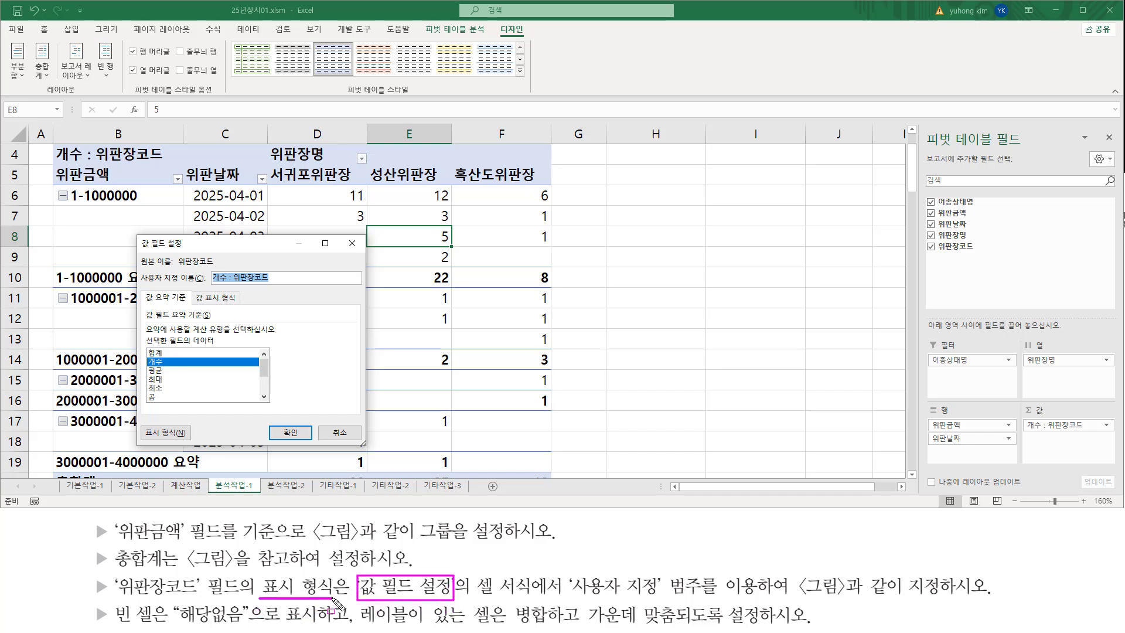
drag(139, 423, 192, 445)
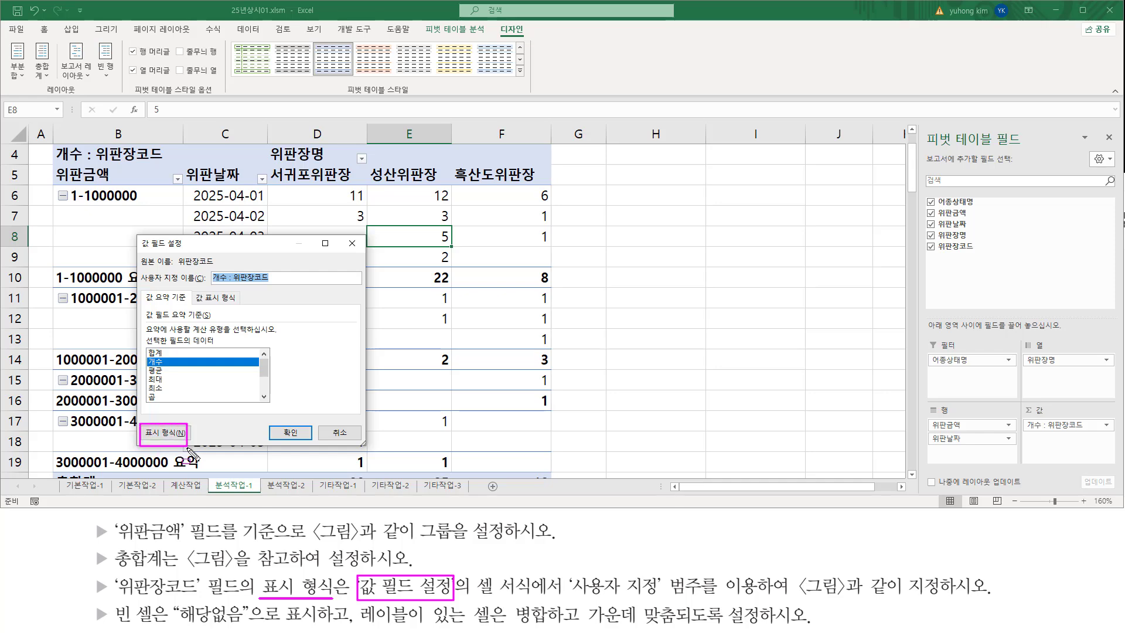
click(165, 432)
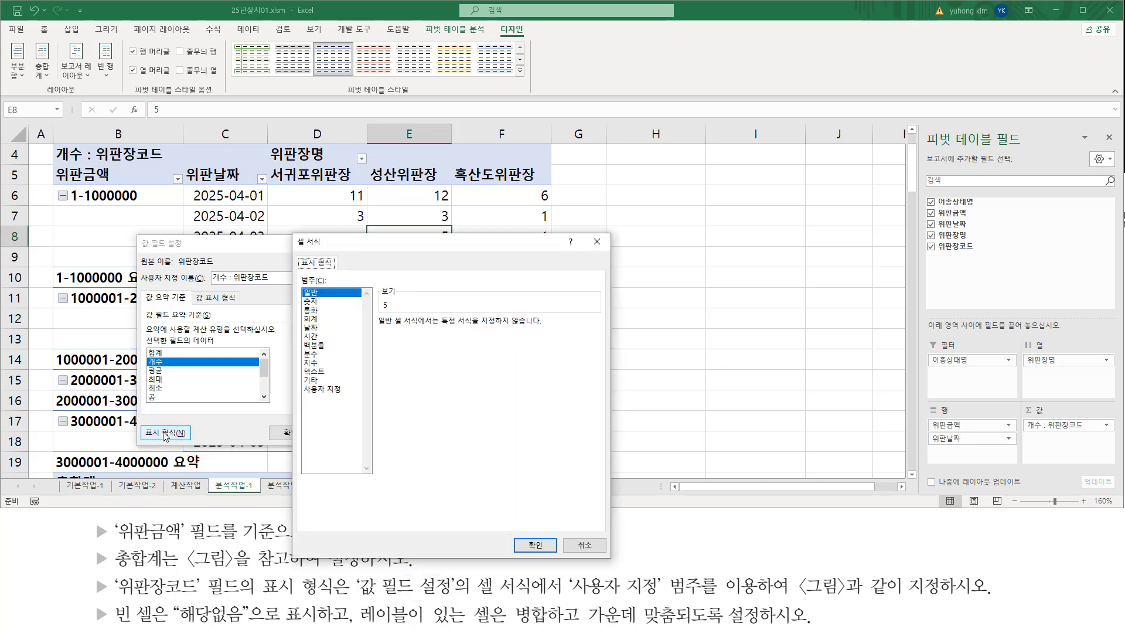
Enter the custom number format (사용자 지정) 0"개" for the 위판장코드 count values
drag(355, 252, 418, 173)
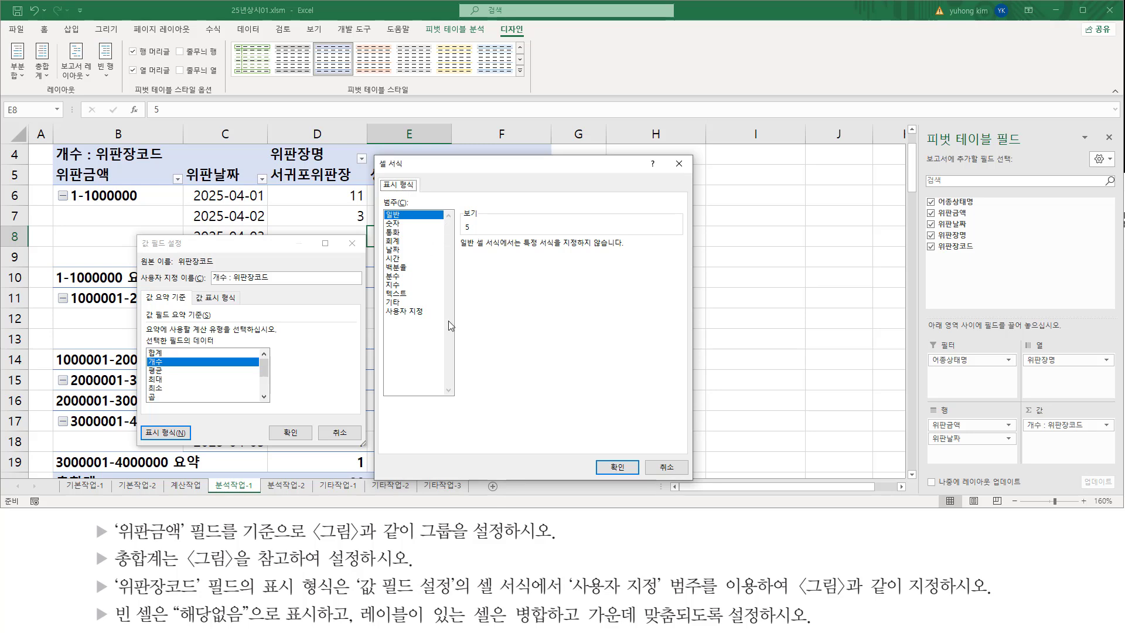
mouse_move(567, 571)
mouse_down()
mouse_move(607, 596)
mouse_move(759, 596)
mouse_up()
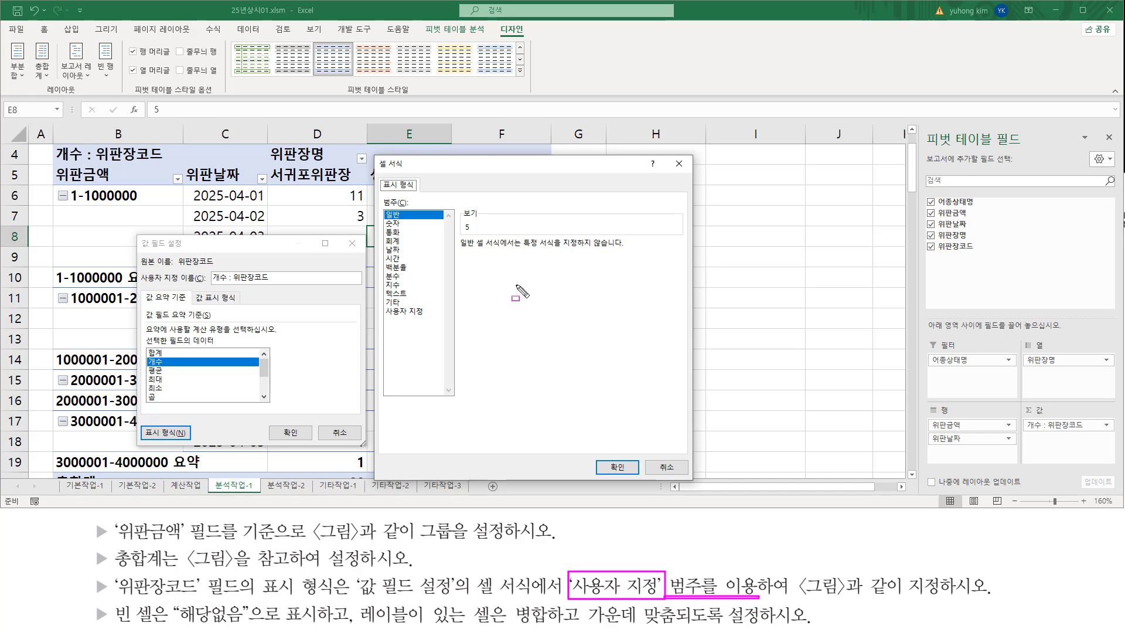
drag(385, 305, 433, 320)
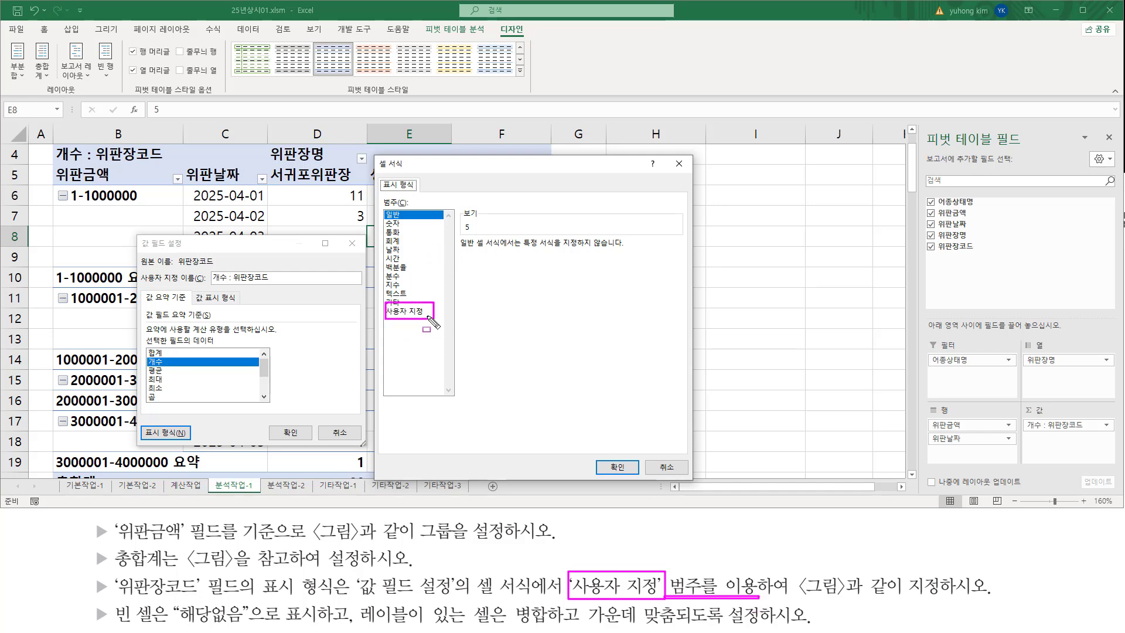
key(Escape)
click(415, 315)
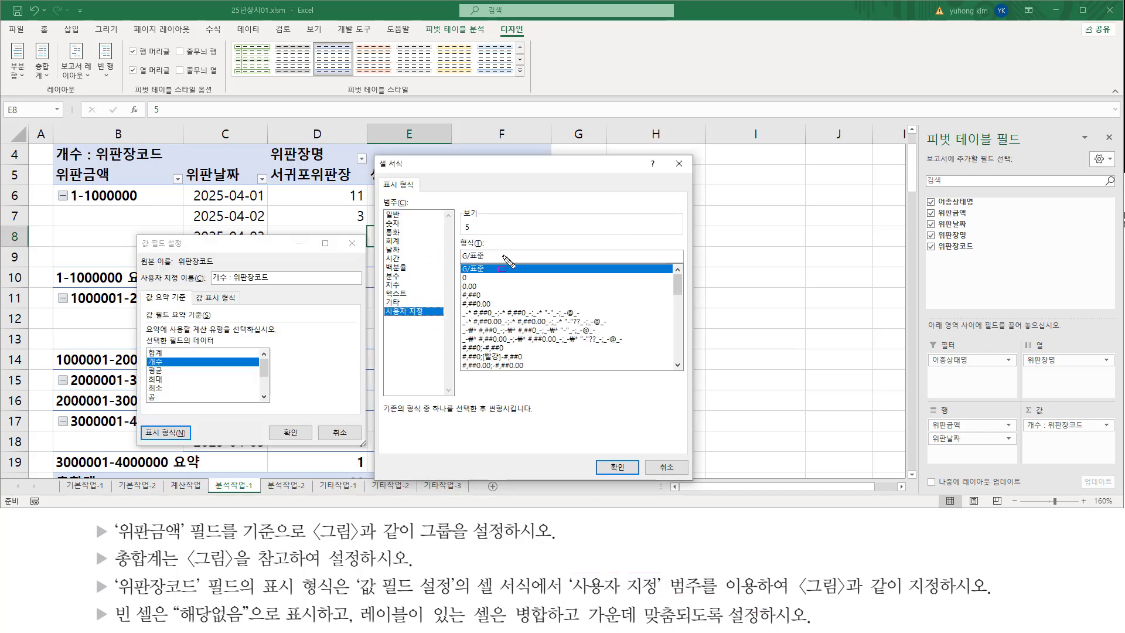
drag(458, 249, 493, 264)
key(Escape)
click(499, 256)
key(BackSpace)
key(BackSpace)
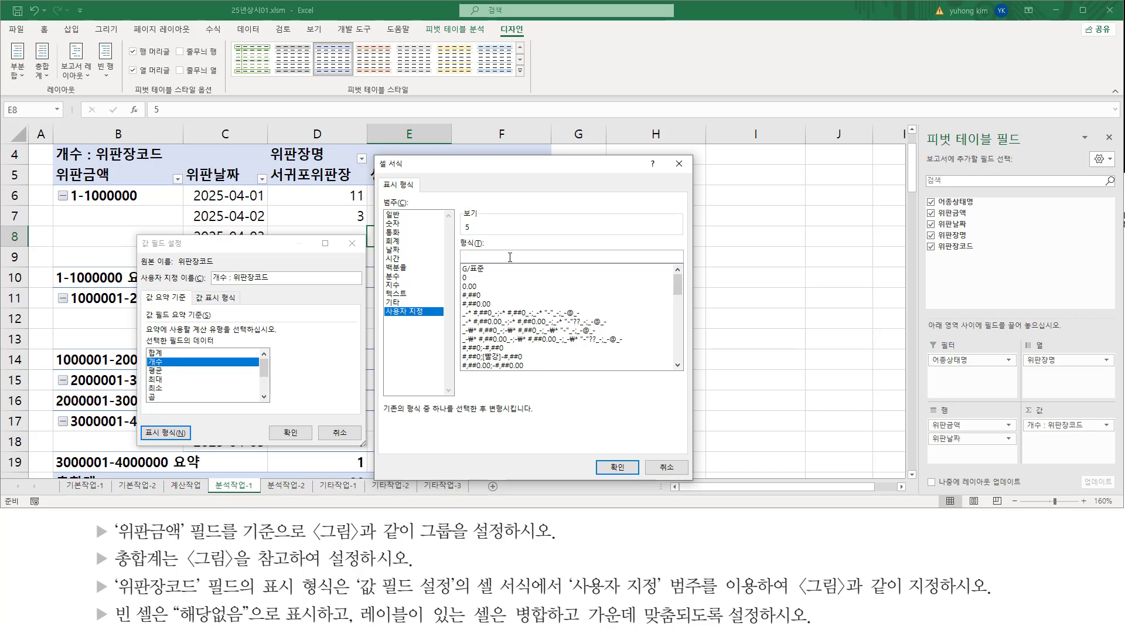
text(0"개"ㄱ)
drag(256, 596, 543, 598)
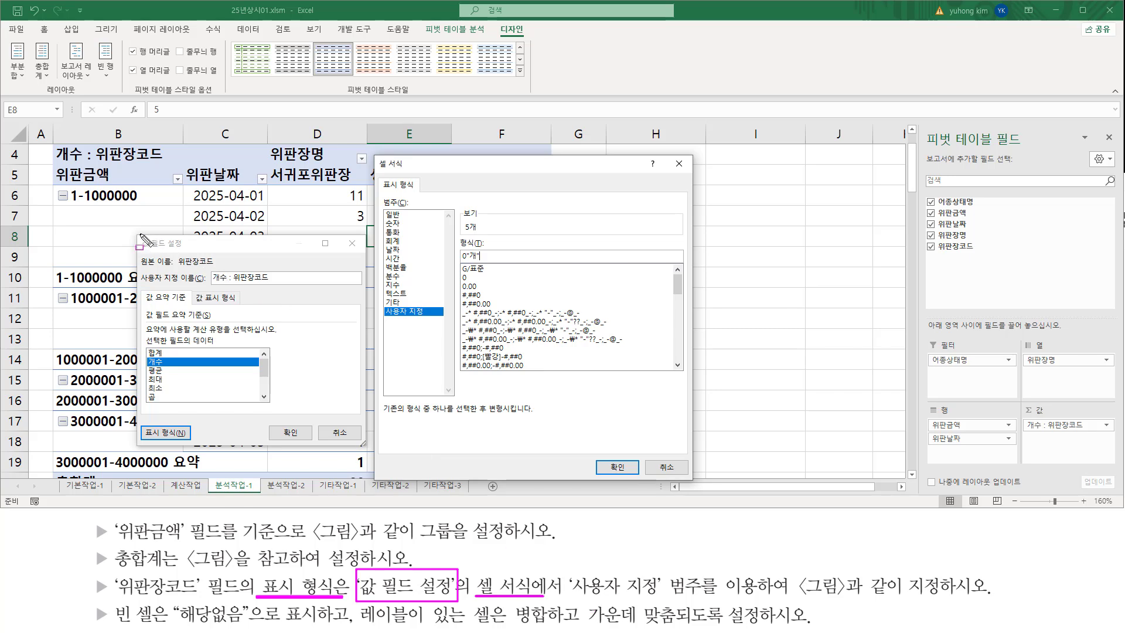
mouse_move(136, 234)
mouse_down()
mouse_move(367, 289)
mouse_move(367, 449)
mouse_up()
drag(146, 423, 191, 439)
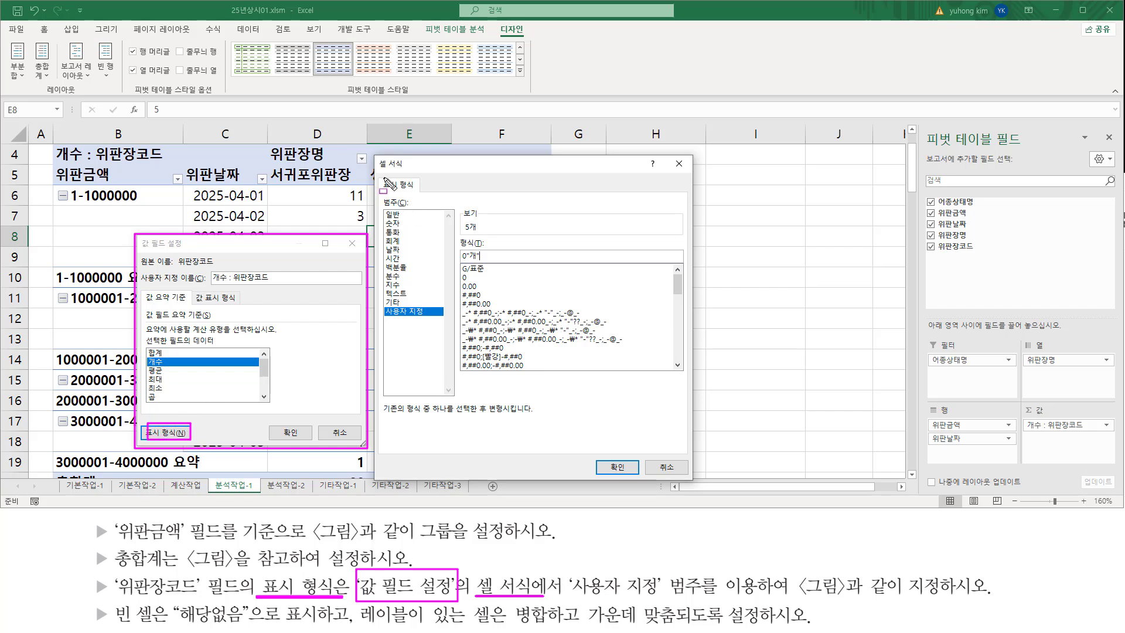
mouse_move(376, 154)
mouse_down()
mouse_move(413, 175)
mouse_move(411, 188)
mouse_up()
drag(429, 241, 688, 478)
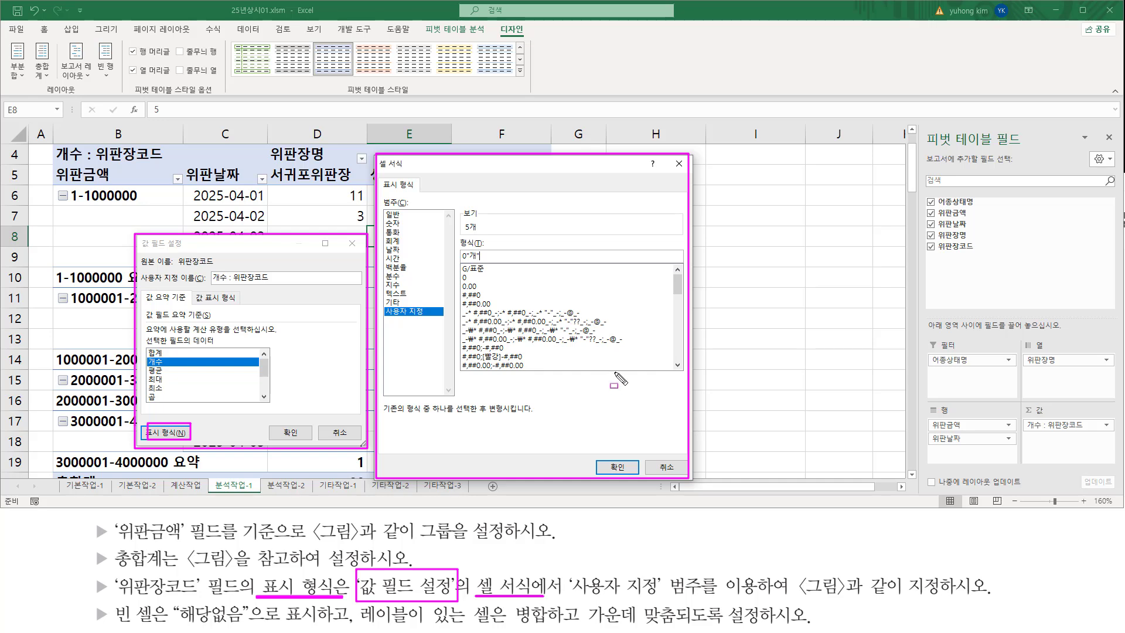
Apply the custom number format to the 위판장코드 count and confirm the value field settings
drag(598, 456, 639, 477)
key(Escape)
click(617, 468)
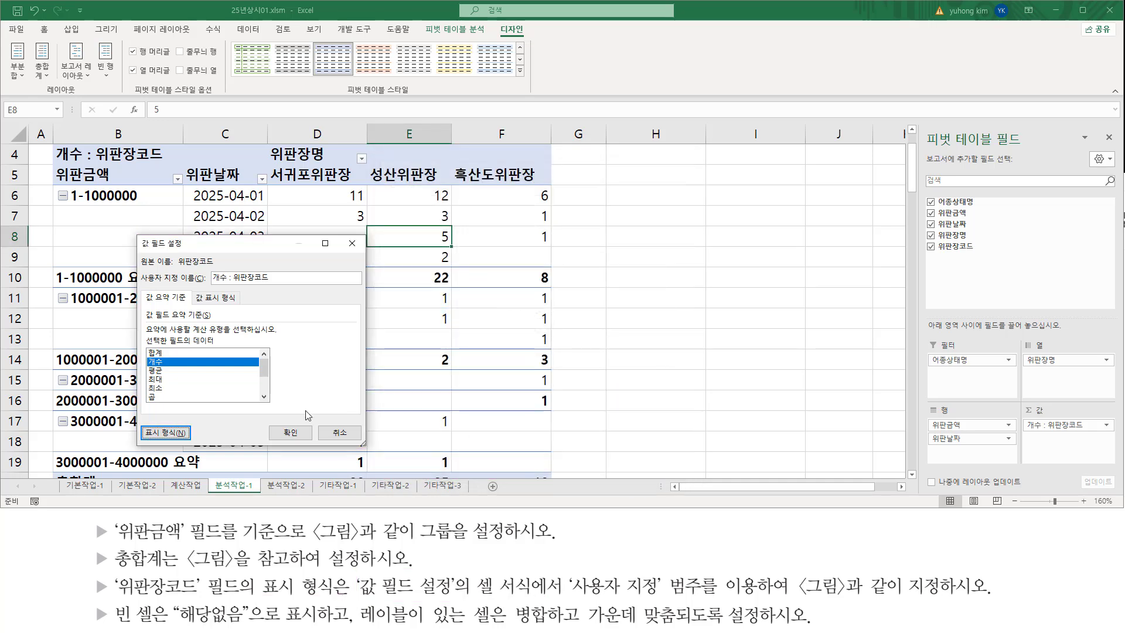
key(ctrl+2)
drag(269, 421, 313, 444)
key(Escape)
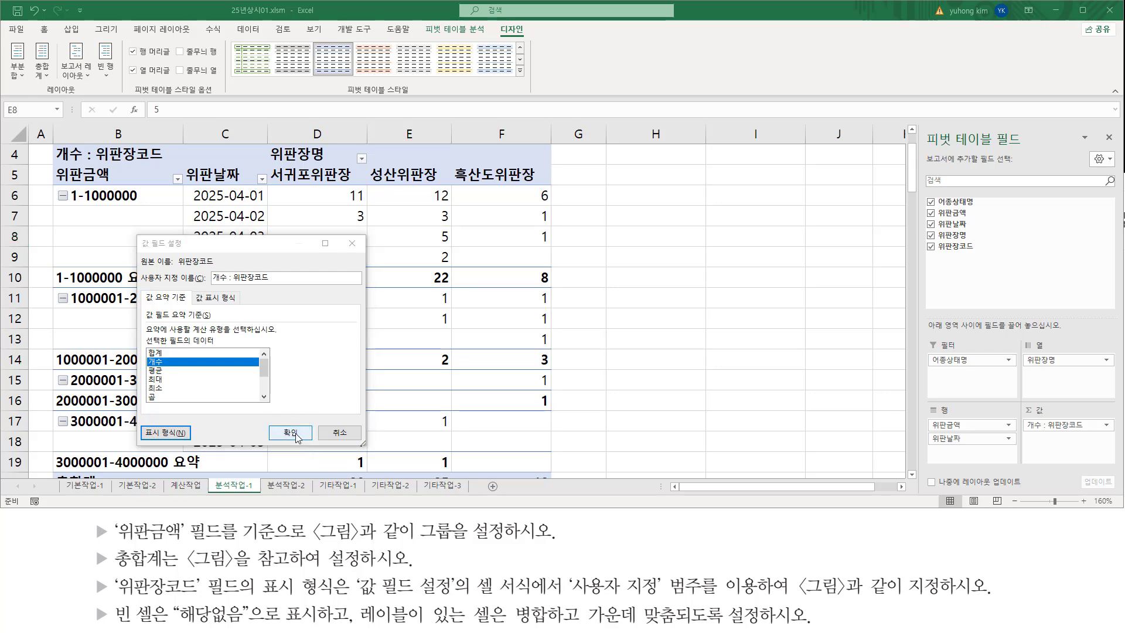
click(295, 434)
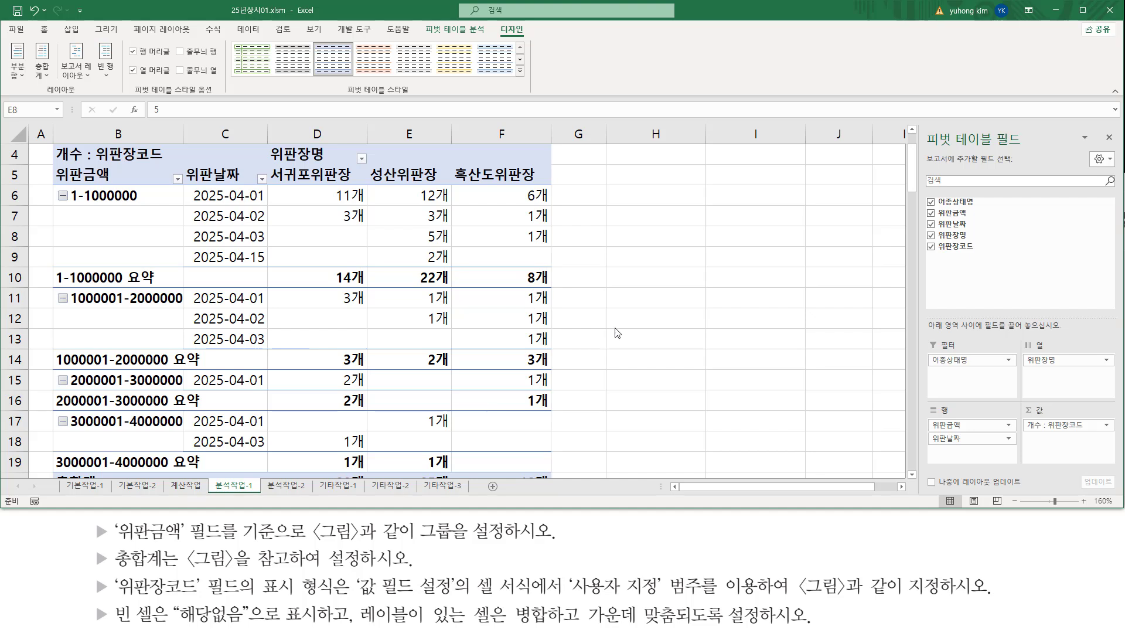
click(912, 475)
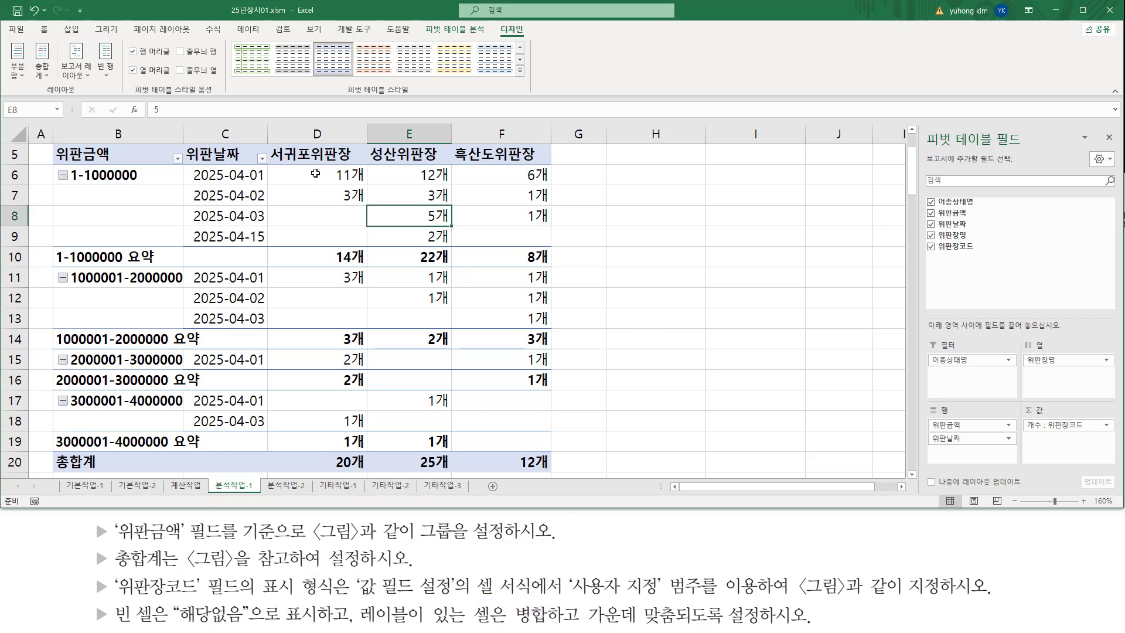
Inspect the custom cell format of the pivot values in D6:F20 against the 위판장코드 display format requirement
drag(315, 173, 526, 454)
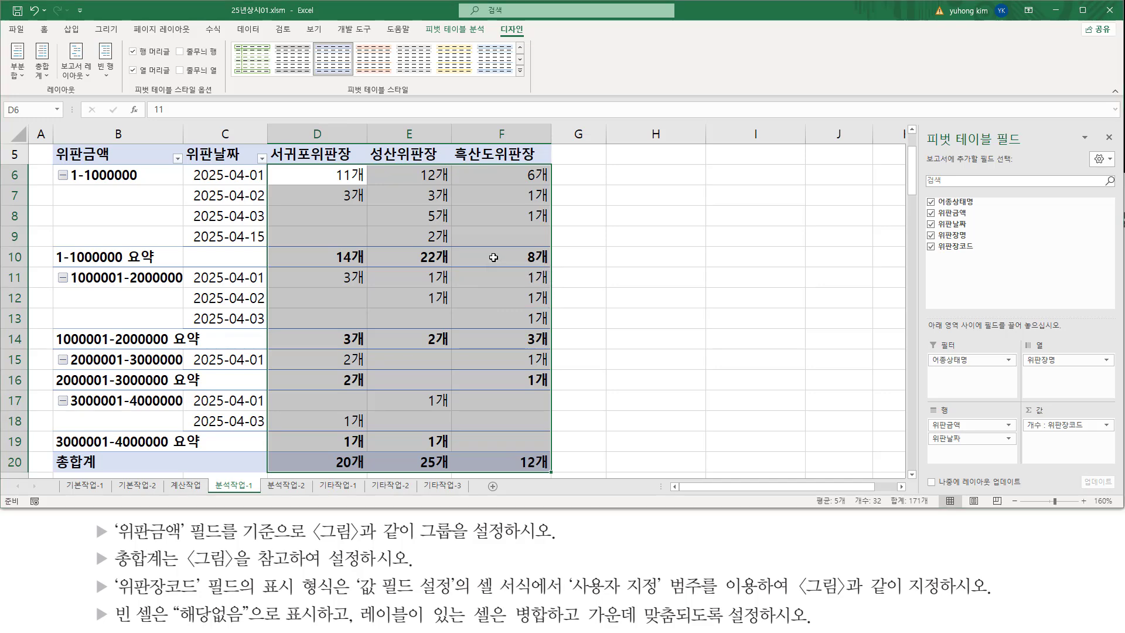
key(ctrl+1)
drag(319, 154, 687, 154)
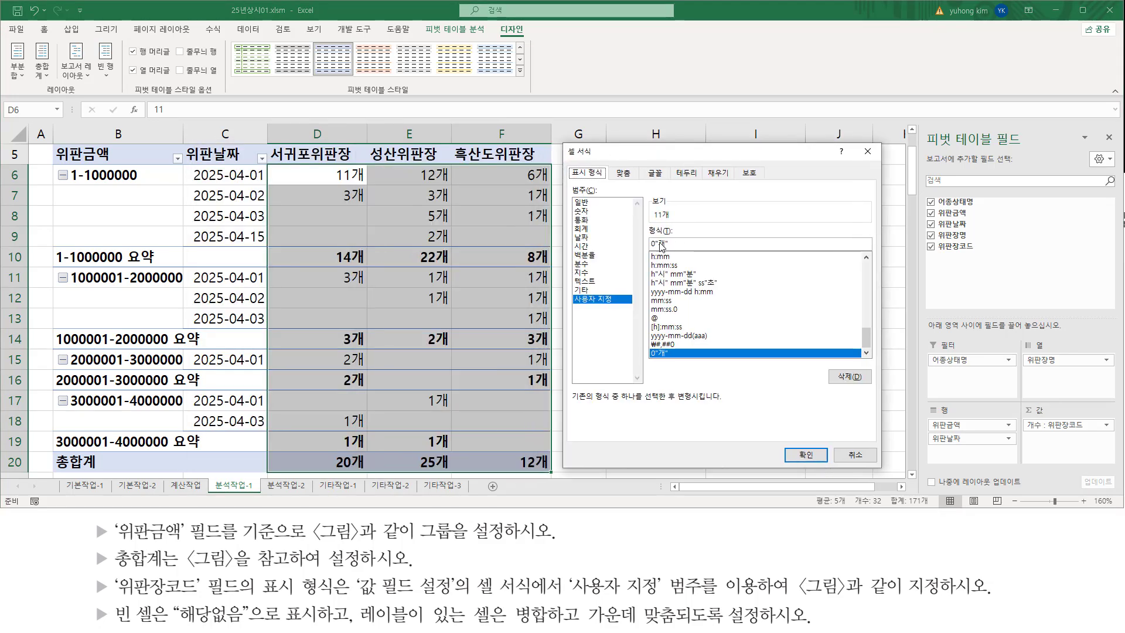
drag(648, 236, 689, 251)
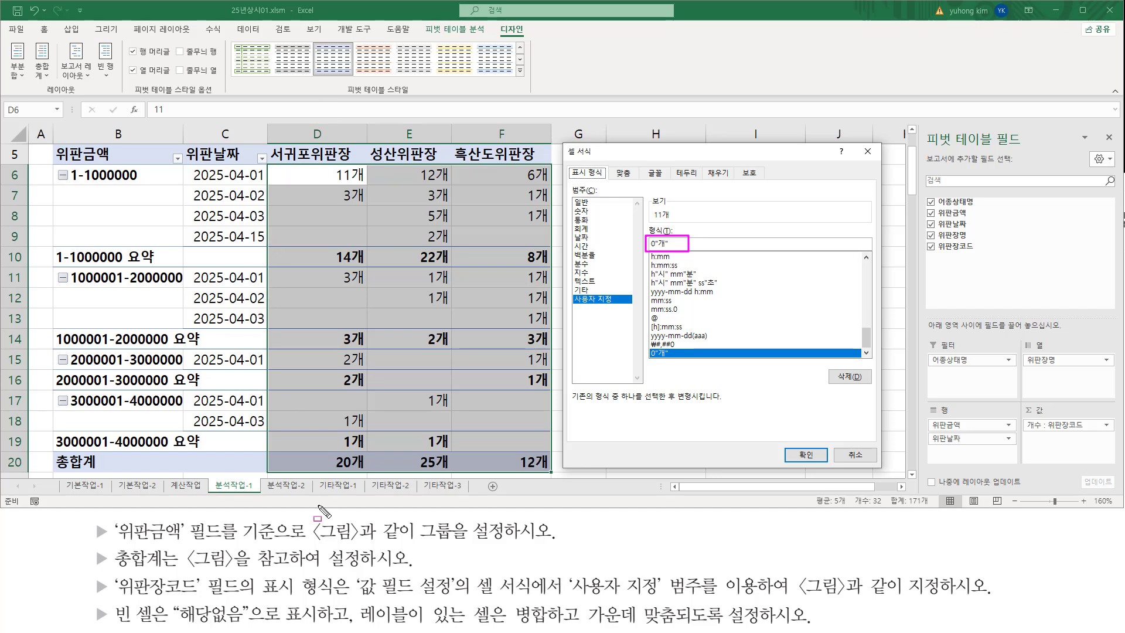
mouse_move(261, 598)
mouse_down()
mouse_move(331, 597)
mouse_move(462, 567)
mouse_up()
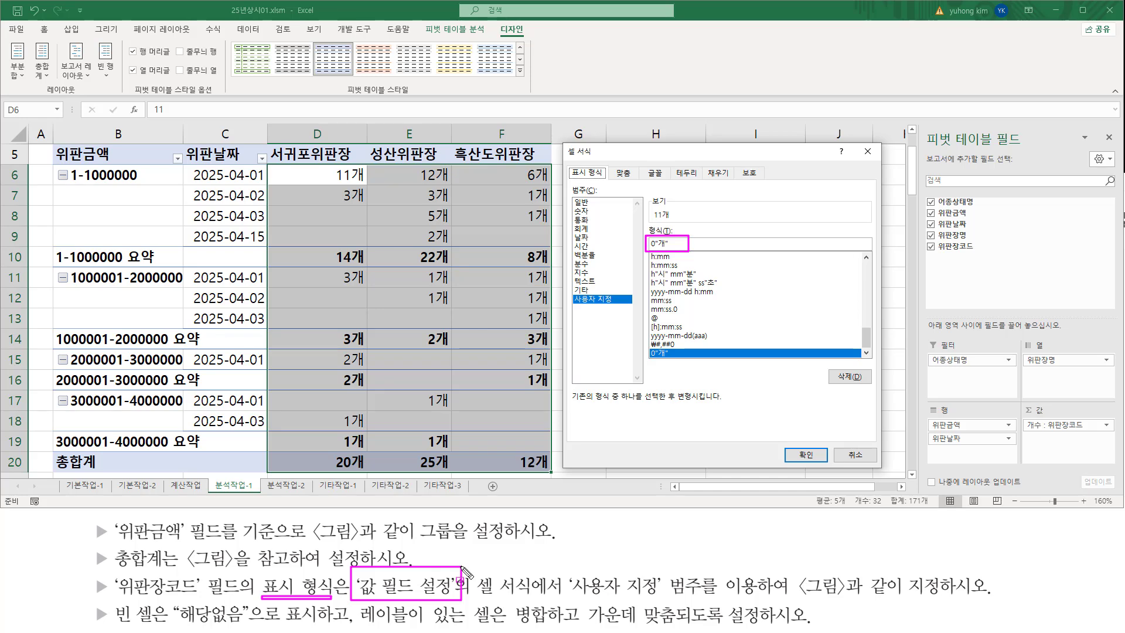
drag(567, 140, 865, 467)
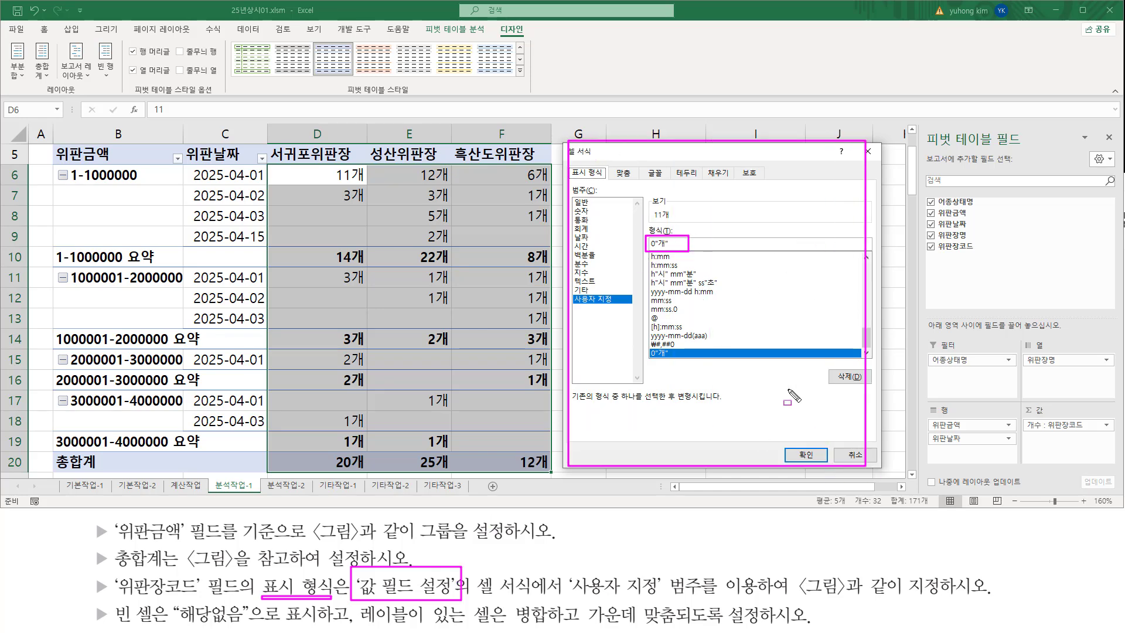
key(Escape)
click(852, 459)
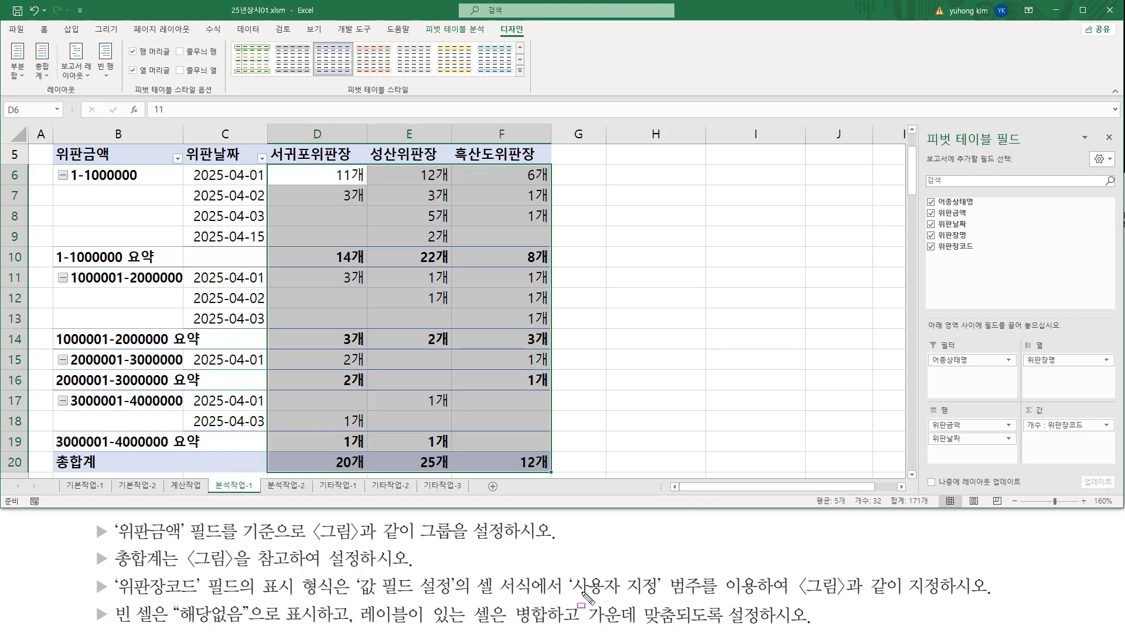
drag(568, 592, 671, 592)
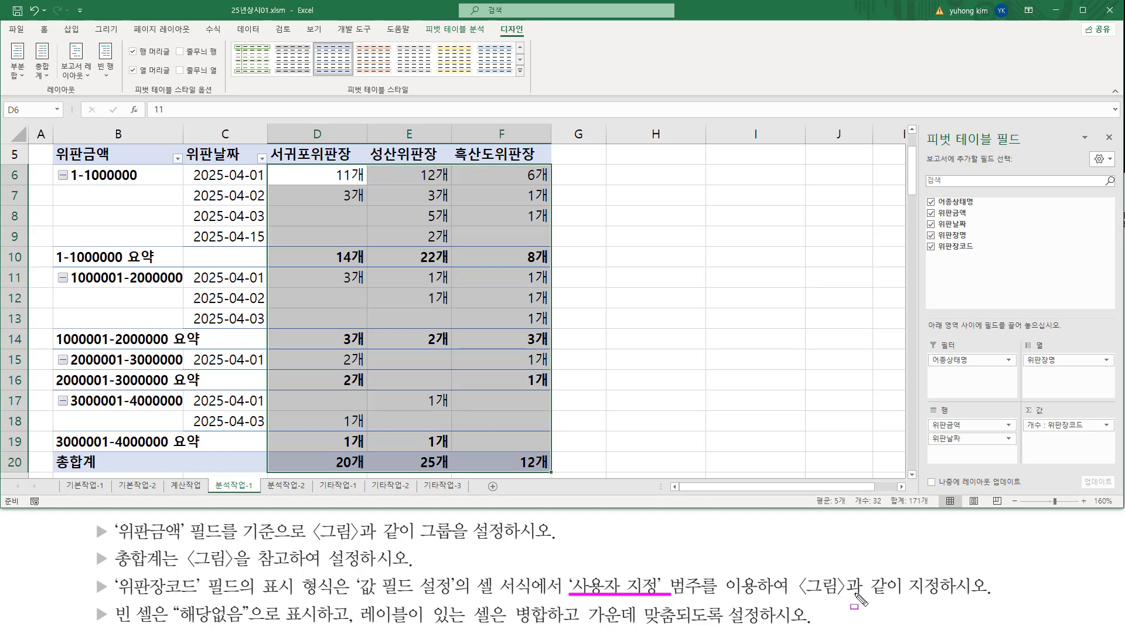
drag(789, 569, 989, 596)
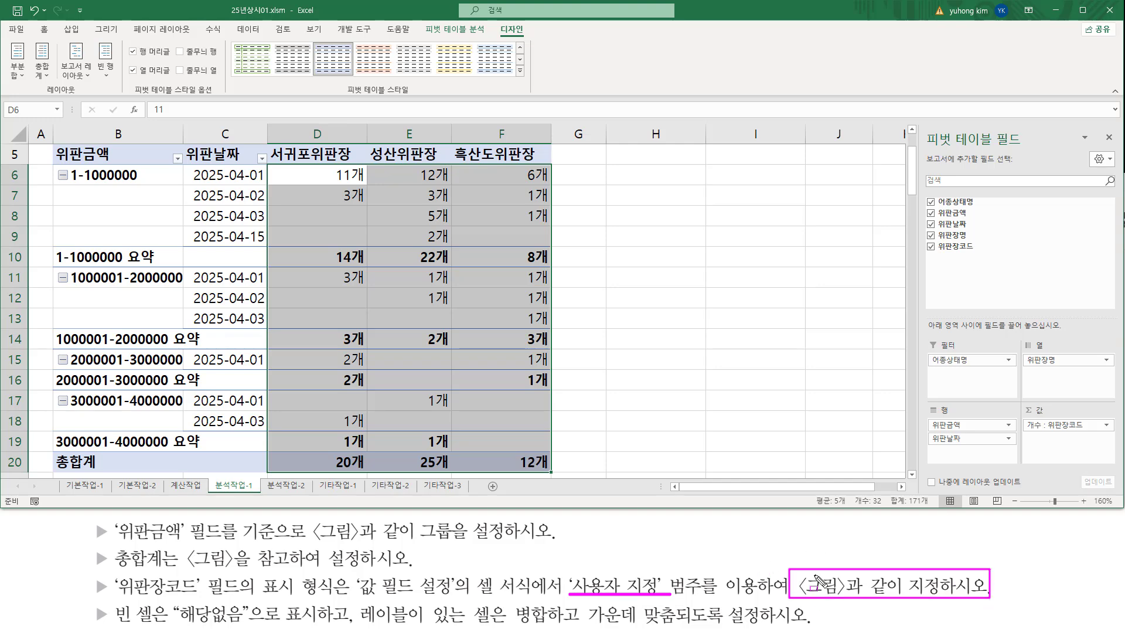
key(Escape)
Enter the example format codes 0"개" in H10 and #"개" in H12
click(687, 256)
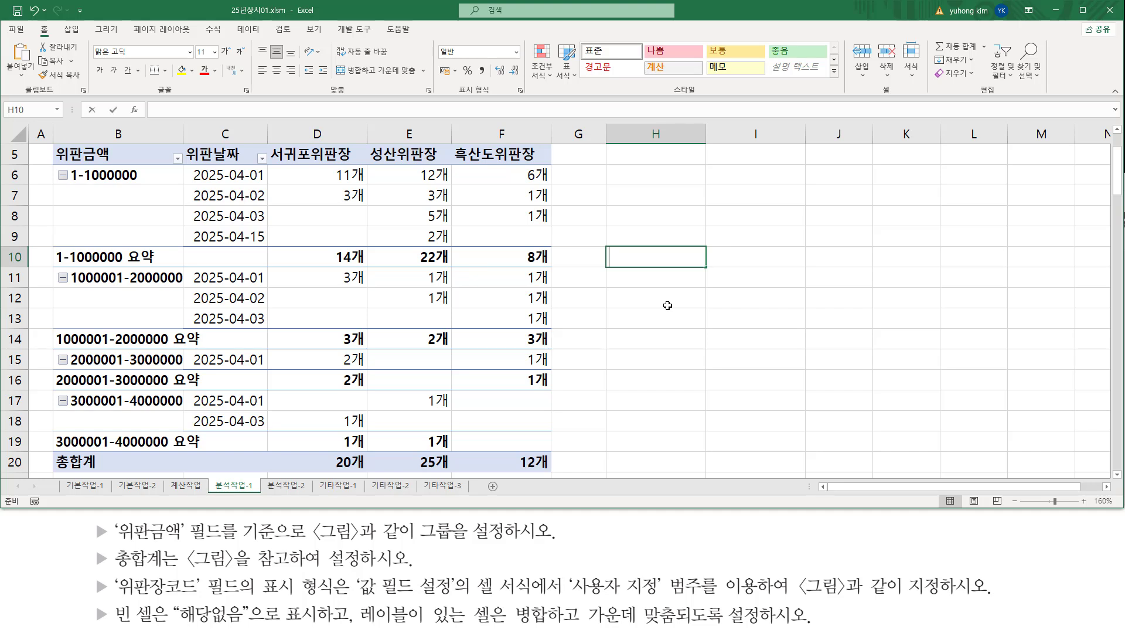
text(0)
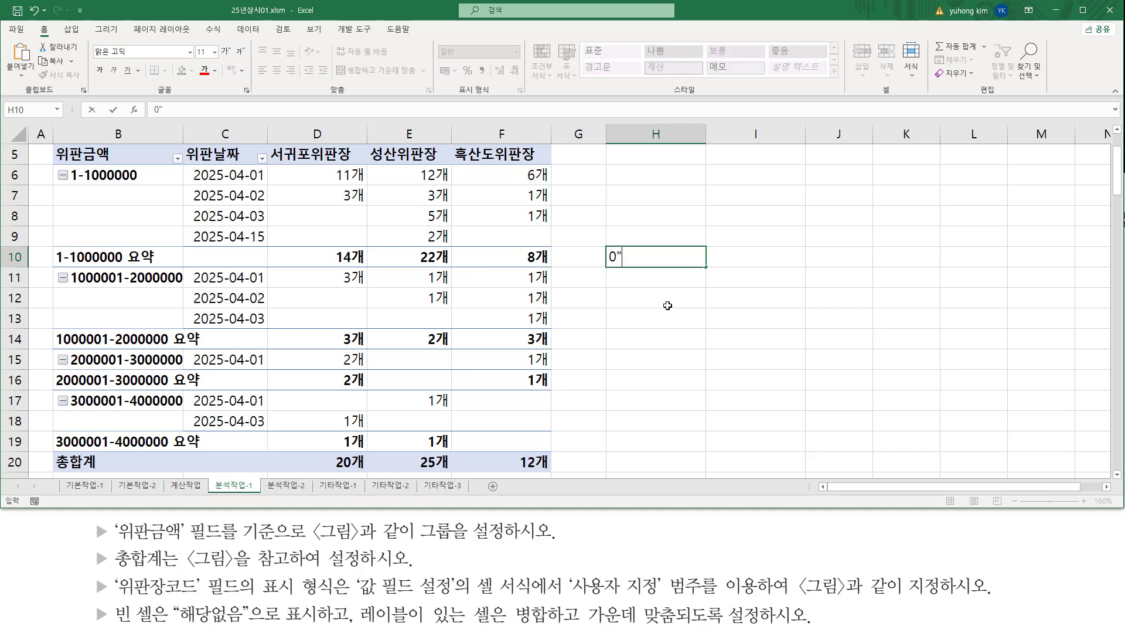
text("개")
key(Return)
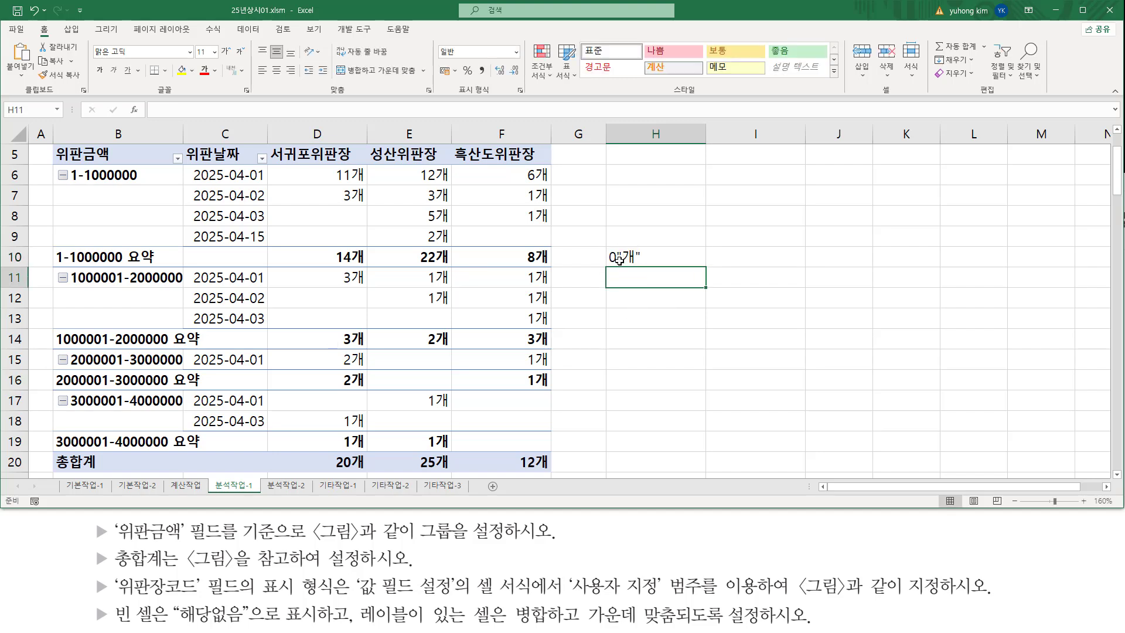
click(631, 296)
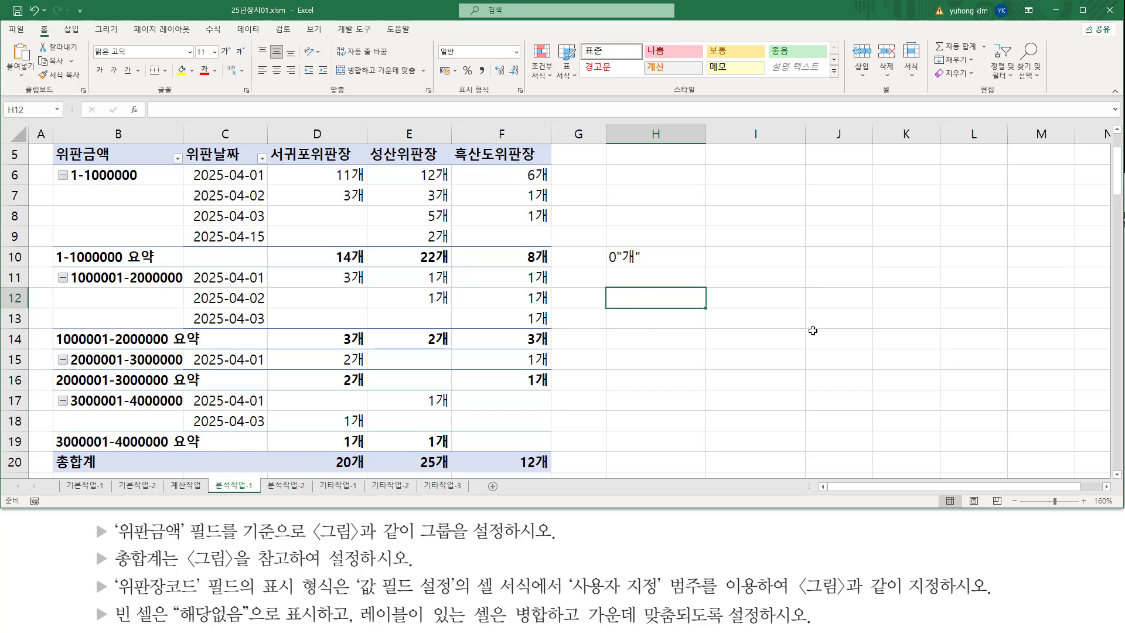
text(#"개")
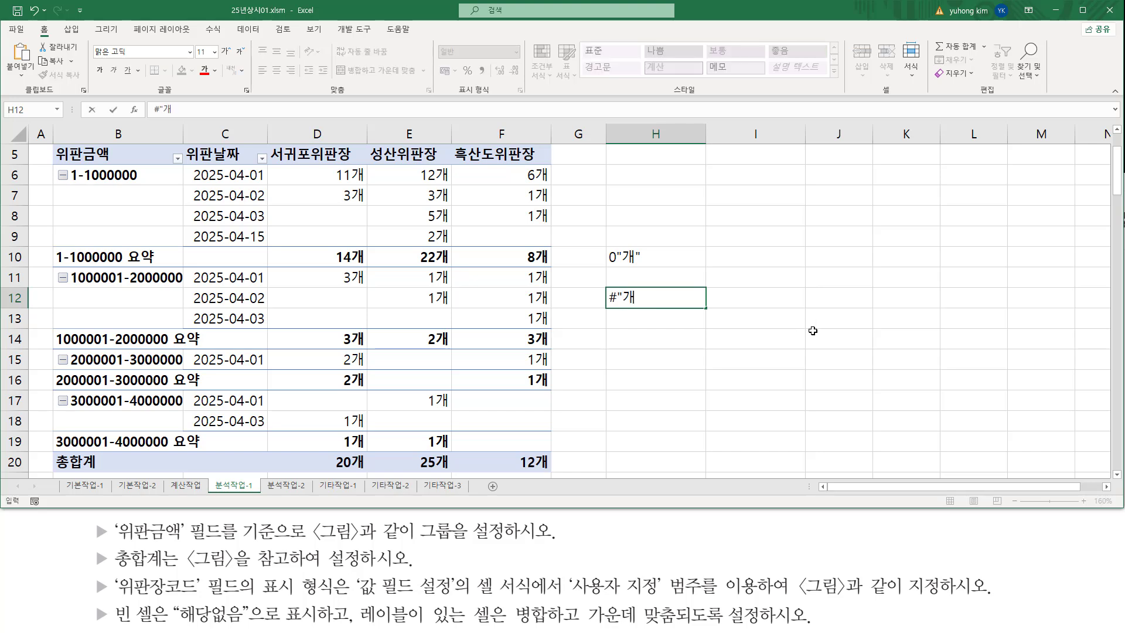
key(Return)
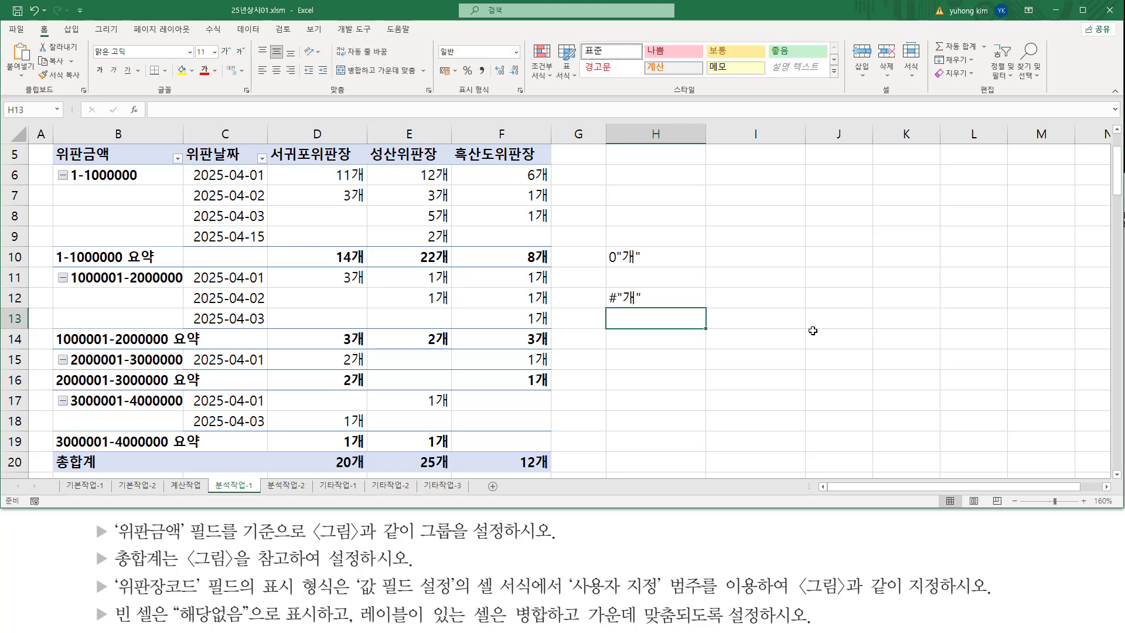
Compare the example format codes in H10 and H12 with the count values in the reference figure
click(663, 257)
click(699, 300)
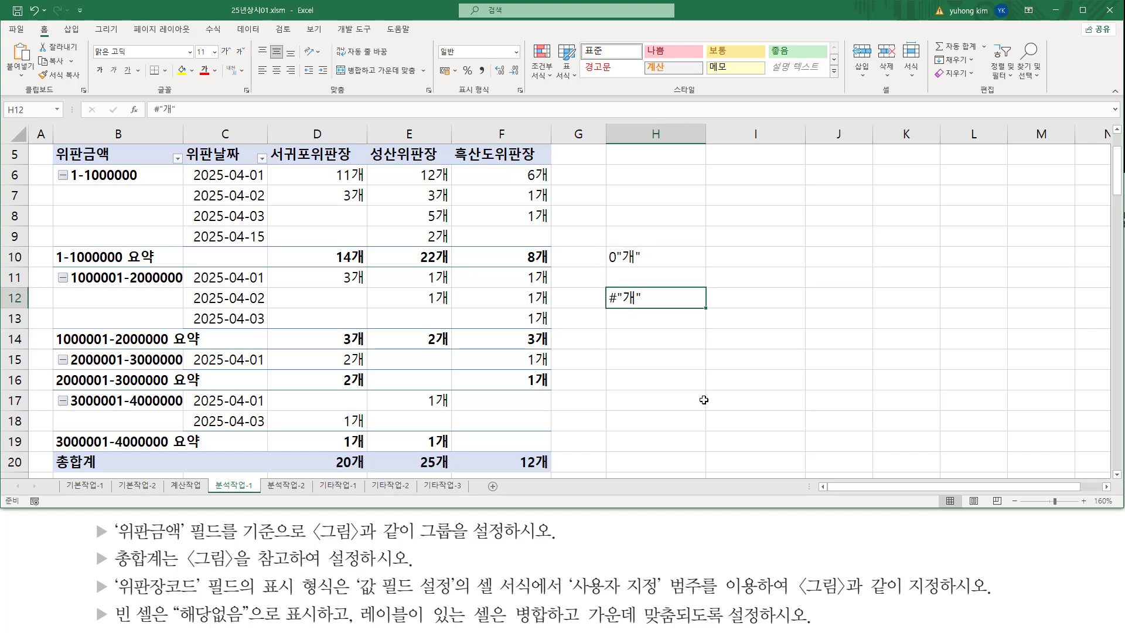
mouse_move(791, 595)
mouse_down()
mouse_move(995, 594)
mouse_move(992, 570)
mouse_up()
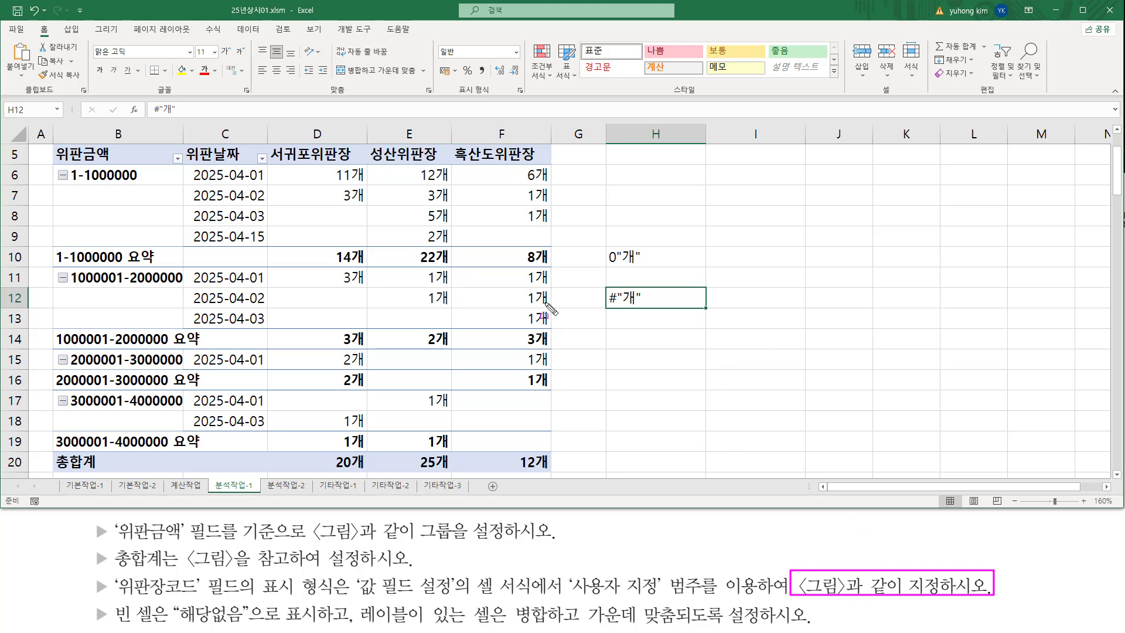
mouse_move(603, 280)
mouse_down()
mouse_move(697, 331)
mouse_move(645, 315)
mouse_up()
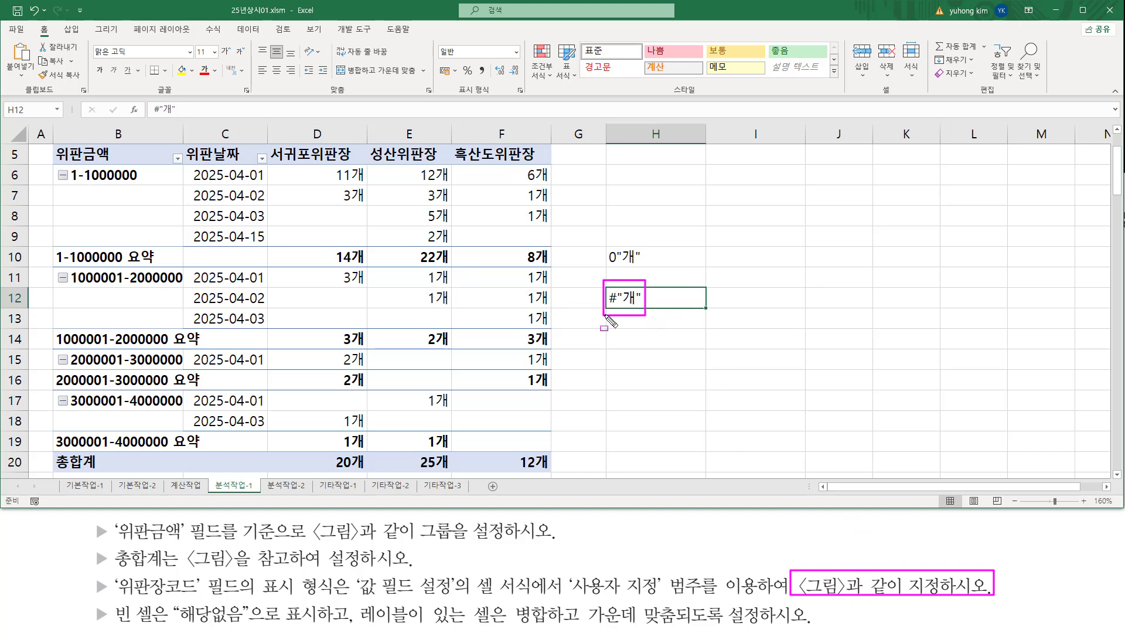
key(Escape)
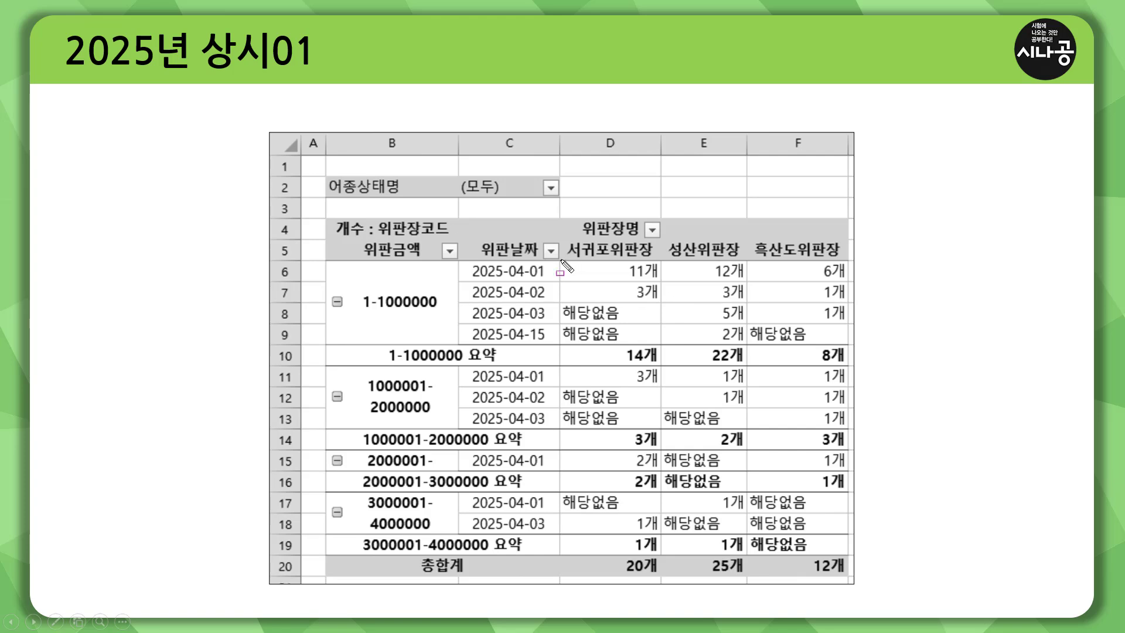
mouse_move(562, 261)
mouse_down()
mouse_move(823, 566)
mouse_move(854, 578)
mouse_up()
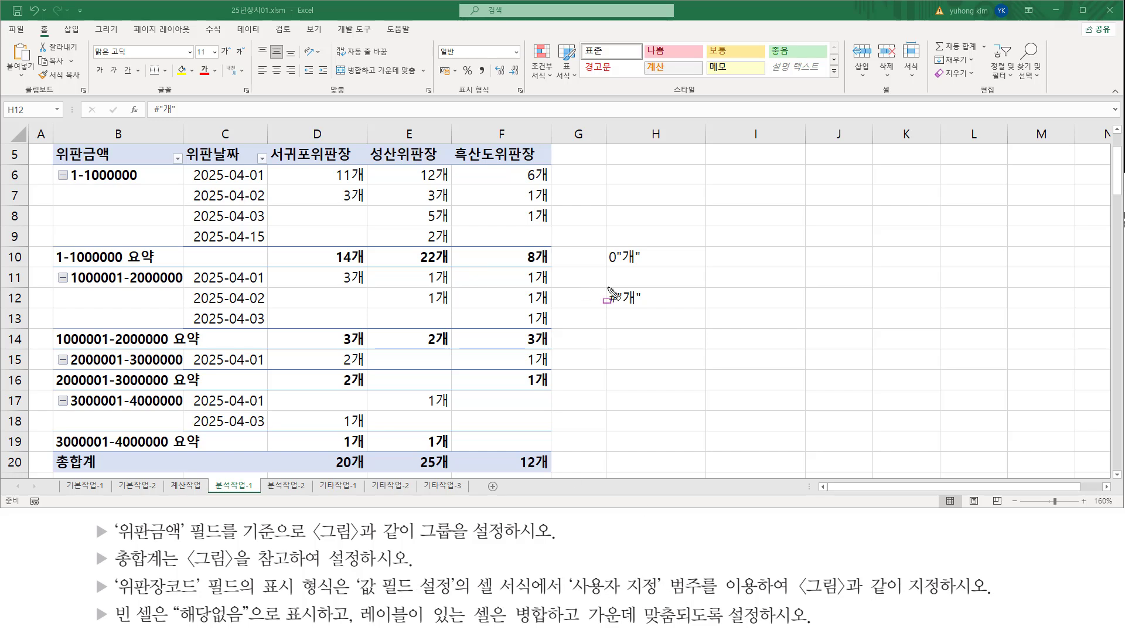
drag(608, 283, 643, 312)
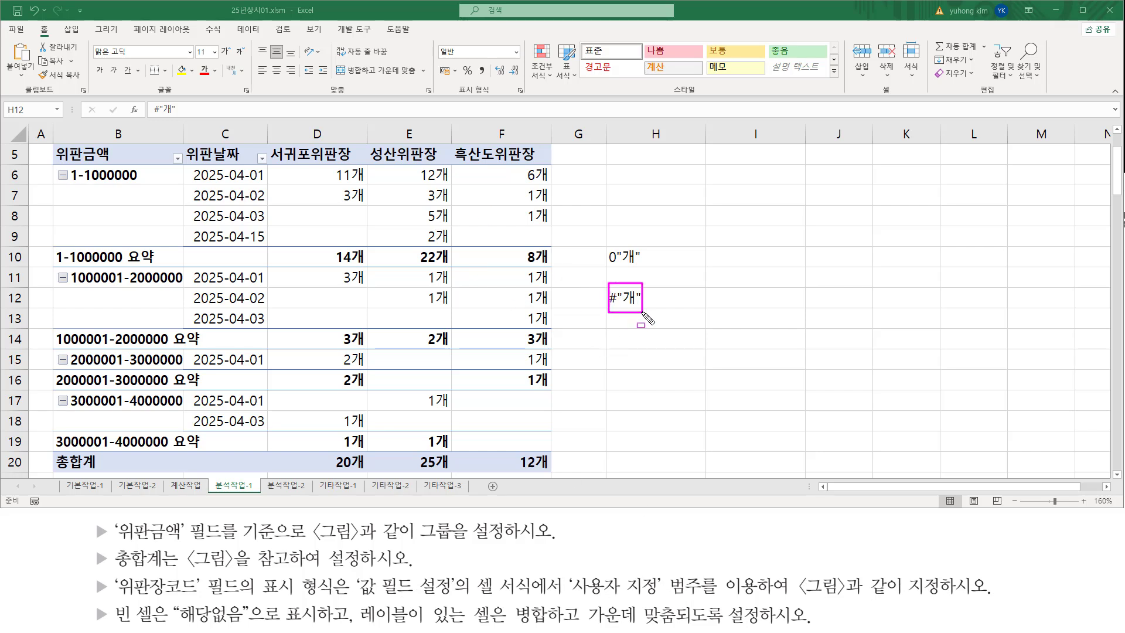
drag(600, 237, 649, 269)
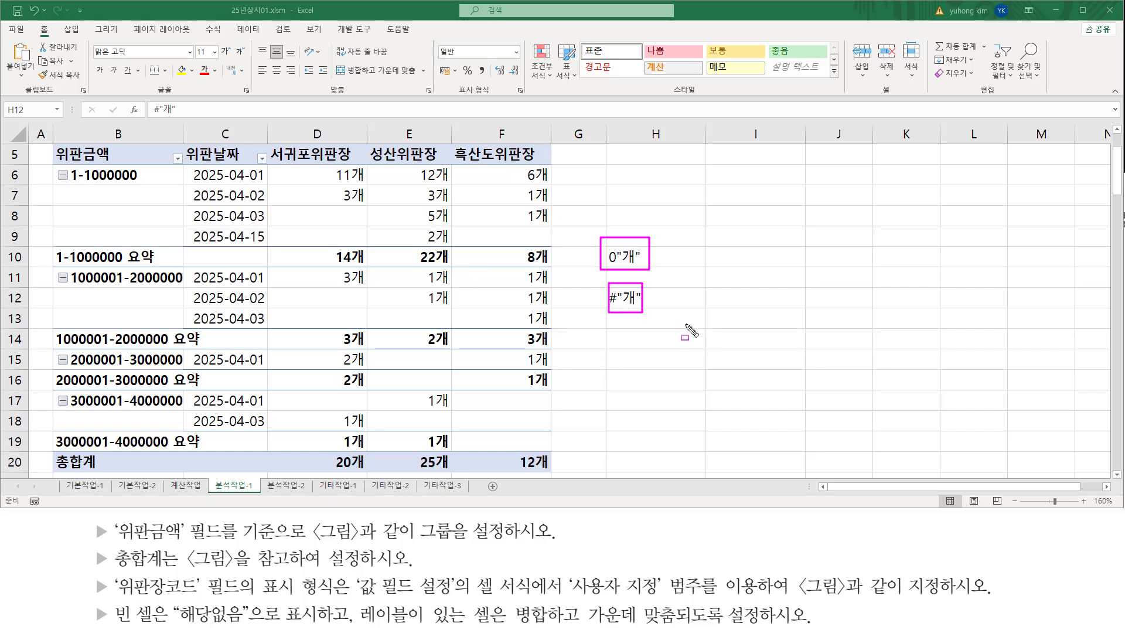
Delete the example format codes from H10:H12
key(Escape)
drag(620, 254, 646, 301)
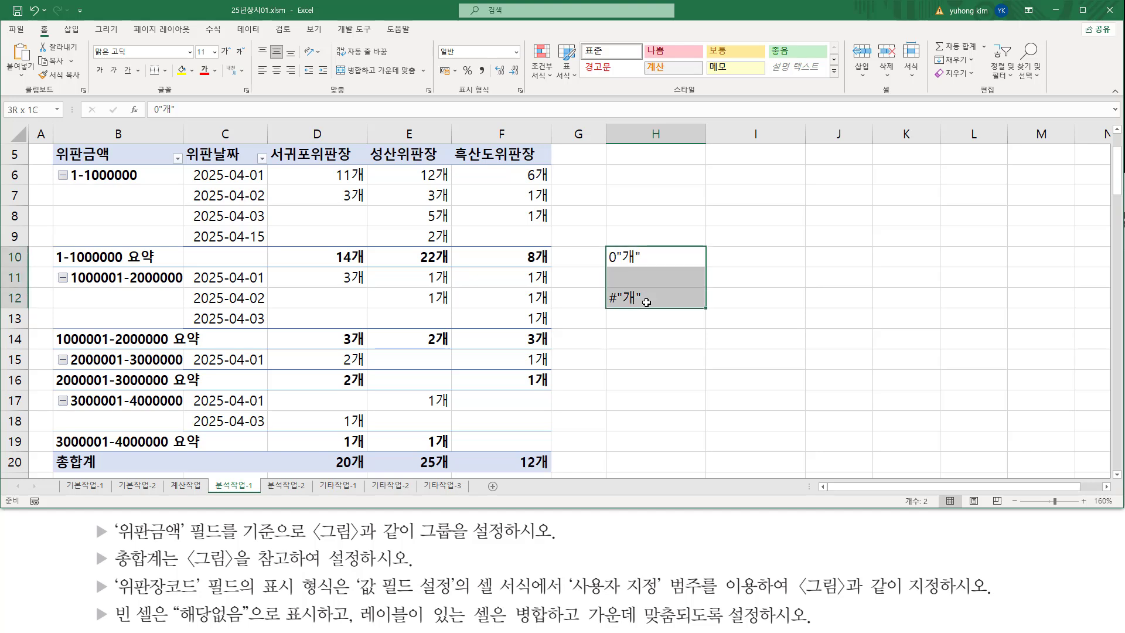
key(Delete)
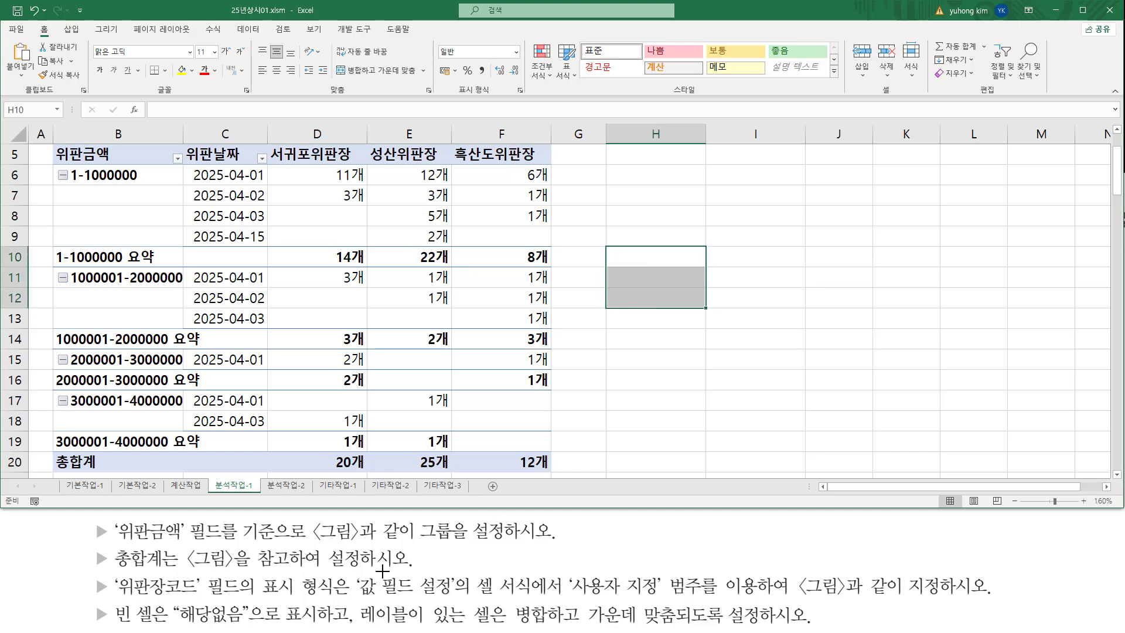
Check the requirement for empty cells and merged, centred labels against the blank value cells of the pivot table
drag(86, 587, 996, 588)
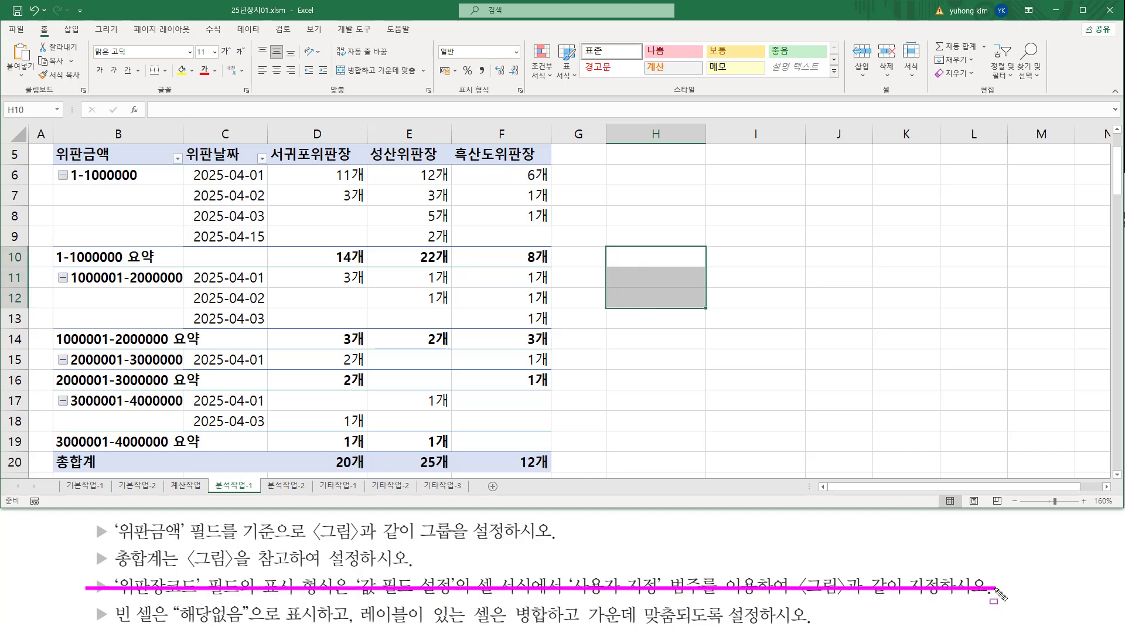
key(Escape)
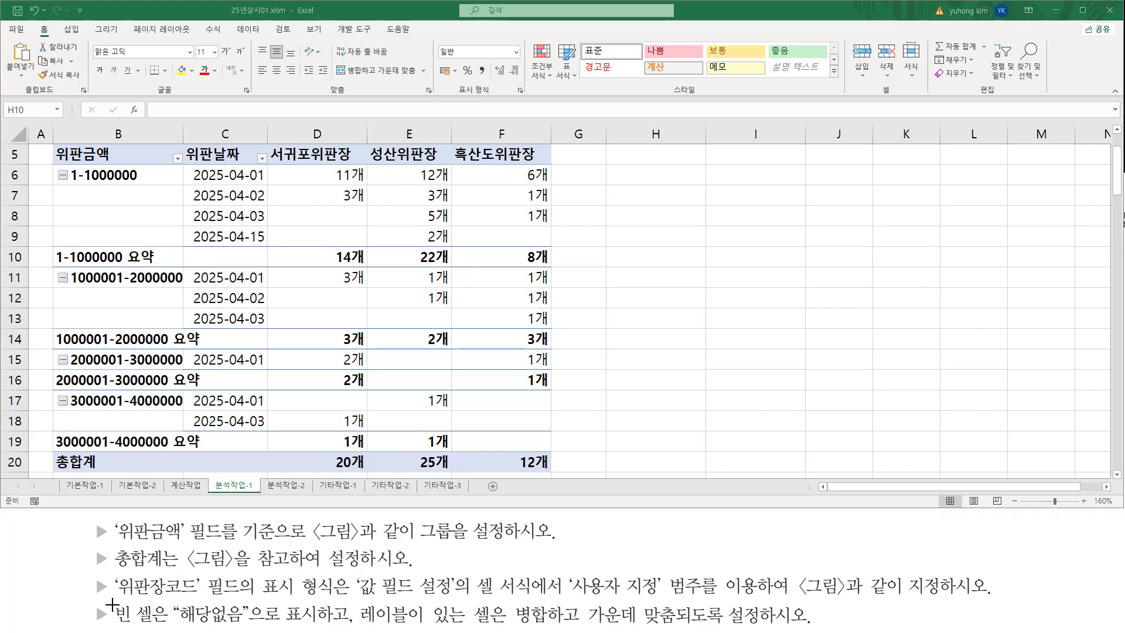
mouse_move(114, 602)
mouse_down()
mouse_move(163, 627)
mouse_move(765, 622)
mouse_up()
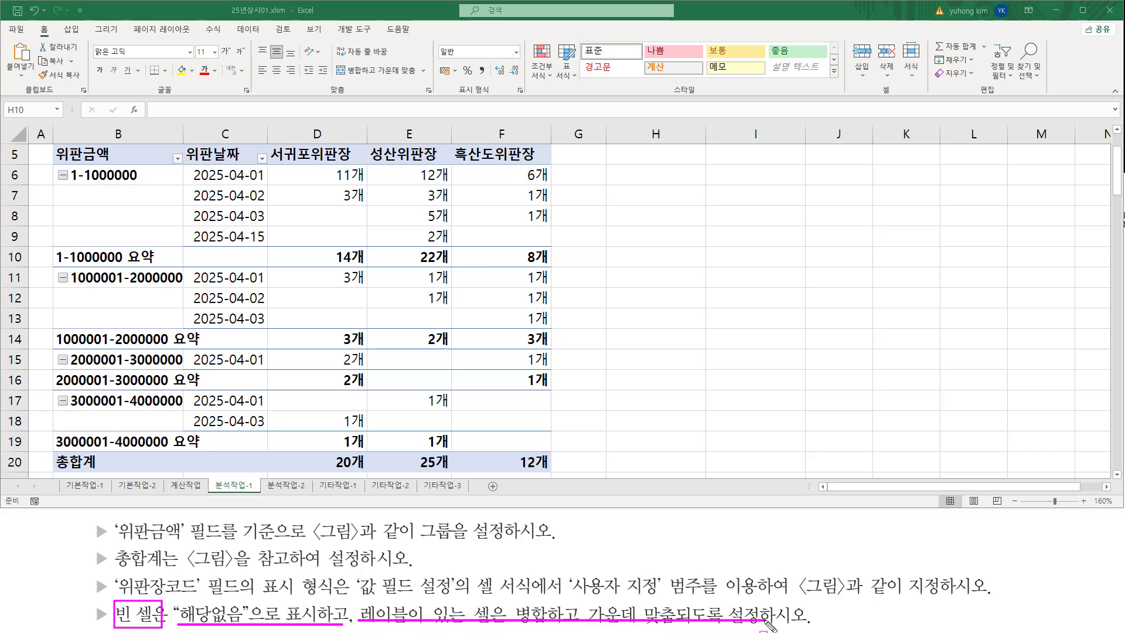
key(Escape)
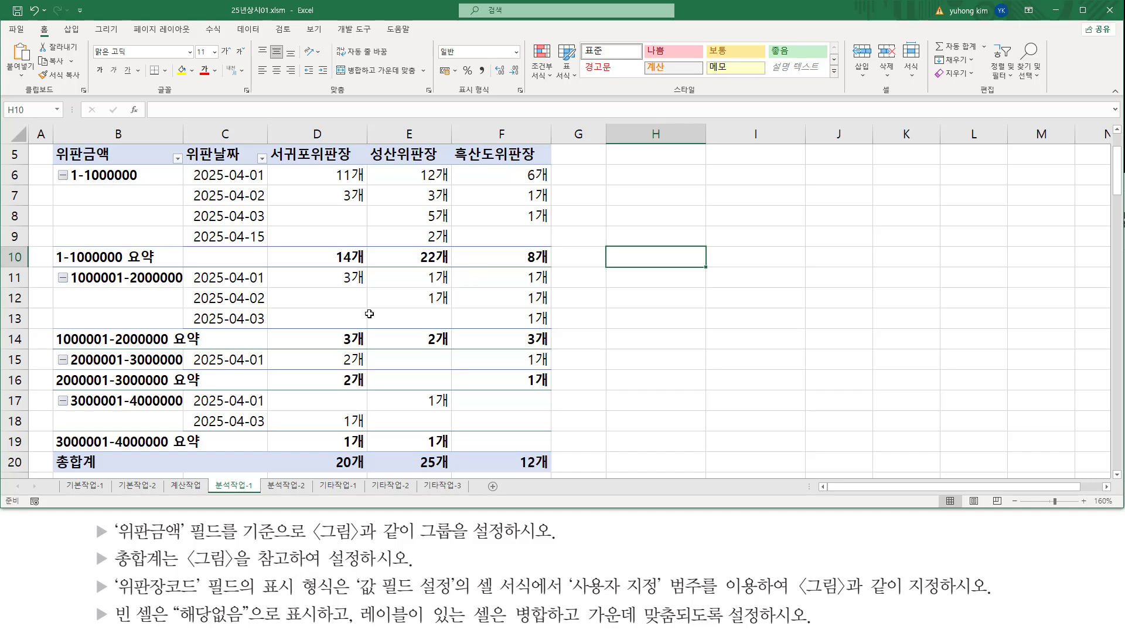
click(290, 219)
click(316, 258)
click(348, 301)
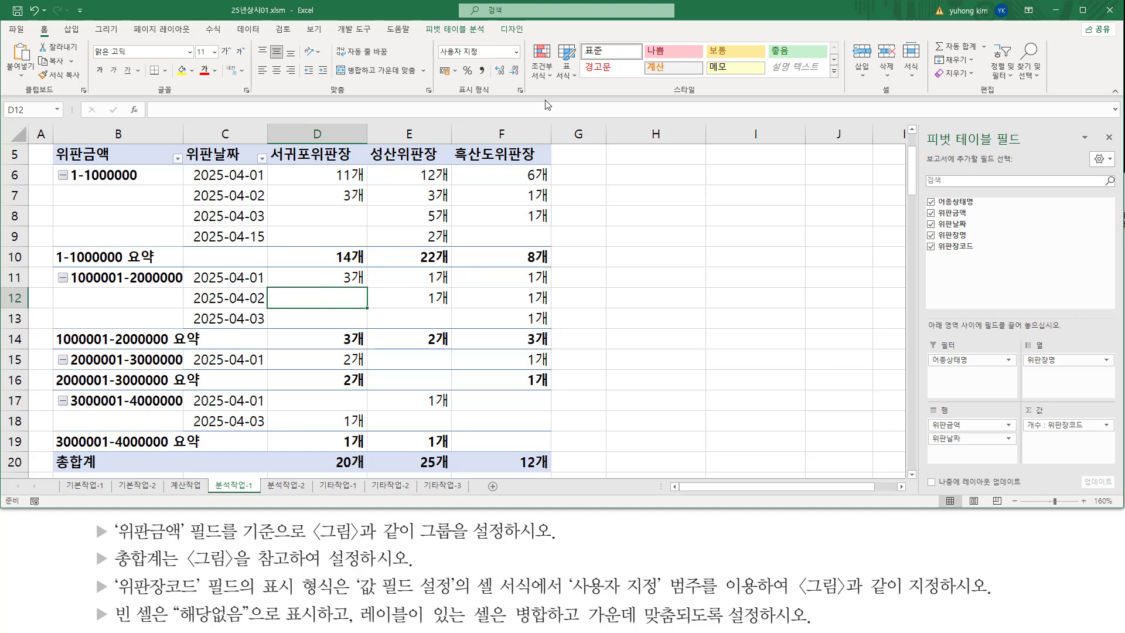
drag(424, 20, 490, 39)
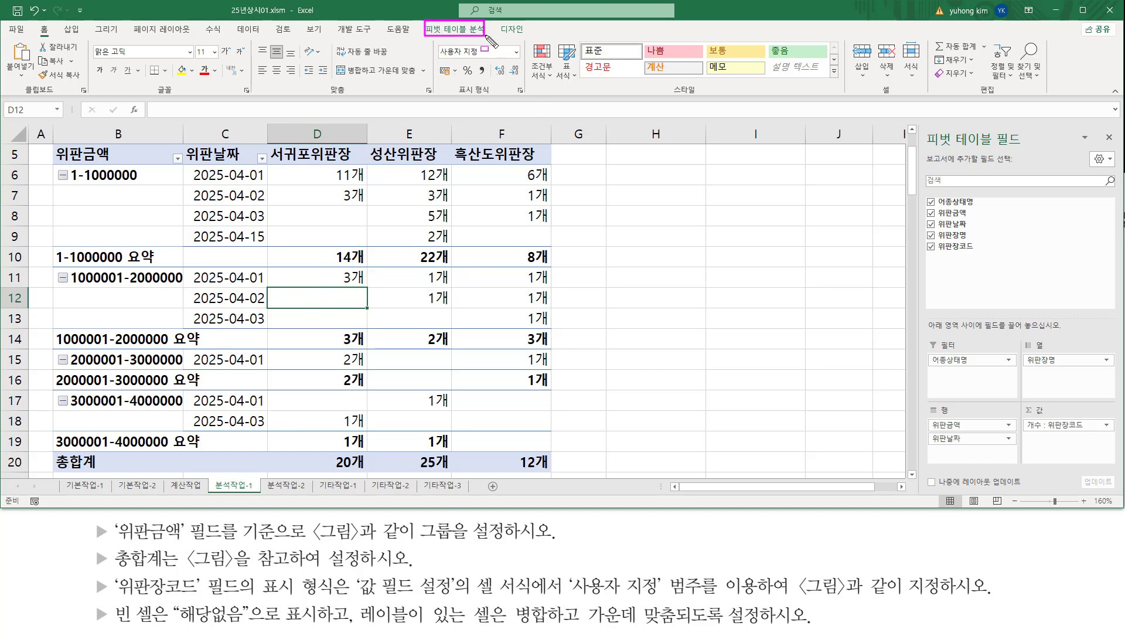
click(432, 30)
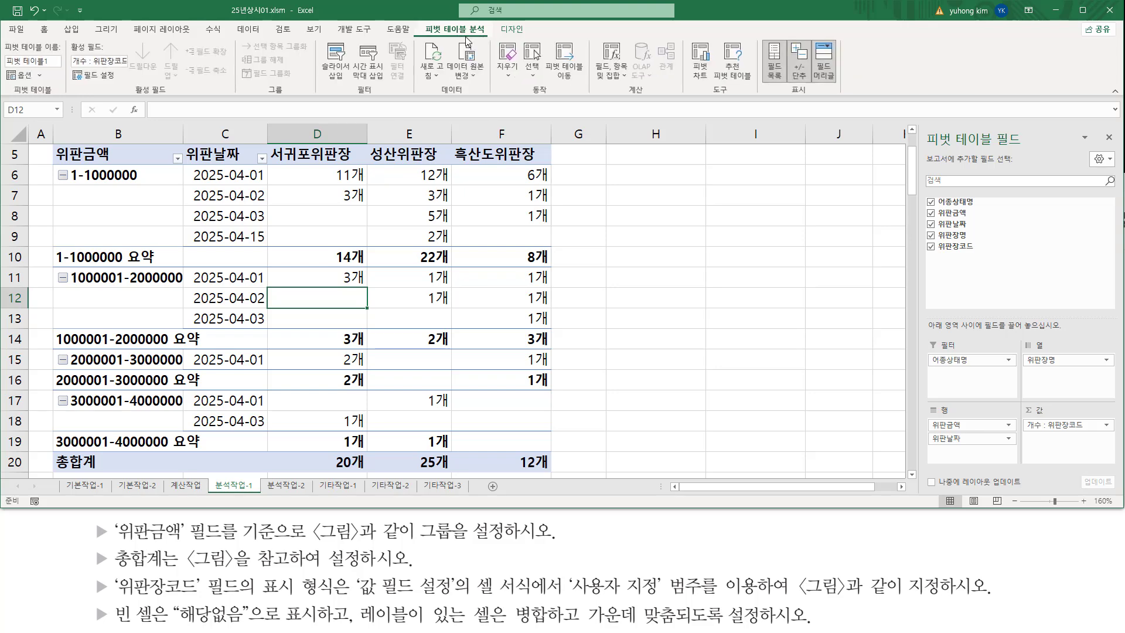
drag(420, 22, 495, 36)
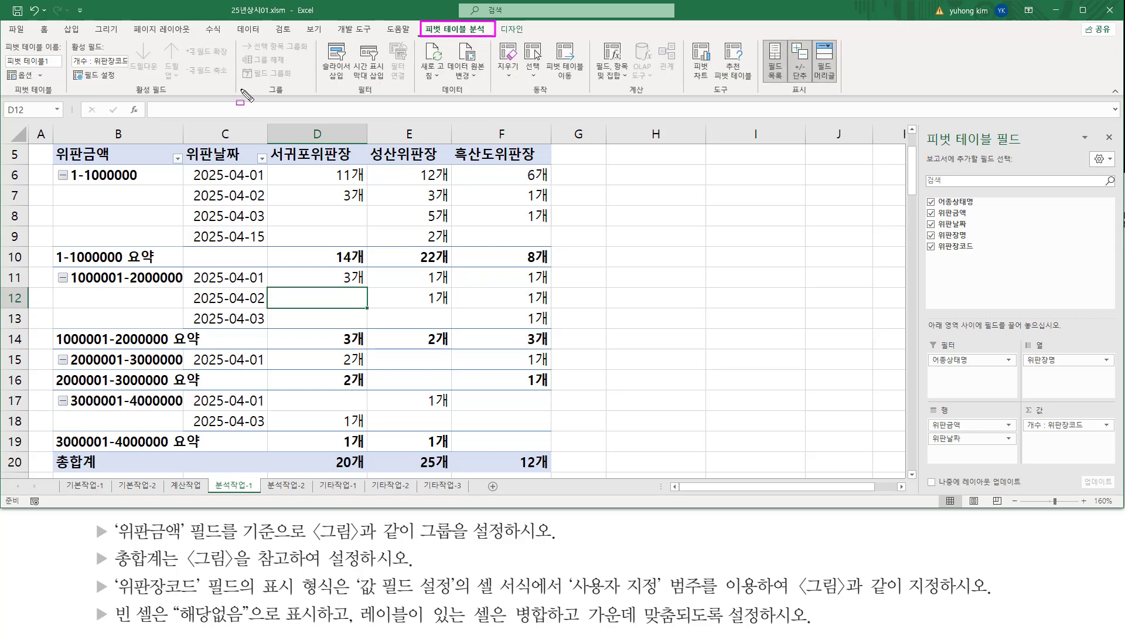
mouse_move(10, 92)
mouse_down()
mouse_move(56, 92)
mouse_move(28, 78)
mouse_move(36, 82)
mouse_up()
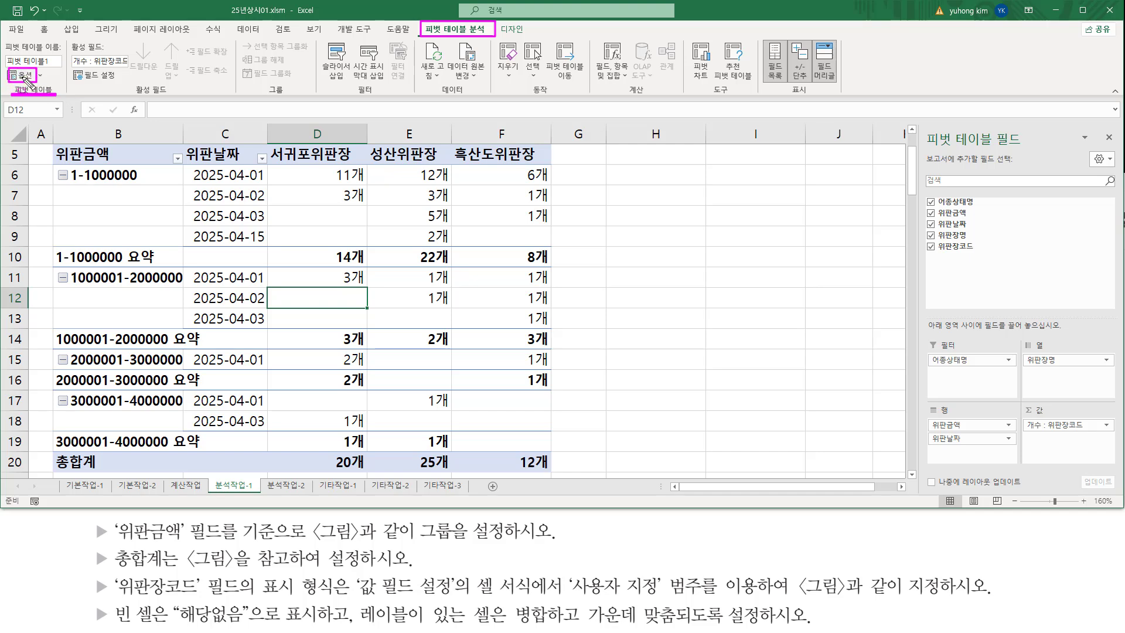
In the PivotTable options, set empty cells to show "해당없음"
click(309, 213)
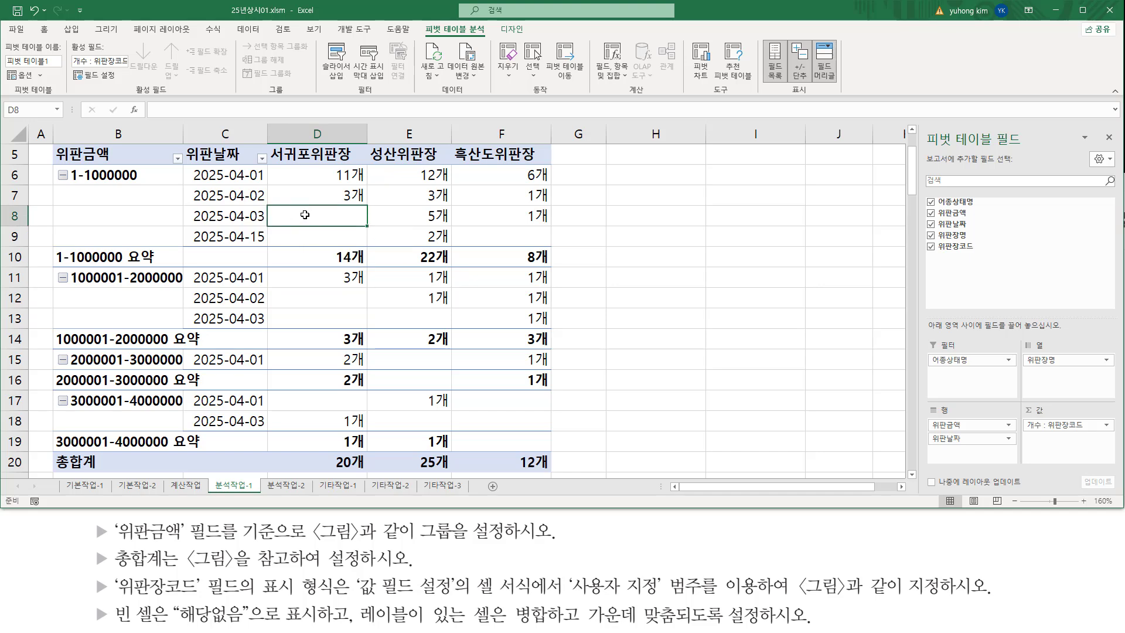
right_click(305, 217)
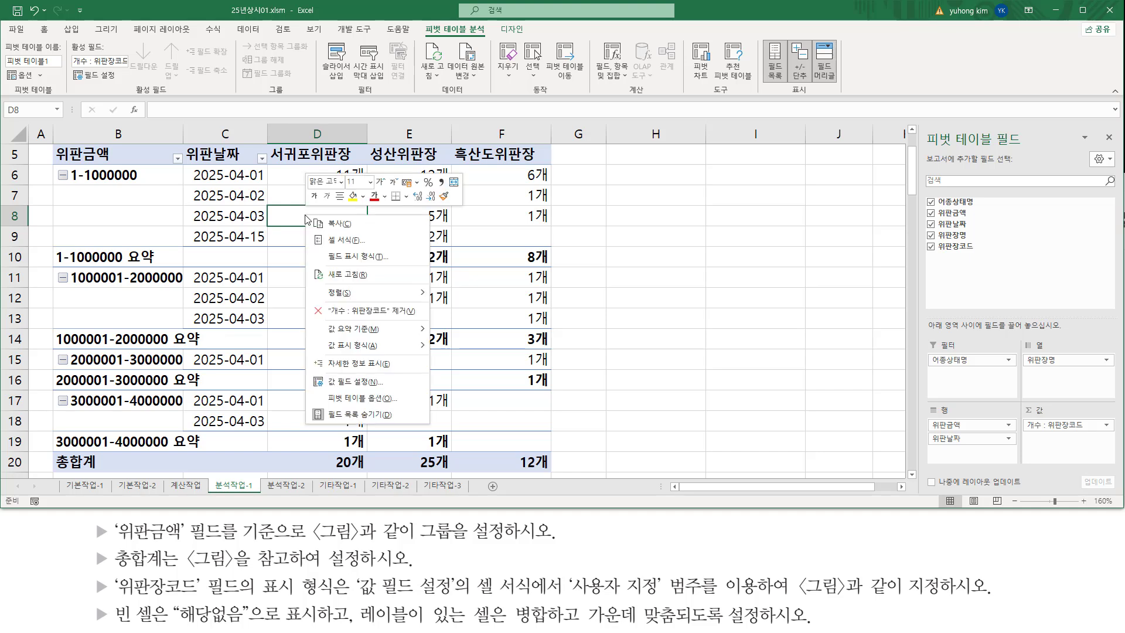
click(338, 400)
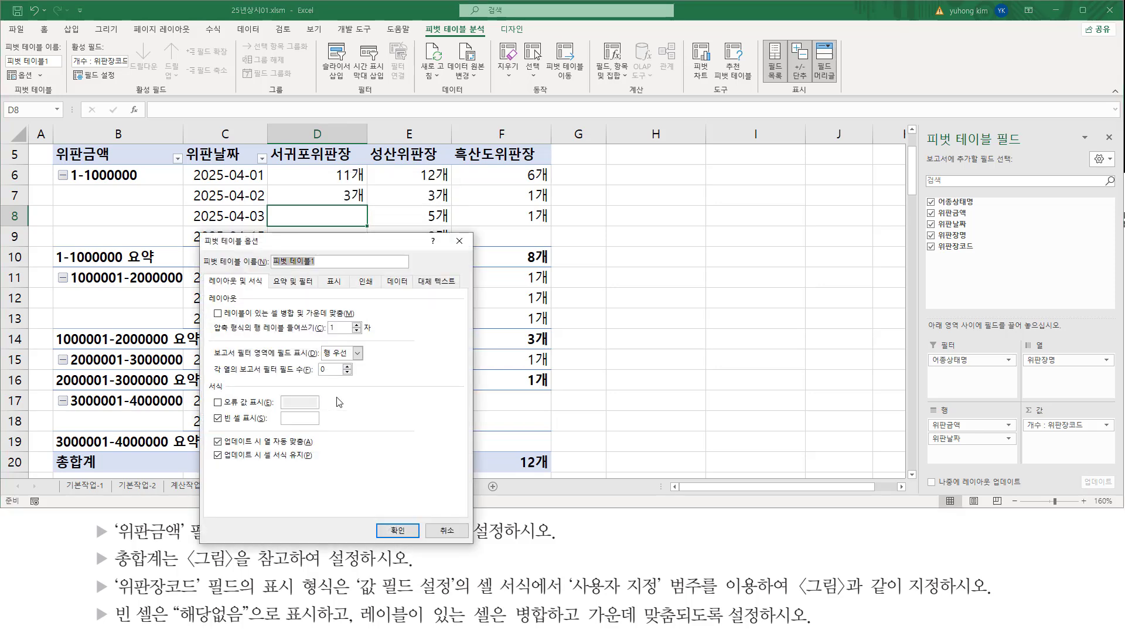
drag(201, 234, 263, 249)
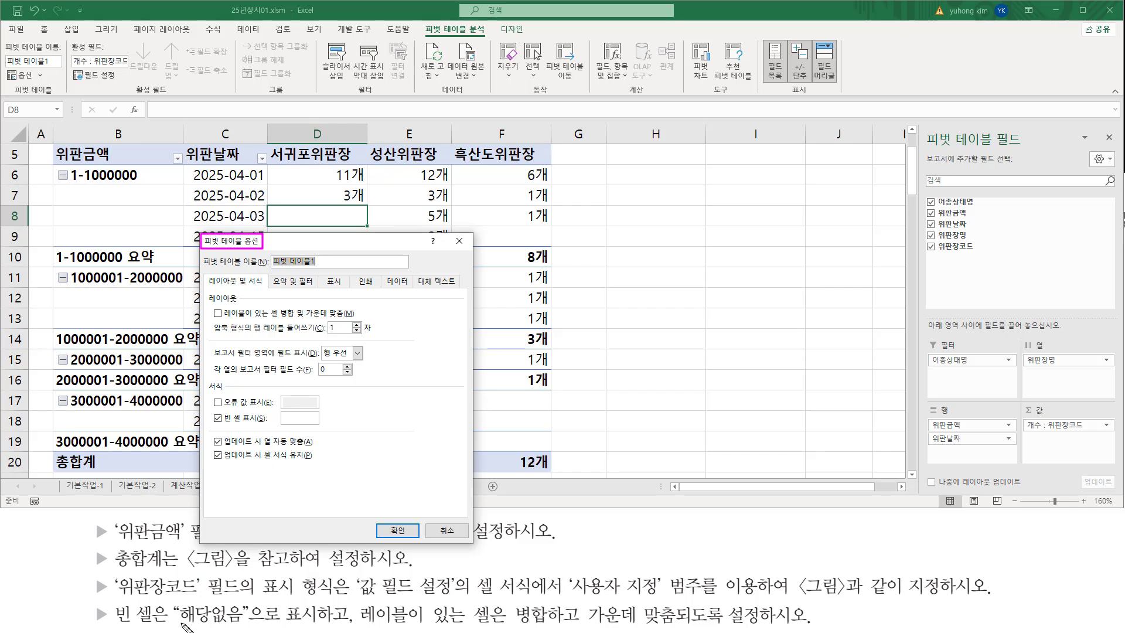
mouse_move(151, 624)
mouse_down()
mouse_move(196, 615)
mouse_move(321, 628)
mouse_up()
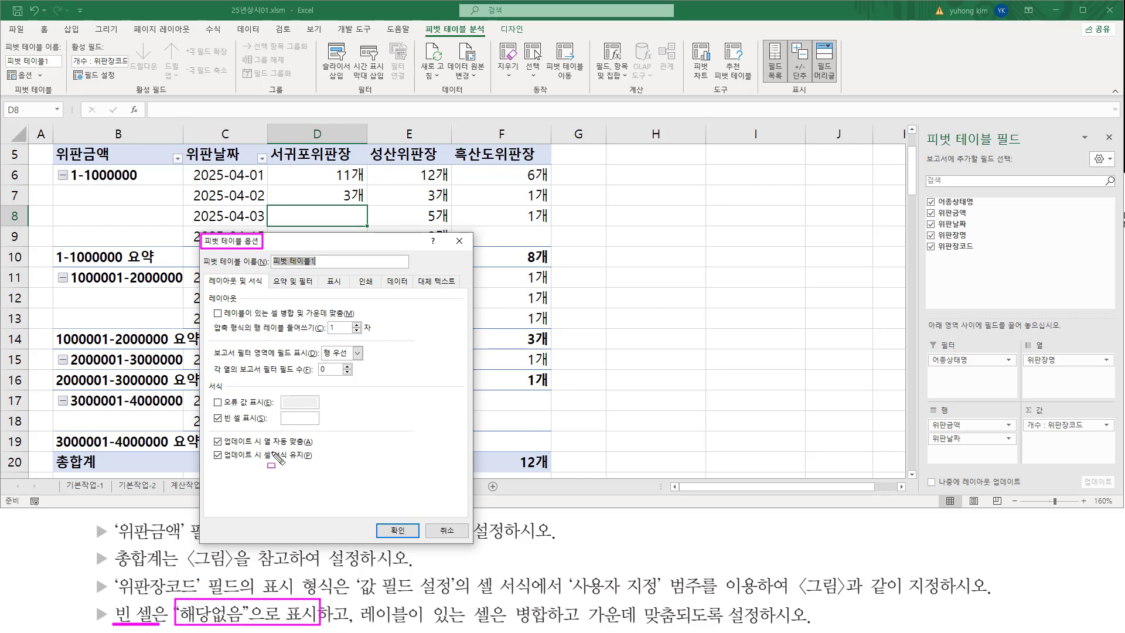
drag(212, 413, 270, 427)
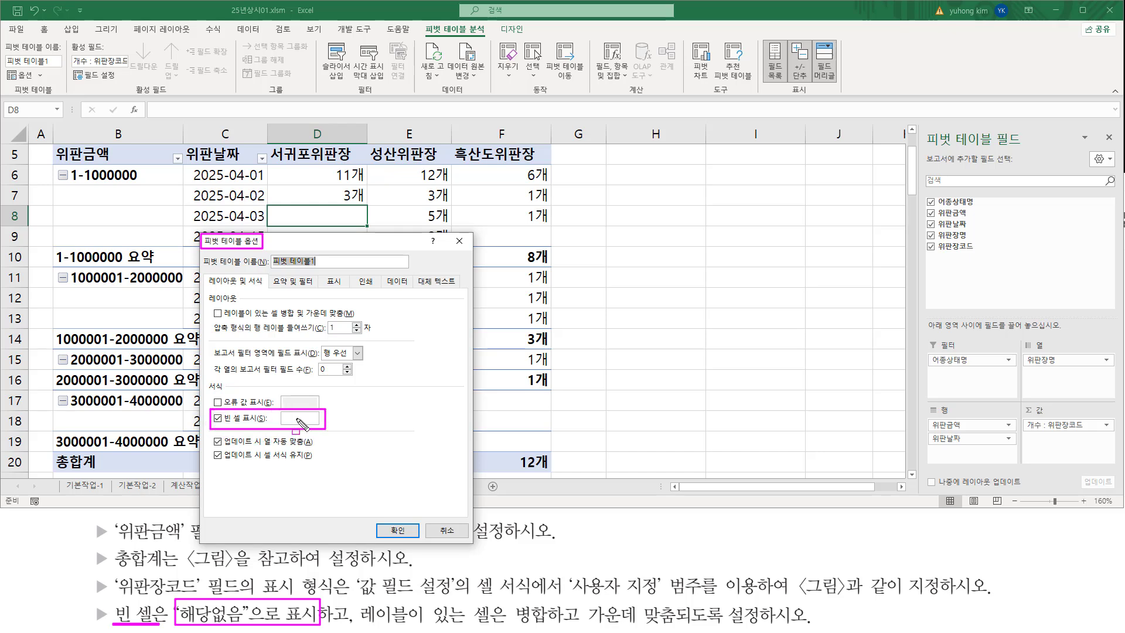
key(Escape)
text(해)
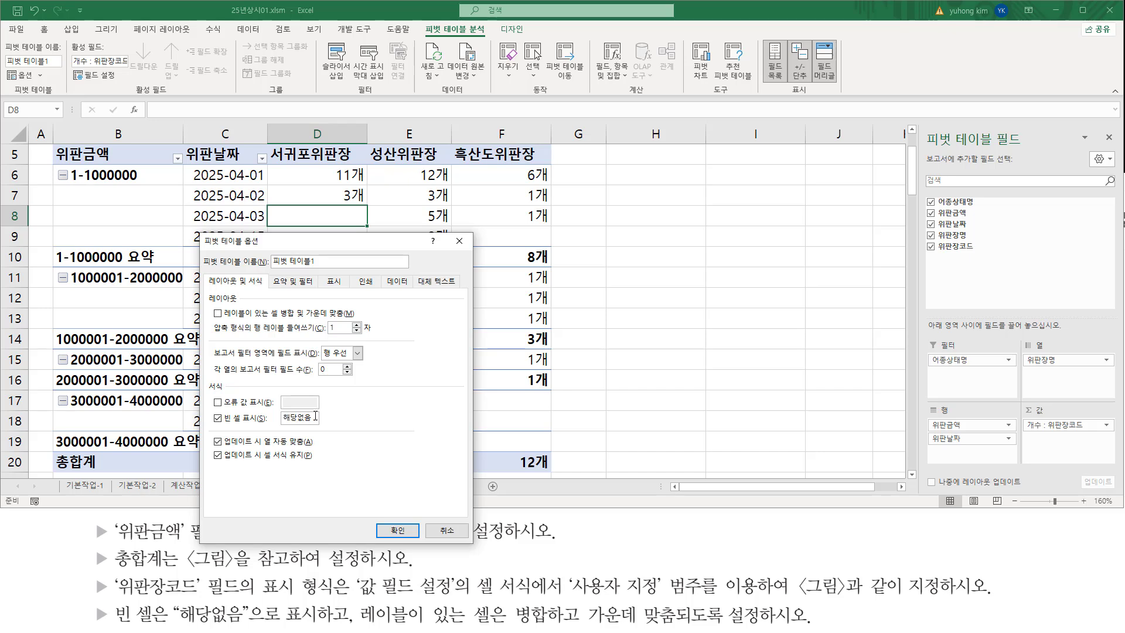
text(당없음)
drag(282, 424, 319, 424)
key(Escape)
Turn on merging and centring of cells with labels and apply the PivotTable options
drag(381, 624, 653, 624)
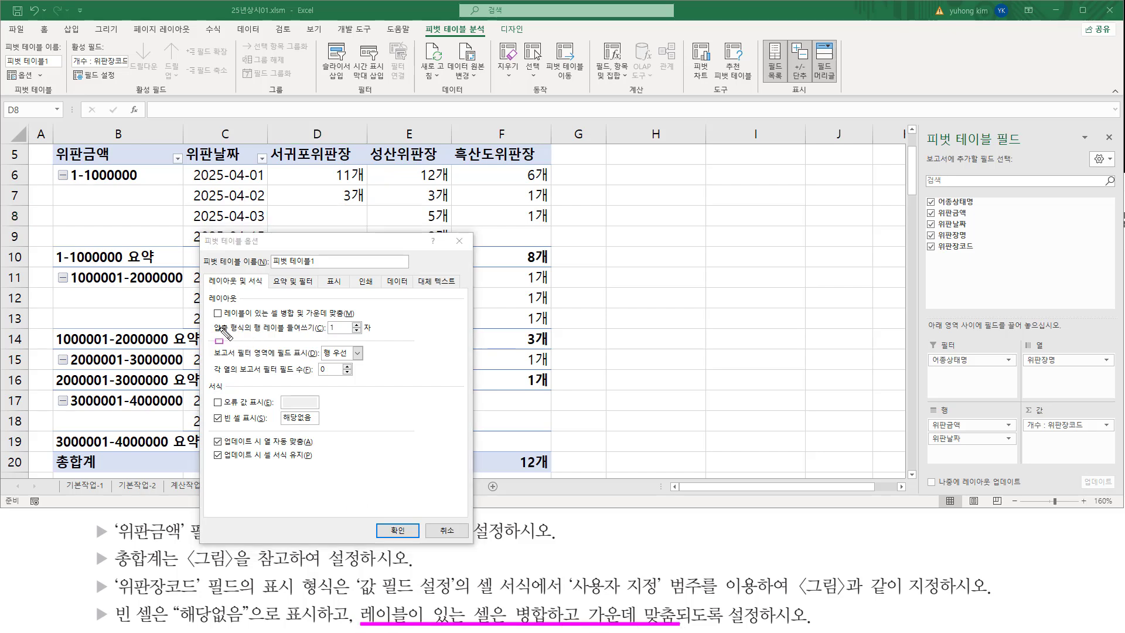
mouse_move(226, 321)
mouse_down()
mouse_move(349, 320)
mouse_move(357, 307)
mouse_up()
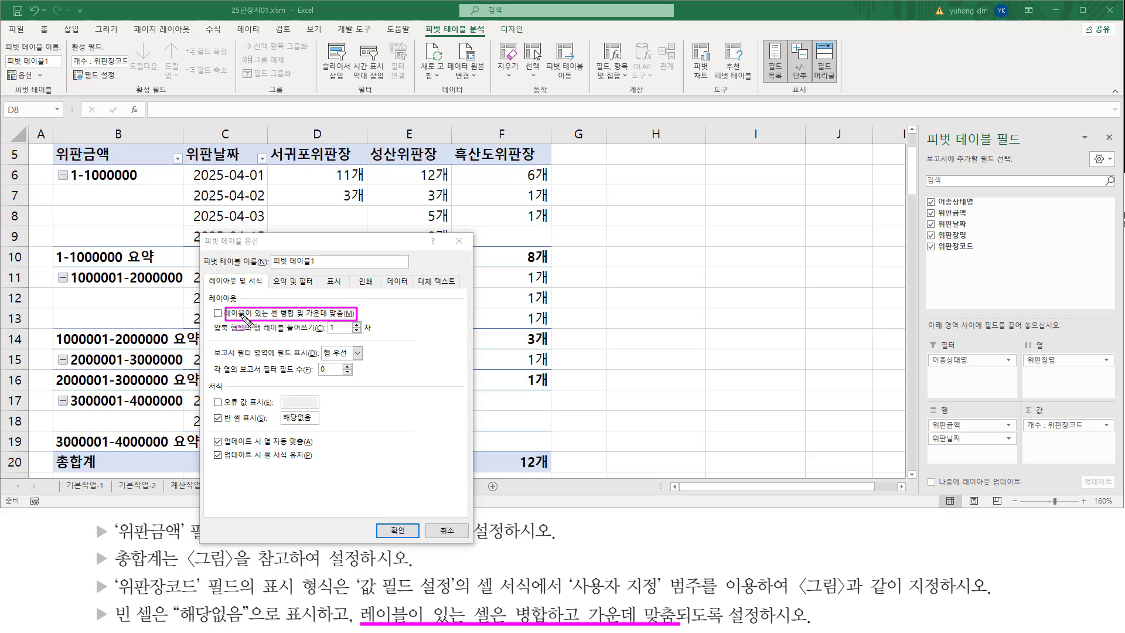
drag(212, 306, 224, 321)
key(Escape)
click(218, 320)
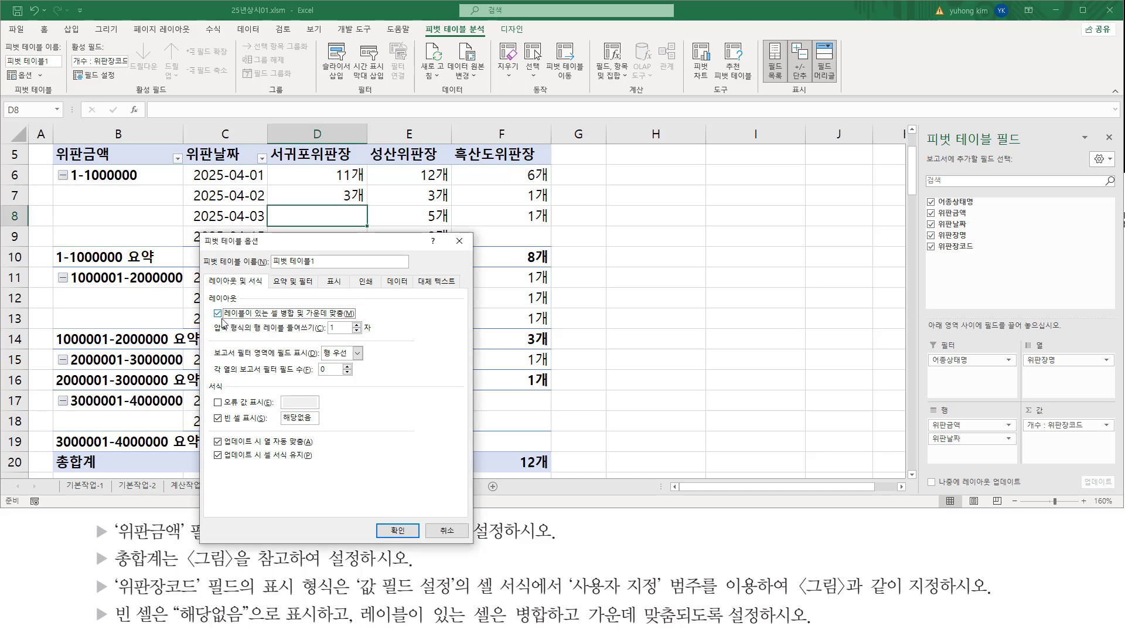
drag(91, 596, 811, 622)
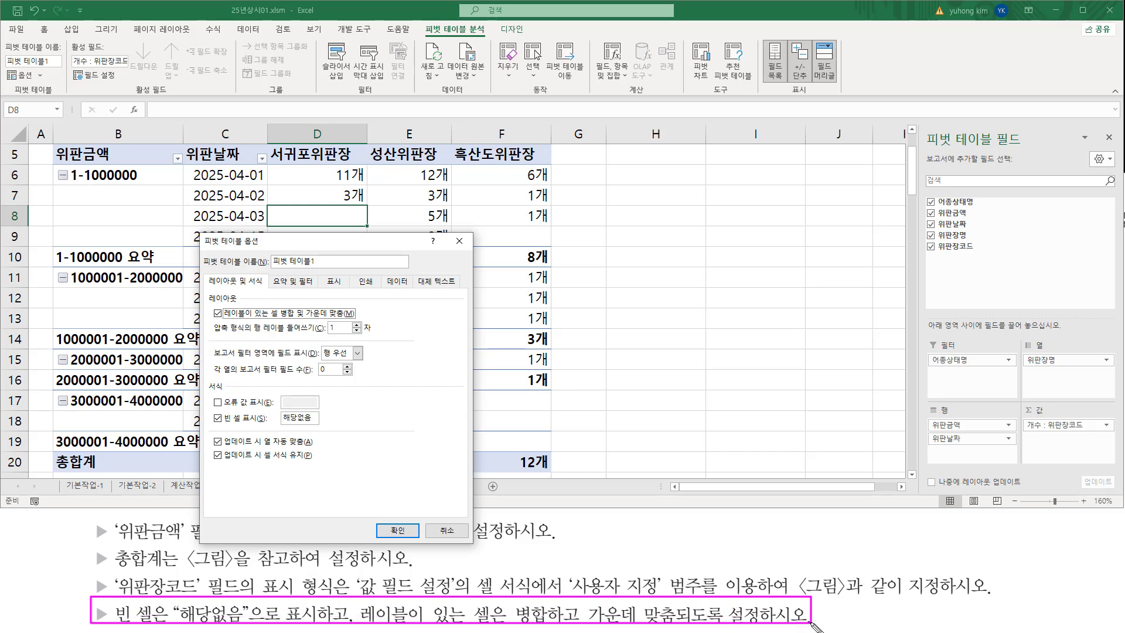
drag(204, 307, 361, 321)
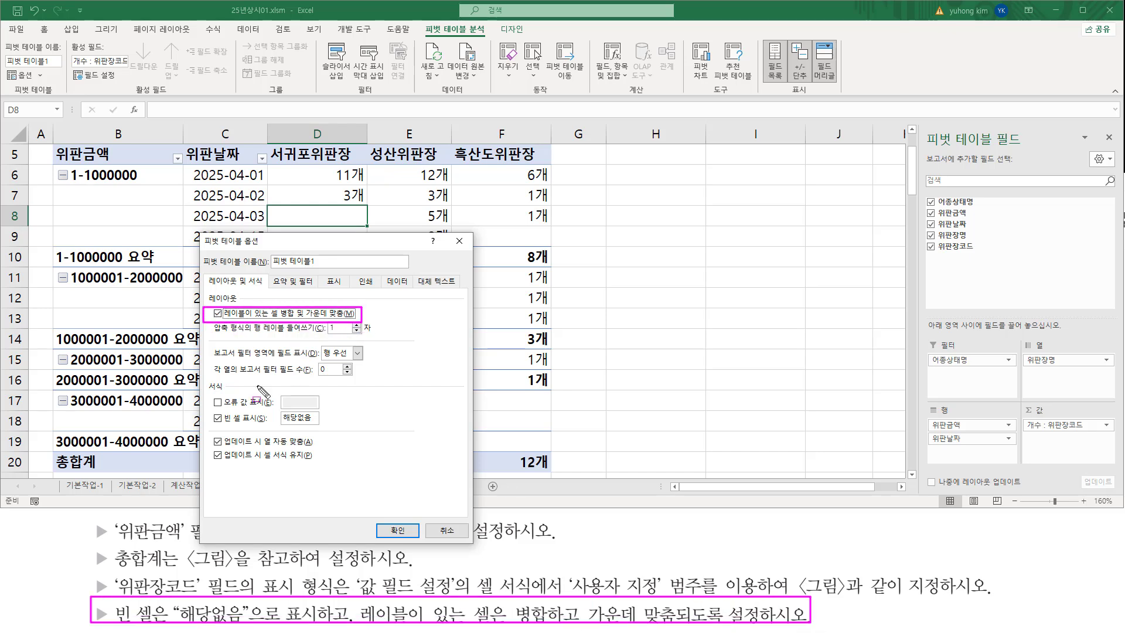
drag(206, 408, 325, 429)
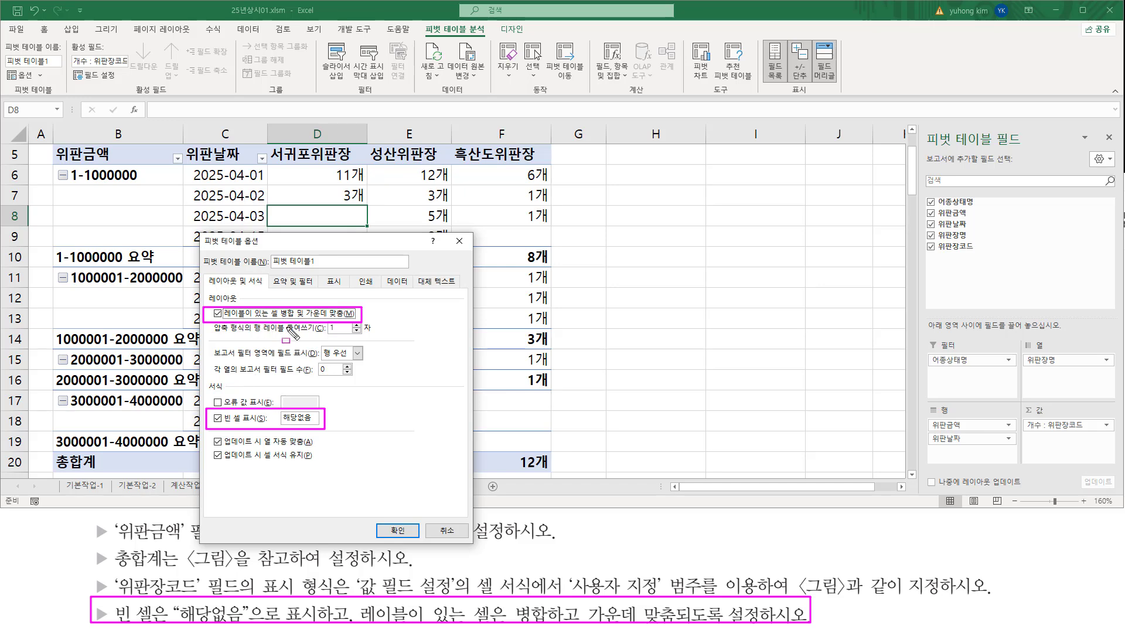
drag(378, 518, 425, 540)
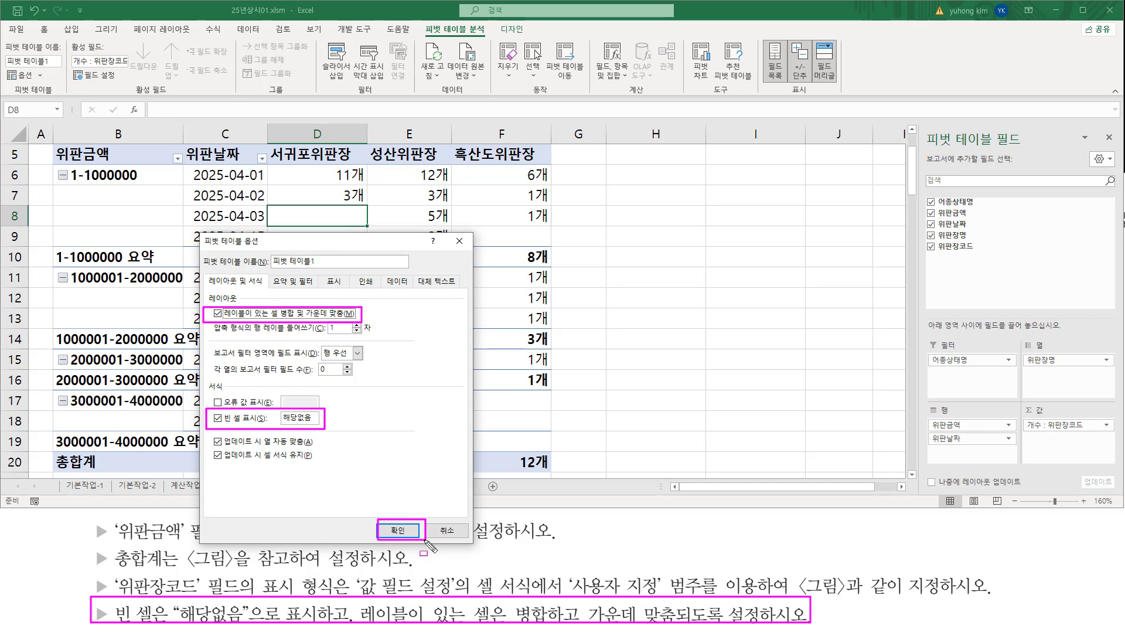
click(391, 531)
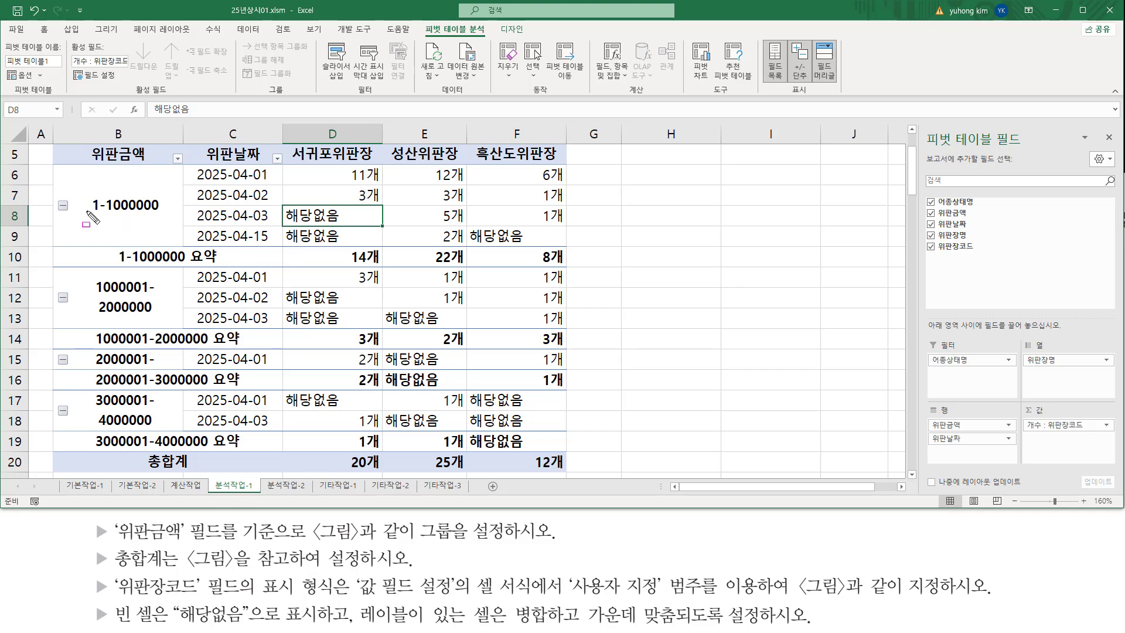
Inspect the merged 위판금액 group labels in column B and the "해당없음" cells in D8:F19
mouse_move(87, 214)
mouse_down()
mouse_move(164, 210)
mouse_move(170, 199)
mouse_up()
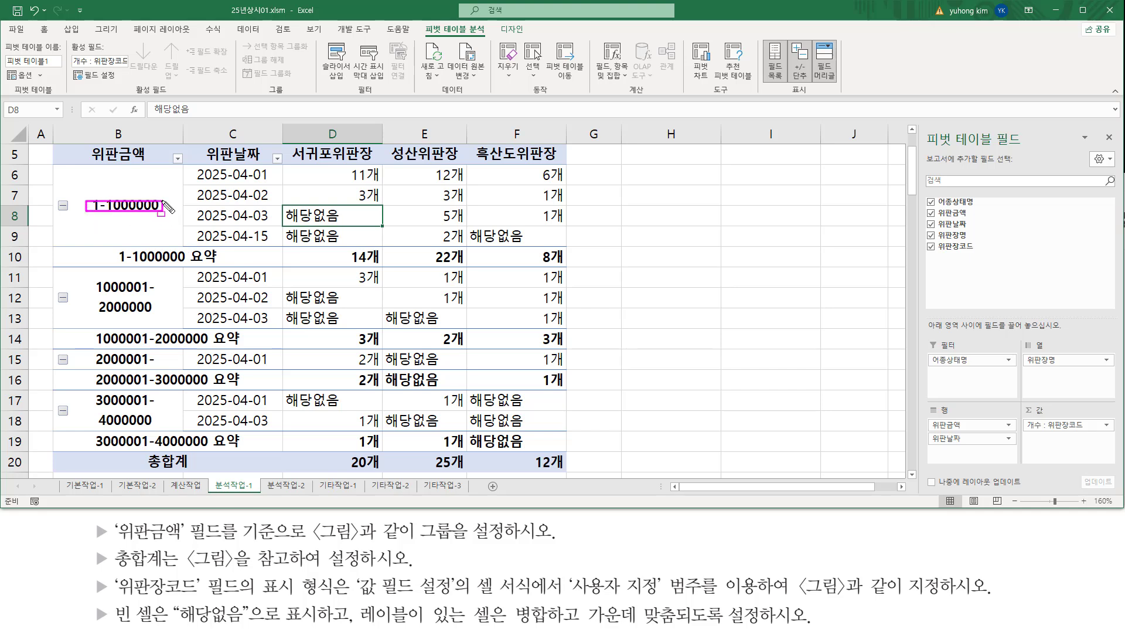
click(120, 183)
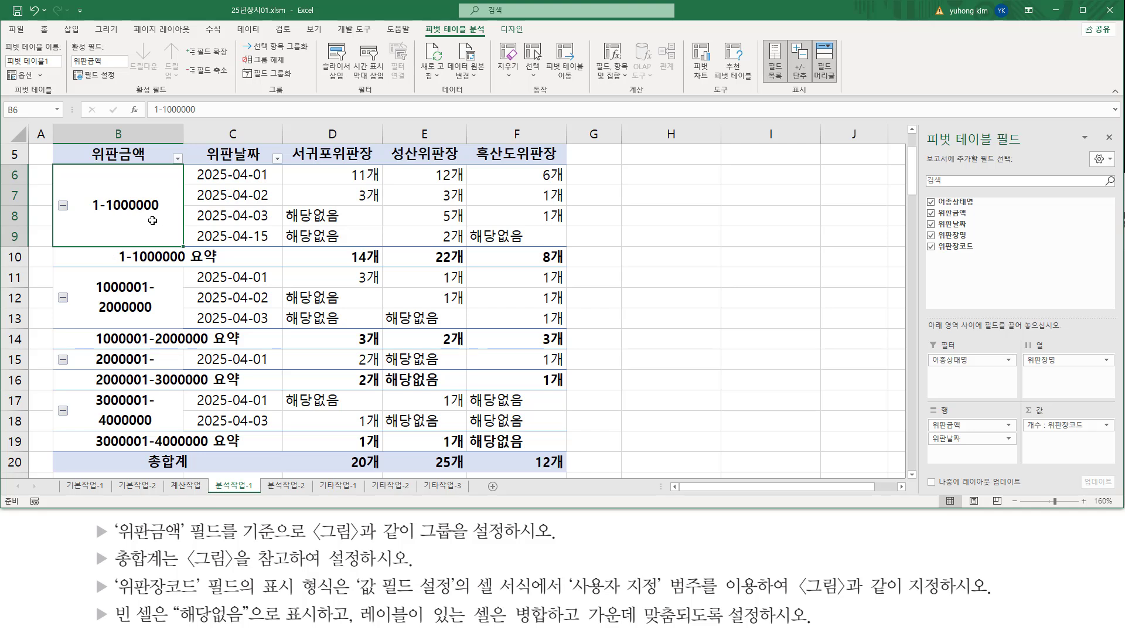
click(139, 293)
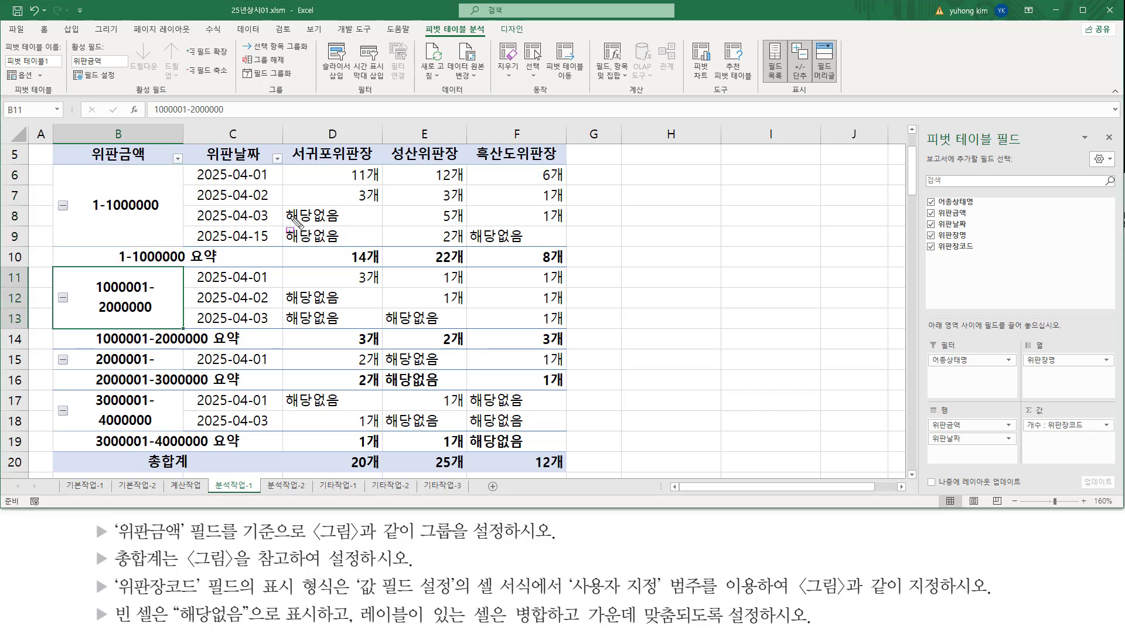
drag(285, 206, 375, 244)
drag(469, 224, 556, 243)
mouse_move(293, 287)
mouse_down()
mouse_move(366, 333)
mouse_move(359, 322)
mouse_move(459, 325)
mouse_up()
mouse_move(388, 349)
mouse_down()
mouse_move(448, 359)
mouse_move(459, 388)
mouse_up()
drag(287, 389, 450, 430)
drag(470, 392, 536, 448)
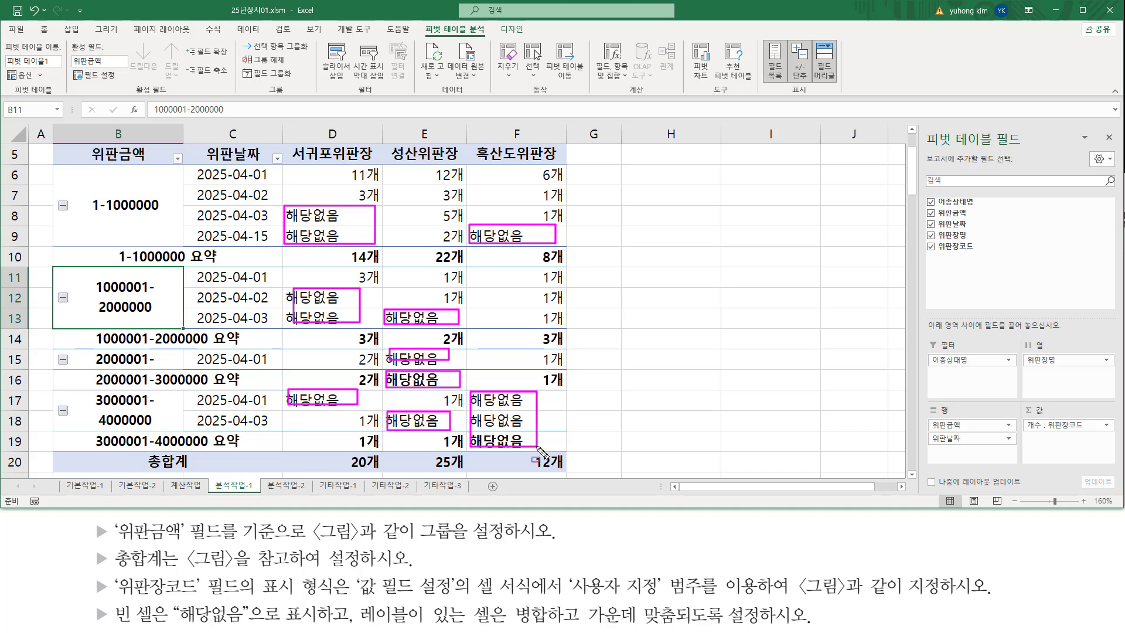
key(Escape)
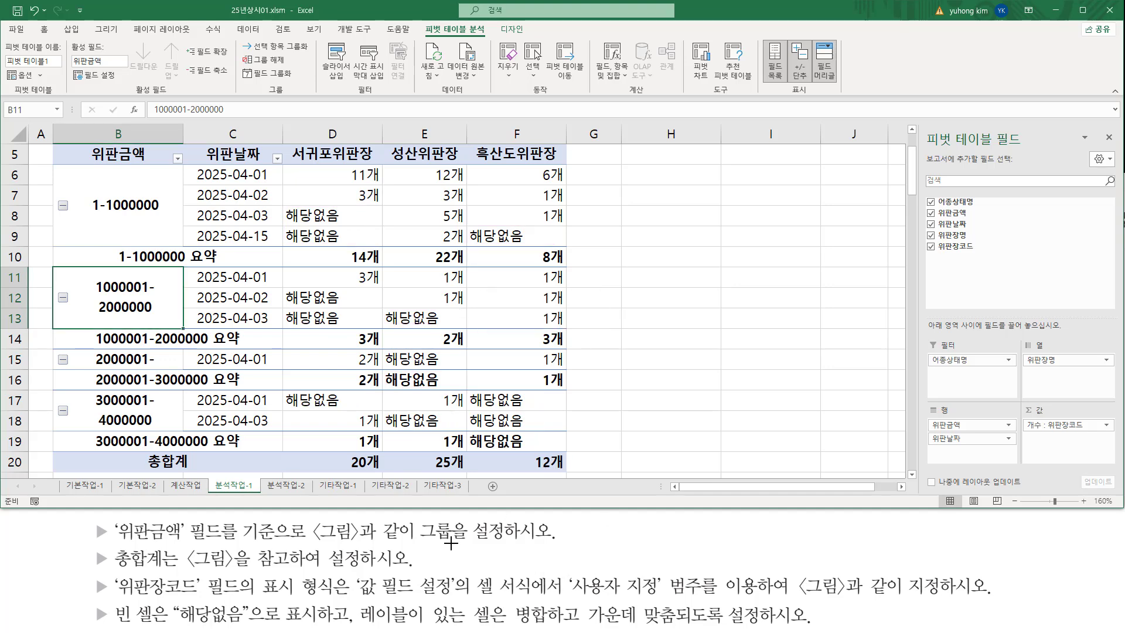
Review the finished pivot table from the 어종상태명 filter through the headers, 위판금액 groups, 위판날짜 labels and value cells in D6:F20
double_click(695, 14)
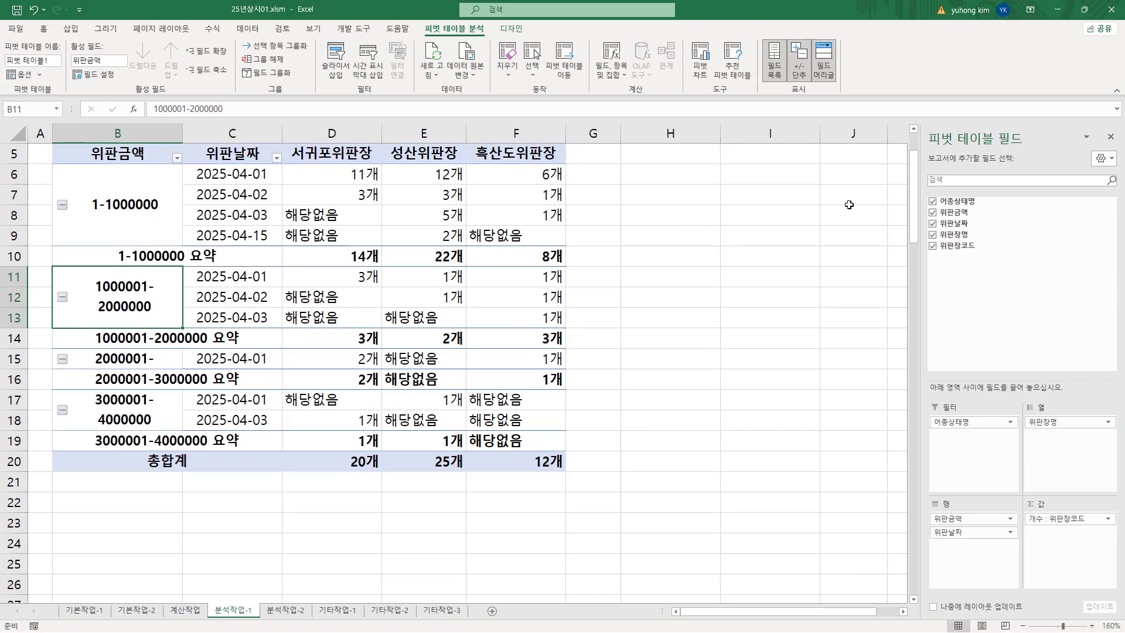
click(914, 129)
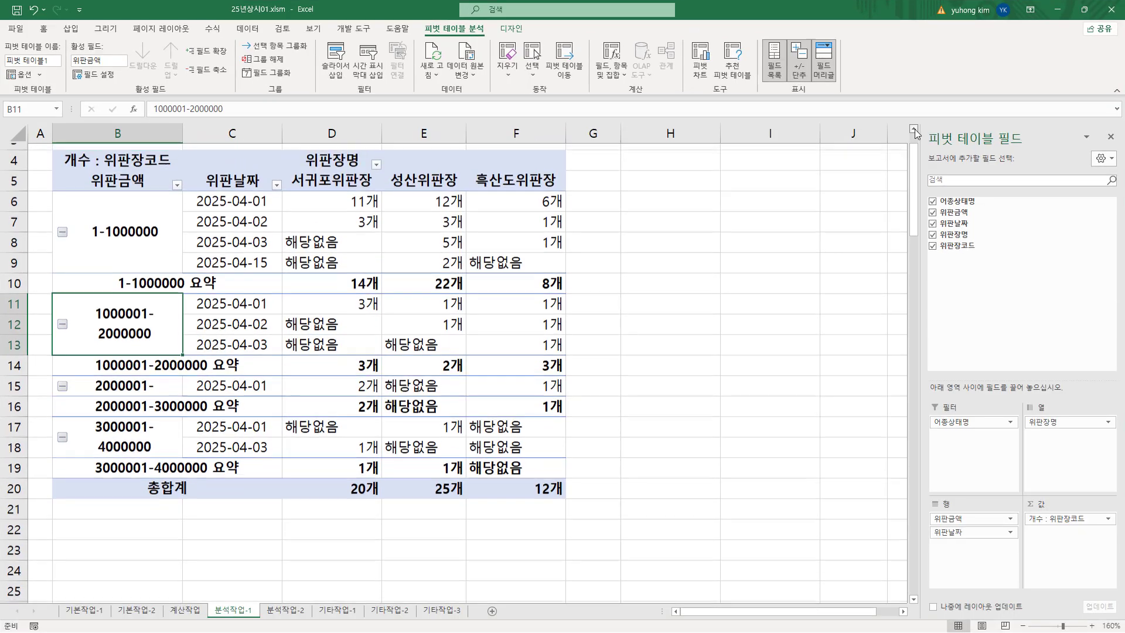
click(915, 129)
click(915, 129)
click(915, 129)
click(686, 219)
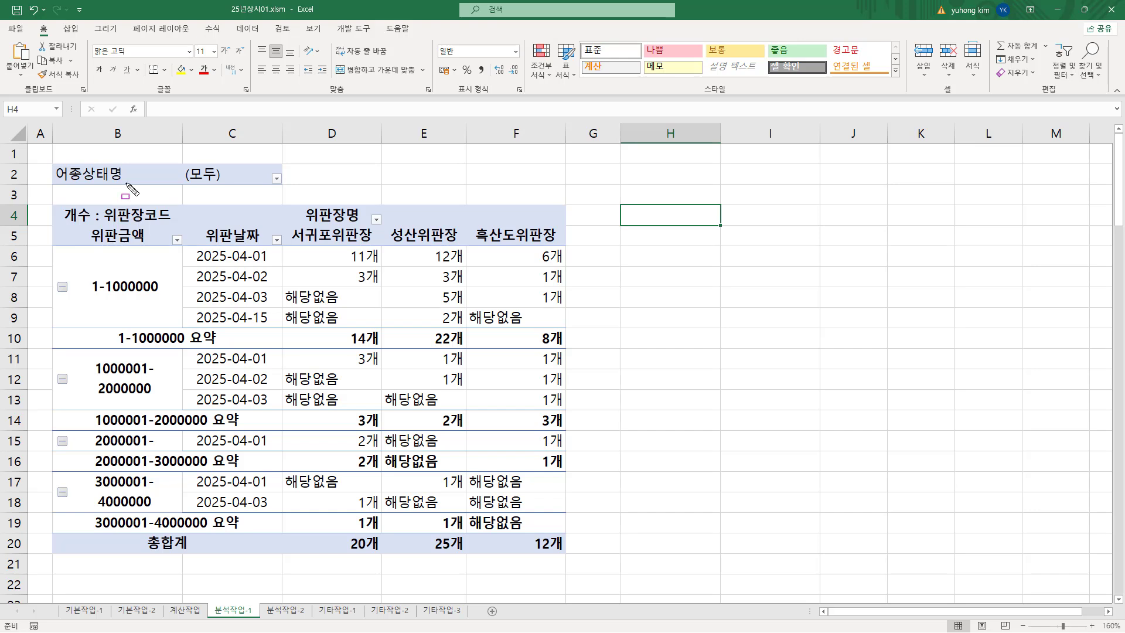
drag(48, 157, 291, 187)
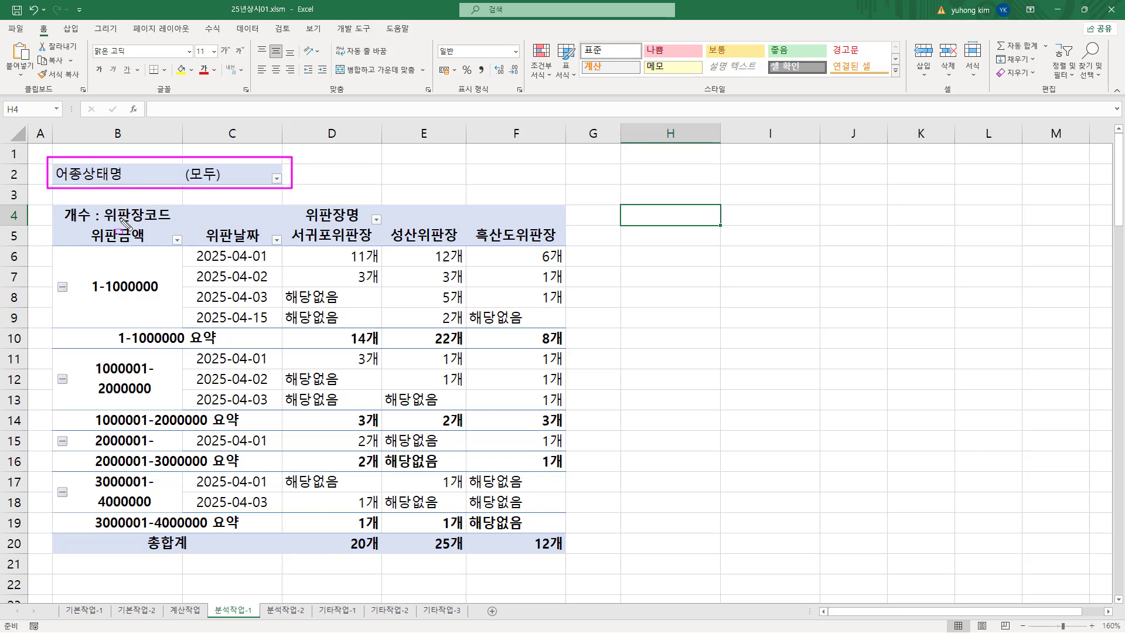
mouse_move(62, 205)
mouse_down()
mouse_move(250, 246)
mouse_move(577, 257)
mouse_move(570, 245)
mouse_up()
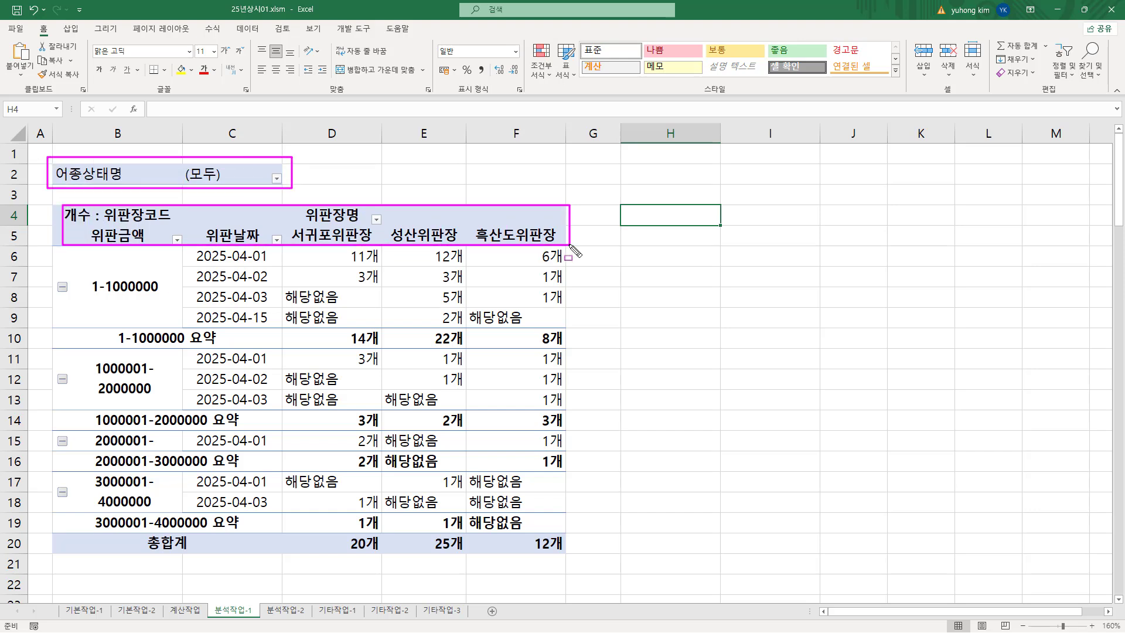
mouse_move(56, 246)
mouse_down()
mouse_move(150, 521)
mouse_move(174, 524)
mouse_up()
mouse_move(196, 247)
mouse_down()
mouse_move(280, 546)
mouse_move(271, 522)
mouse_up()
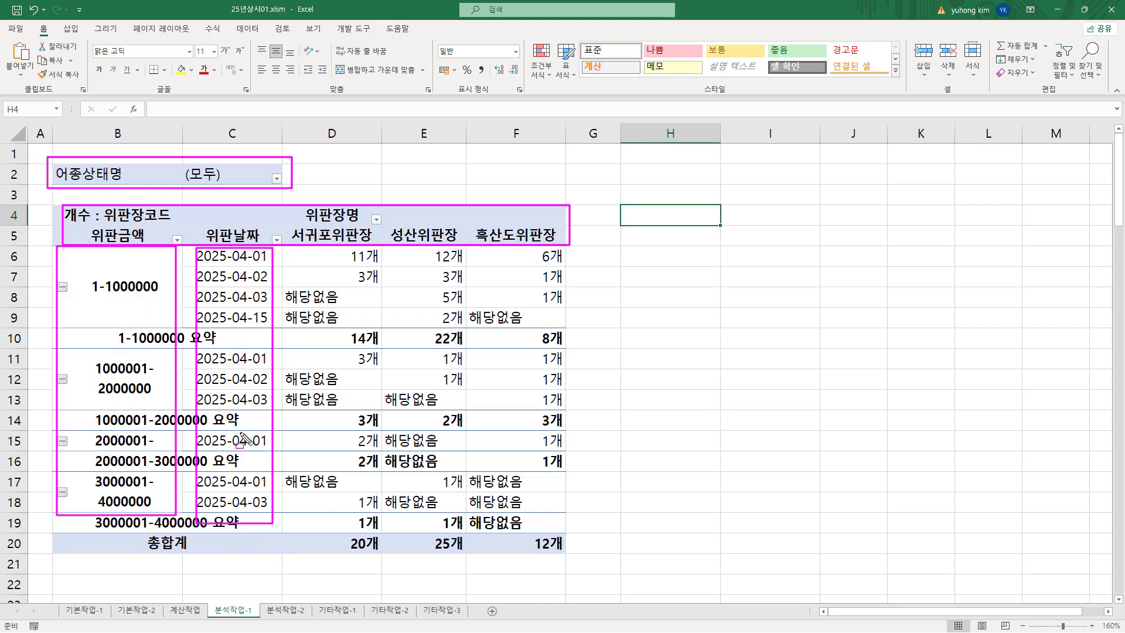
mouse_move(289, 246)
mouse_down()
mouse_move(571, 550)
mouse_move(566, 560)
mouse_up()
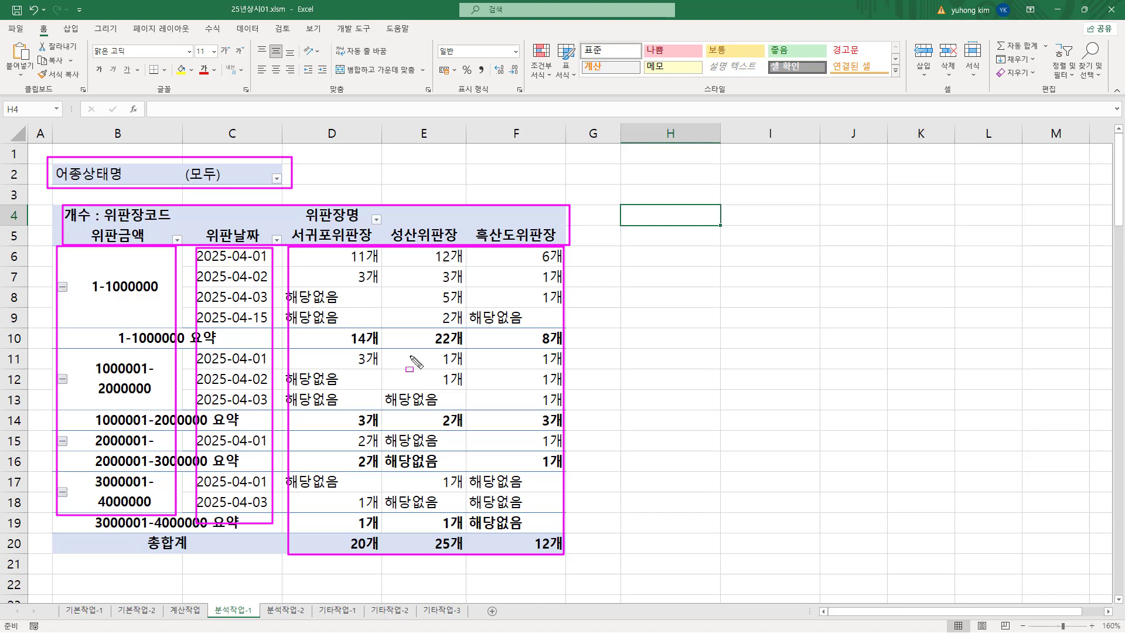
key(Escape)
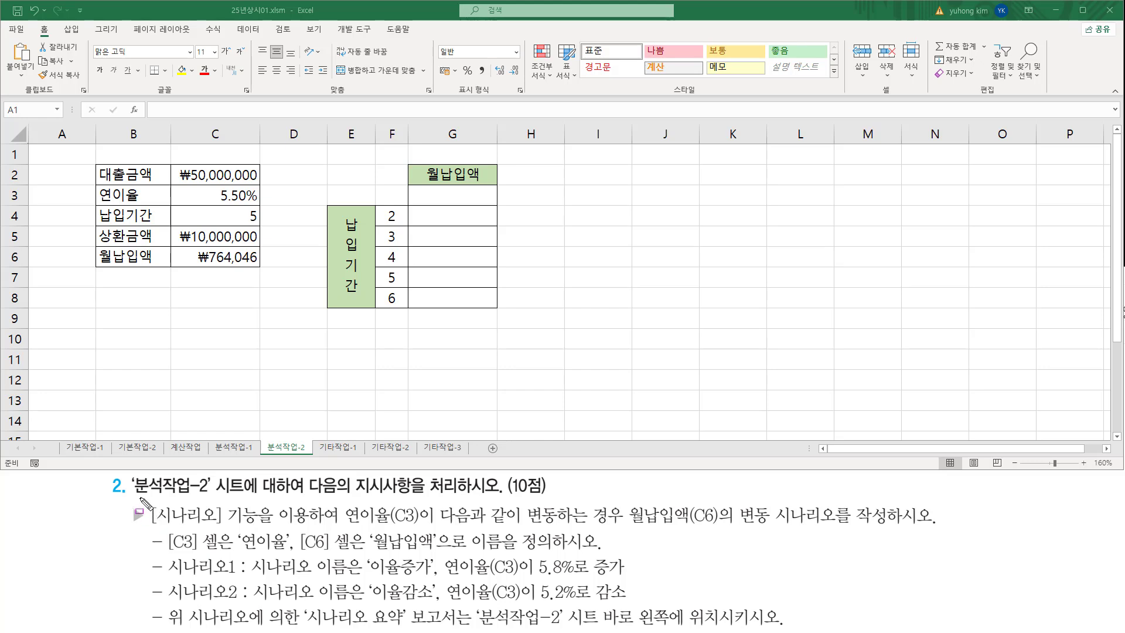
Read the 분석작업-2 scenario task and locate the changing cell 연이율 (C3) and the result cell 월납입액 (C6)
drag(134, 498, 212, 474)
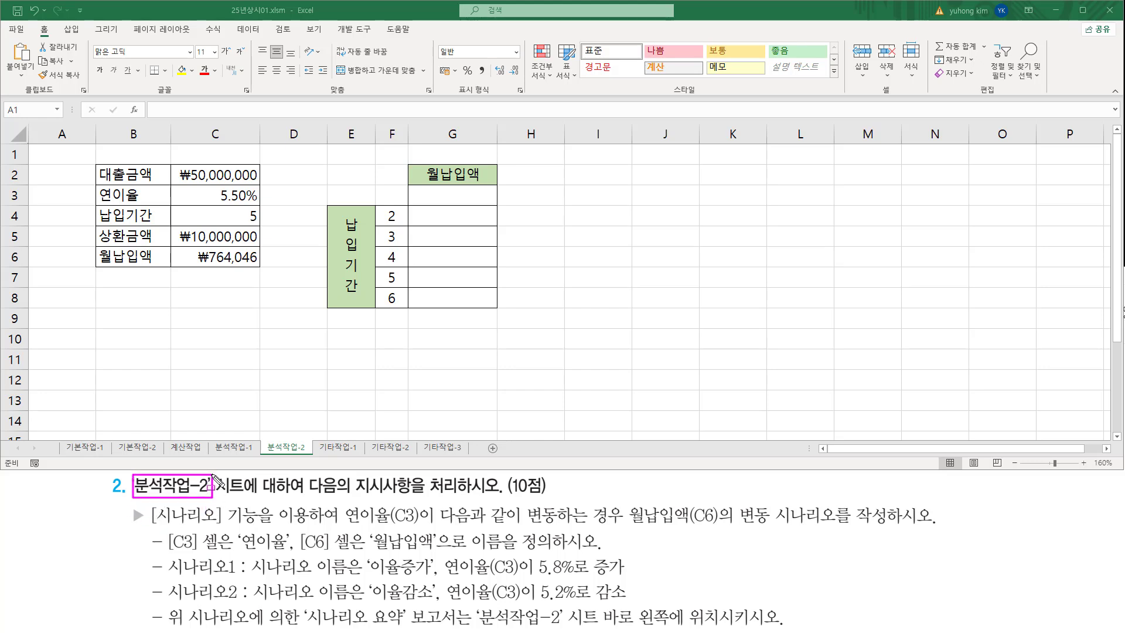
drag(354, 494, 499, 494)
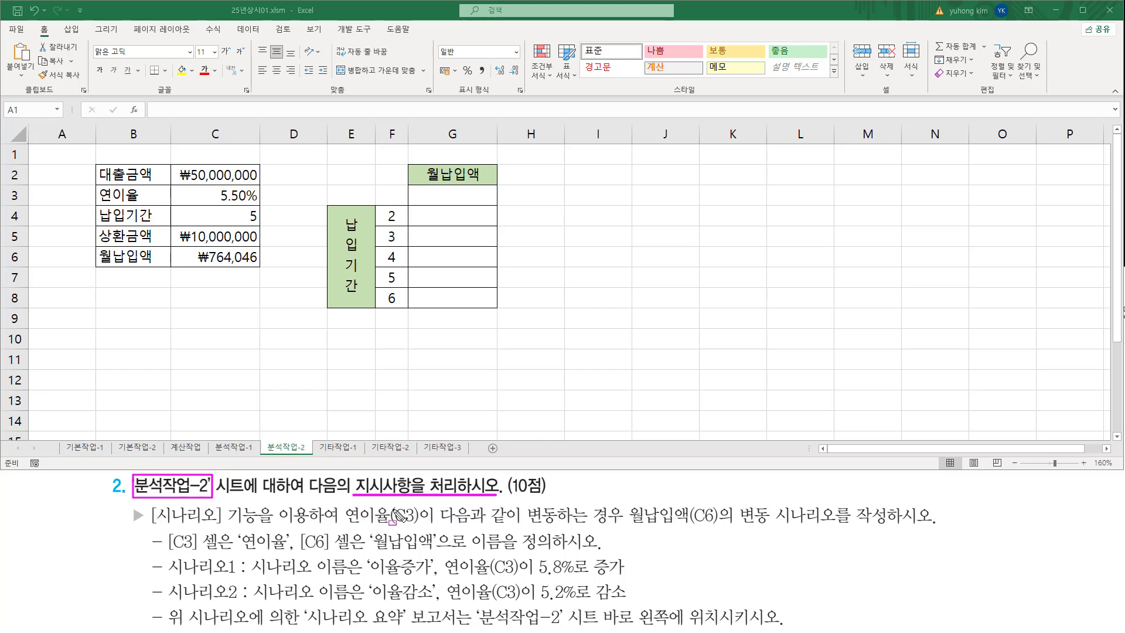
mouse_move(262, 436)
mouse_down()
mouse_move(323, 469)
mouse_move(311, 455)
mouse_up()
mouse_move(78, 145)
mouse_down()
mouse_move(479, 336)
mouse_move(510, 335)
mouse_up()
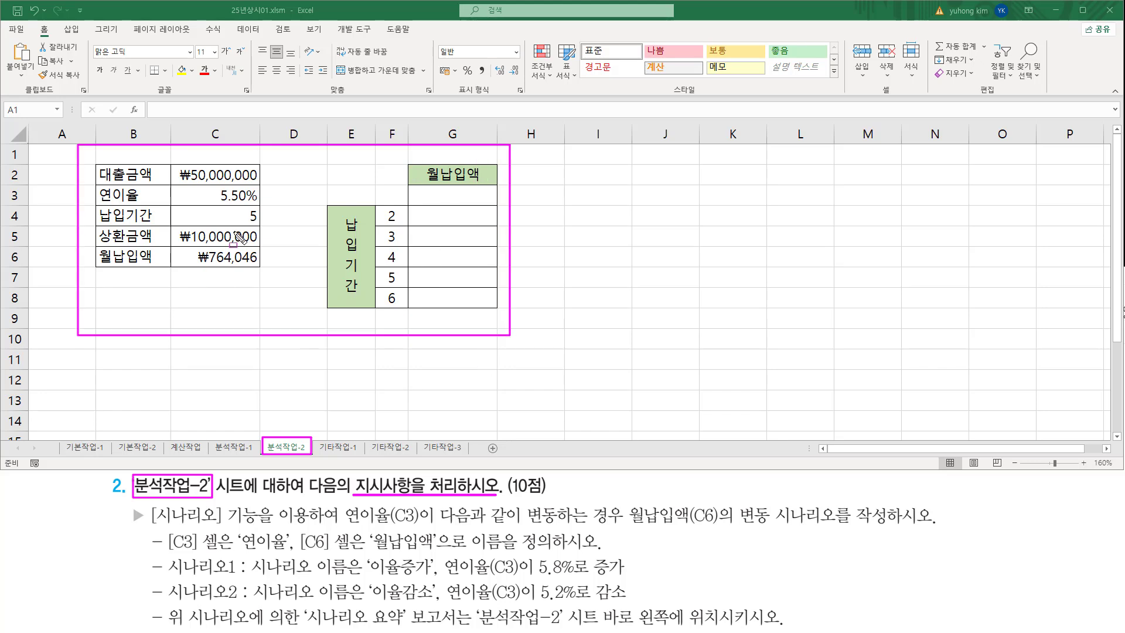
key(Escape)
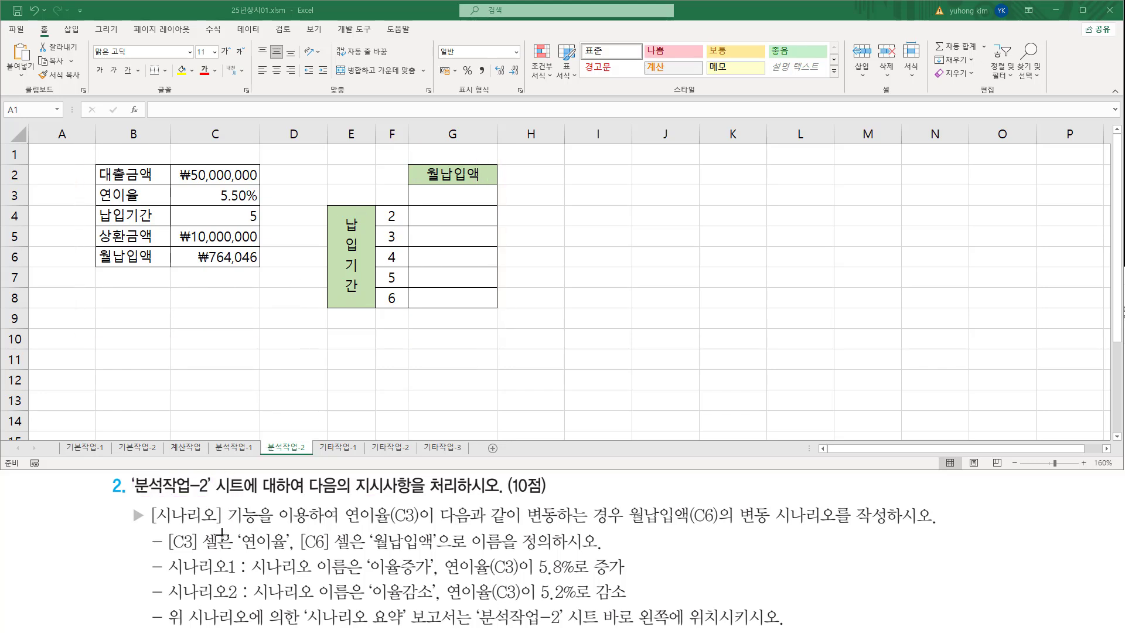
mouse_move(127, 505)
mouse_down()
mouse_move(145, 531)
mouse_move(435, 532)
mouse_move(422, 530)
mouse_up()
key(Escape)
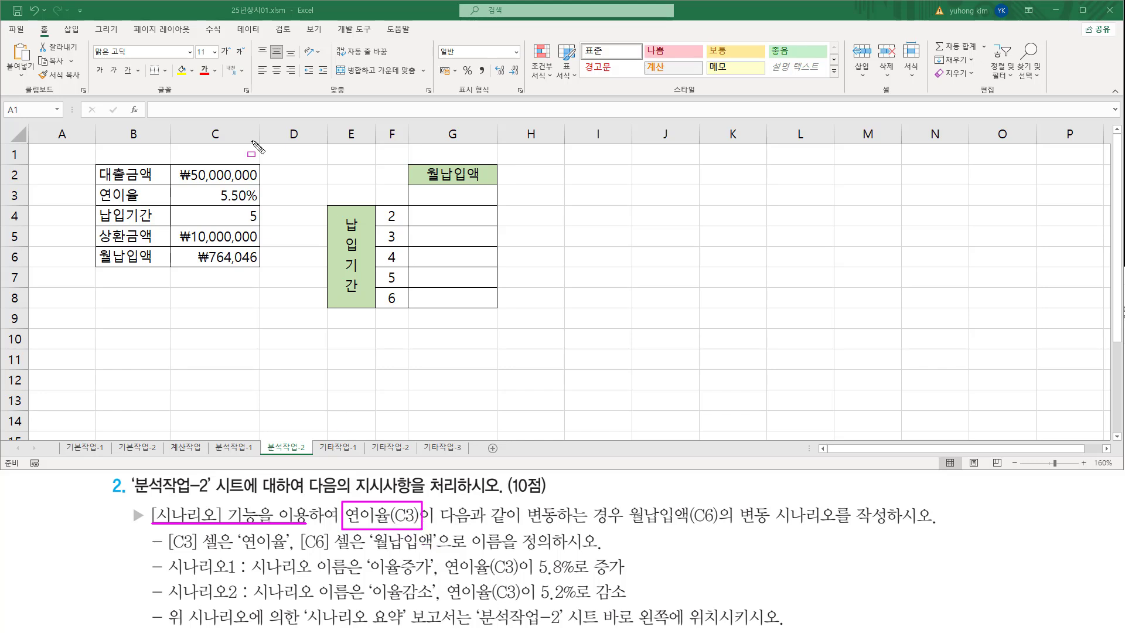
drag(213, 203, 258, 202)
drag(440, 525, 899, 534)
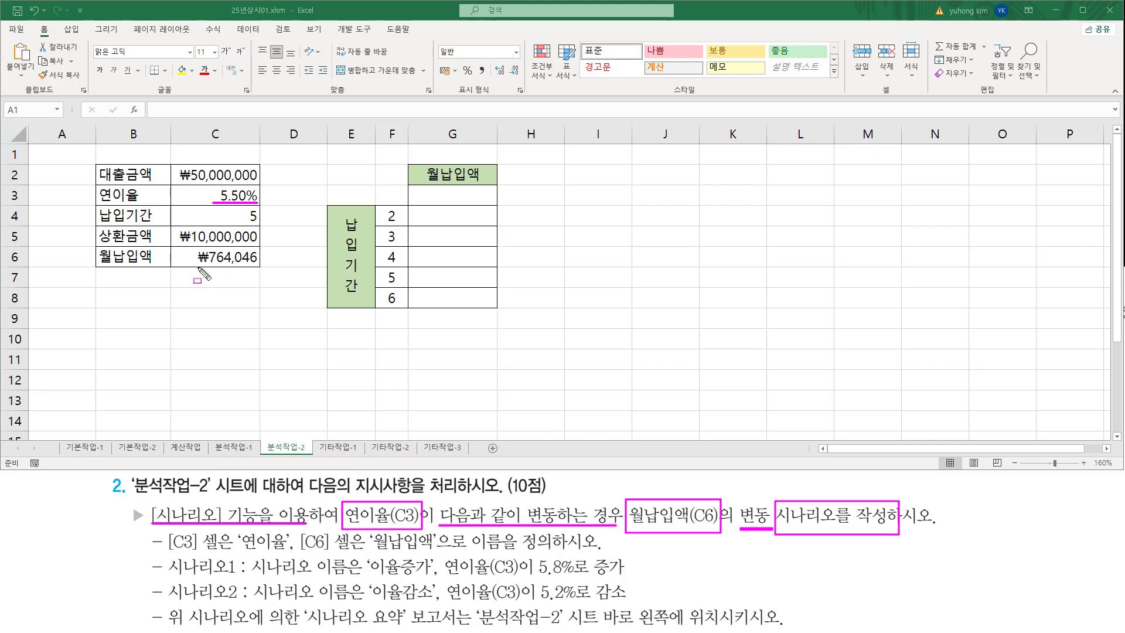
drag(192, 267, 245, 267)
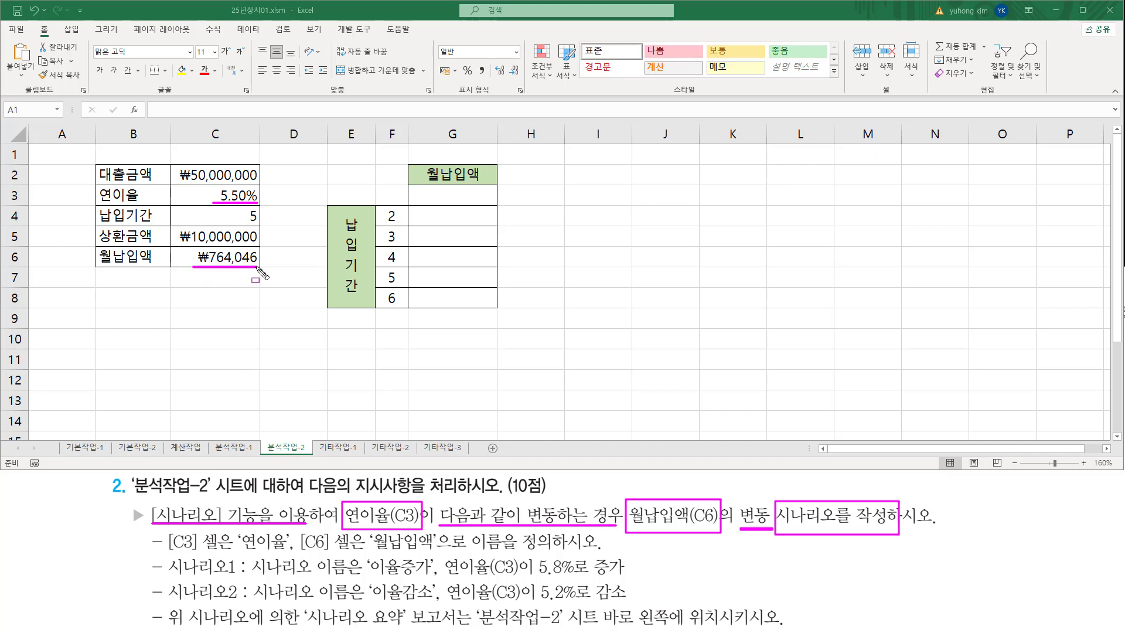
Check the required names and 연이율 values of the two scenarios against the 월납입액 result in C6
drag(164, 553, 242, 604)
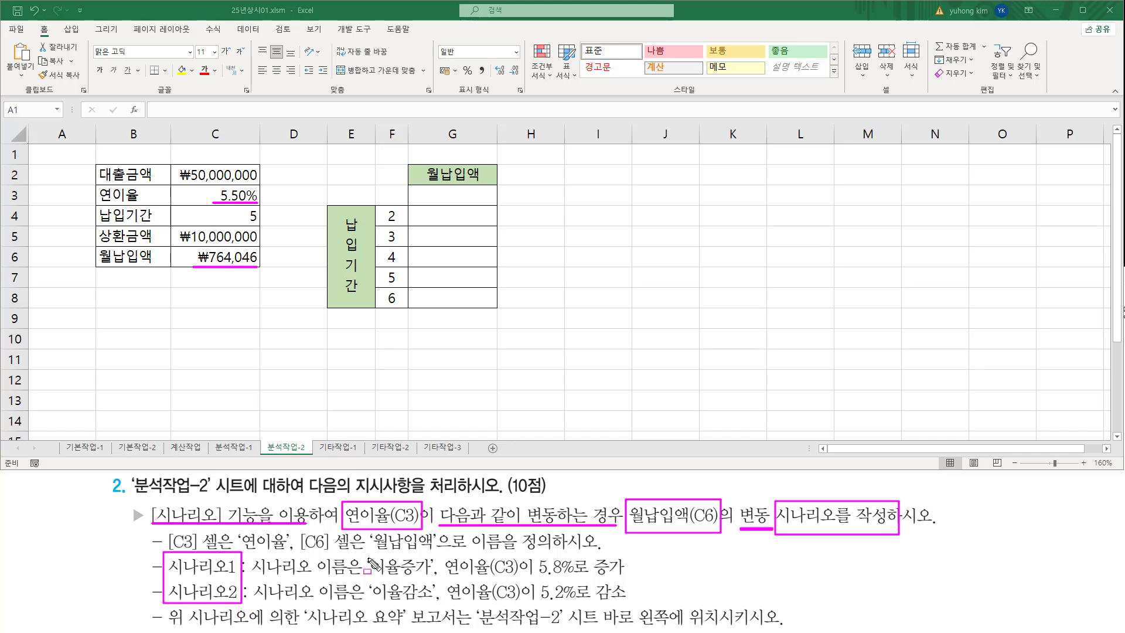
drag(366, 552, 448, 579)
mouse_move(366, 580)
mouse_down()
mouse_move(366, 602)
mouse_move(438, 604)
mouse_up()
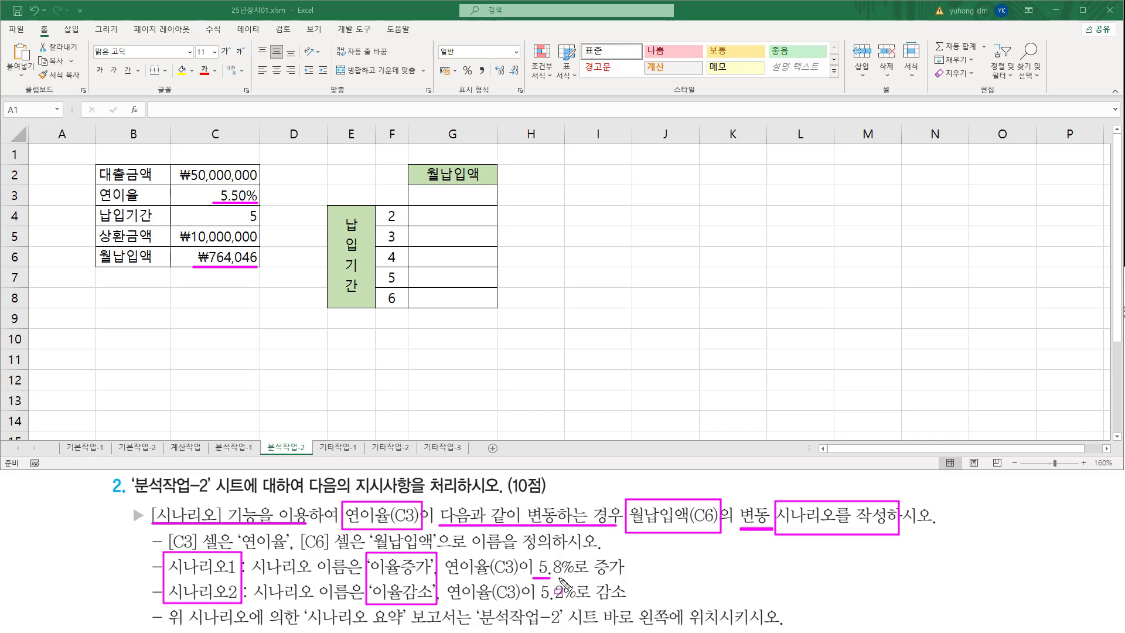
mouse_move(533, 577)
mouse_down()
mouse_move(573, 577)
mouse_move(563, 603)
mouse_move(574, 603)
mouse_up()
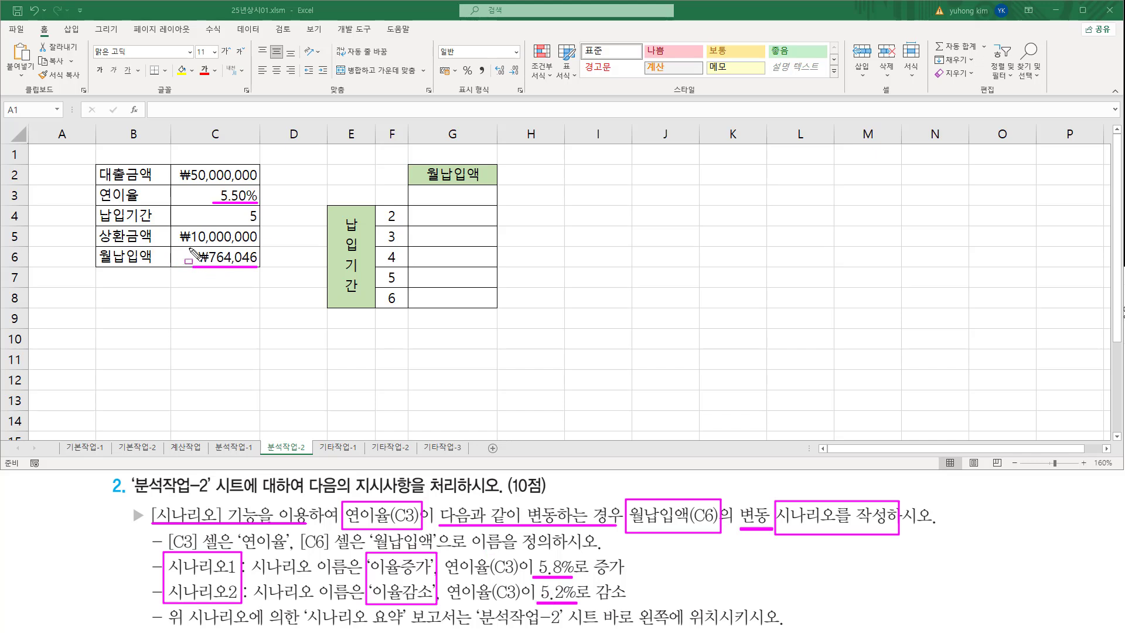
mouse_move(189, 248)
mouse_down()
mouse_move(190, 270)
mouse_move(261, 248)
mouse_move(263, 272)
mouse_up()
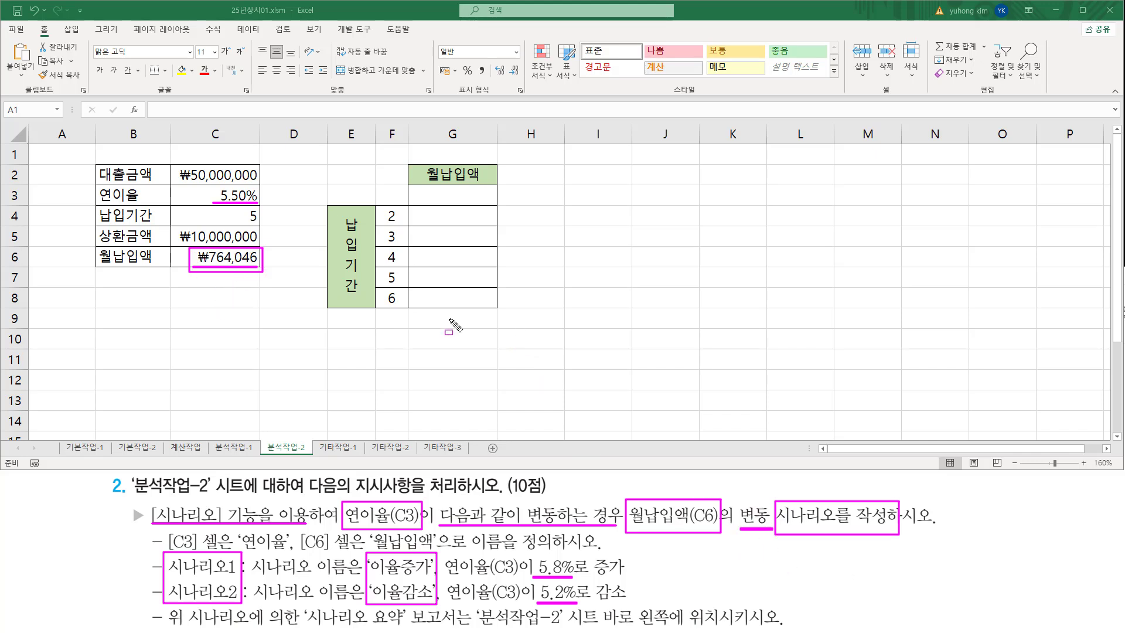
key(Escape)
Enter the work-order notes "1. 이름정의" in B9 and "2. 시나리오" in B10
click(129, 322)
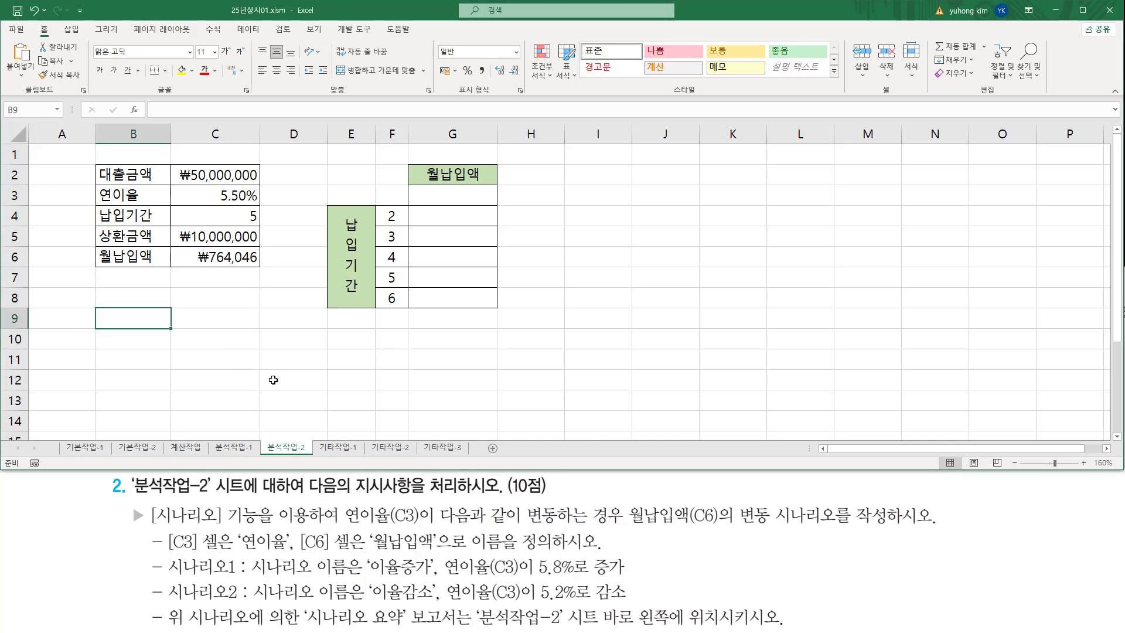
text(1.)
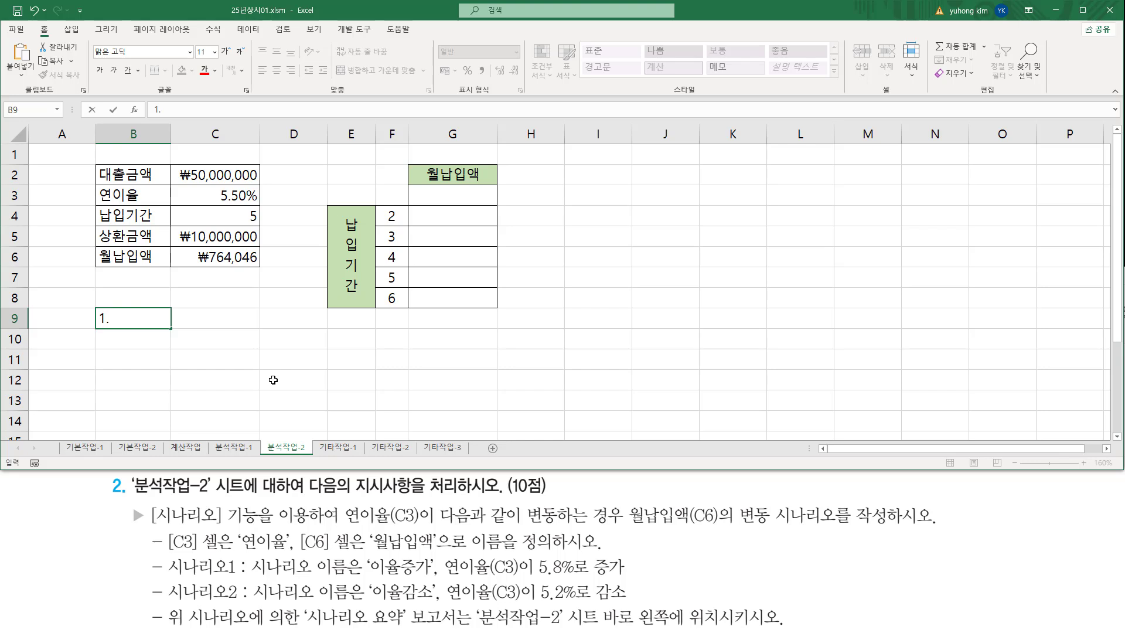
text( 이름정으ㅣ)
key(Return)
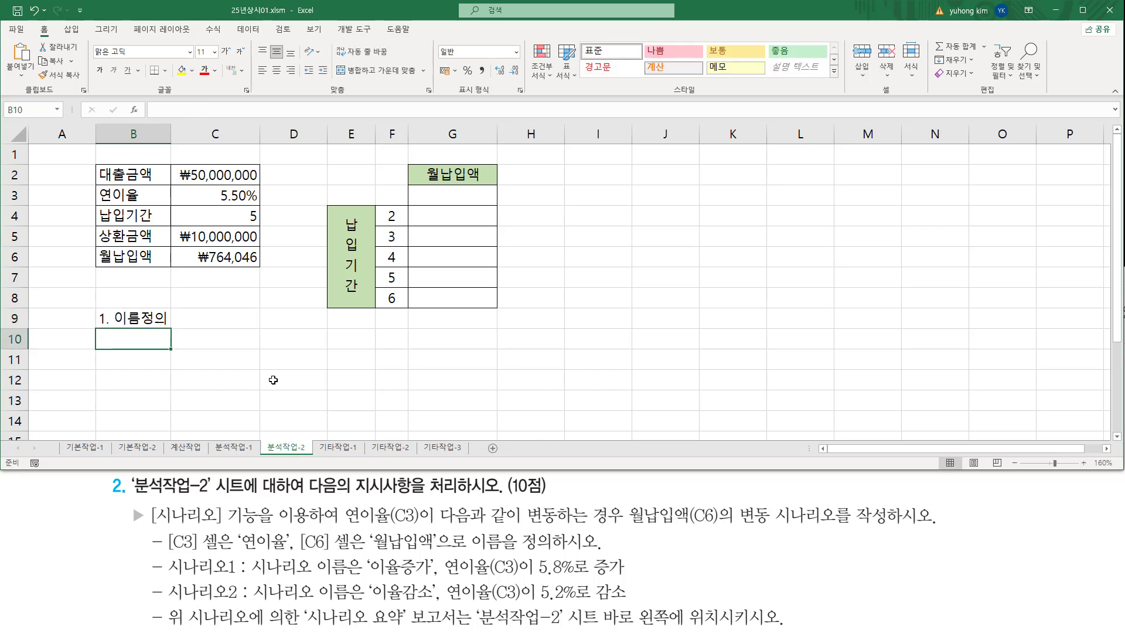
text(2)
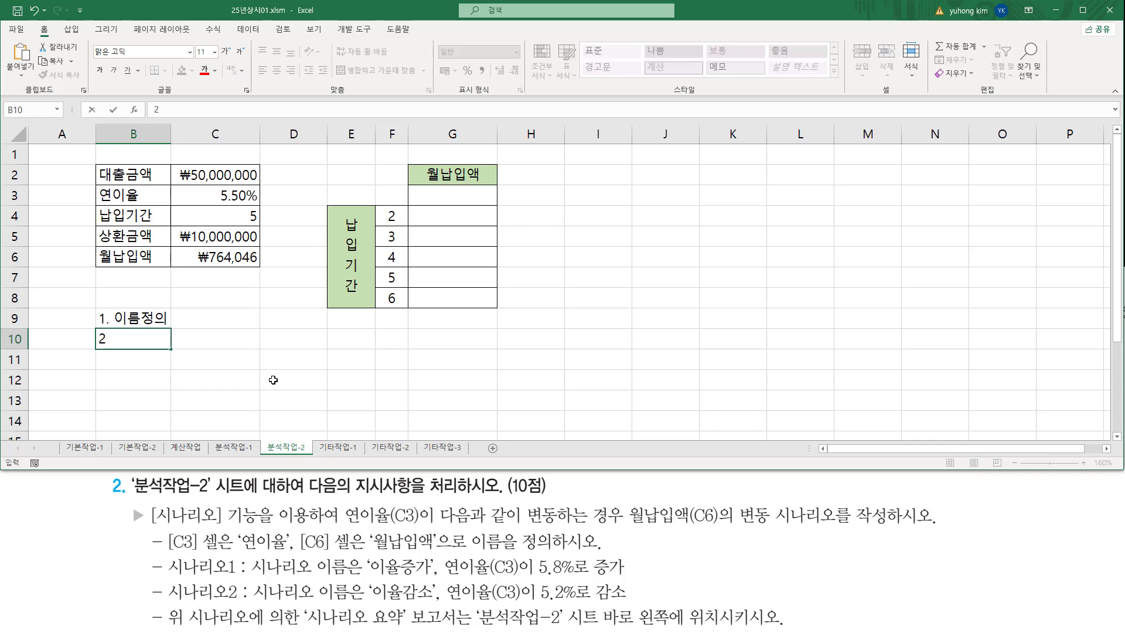
text(. 시나리오)
key(Return)
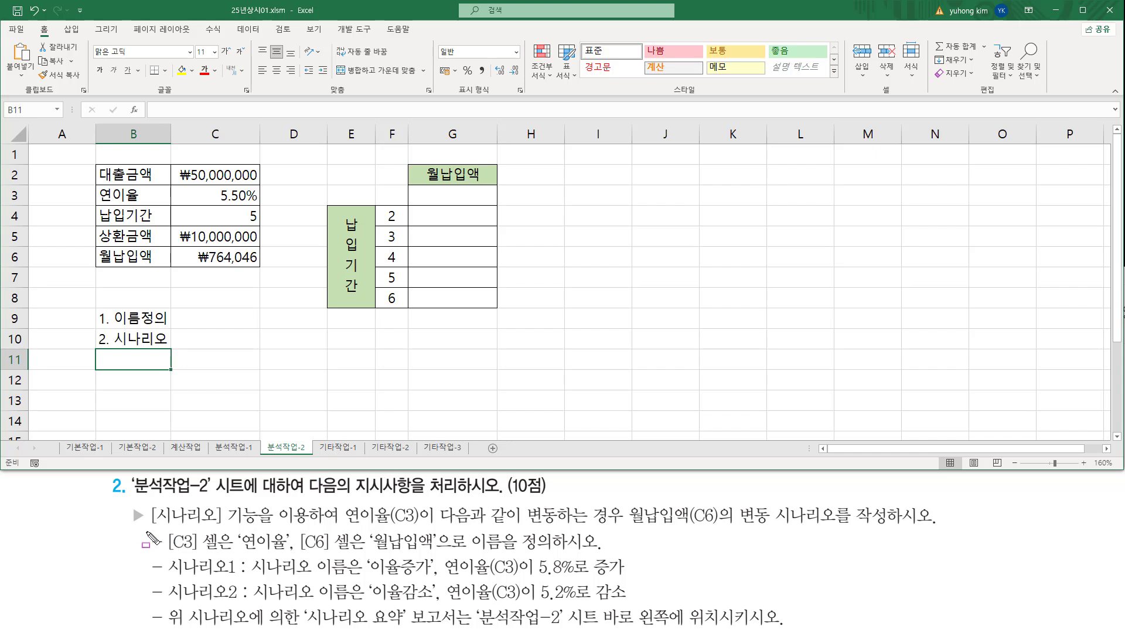
Check the instruction for naming C3 and C6, and the current reference shown for cell C3
mouse_move(146, 532)
mouse_down()
mouse_move(565, 561)
mouse_move(615, 552)
mouse_up()
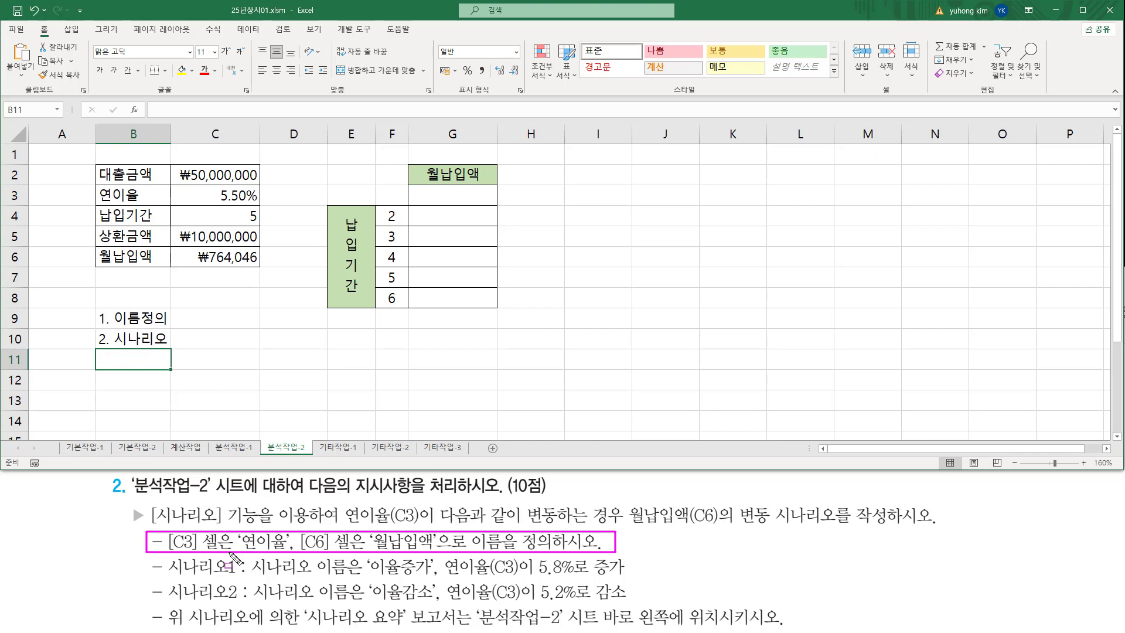
key(Escape)
click(230, 316)
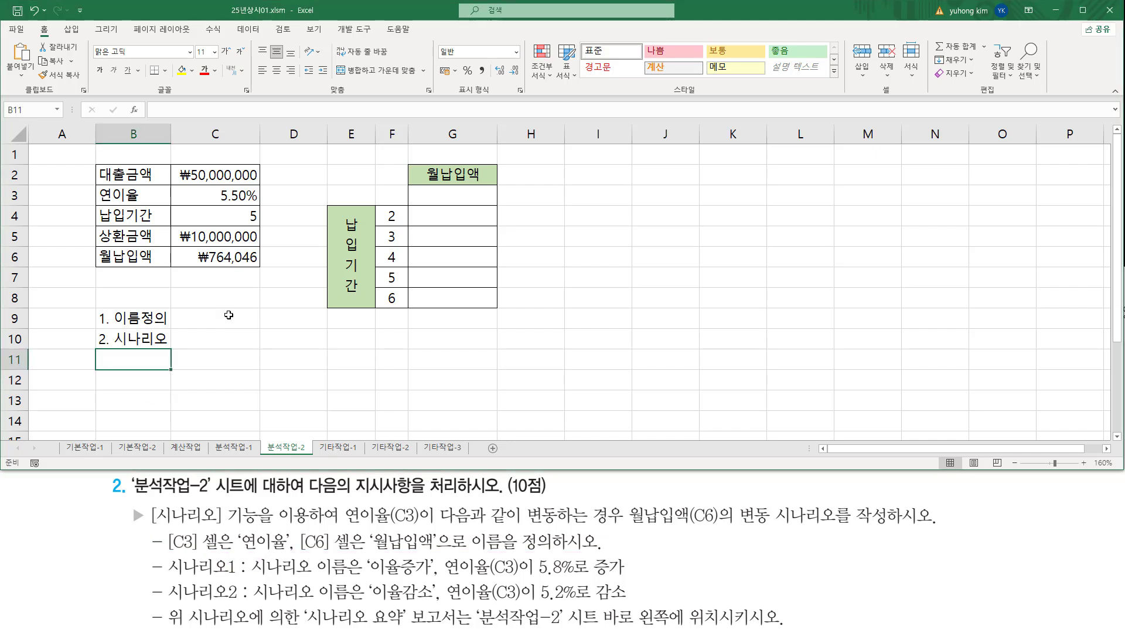
click(221, 195)
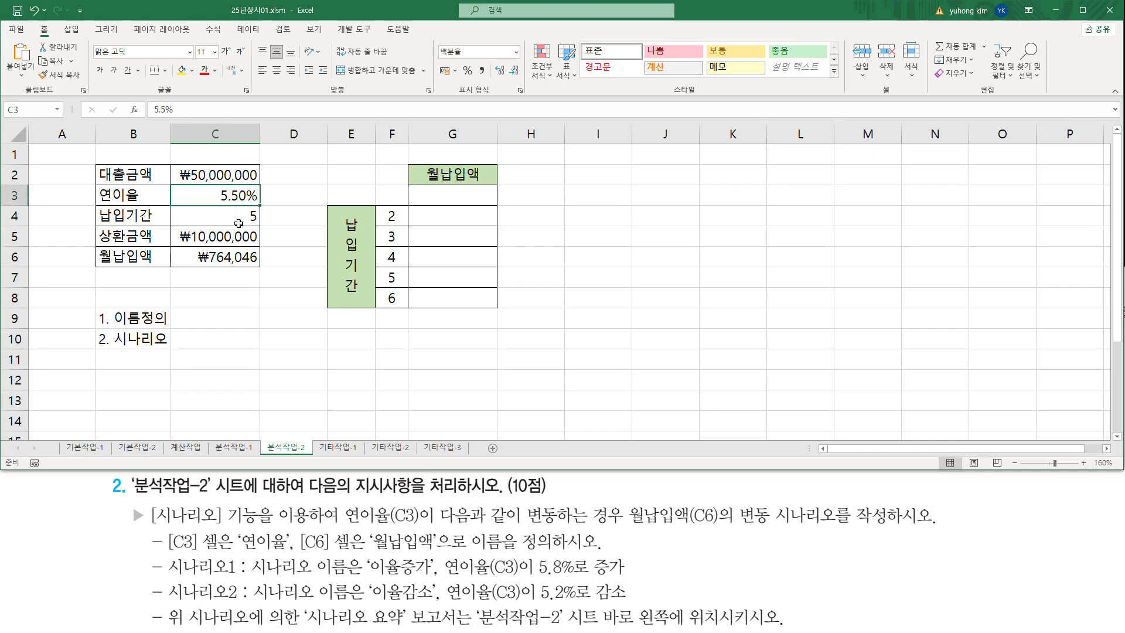
drag(239, 552, 288, 552)
key(Escape)
drag(3, 99, 65, 121)
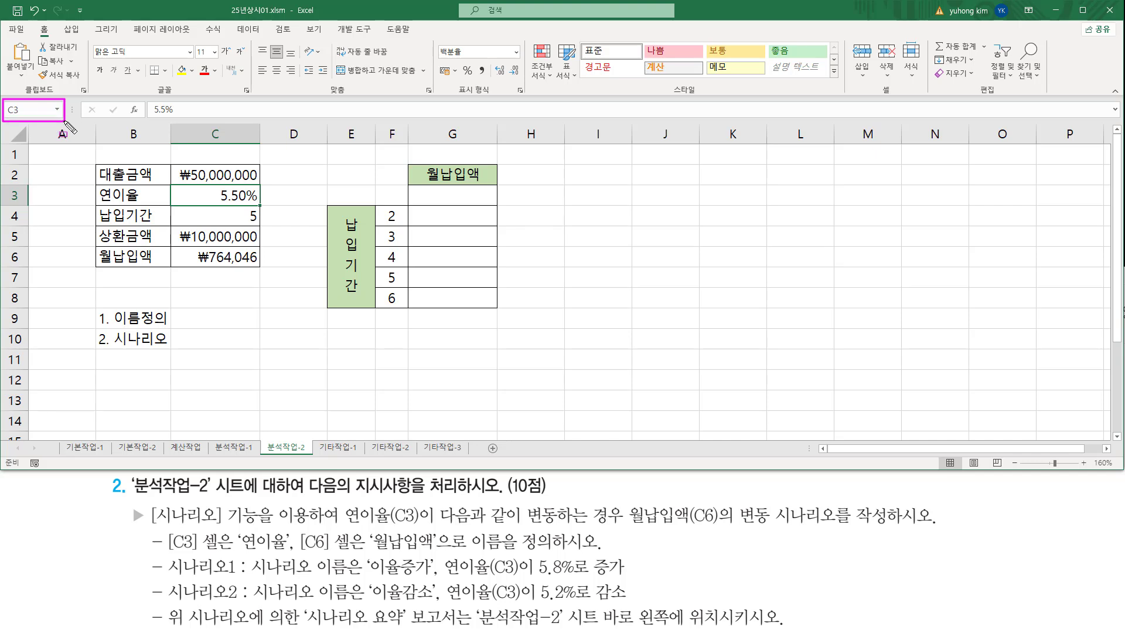
key(Escape)
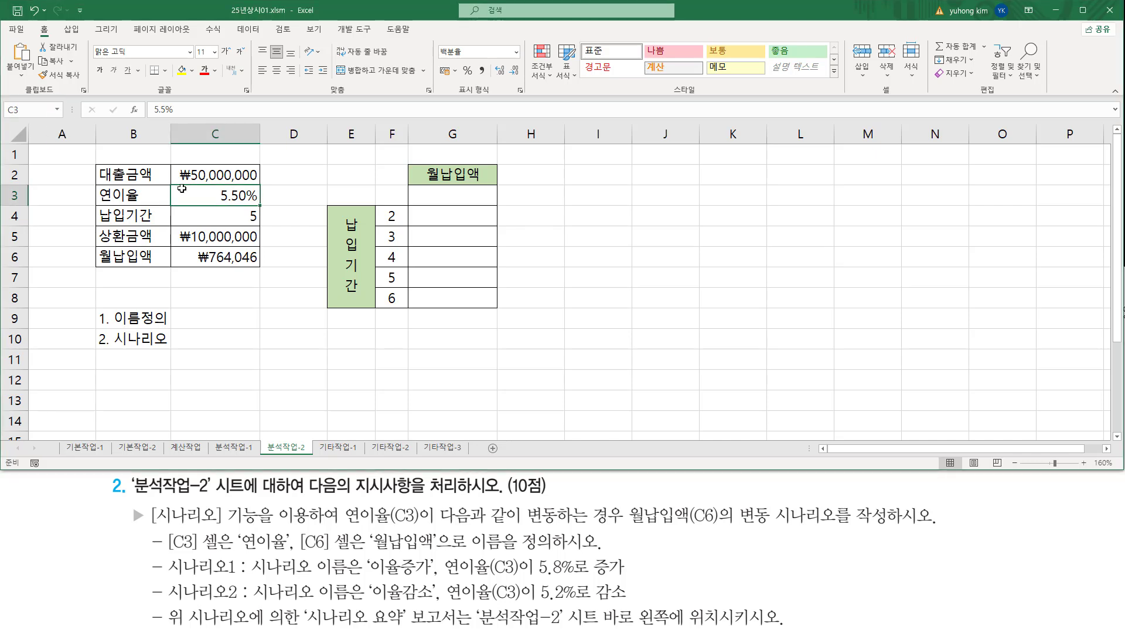
click(32, 110)
click(293, 199)
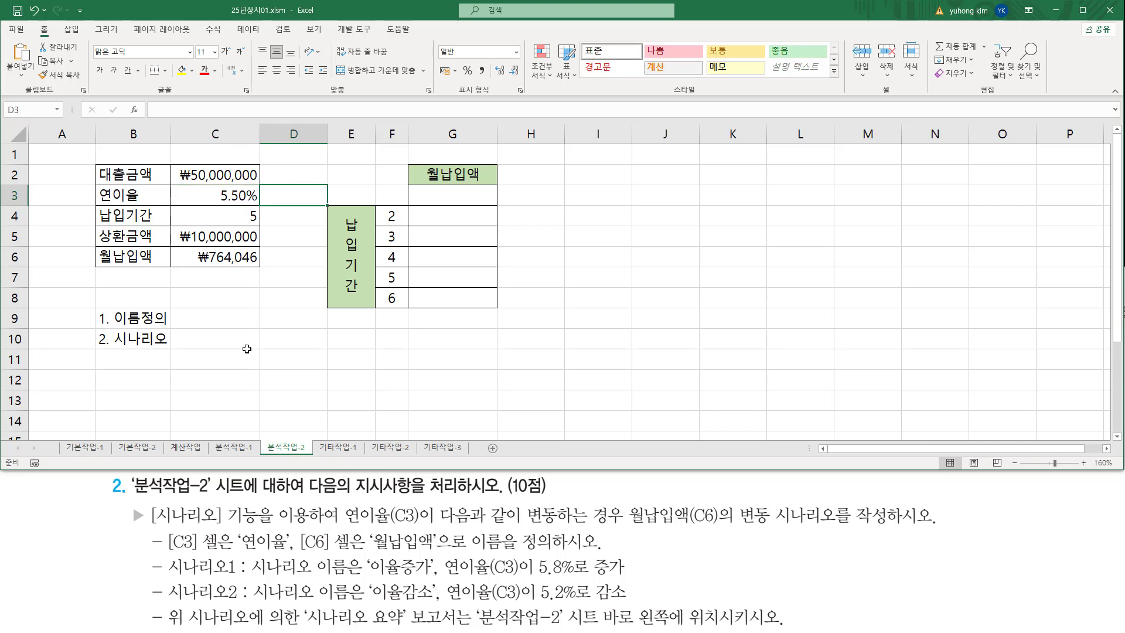
Define the name "연이율" for cell C3
click(225, 195)
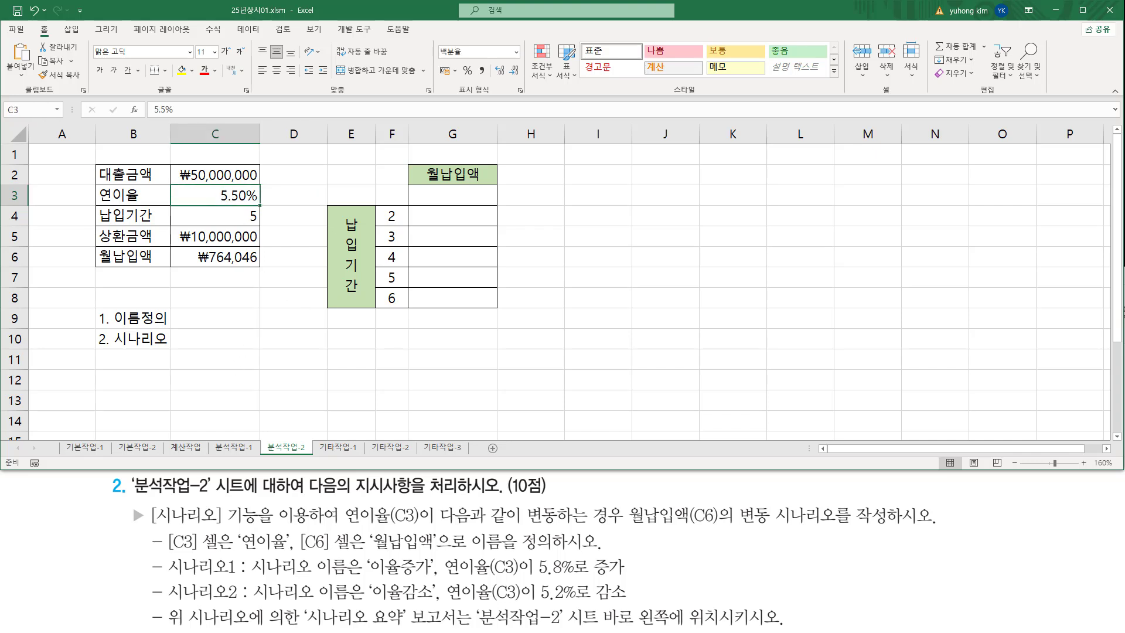
click(31, 111)
text(연이율)
key(Return)
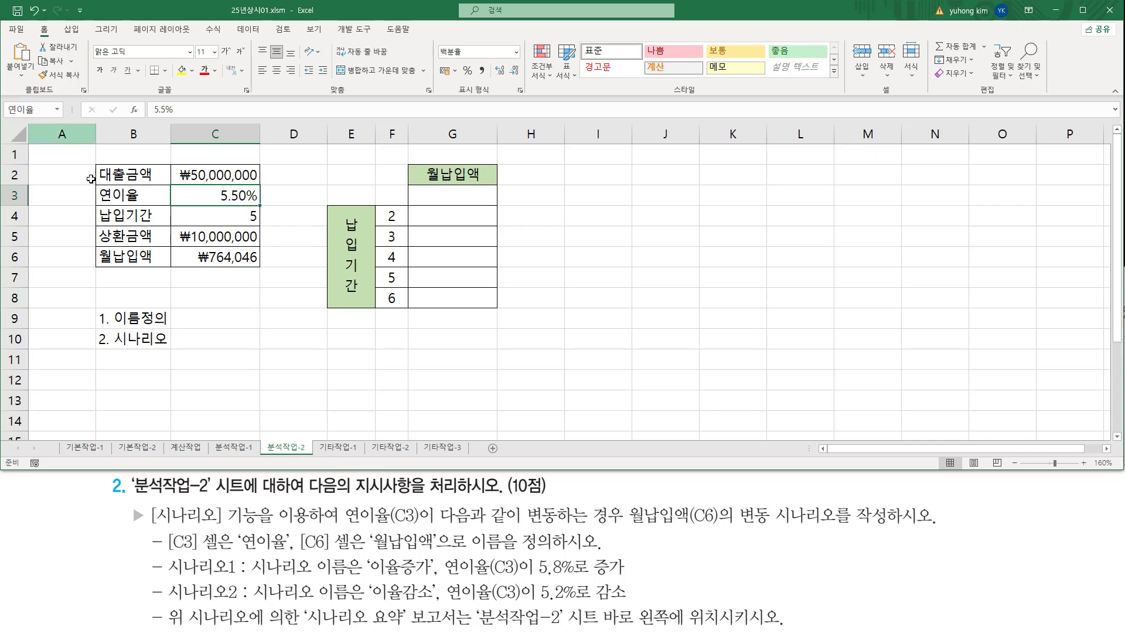
Check the name required for cell C6 and define it as "월납입액"
click(207, 258)
drag(300, 551, 436, 552)
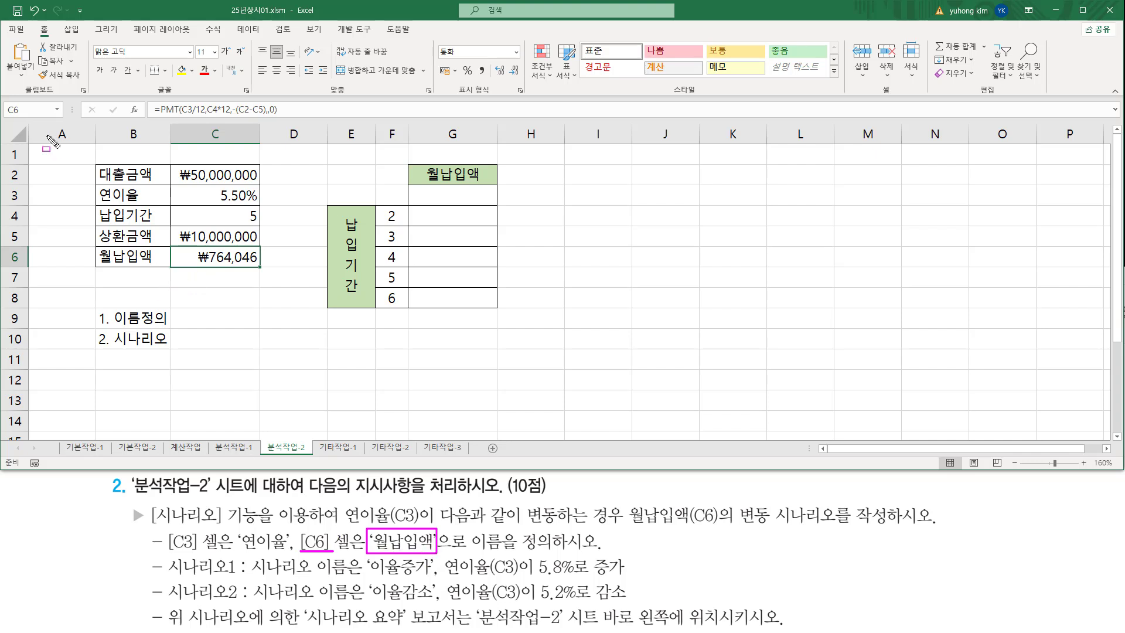
mouse_move(6, 103)
mouse_down()
mouse_move(26, 119)
mouse_move(69, 119)
mouse_up()
key(Escape)
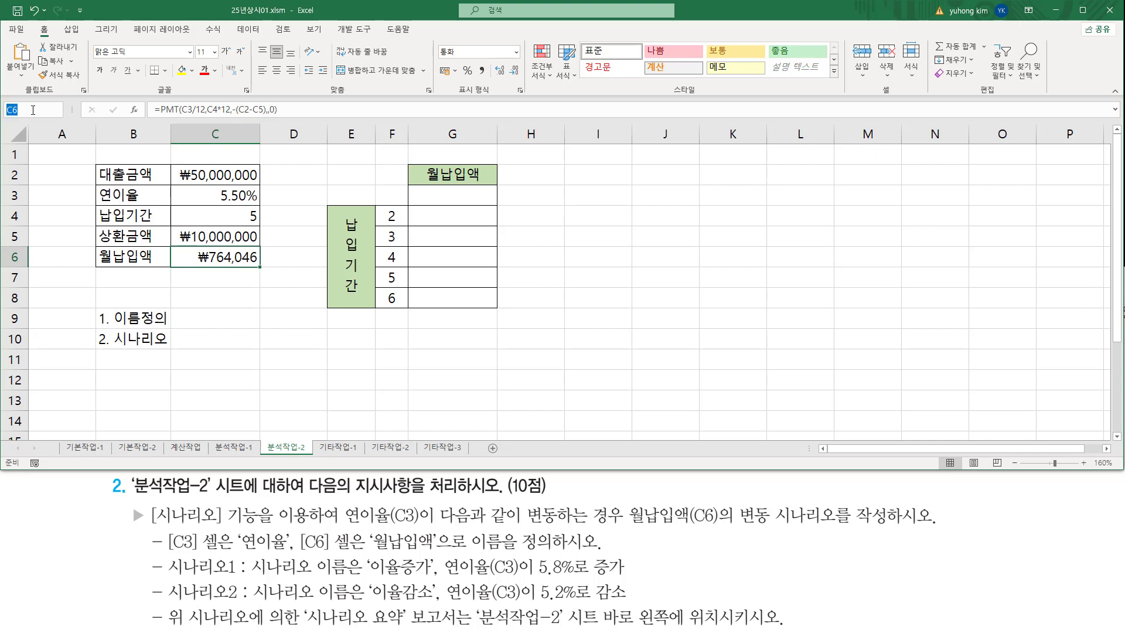
click(32, 109)
text(월납입액)
key(Return)
Apply the name "월납입액" to cell C6
key(Return)
key(Return)
Compare how the unnamed cells C4 and C2 and the named cells C3 and C6 are identified
click(213, 296)
click(205, 213)
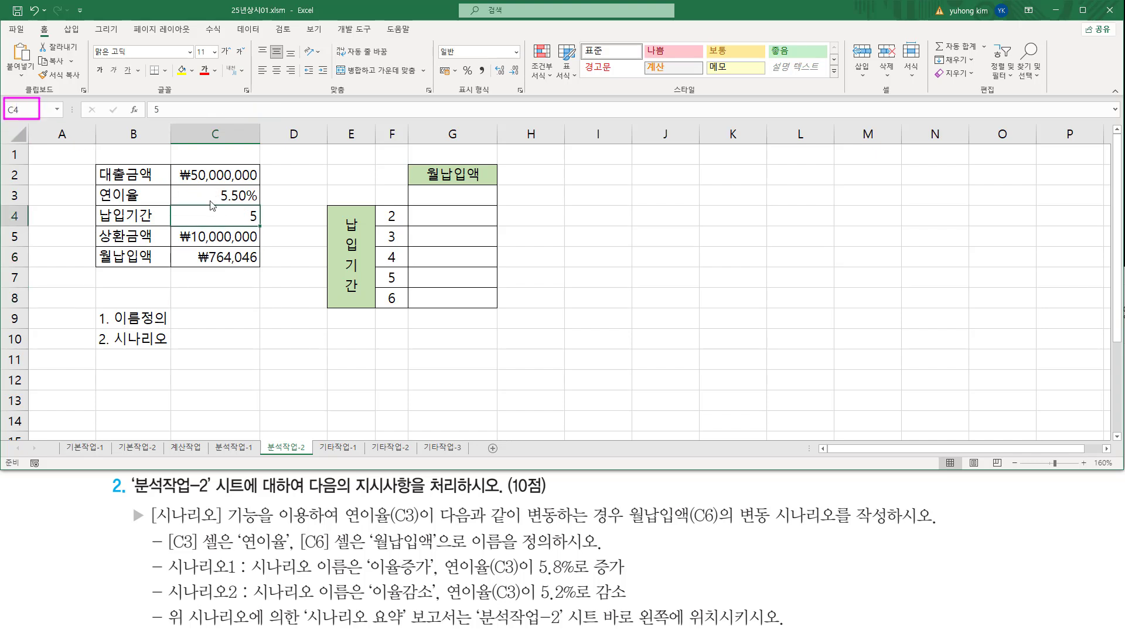
key(Escape)
click(200, 173)
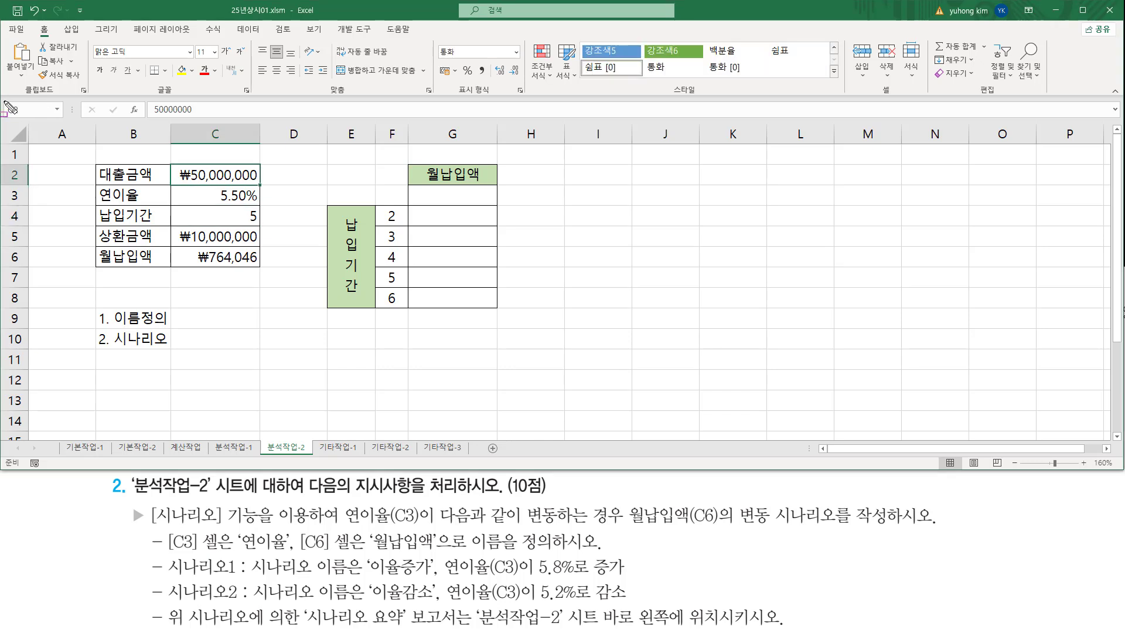
drag(3, 101, 32, 121)
key(Escape)
click(228, 197)
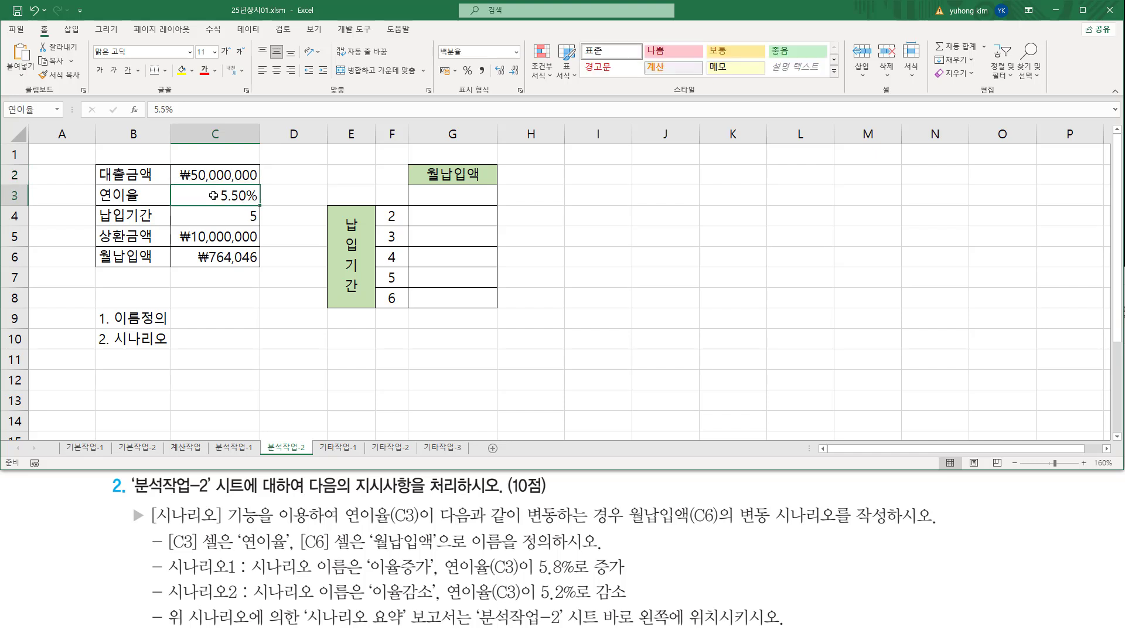
key(ctrl+2)
drag(7, 114, 37, 119)
key(Escape)
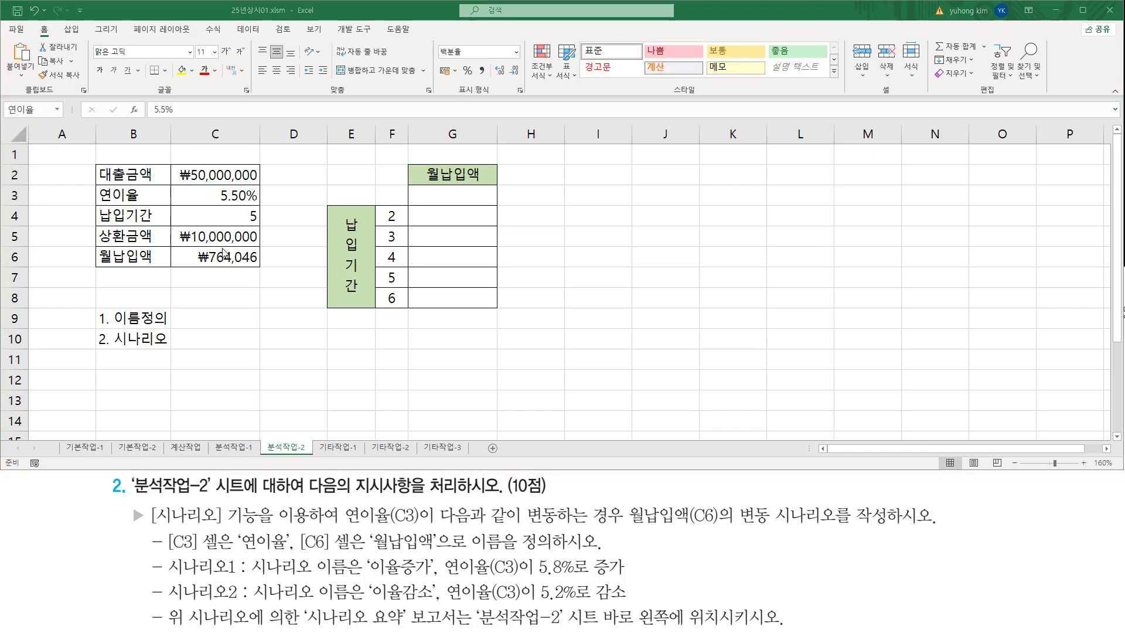
click(214, 257)
key(ctrl+2)
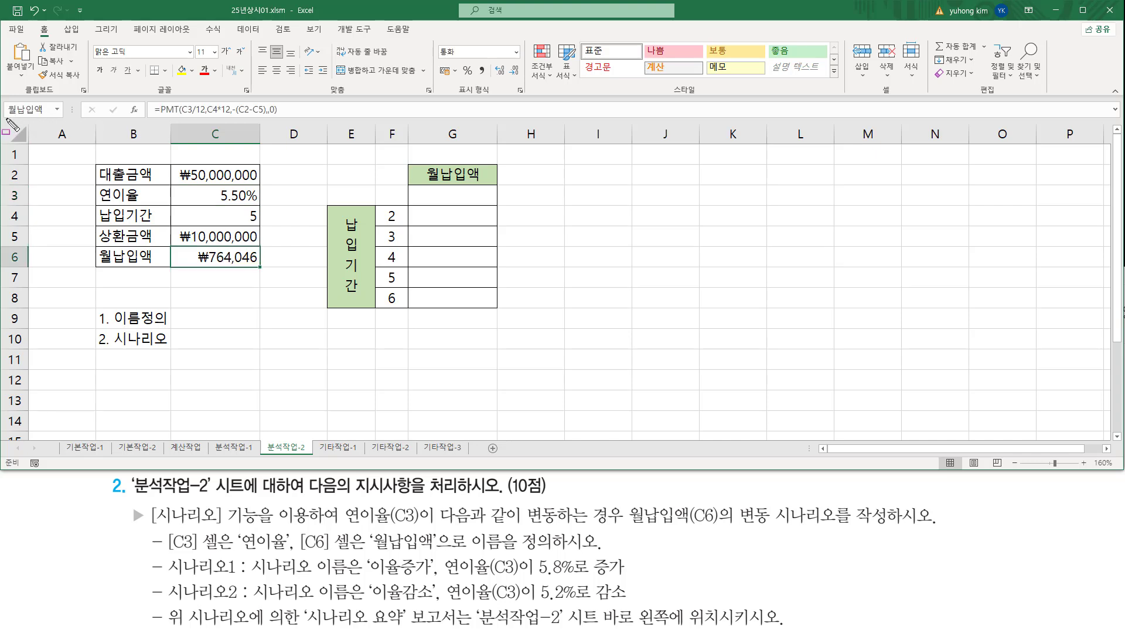
drag(7, 117, 46, 117)
key(Escape)
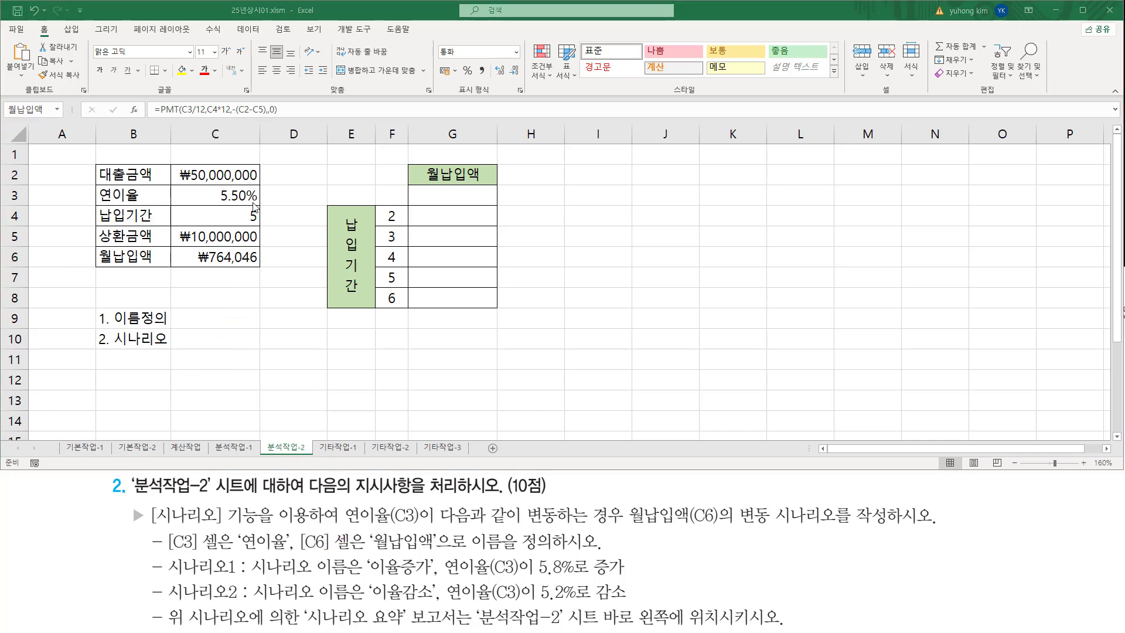
Open the Scenario Manager for the 분석작업-2 sheet
click(247, 32)
drag(229, 22, 267, 38)
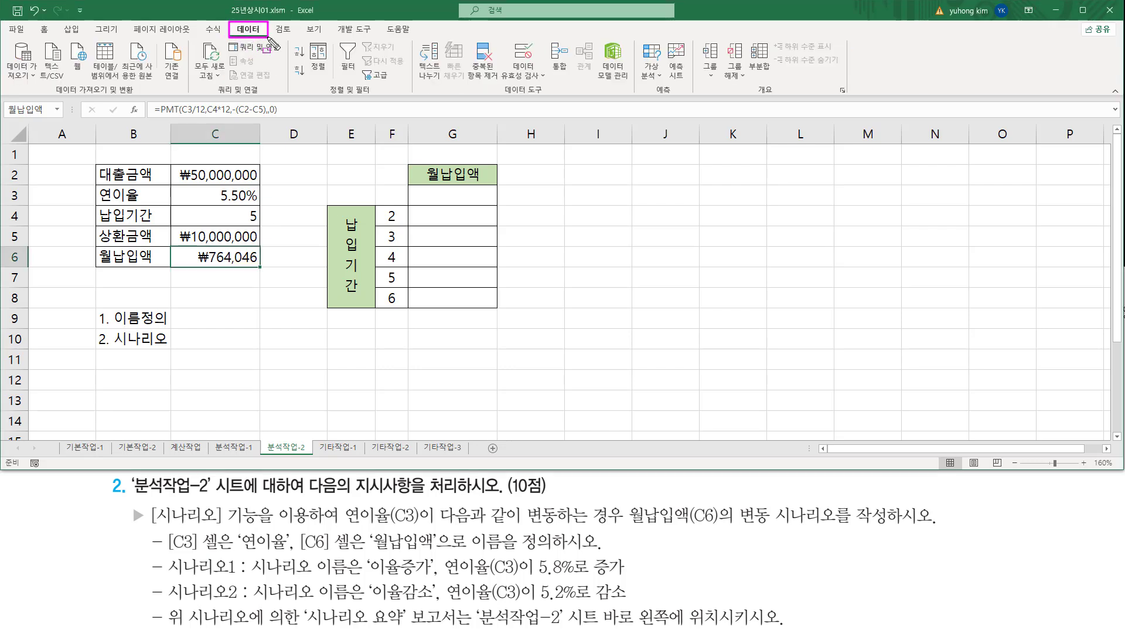
drag(650, 94, 673, 94)
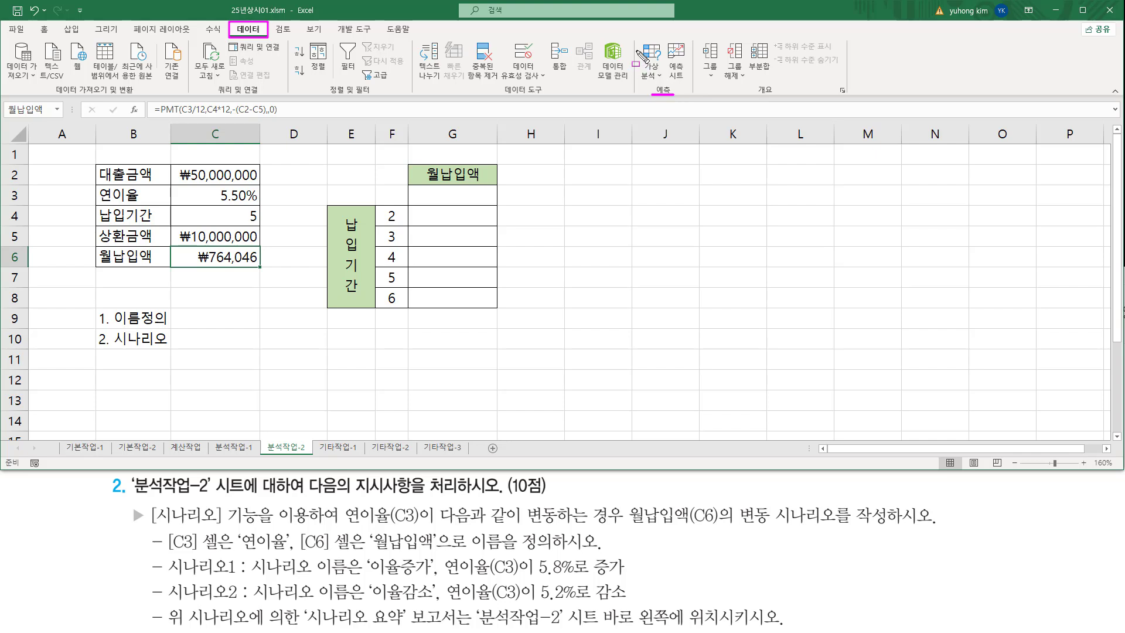
drag(639, 40, 666, 82)
click(660, 76)
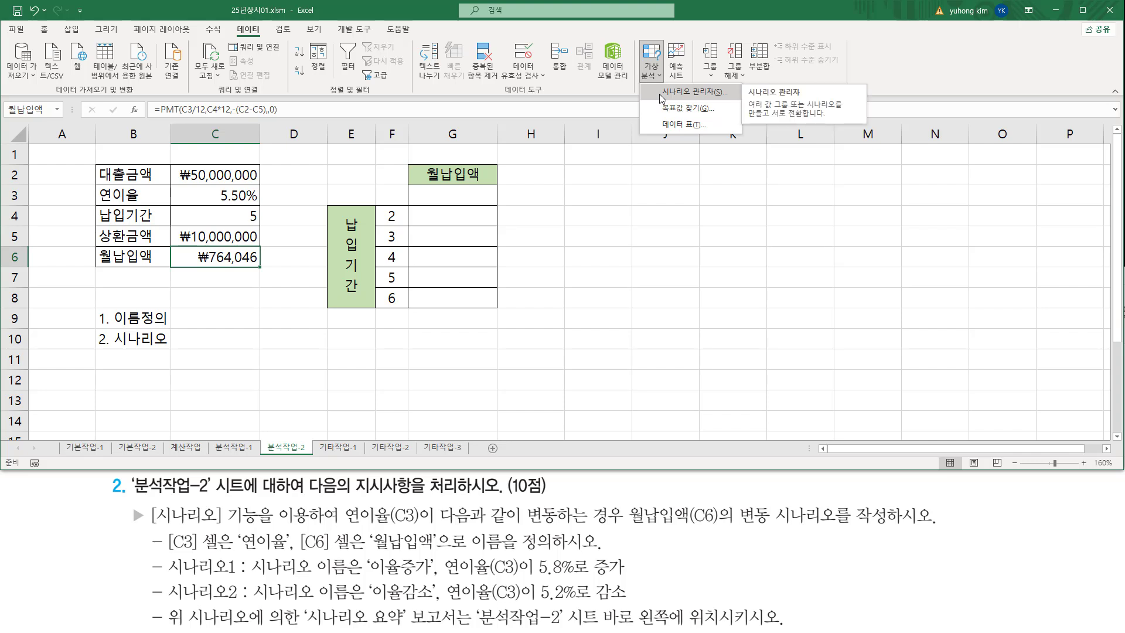
click(661, 93)
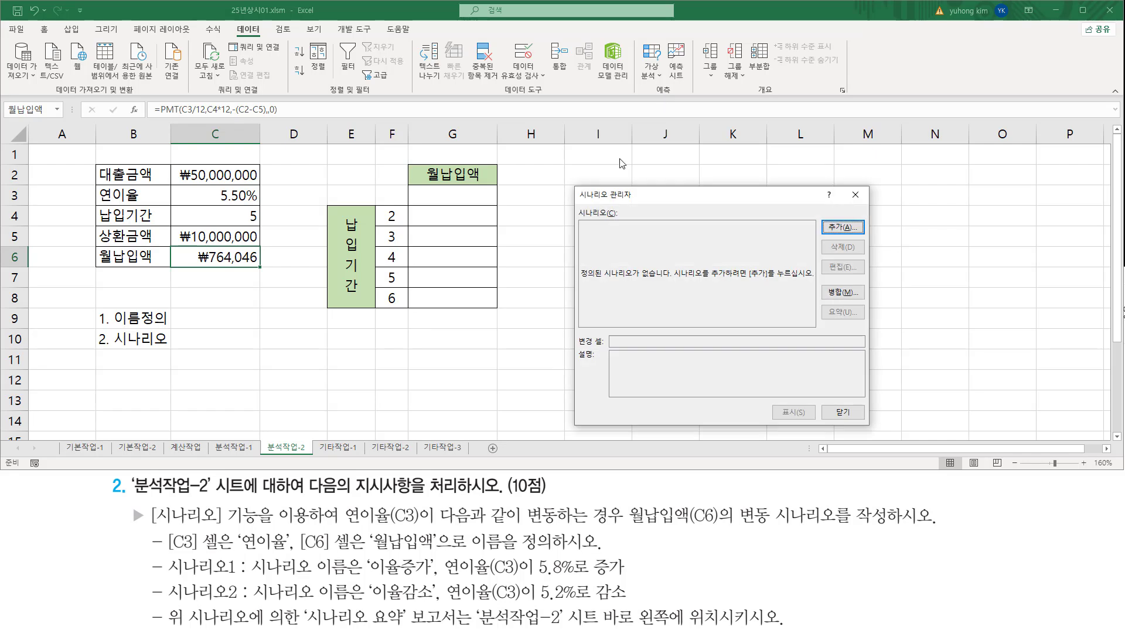
drag(647, 201, 594, 175)
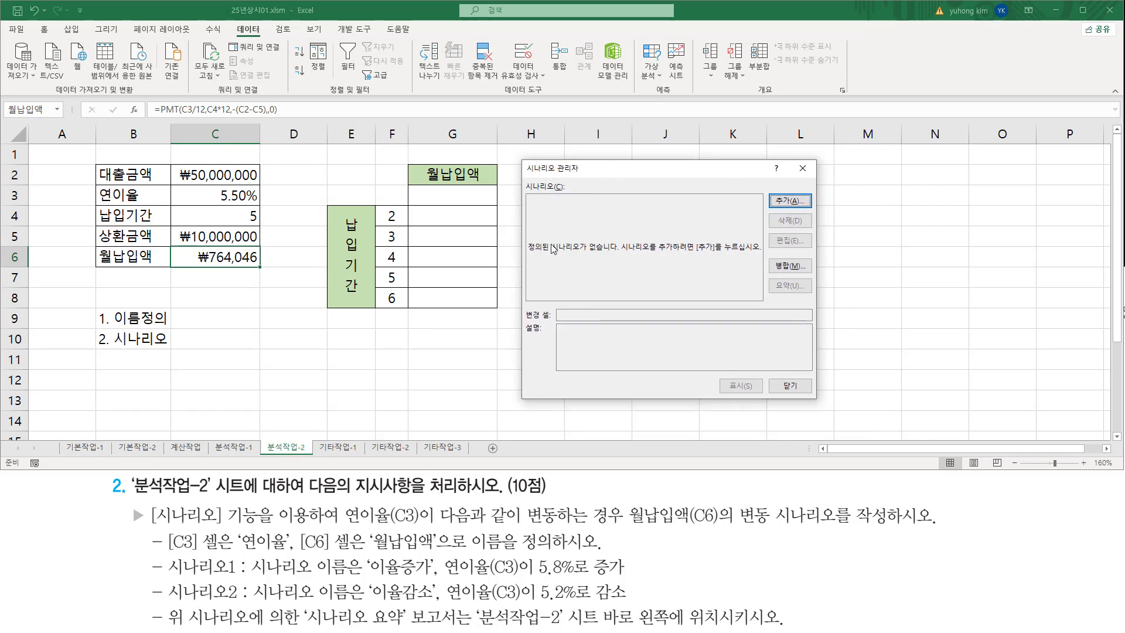
drag(528, 256, 619, 256)
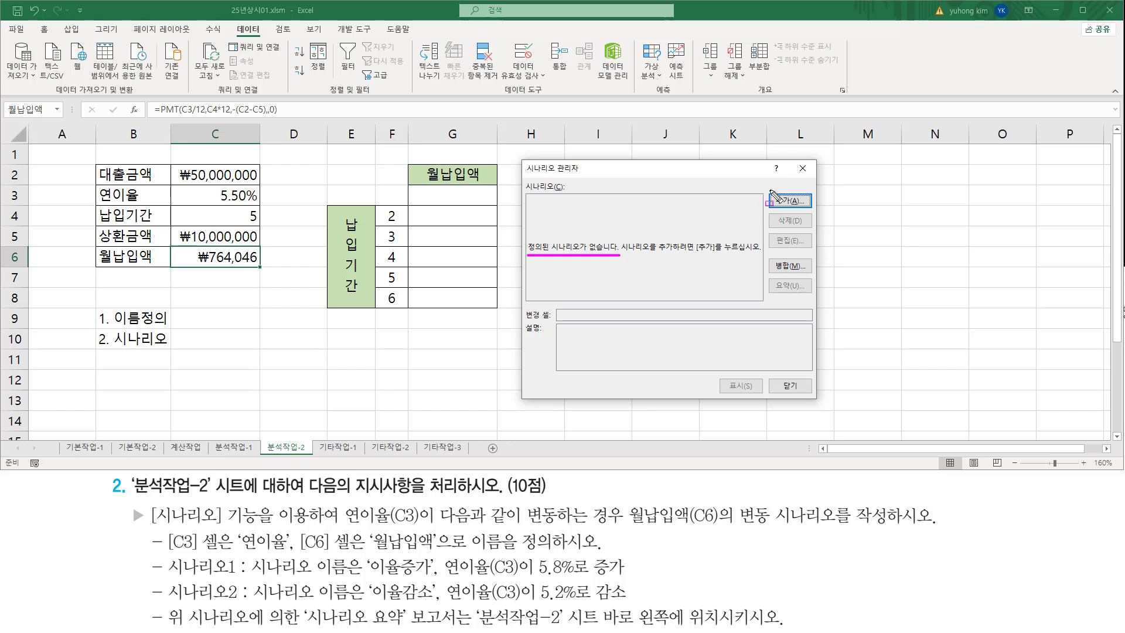
drag(770, 189, 812, 209)
key(Escape)
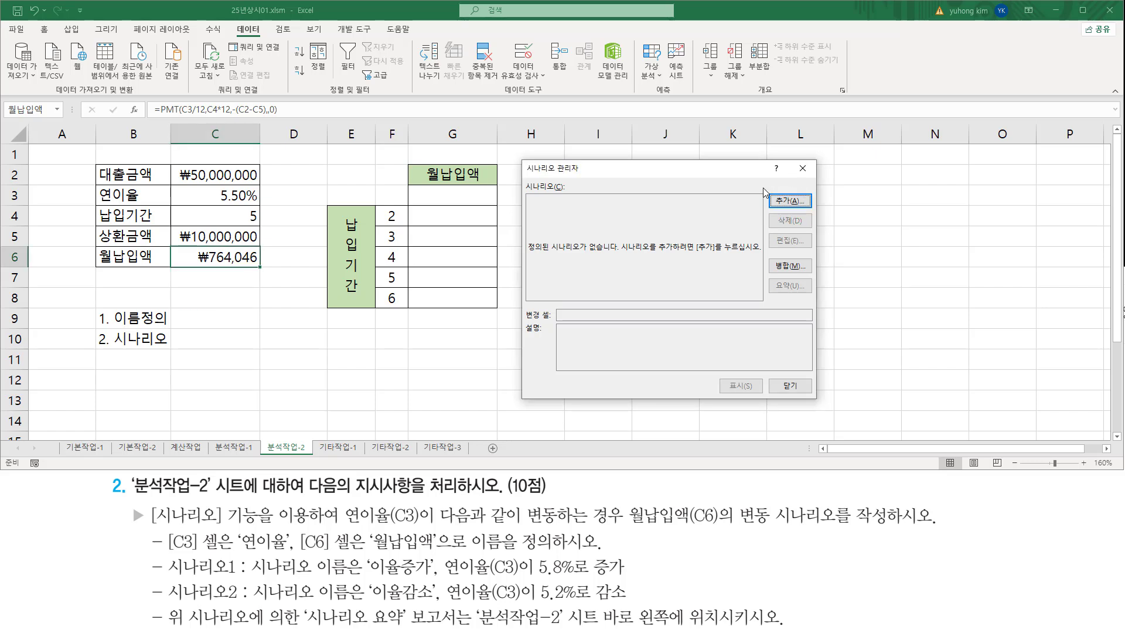
Add a new scenario named "이율증가"
click(791, 202)
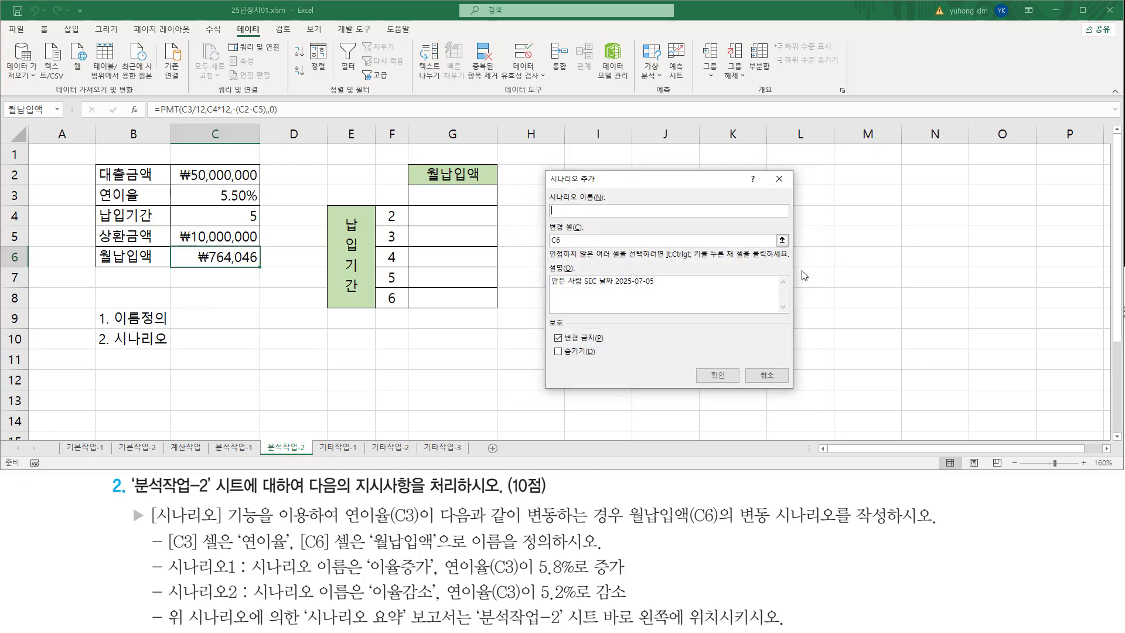
mouse_move(546, 171)
mouse_down()
mouse_move(610, 200)
mouse_move(600, 209)
mouse_move(795, 389)
mouse_up()
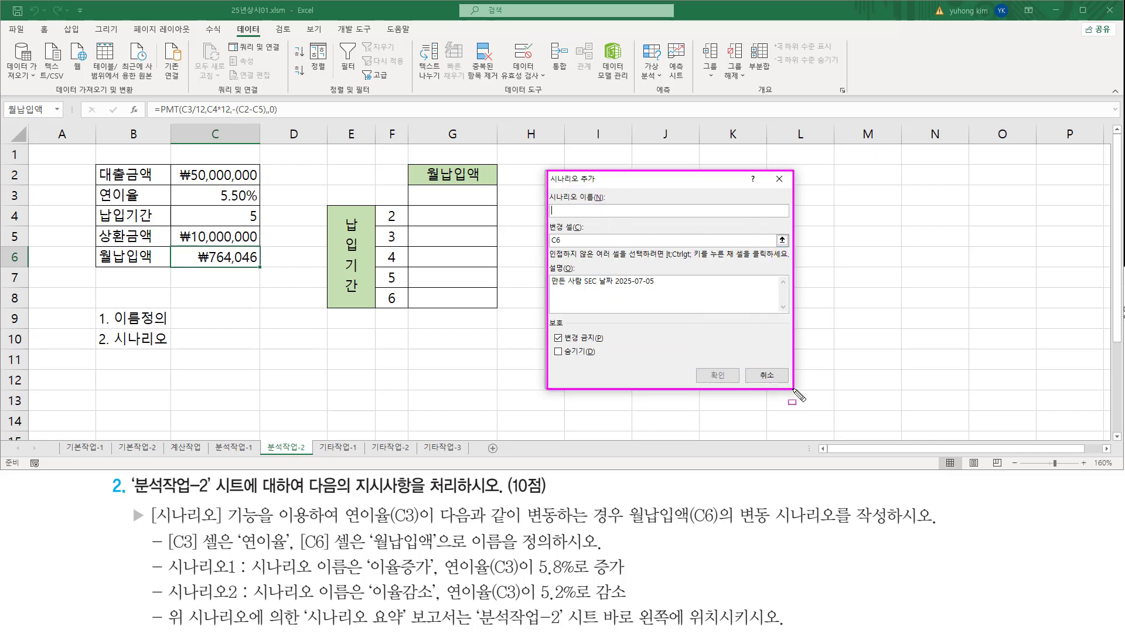
mouse_move(546, 188)
mouse_down()
mouse_move(560, 205)
mouse_move(618, 220)
mouse_up()
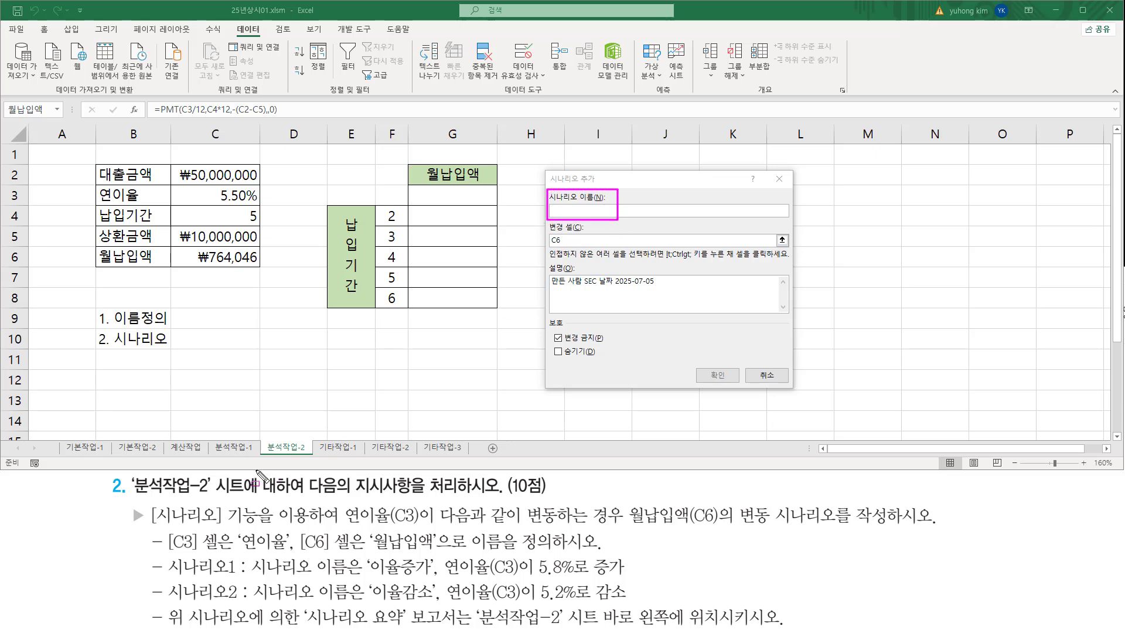
drag(166, 576, 434, 581)
key(Escape)
click(598, 211)
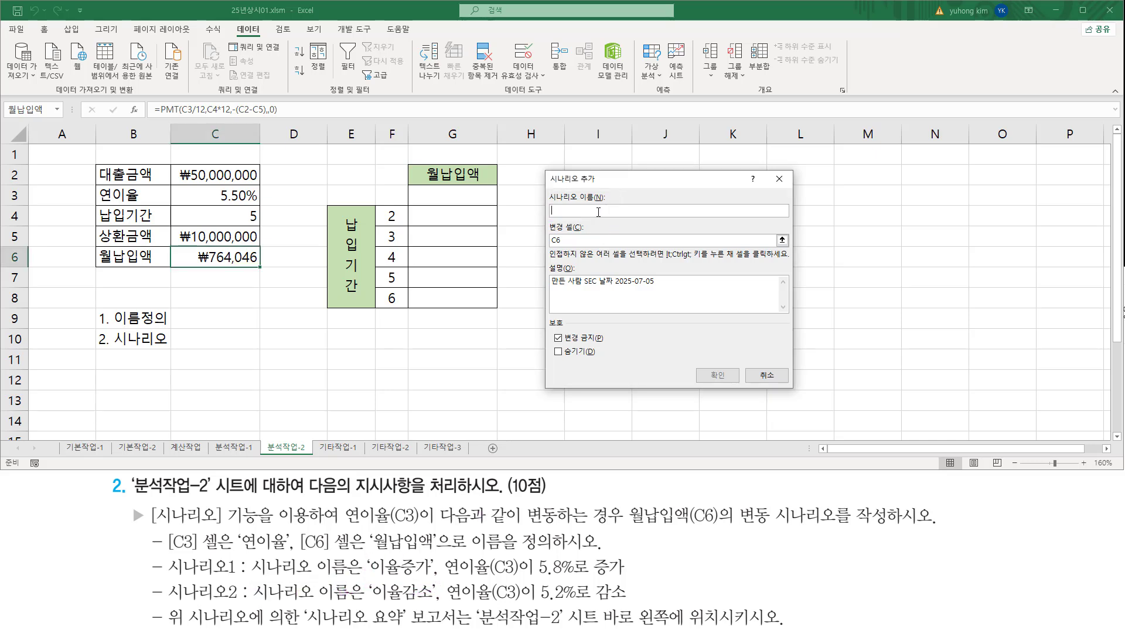
text(이율증가)
key(Tab)
Set C3 as the changing cell of the 이율증가 scenario
mouse_move(547, 221)
mouse_down()
mouse_move(557, 246)
mouse_move(584, 247)
mouse_up()
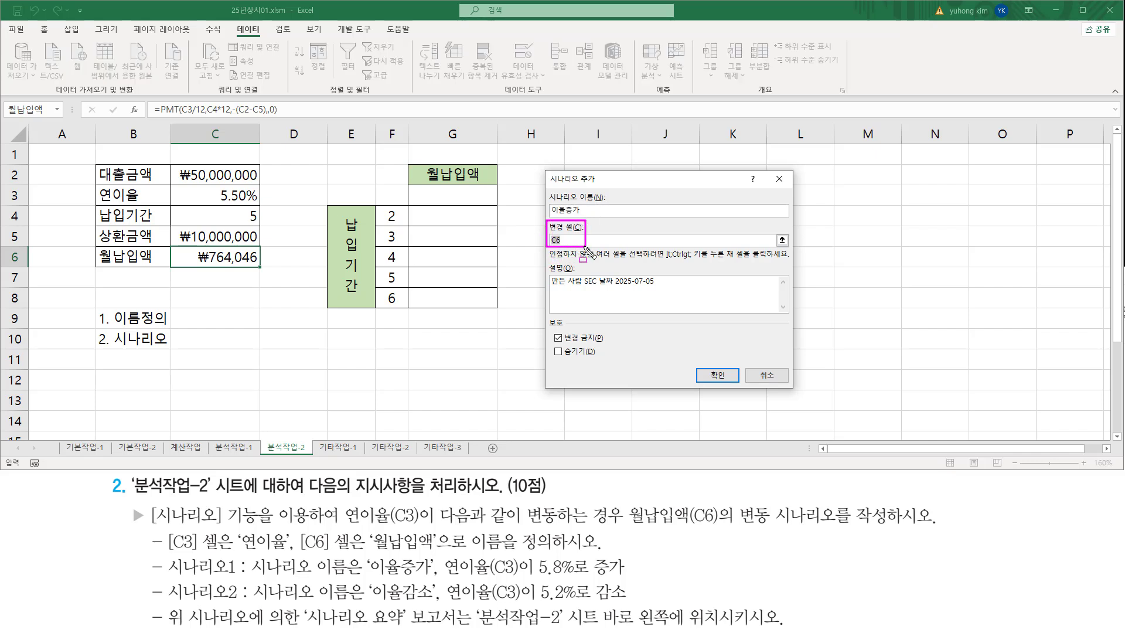
drag(212, 186, 262, 205)
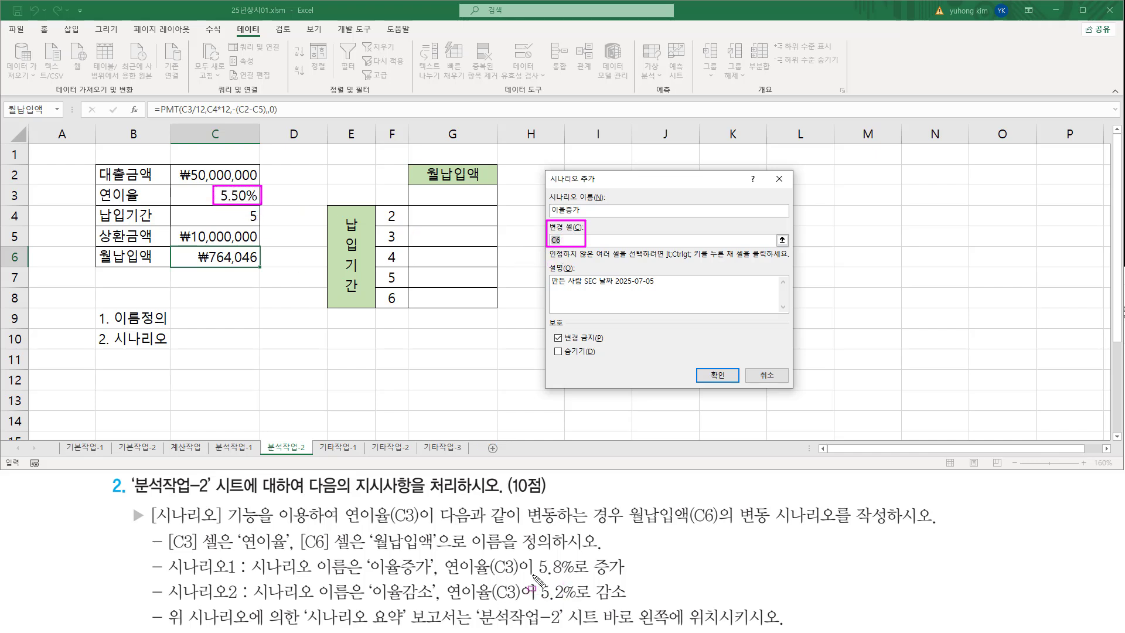
drag(530, 571, 639, 572)
key(Escape)
drag(575, 240, 550, 240)
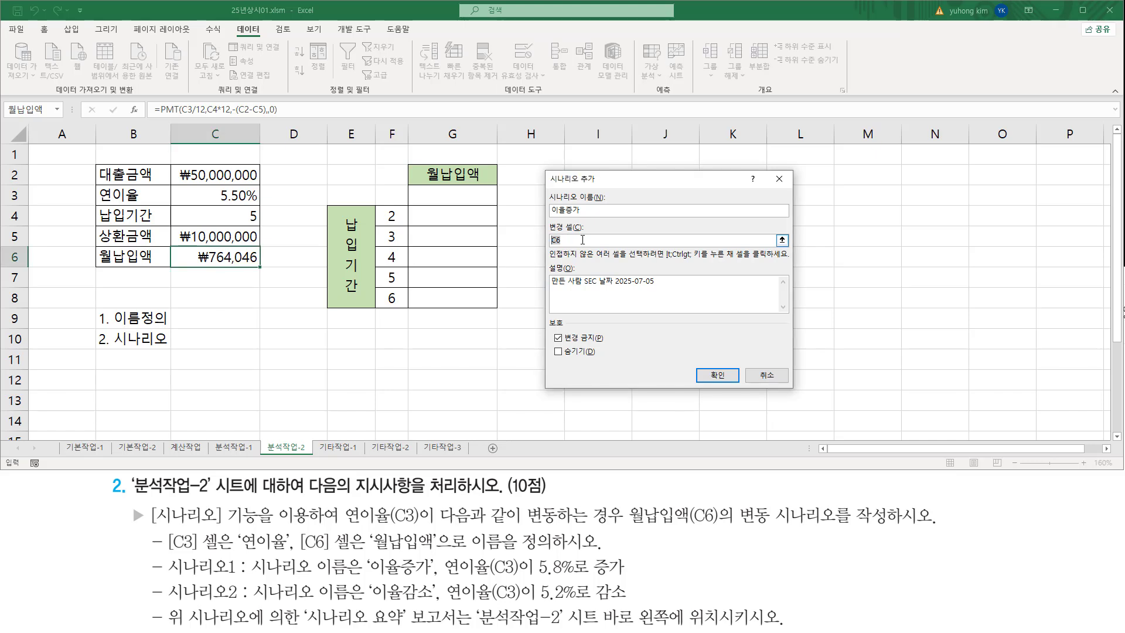
click(218, 194)
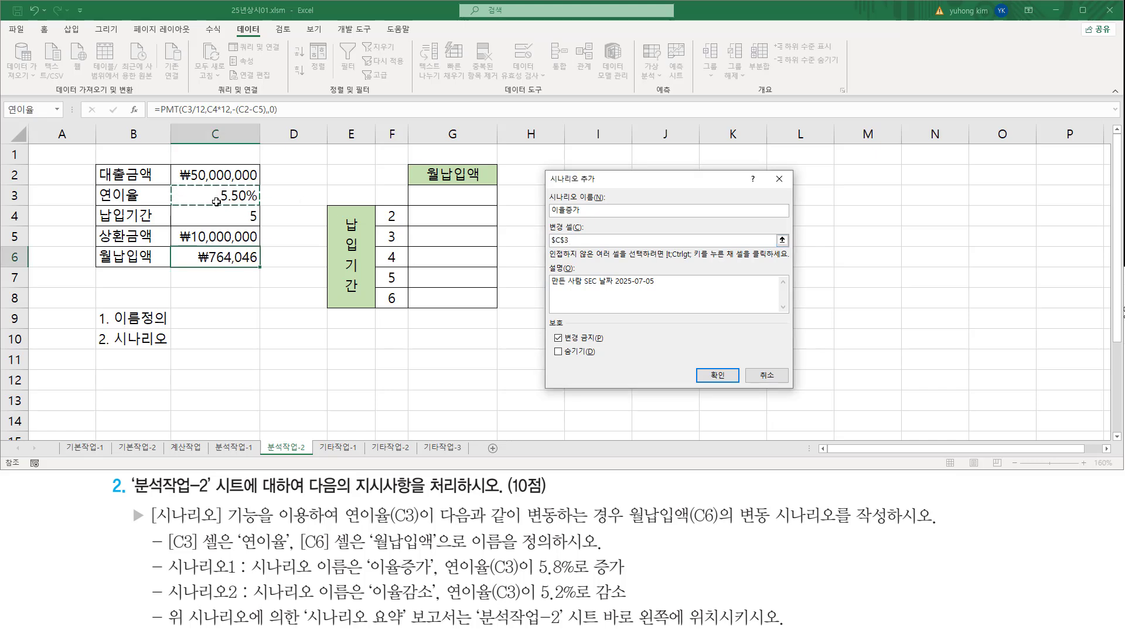
drag(549, 245, 577, 245)
drag(701, 365, 733, 387)
key(Escape)
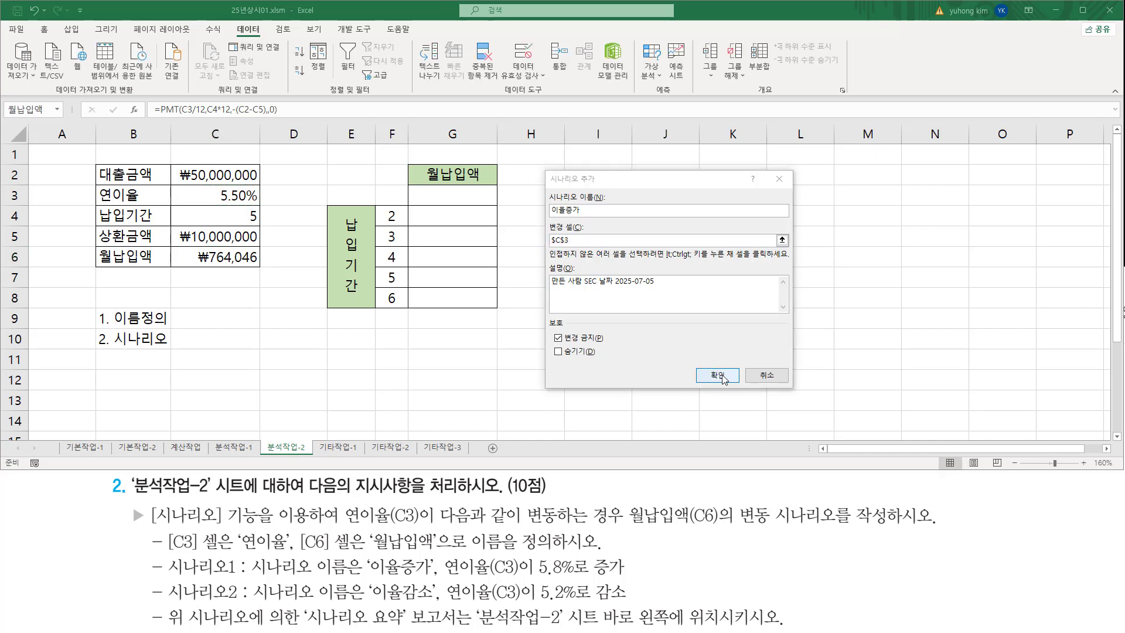
click(727, 378)
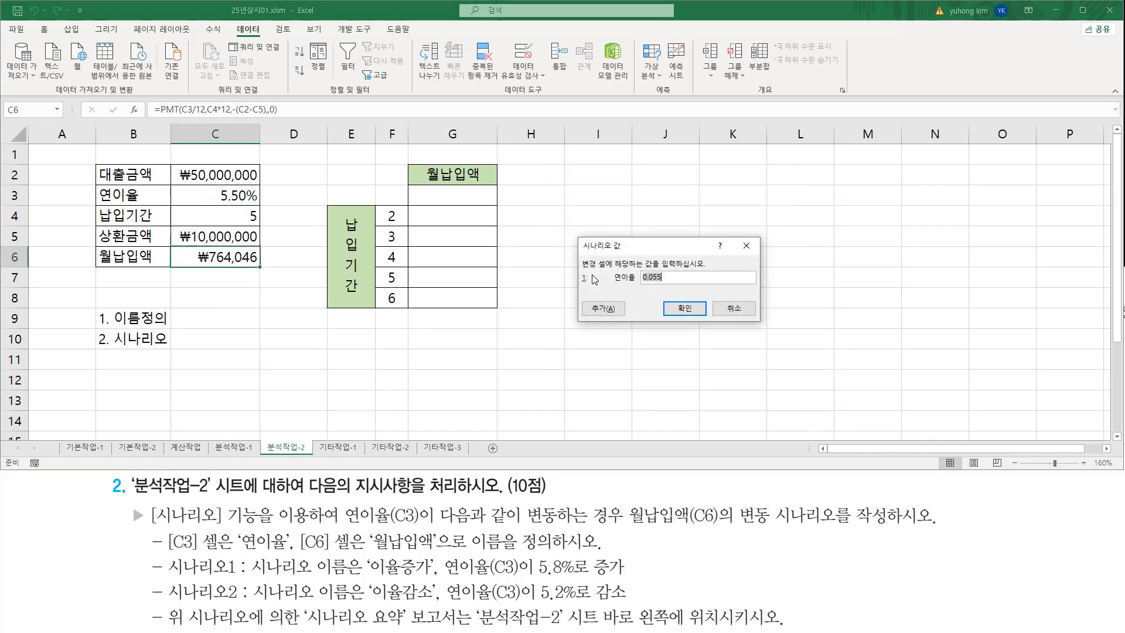
Set the 연이율 value of the 이율증가 scenario to 5.8%
drag(611, 286, 668, 285)
drag(212, 204, 259, 205)
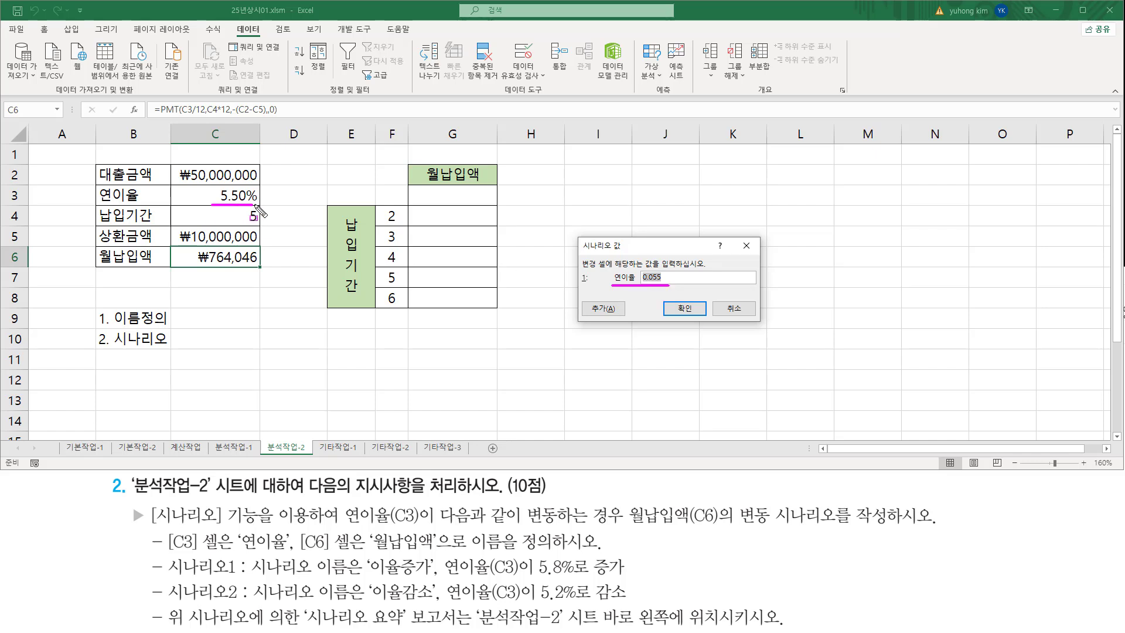
key(Escape)
click(673, 277)
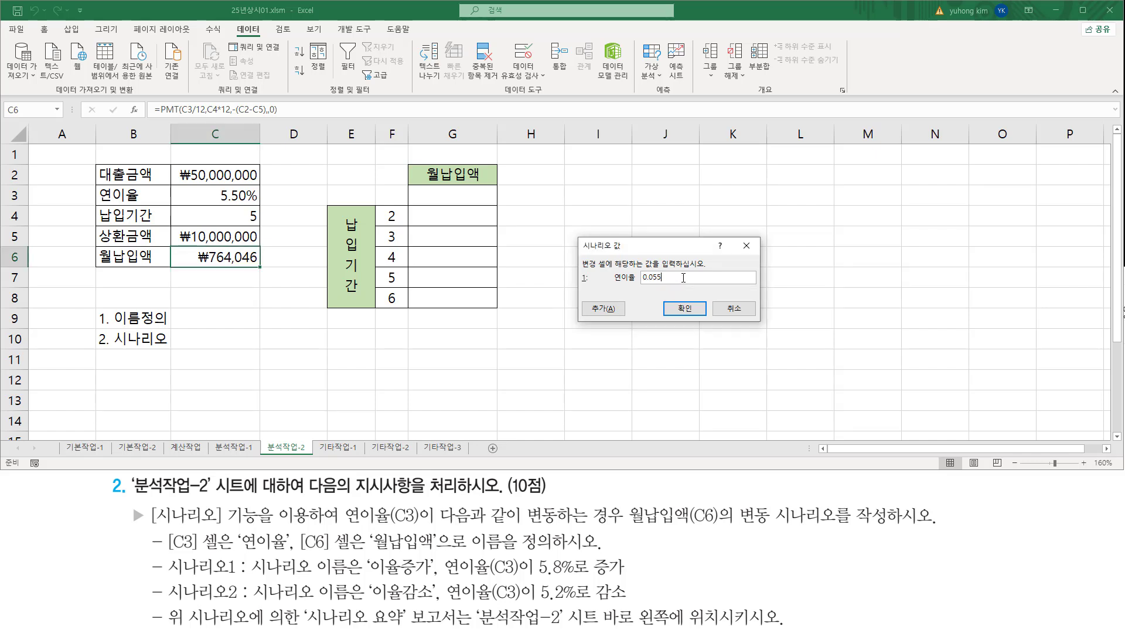
drag(665, 278, 562, 290)
drag(537, 572, 581, 572)
key(Escape)
text(5.8%)
drag(636, 286, 670, 285)
drag(638, 267, 660, 286)
drag(167, 581, 249, 604)
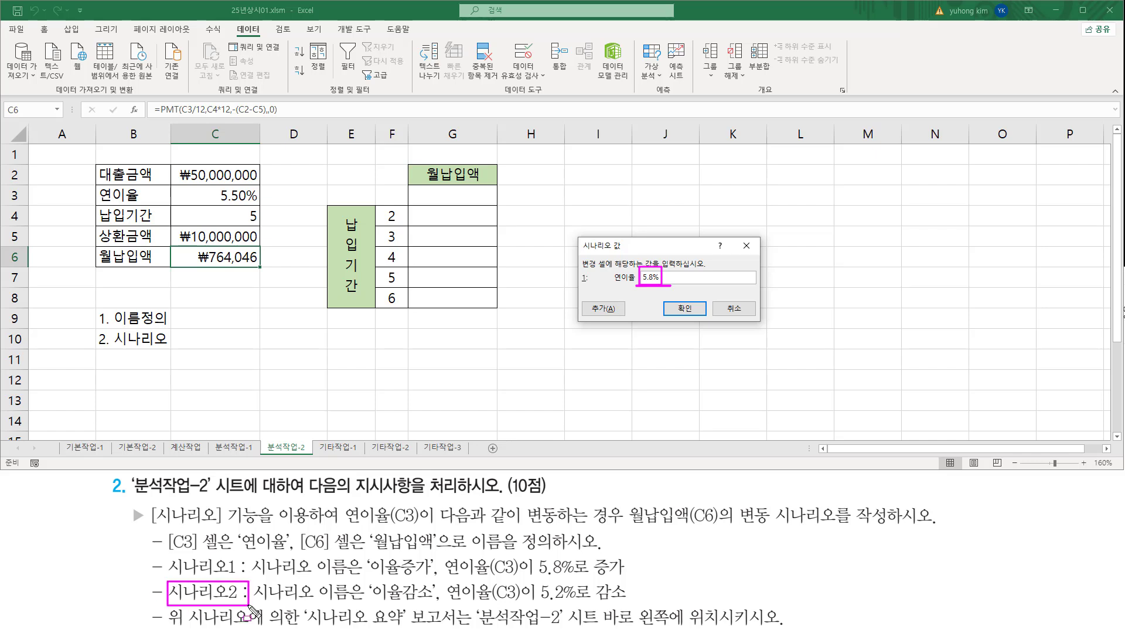
mouse_move(587, 299)
mouse_down()
mouse_move(602, 320)
mouse_move(619, 319)
mouse_up()
key(Escape)
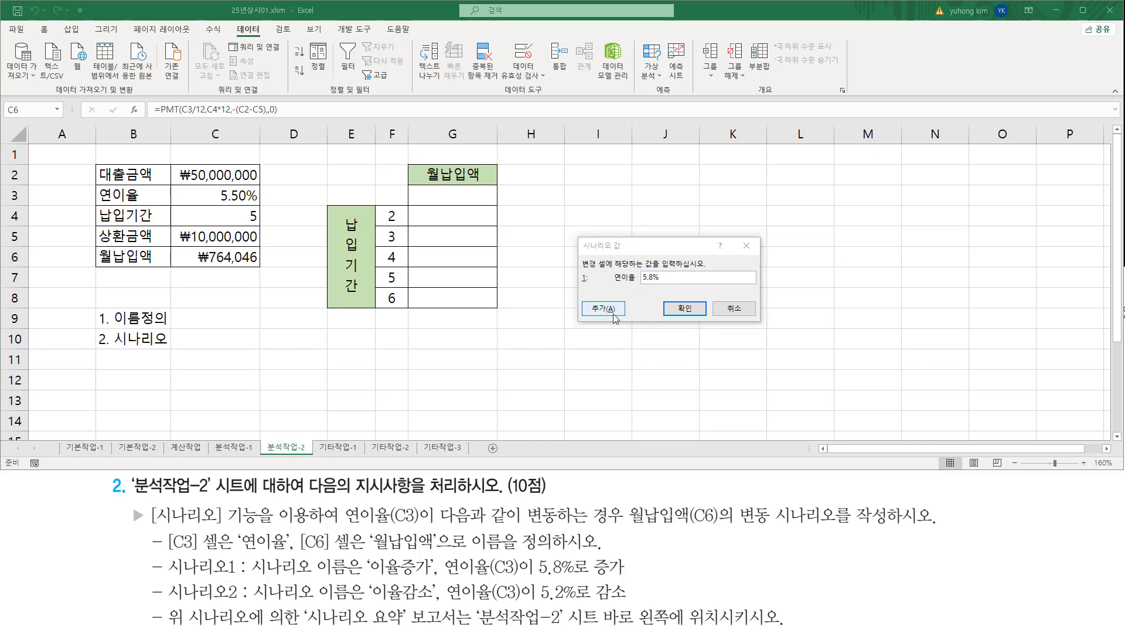
Store this scenario and add a second one named "이율감소"
click(602, 308)
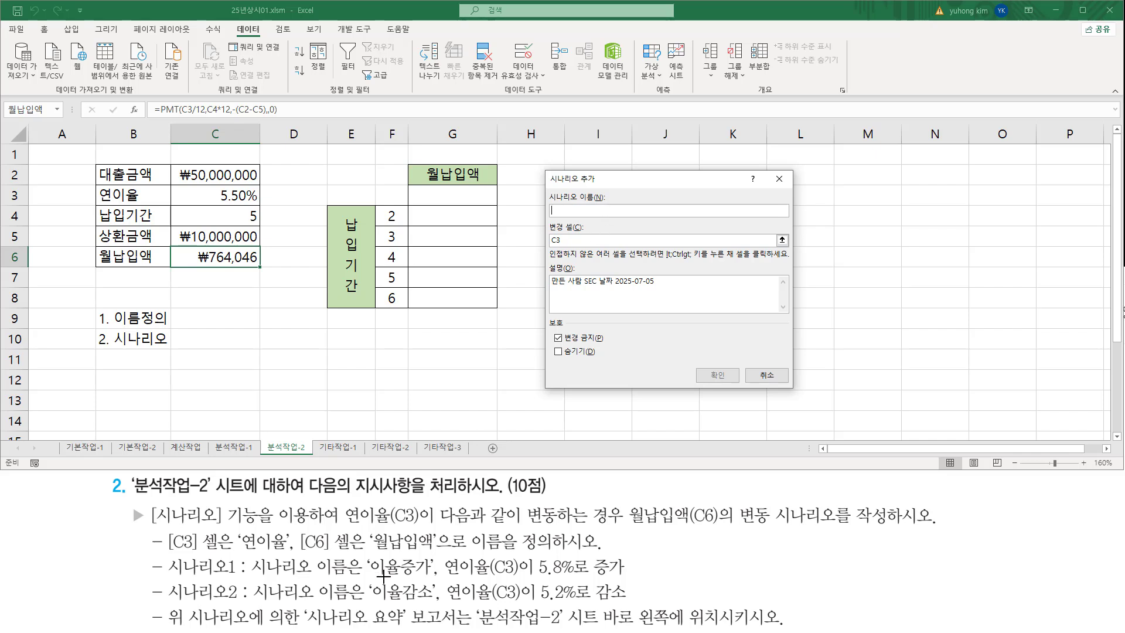
drag(168, 601, 237, 601)
drag(372, 601, 432, 601)
key(Escape)
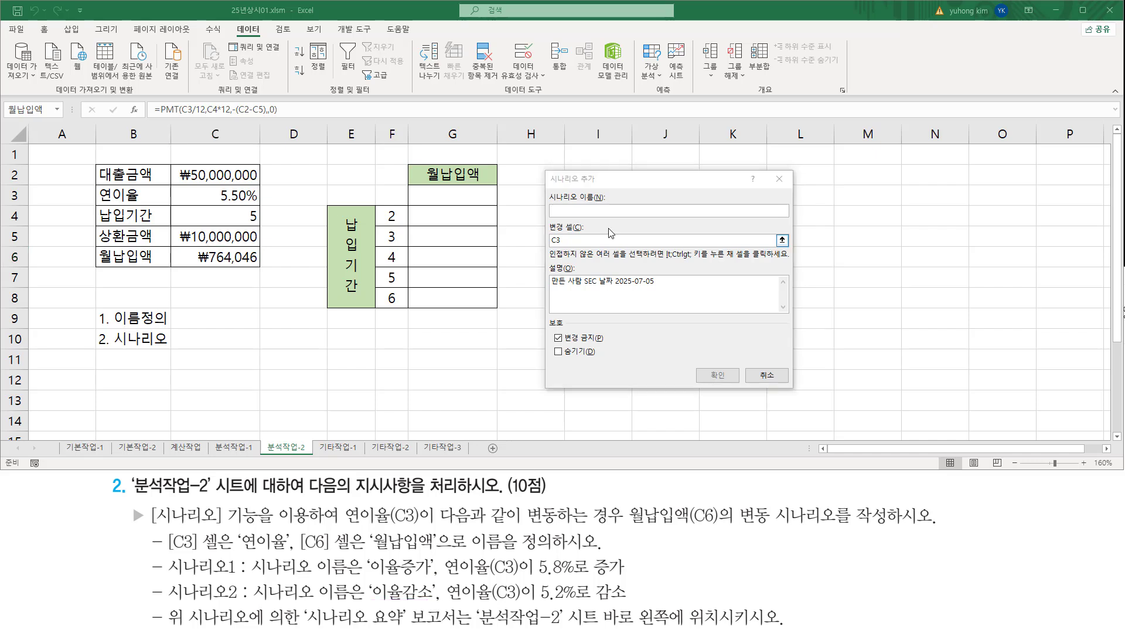
click(609, 188)
text(ㅇ)
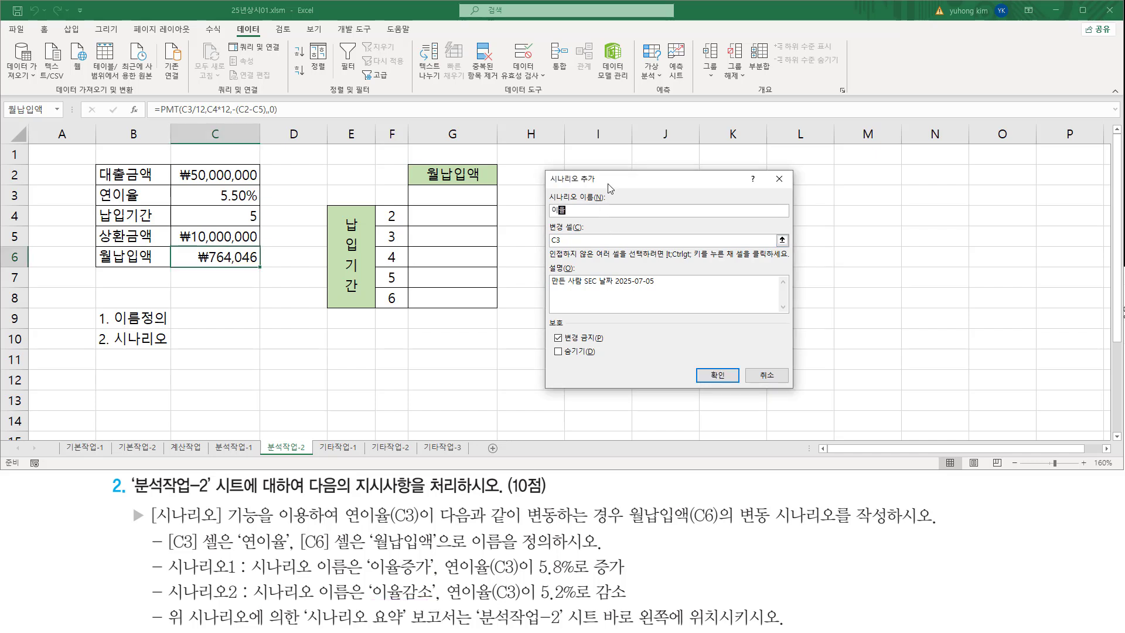
Accept C3 as the changing cell of the 이율감소 scenario
click(584, 238)
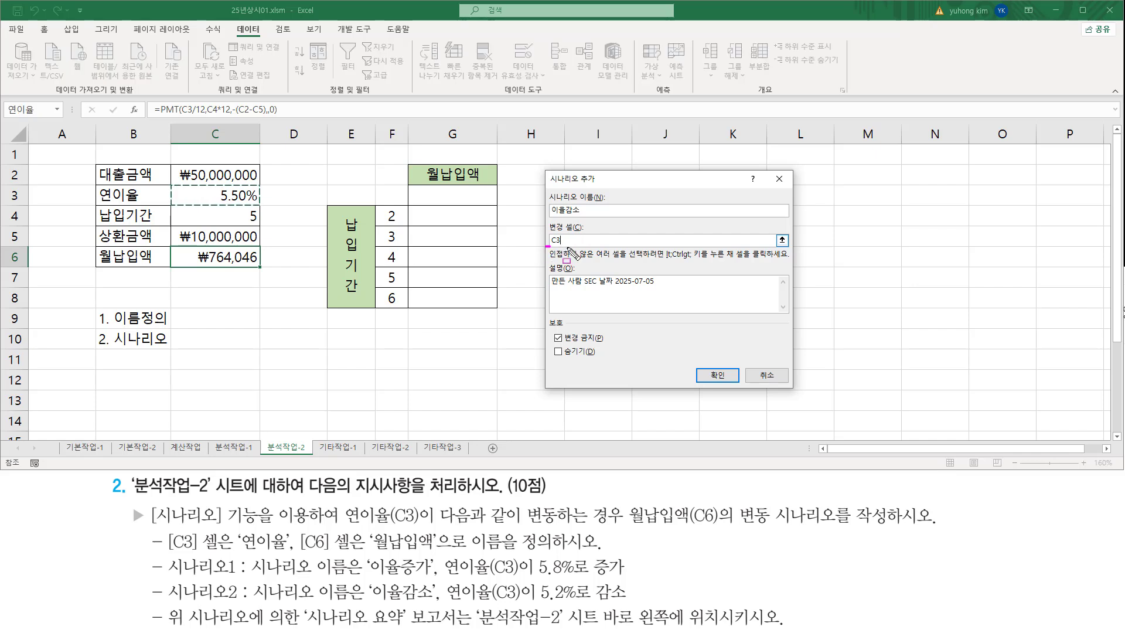
drag(547, 247, 579, 246)
mouse_move(208, 187)
mouse_down()
mouse_move(233, 208)
mouse_move(256, 203)
mouse_up()
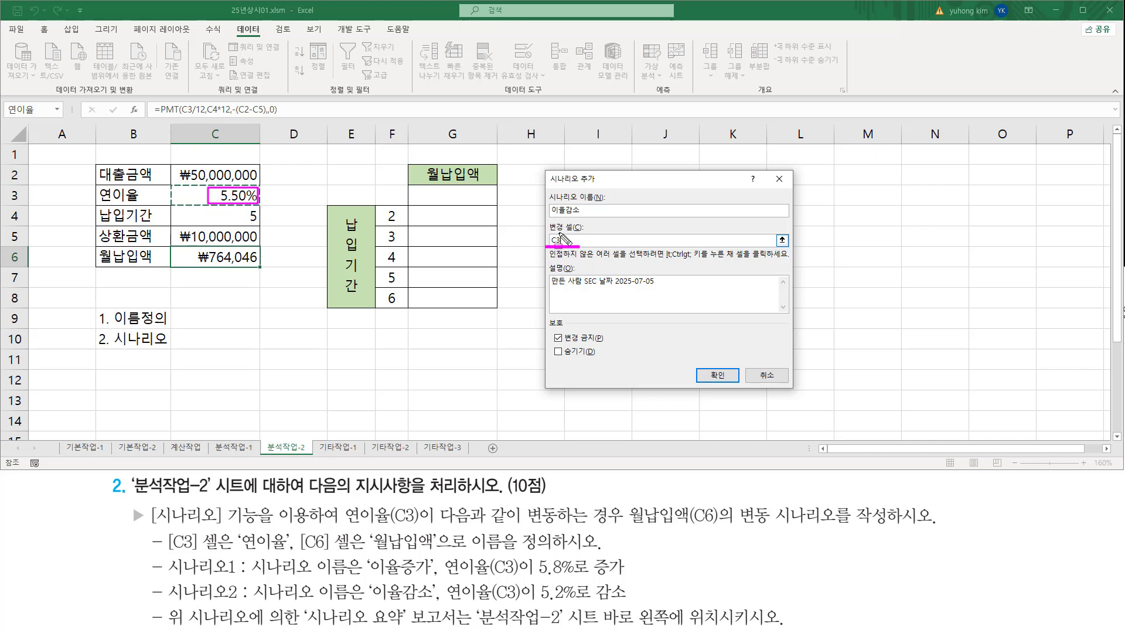
drag(706, 367, 735, 384)
key(Escape)
click(719, 375)
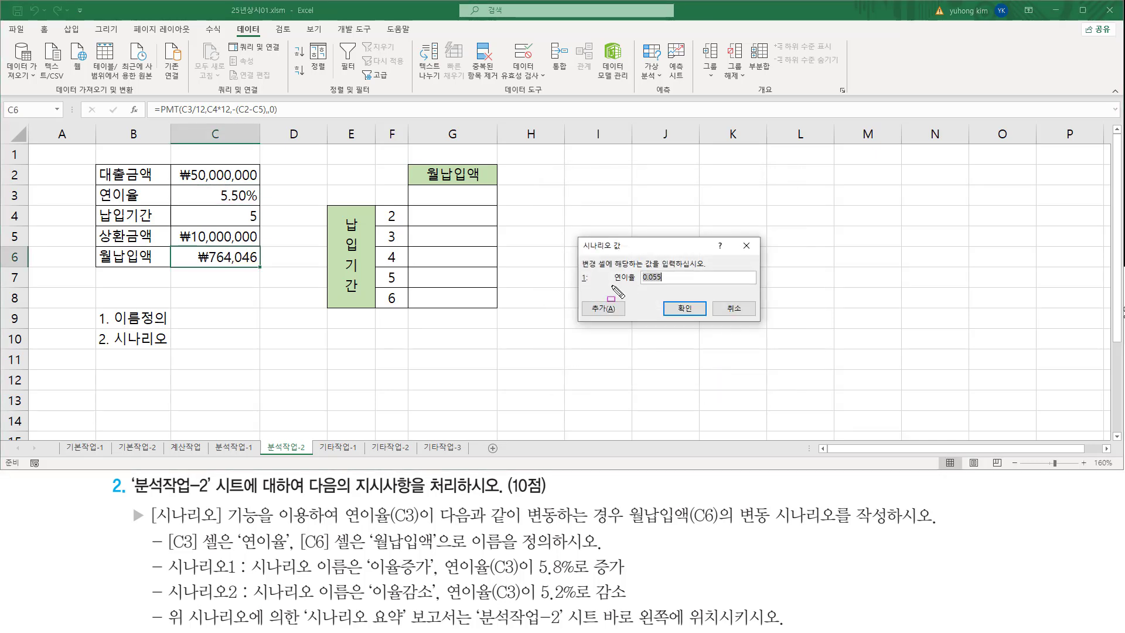
Set the 연이율 value of the 이율감소 scenario to 0.052 and store the scenario
drag(612, 285, 668, 284)
drag(215, 201, 273, 201)
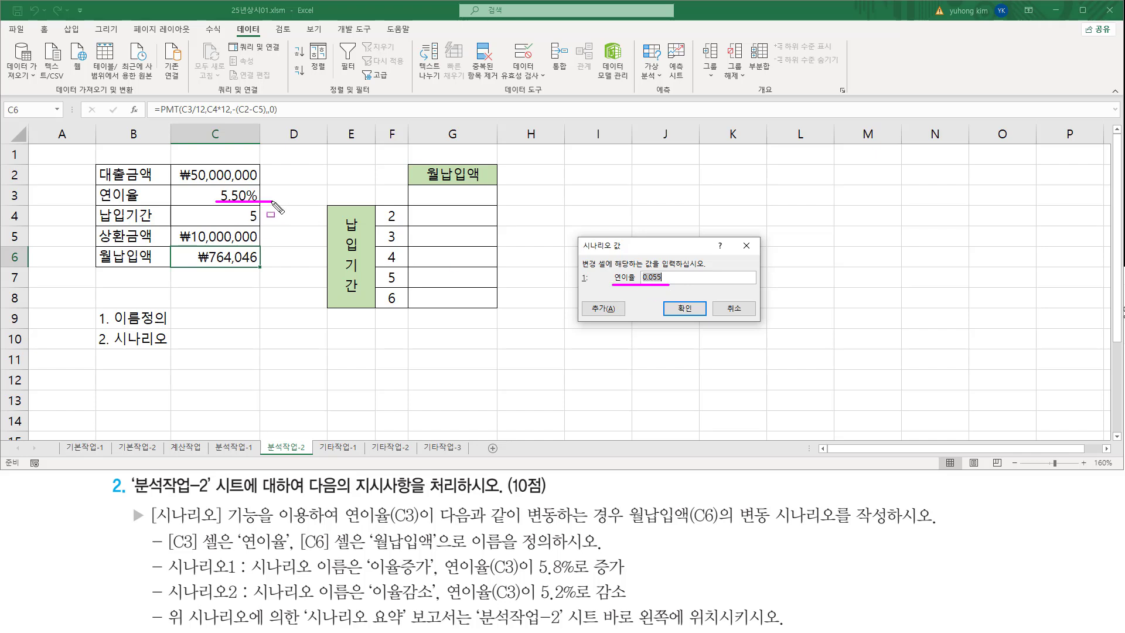
drag(535, 600, 578, 600)
key(Escape)
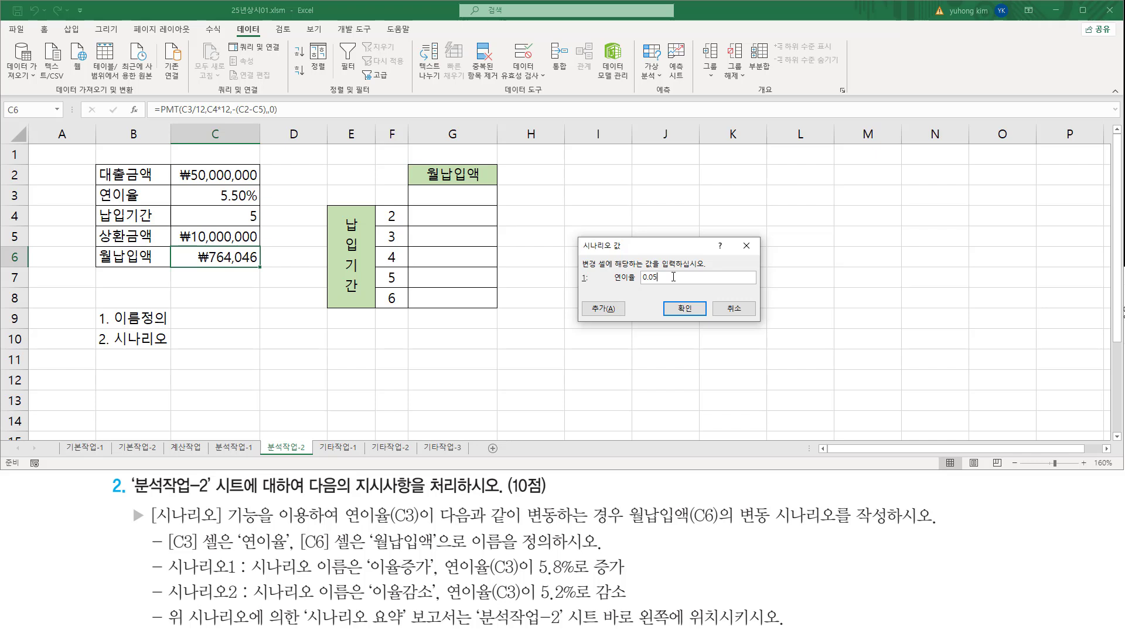
text(52)
drag(633, 286, 670, 286)
drag(664, 301, 704, 317)
key(Escape)
click(690, 311)
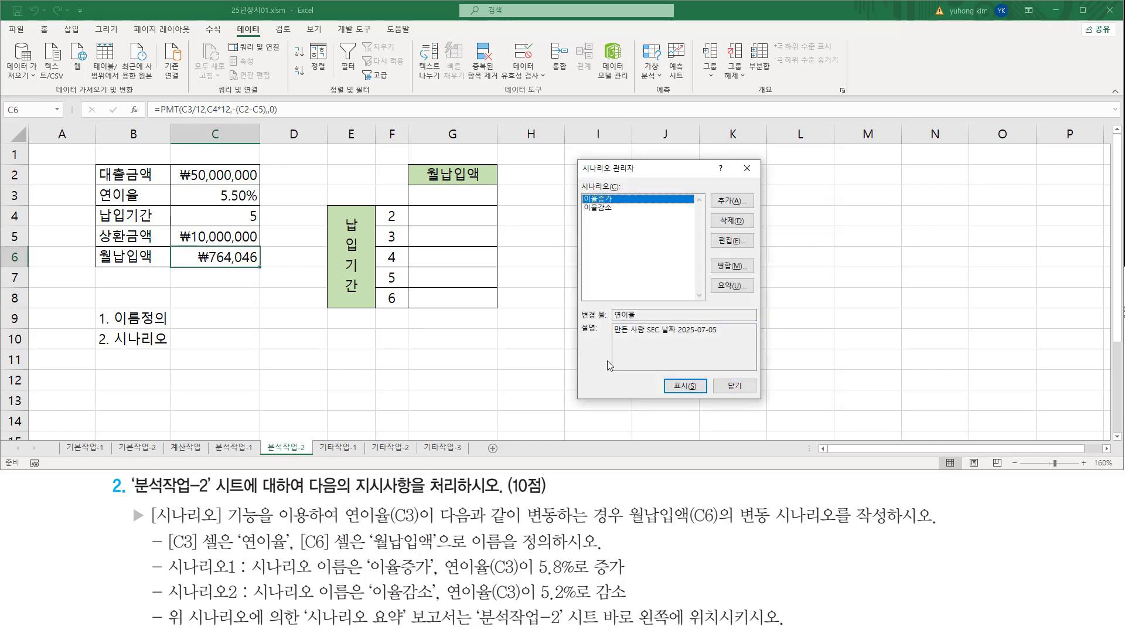
Start a summary of both scenarios with 시나리오 요약 as the report type
drag(580, 189, 625, 216)
mouse_move(714, 278)
mouse_down()
mouse_move(728, 296)
mouse_move(748, 294)
mouse_up()
click(732, 285)
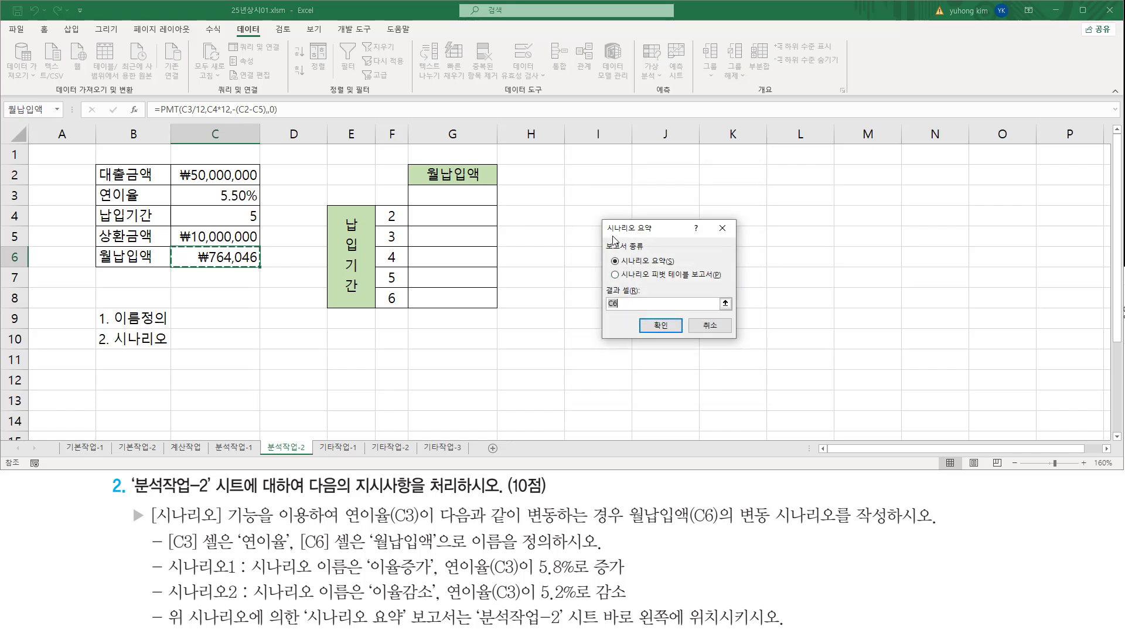
mouse_move(604, 222)
mouse_down()
mouse_move(645, 289)
mouse_move(735, 340)
mouse_up()
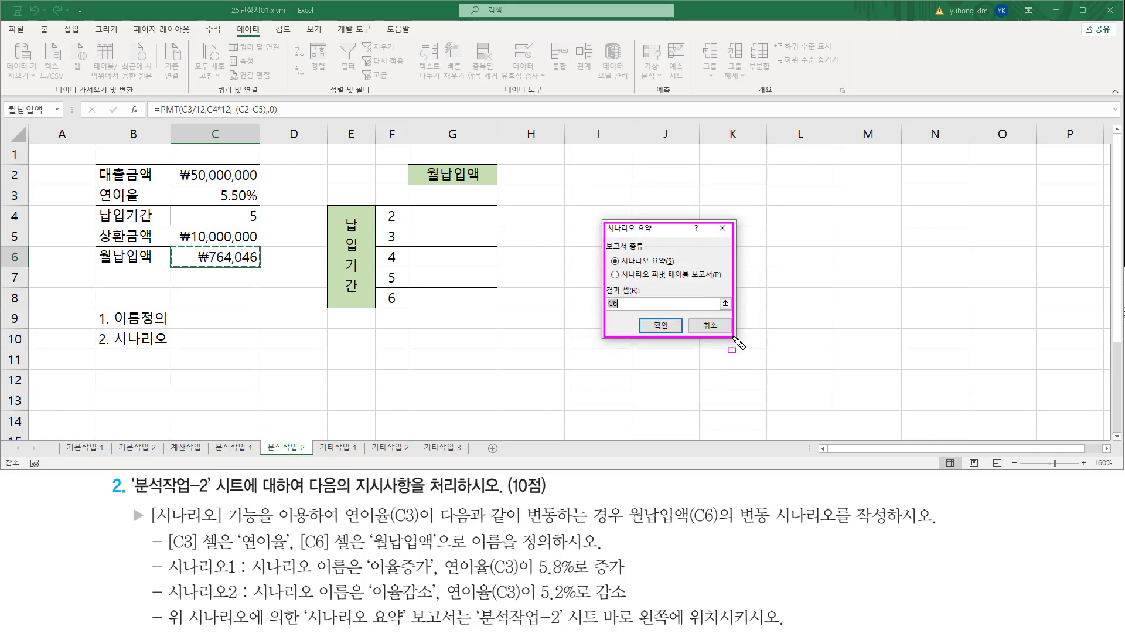
key(Escape)
drag(604, 238, 729, 289)
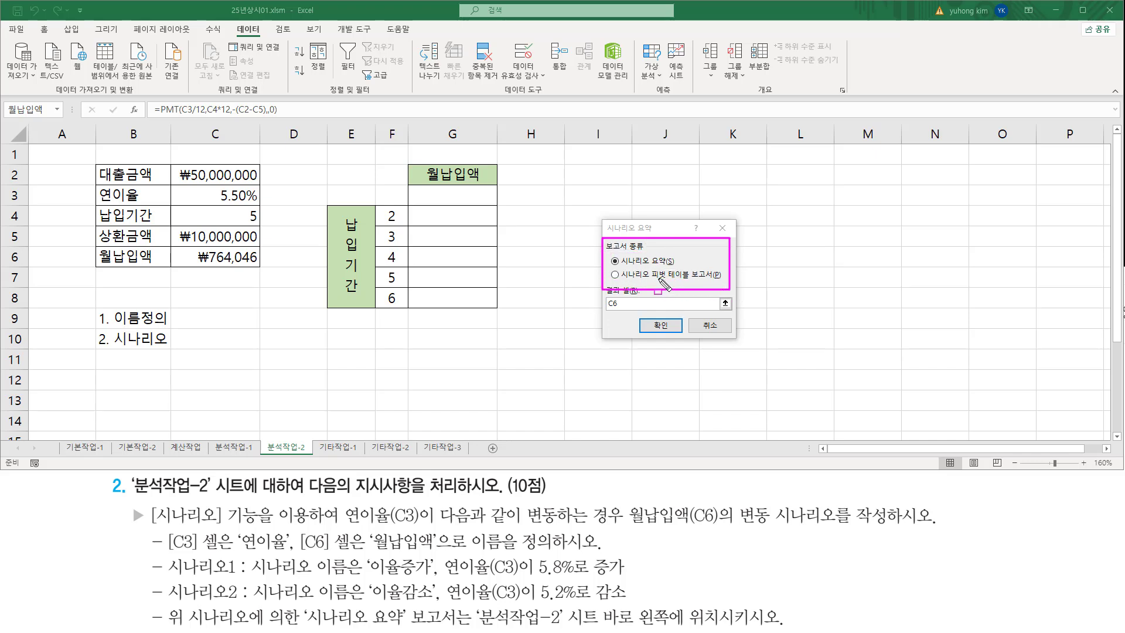
drag(652, 280, 712, 279)
drag(608, 253, 679, 270)
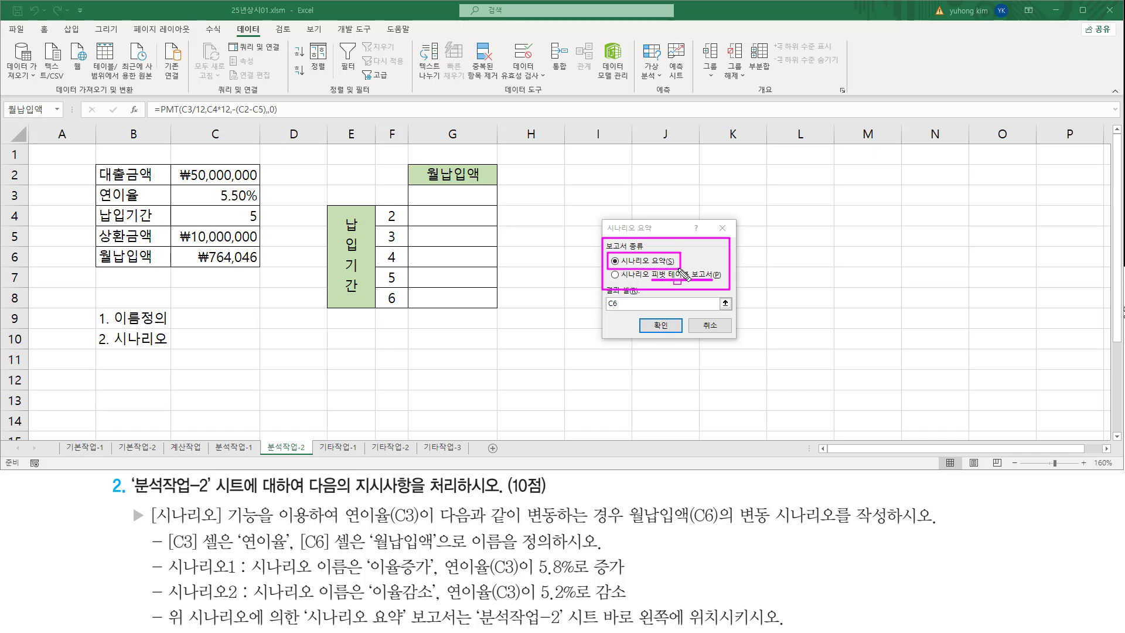
key(Escape)
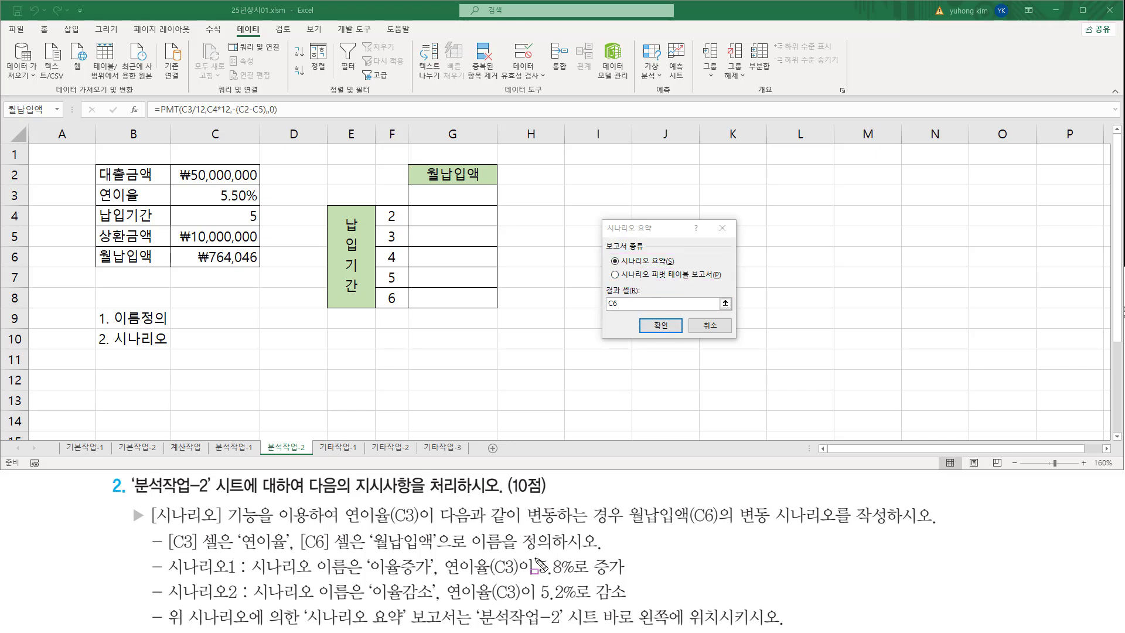
Use C6 as the result cell and generate the scenario summary report
drag(533, 556, 577, 604)
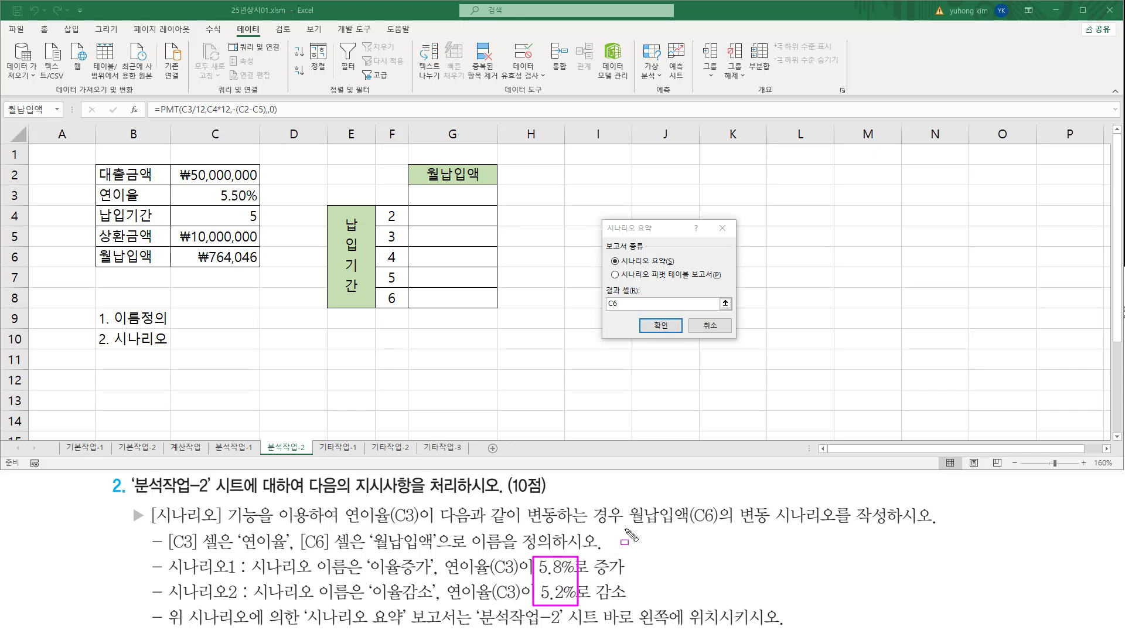
mouse_move(625, 529)
mouse_down()
mouse_move(729, 528)
mouse_move(733, 502)
mouse_move(908, 523)
mouse_up()
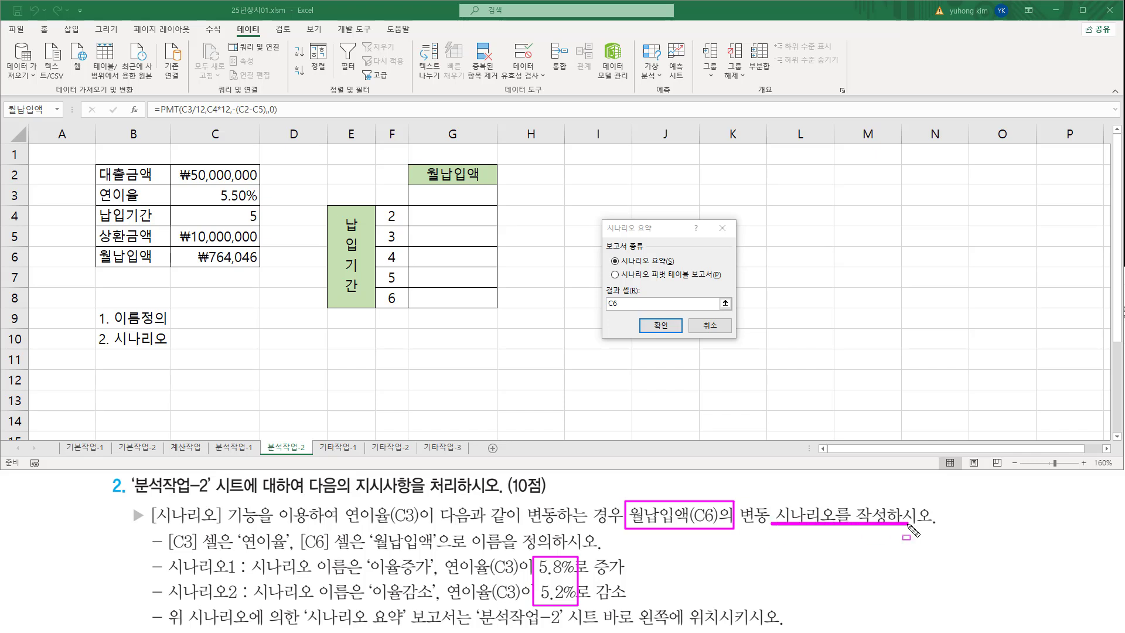
key(Escape)
click(627, 303)
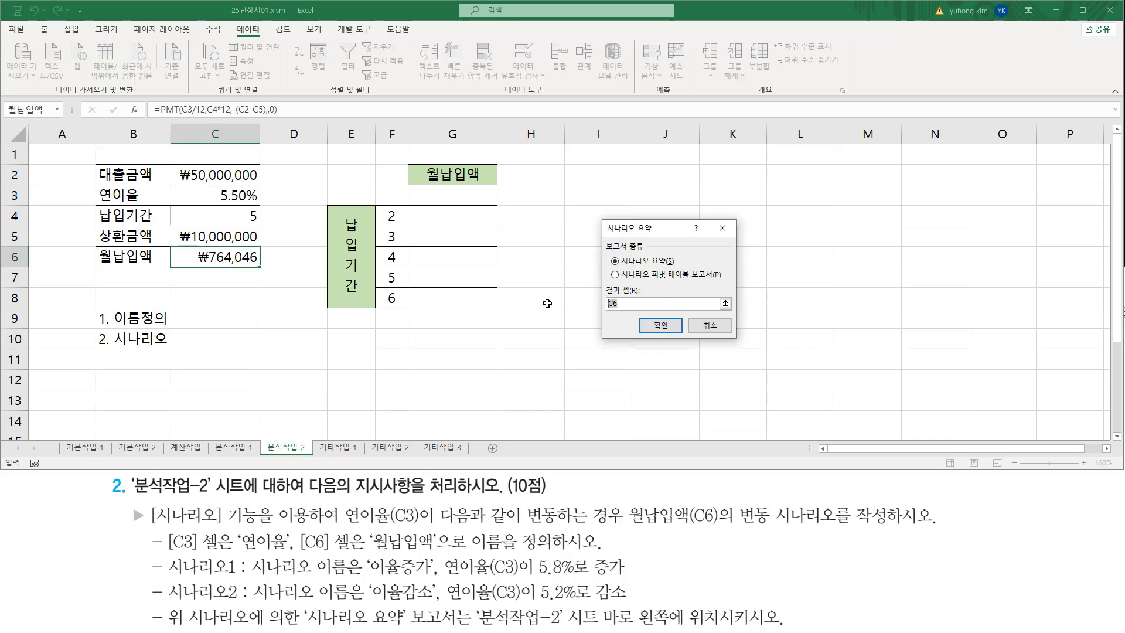
key(ctrl+2)
drag(214, 184, 259, 201)
drag(183, 246, 219, 275)
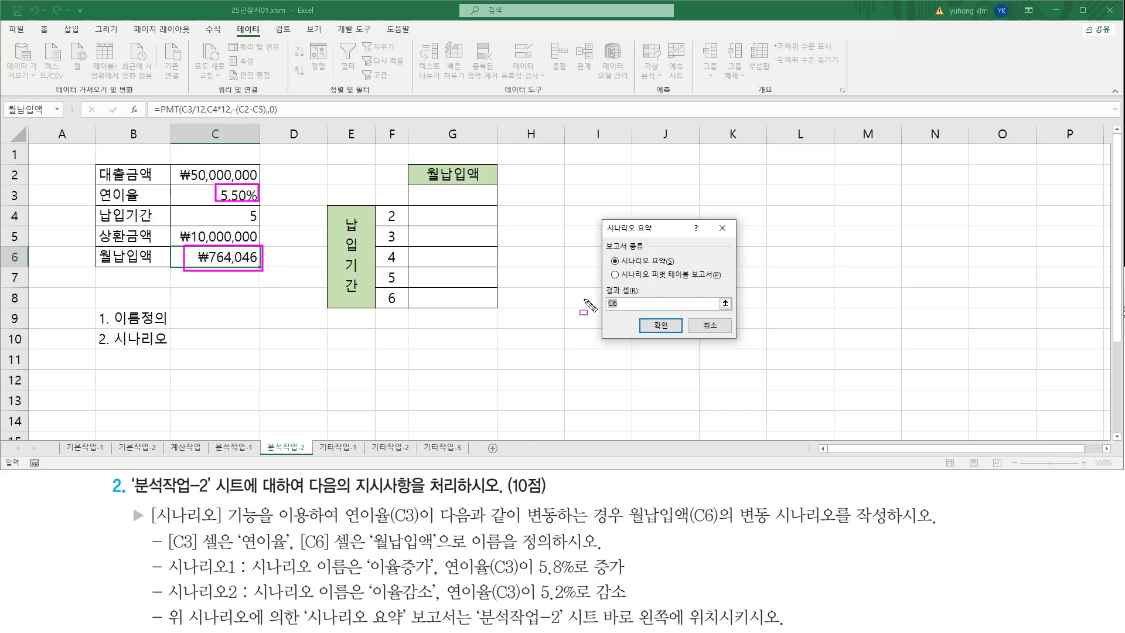
key(Escape)
drag(635, 301, 584, 305)
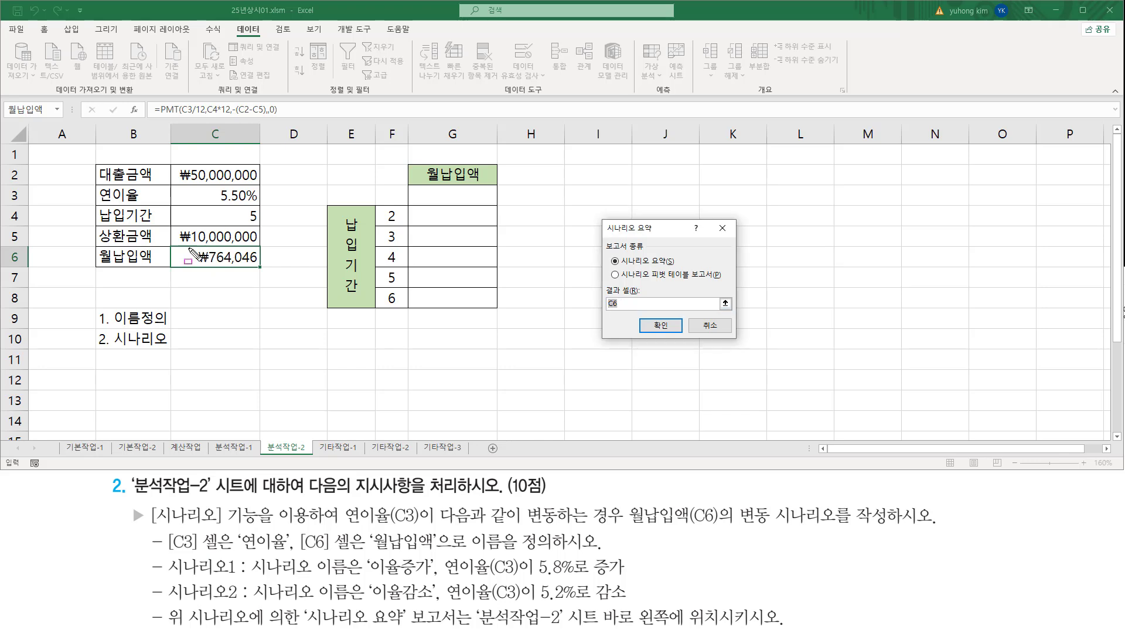
drag(188, 247, 264, 268)
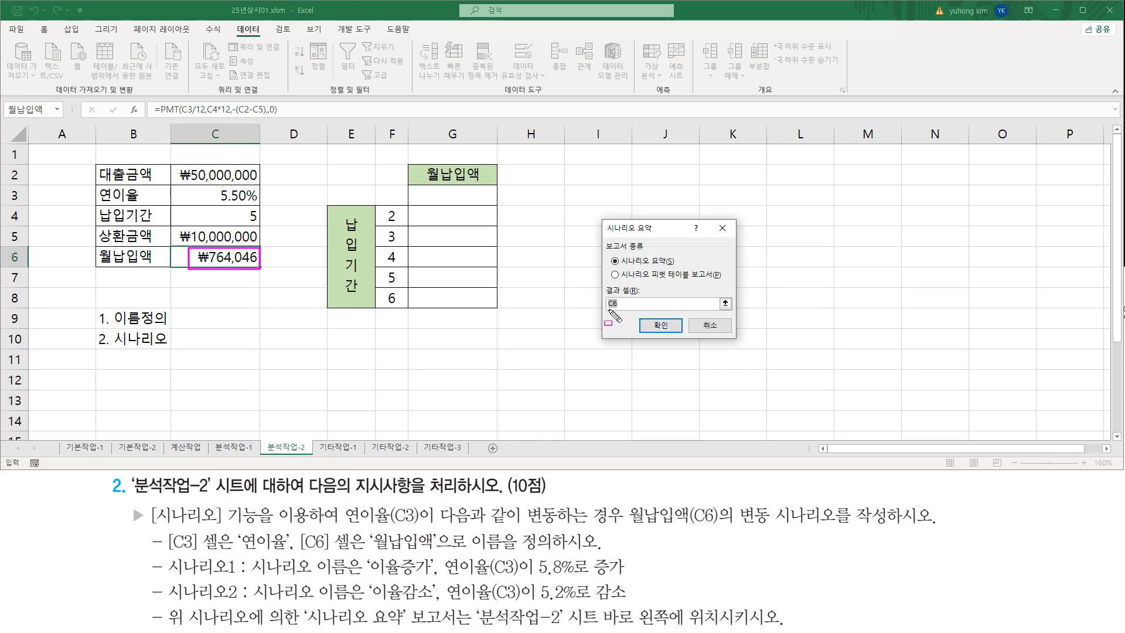
mouse_move(604, 309)
mouse_down()
mouse_move(628, 309)
mouse_move(625, 300)
mouse_up()
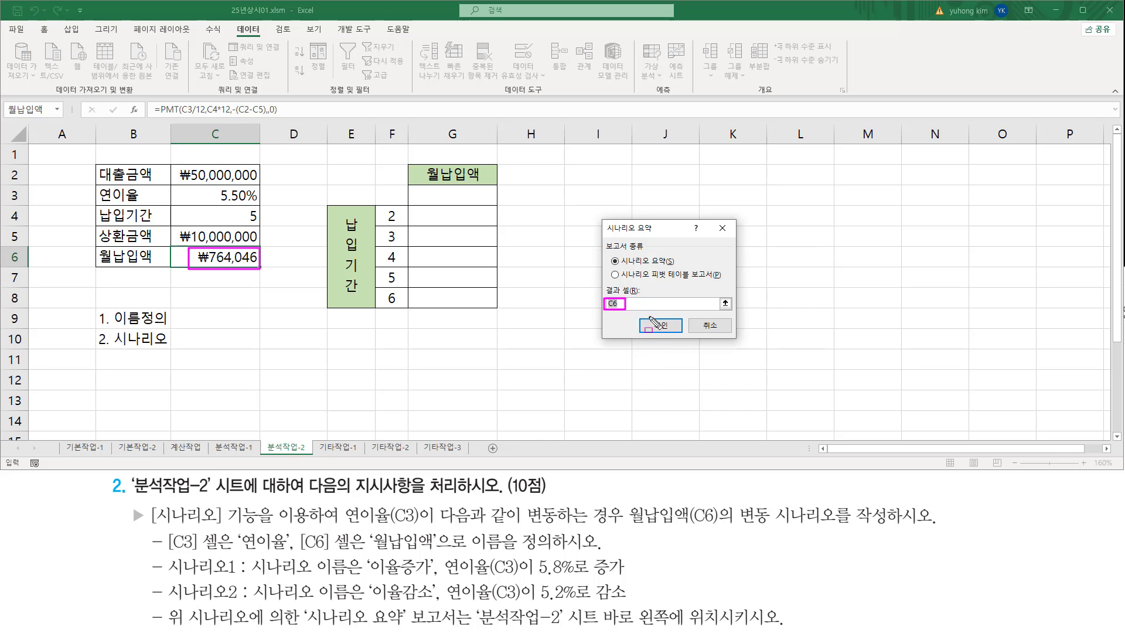
drag(648, 316, 676, 338)
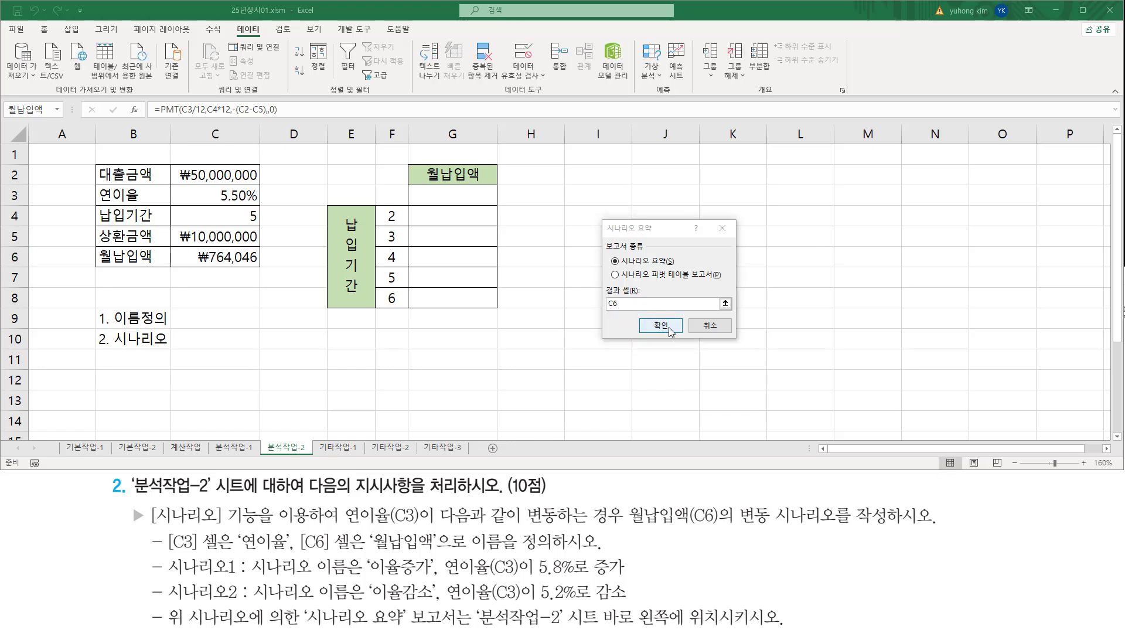
click(660, 325)
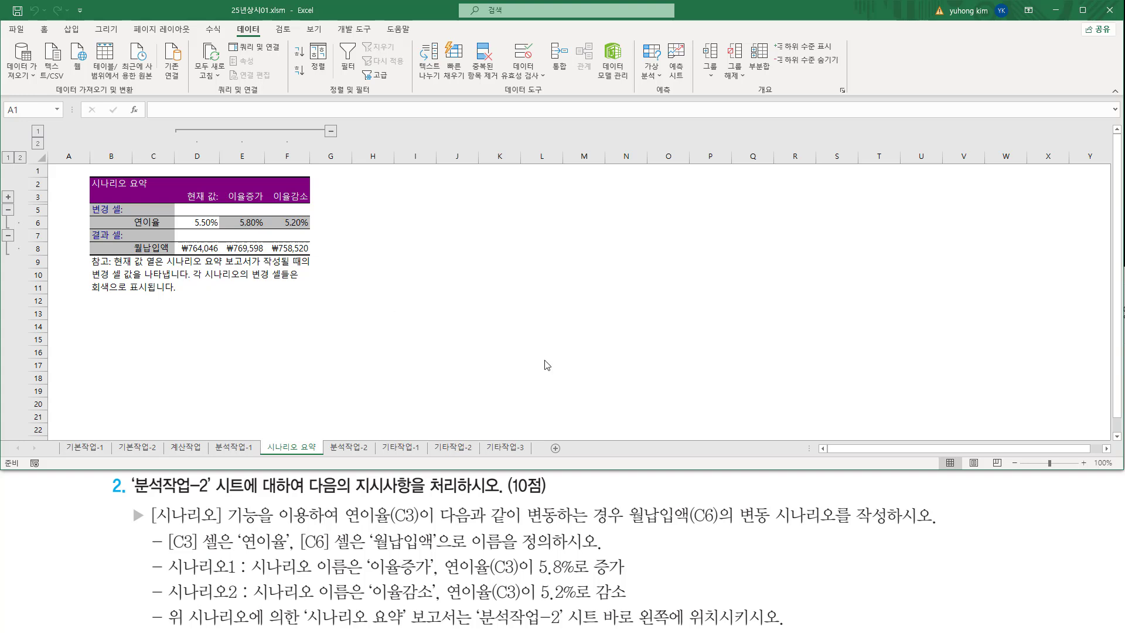
Examine the 시나리오 요약 report's 연이율 and 월납입액 figures for the current values and both scenarios
drag(262, 434, 321, 457)
mouse_move(90, 171)
mouse_down()
mouse_move(111, 249)
mouse_move(315, 294)
mouse_up()
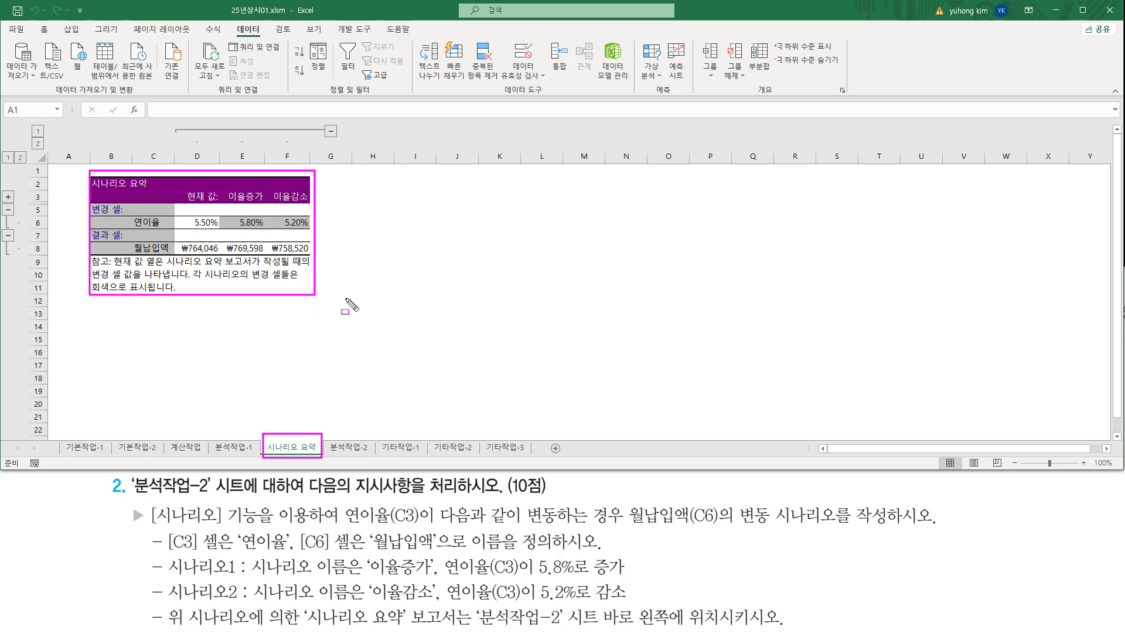
key(Escape)
ctrl+scroll(210, 282, up, 4)
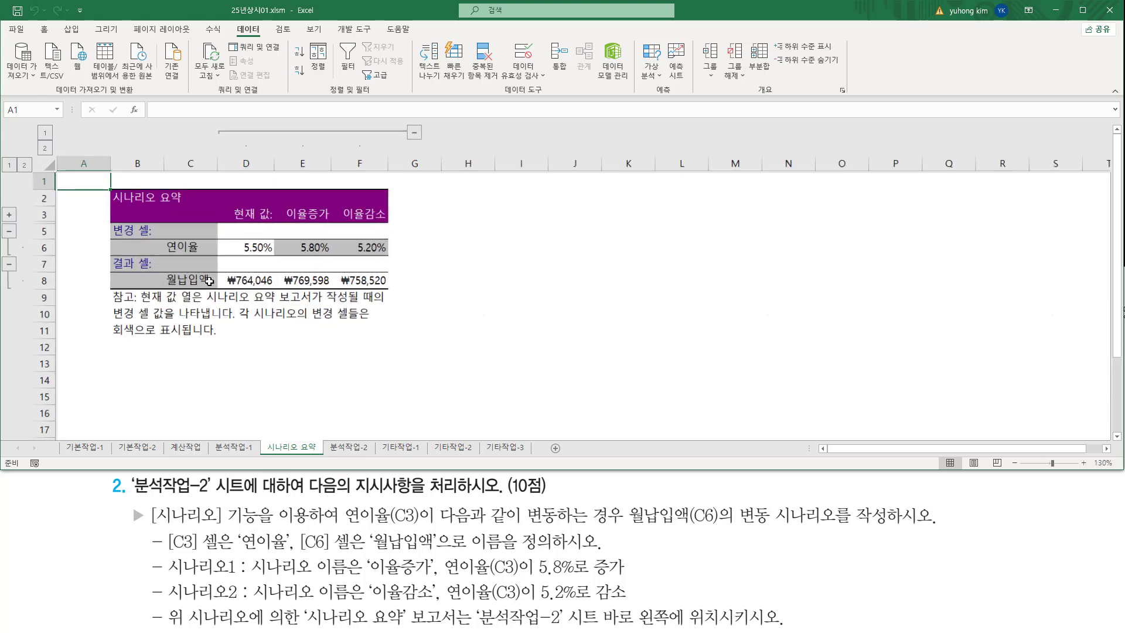
key(ctrl+2)
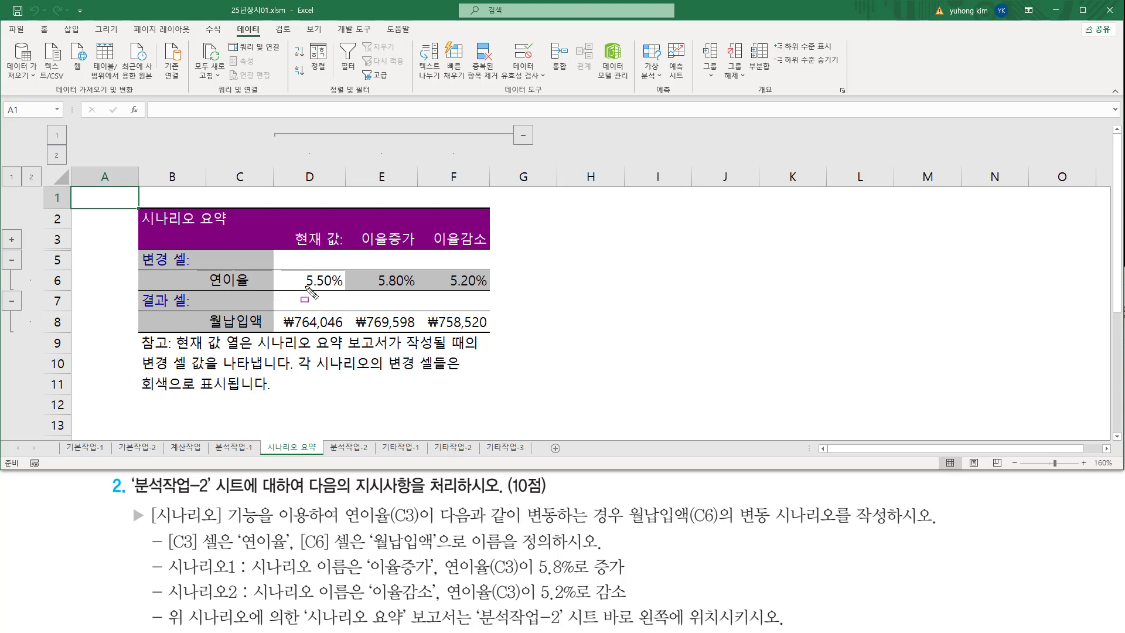
drag(295, 271, 343, 289)
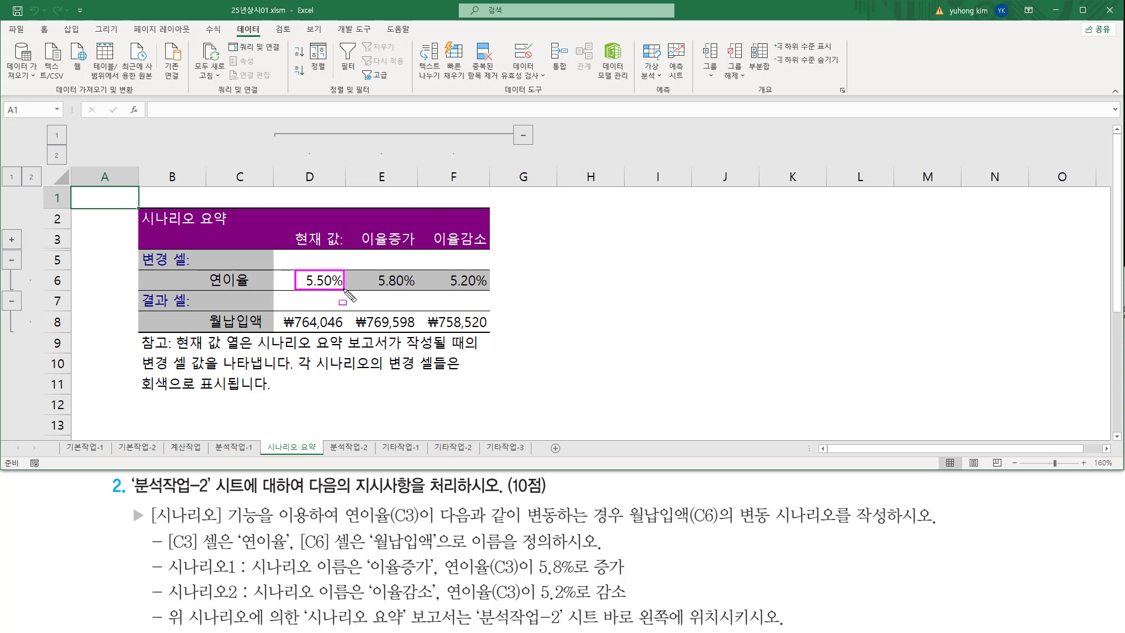
drag(279, 311, 346, 332)
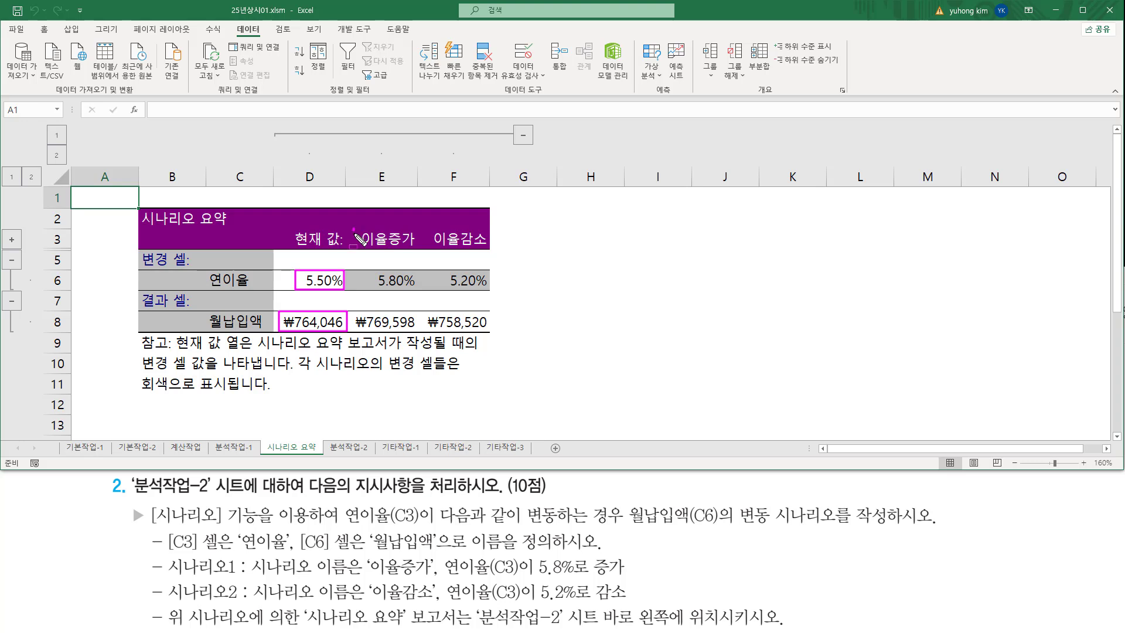
mouse_move(352, 229)
mouse_down()
mouse_move(383, 324)
mouse_move(419, 335)
mouse_up()
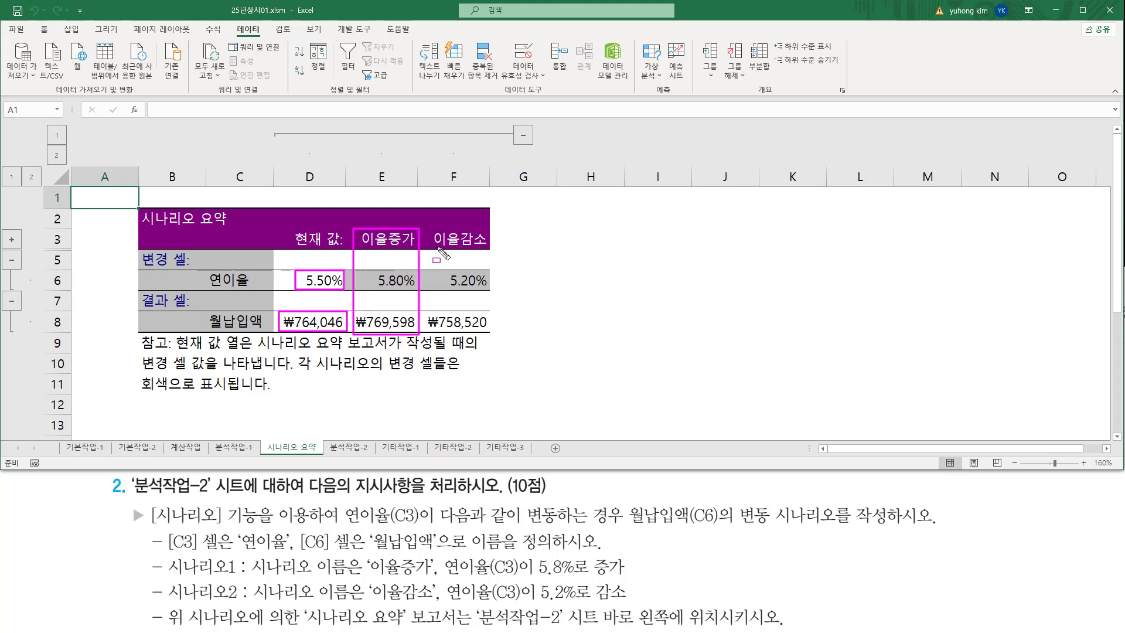
mouse_move(426, 228)
mouse_down()
mouse_move(463, 267)
mouse_move(483, 269)
mouse_move(492, 335)
mouse_up()
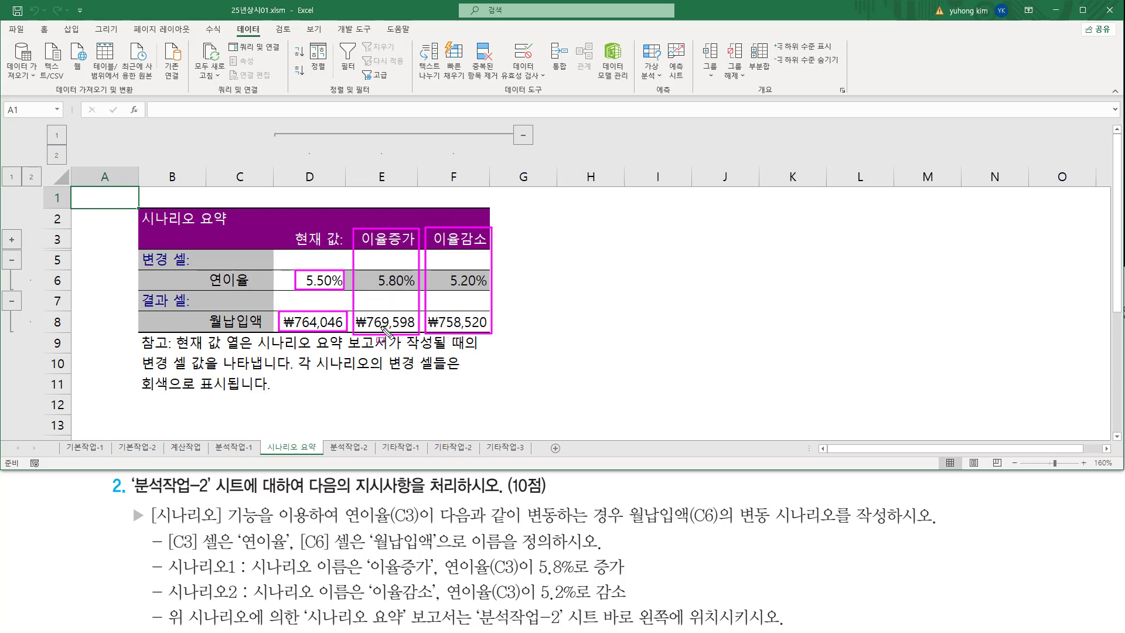
key(Escape)
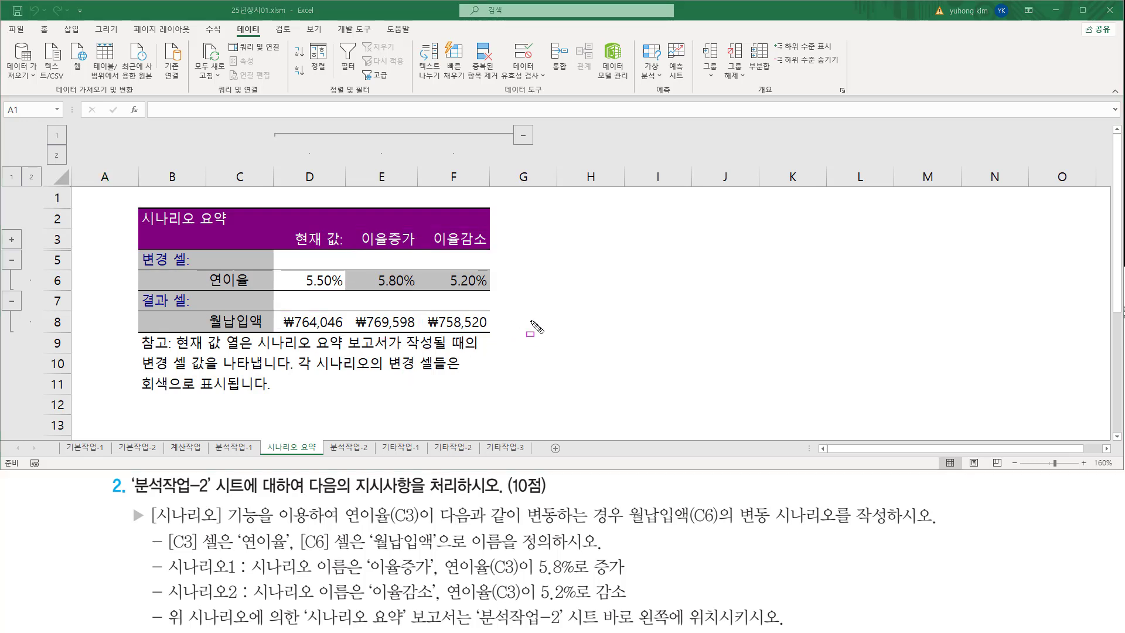
Check the report's scenario names, cell names and changed 연이율 values against the task instructions
drag(357, 233, 498, 261)
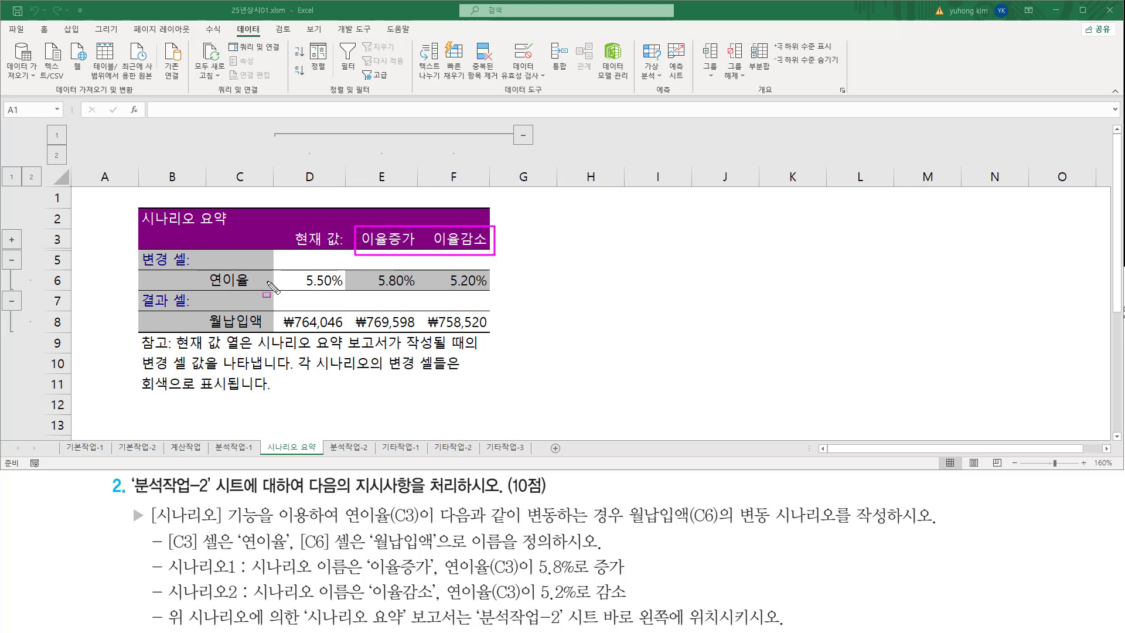
mouse_move(206, 265)
mouse_down()
mouse_move(205, 310)
mouse_move(268, 331)
mouse_up()
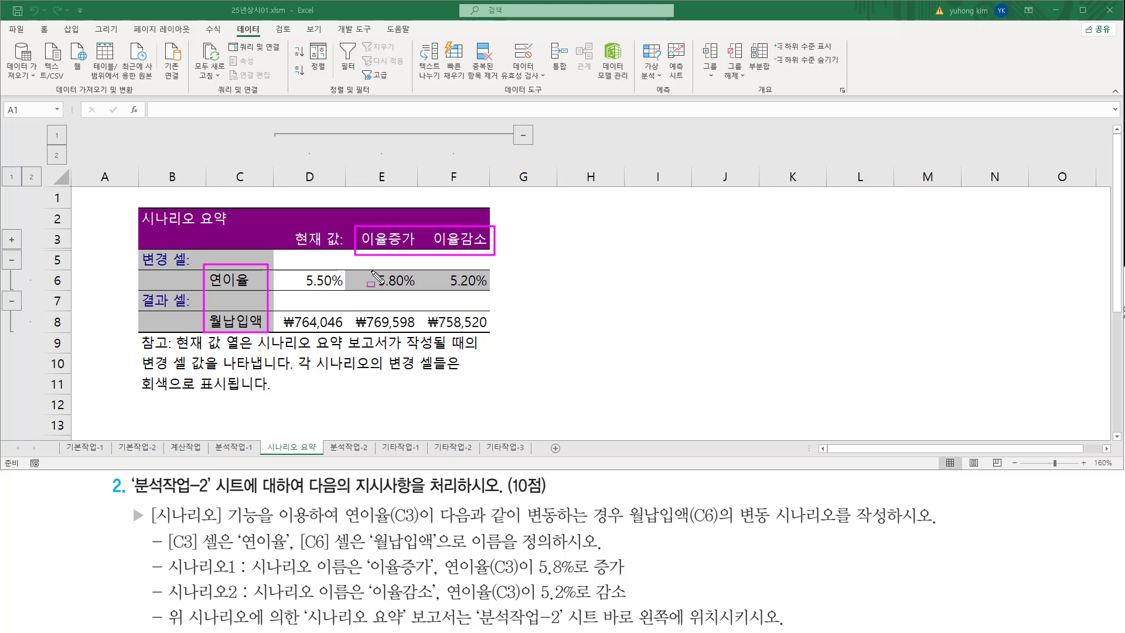
mouse_move(370, 271)
mouse_down()
mouse_move(401, 285)
mouse_move(489, 292)
mouse_up()
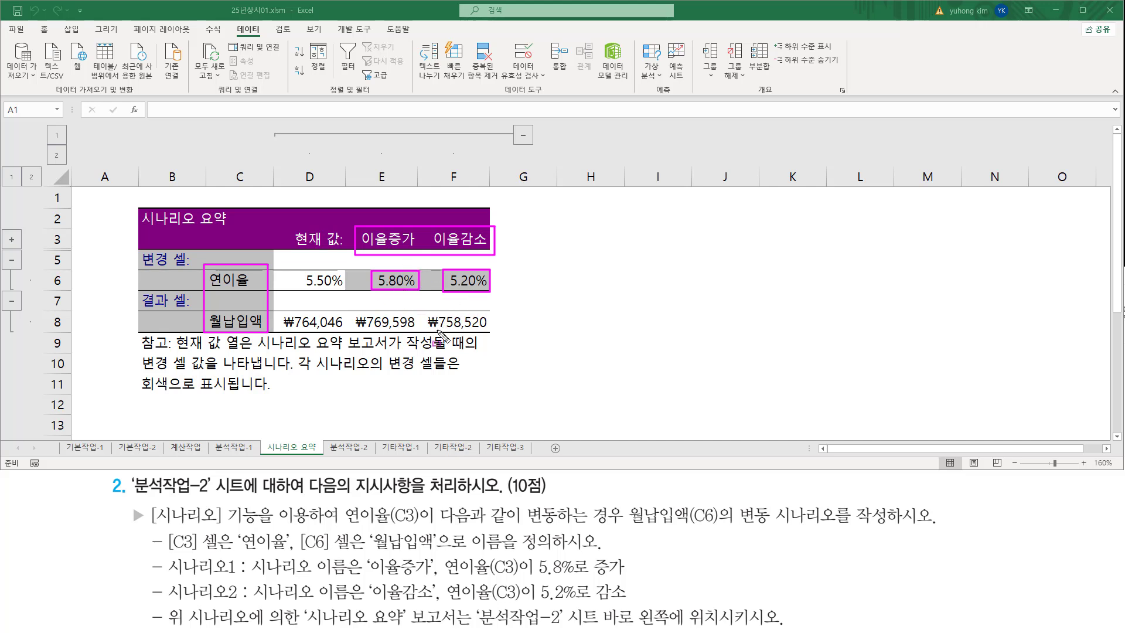
key(Escape)
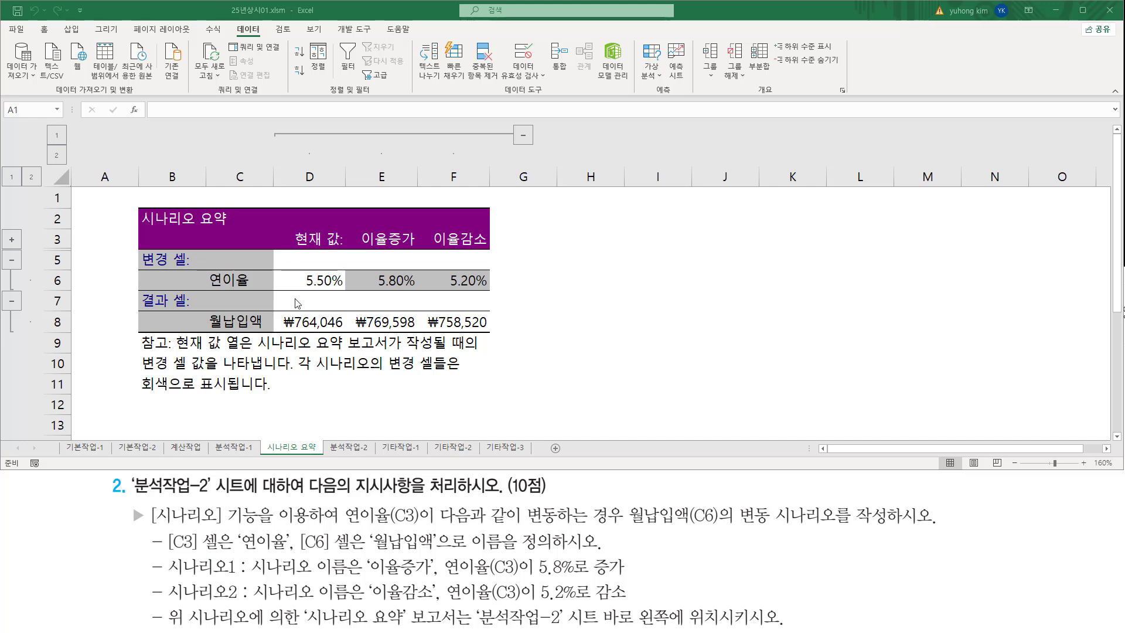
key(ctrl+shift+d)
drag(201, 264, 268, 335)
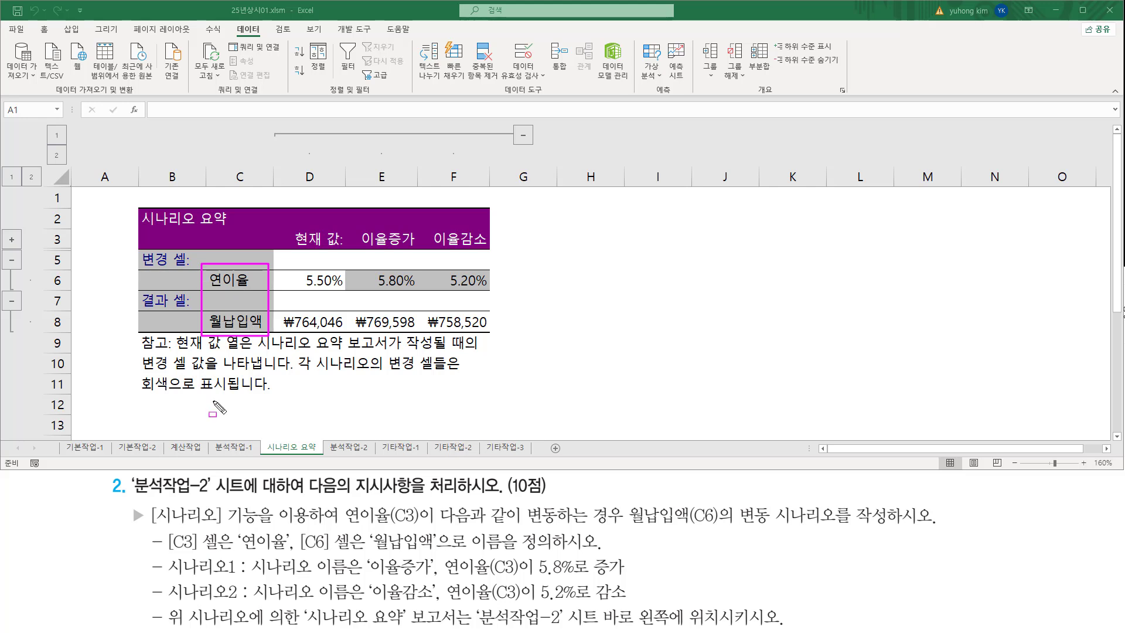
drag(235, 553, 280, 553)
drag(369, 552, 439, 551)
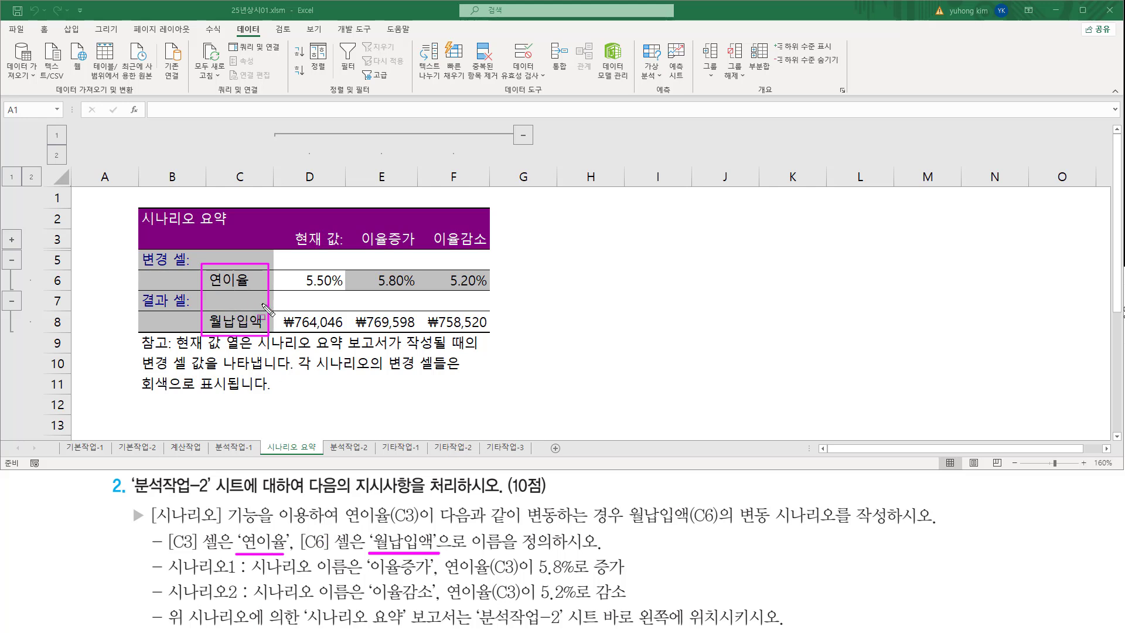
key(Escape)
mouse_move(352, 224)
mouse_down()
mouse_move(505, 272)
mouse_move(491, 256)
mouse_up()
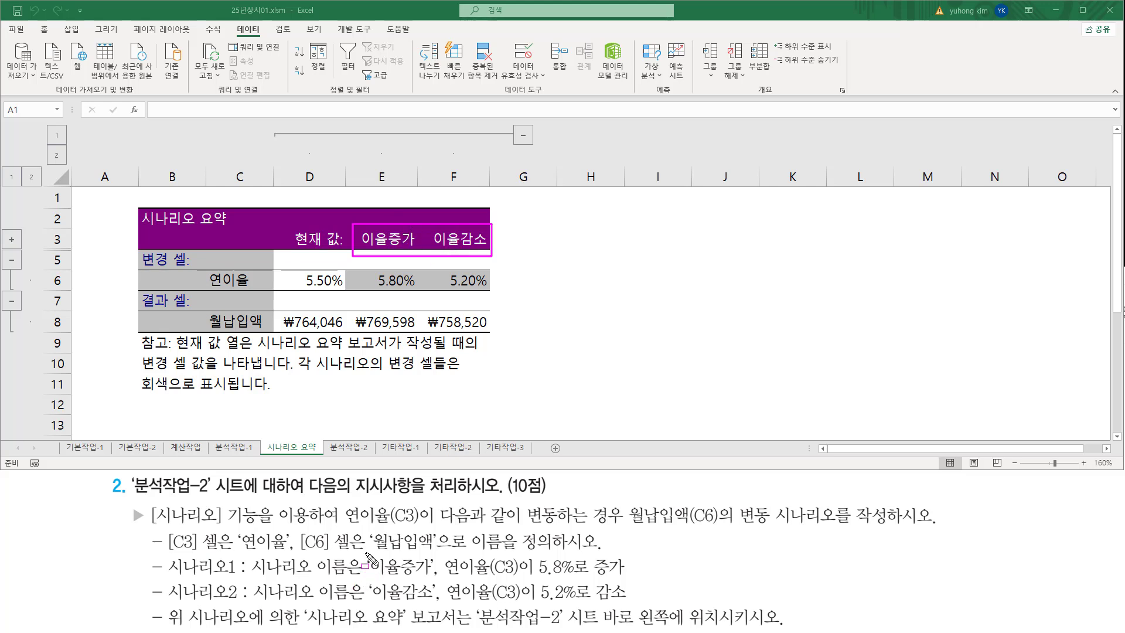
mouse_move(367, 553)
mouse_down()
mouse_move(369, 603)
mouse_move(443, 611)
mouse_up()
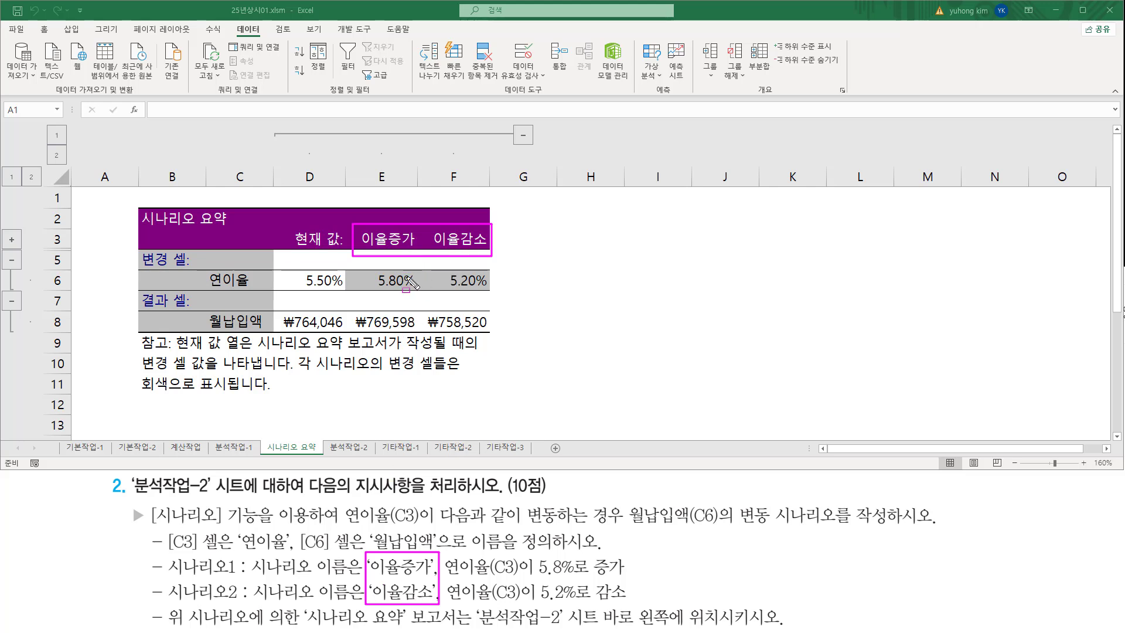
key(e)
drag(370, 270, 491, 290)
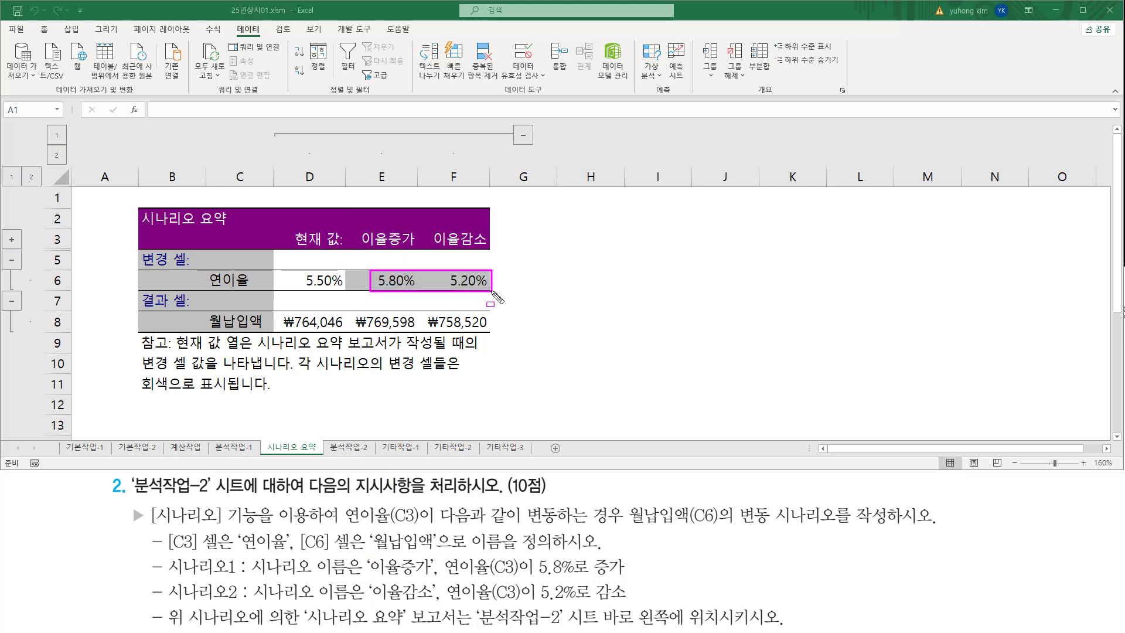
mouse_move(533, 551)
mouse_down()
mouse_move(551, 603)
mouse_move(582, 605)
mouse_up()
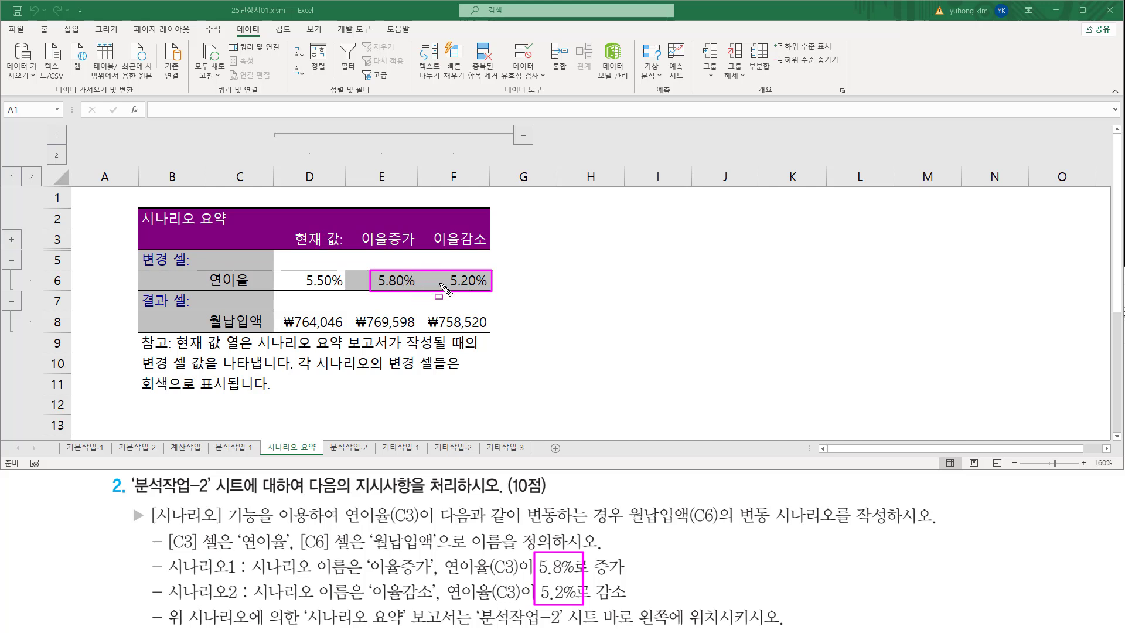
Examine the sheet options of the 시나리오 요약 report and return to the 분석작업-2 sheet
key(e)
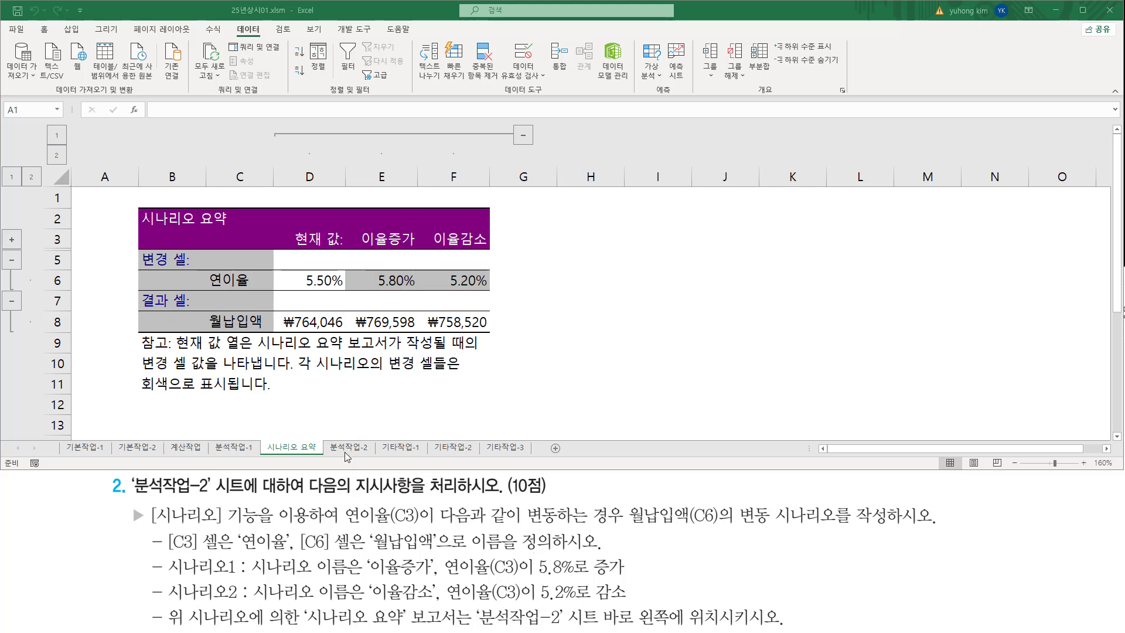
drag(264, 436, 320, 457)
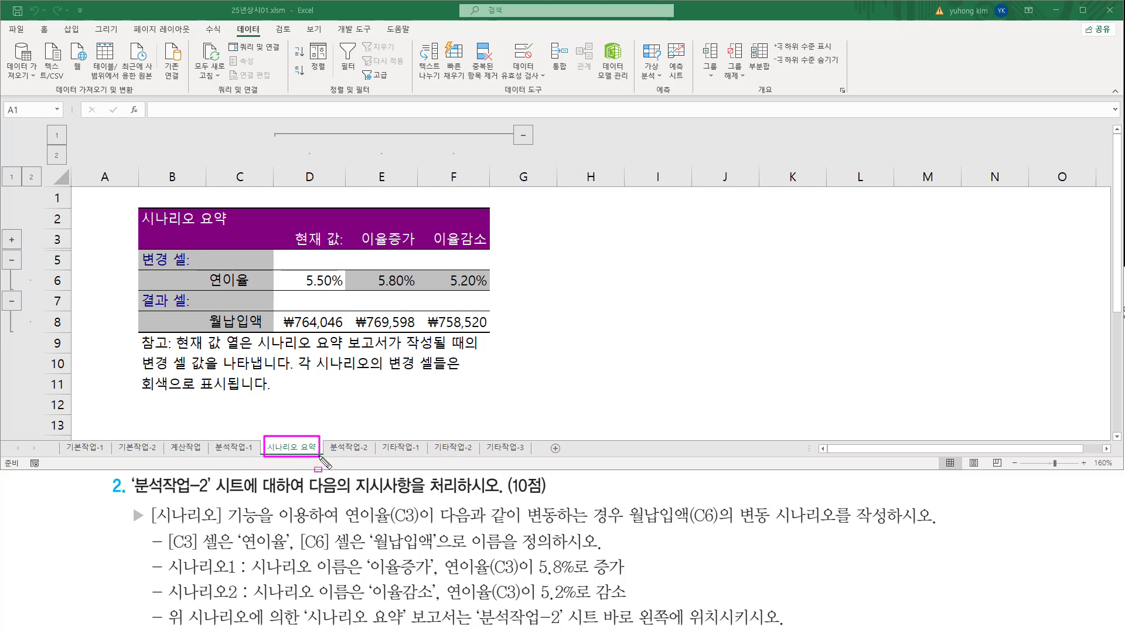
key(Escape)
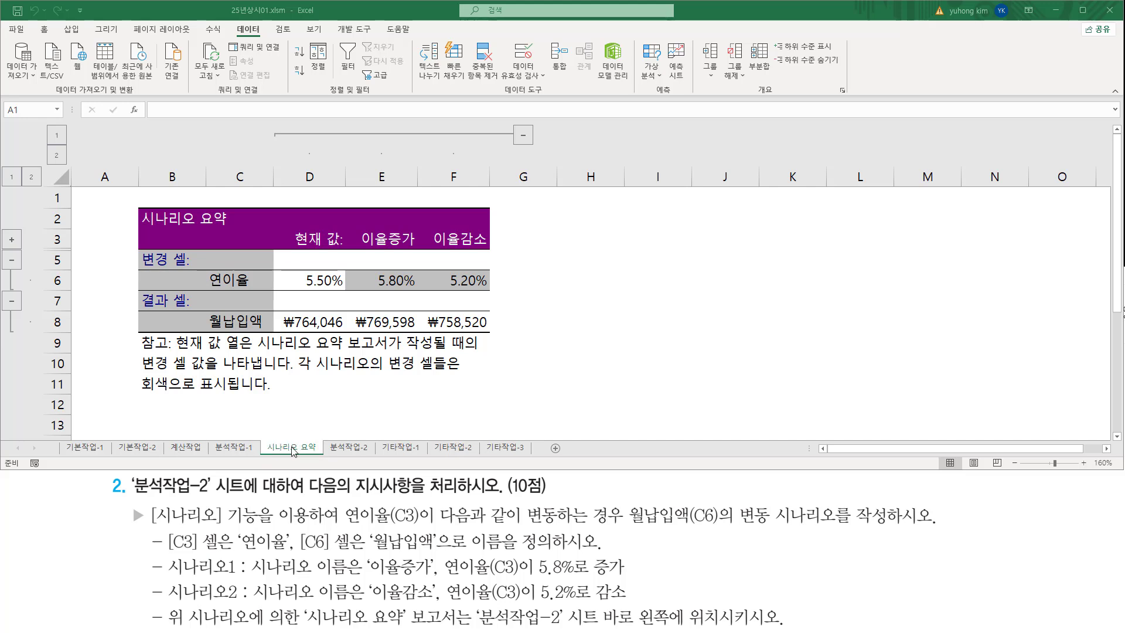
right_click(293, 451)
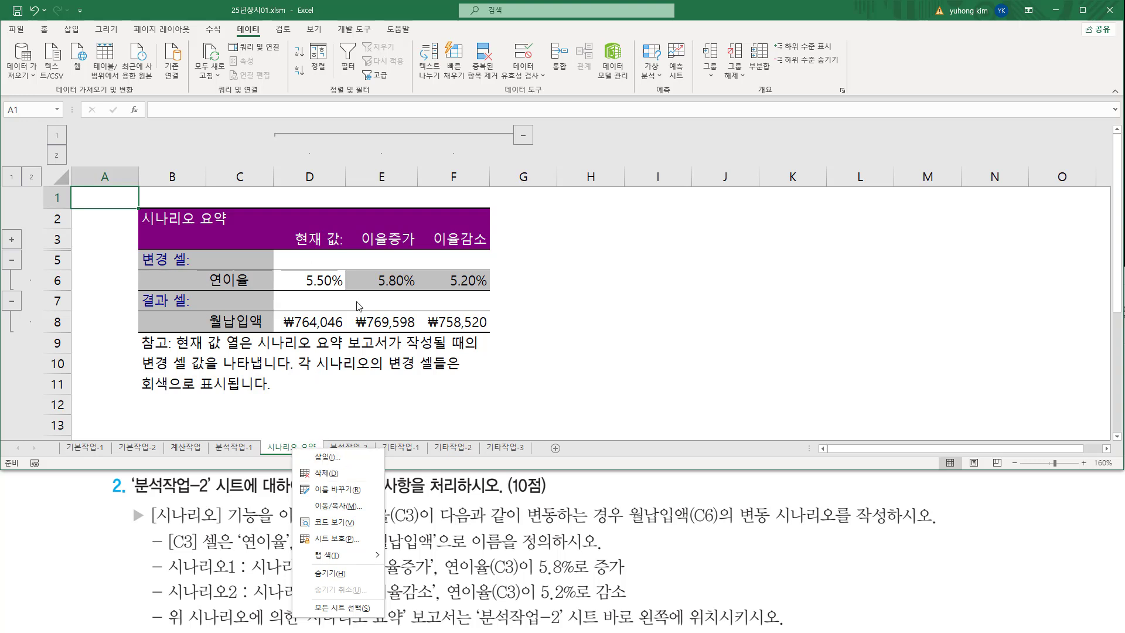
click(349, 447)
click(349, 447)
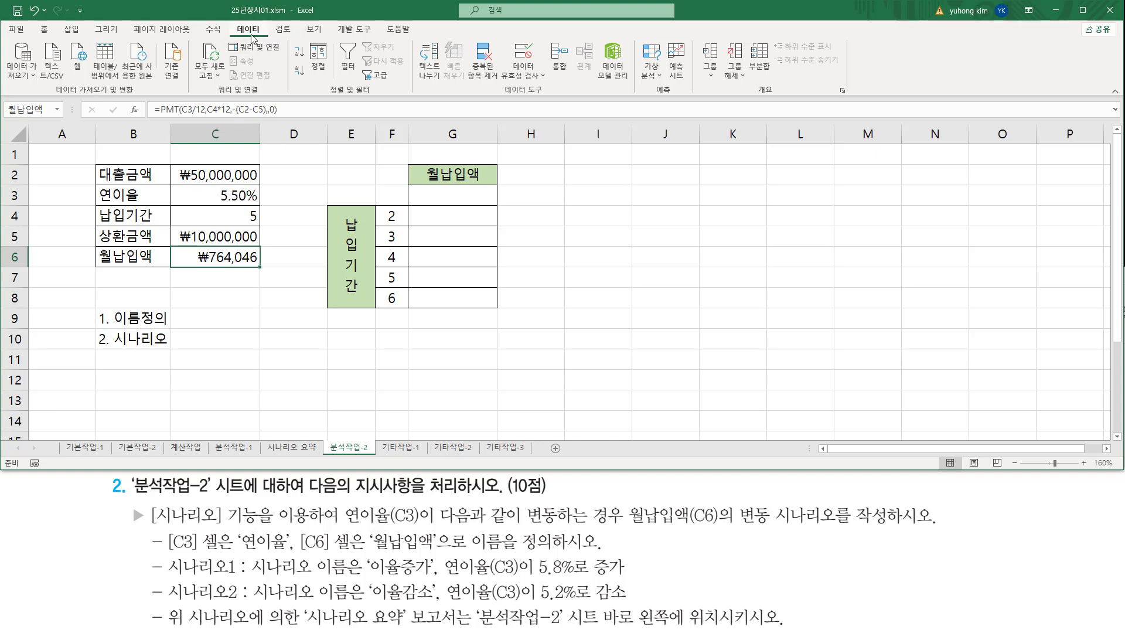
Review the defined names 연이율 and 월납입액 in the Name Manager and close it
click(210, 30)
drag(201, 22, 230, 36)
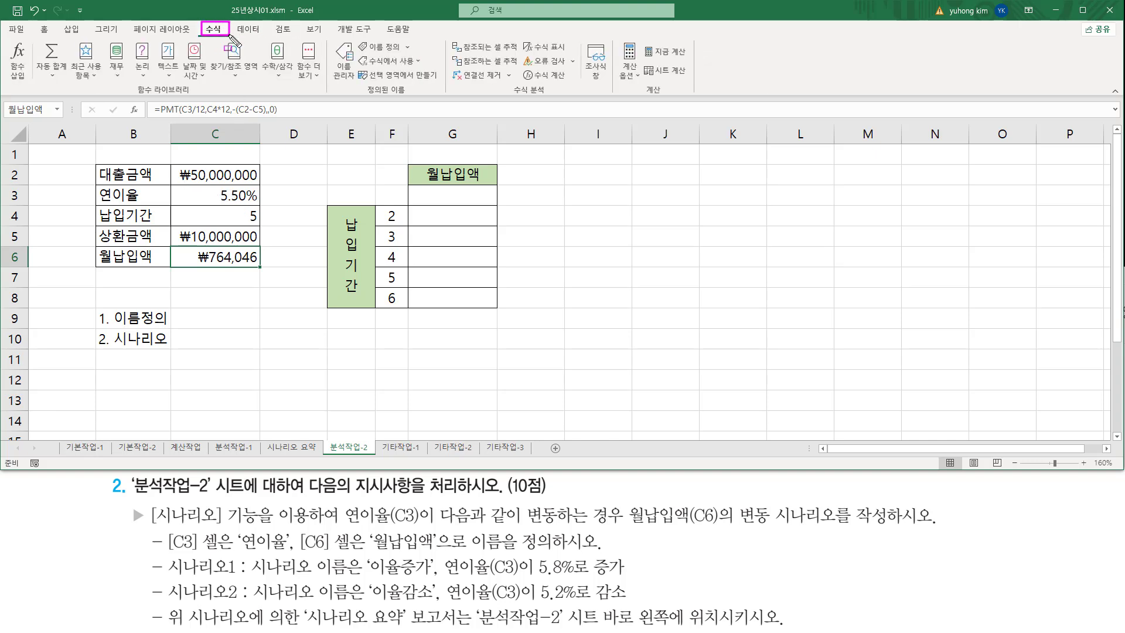
drag(358, 97, 419, 97)
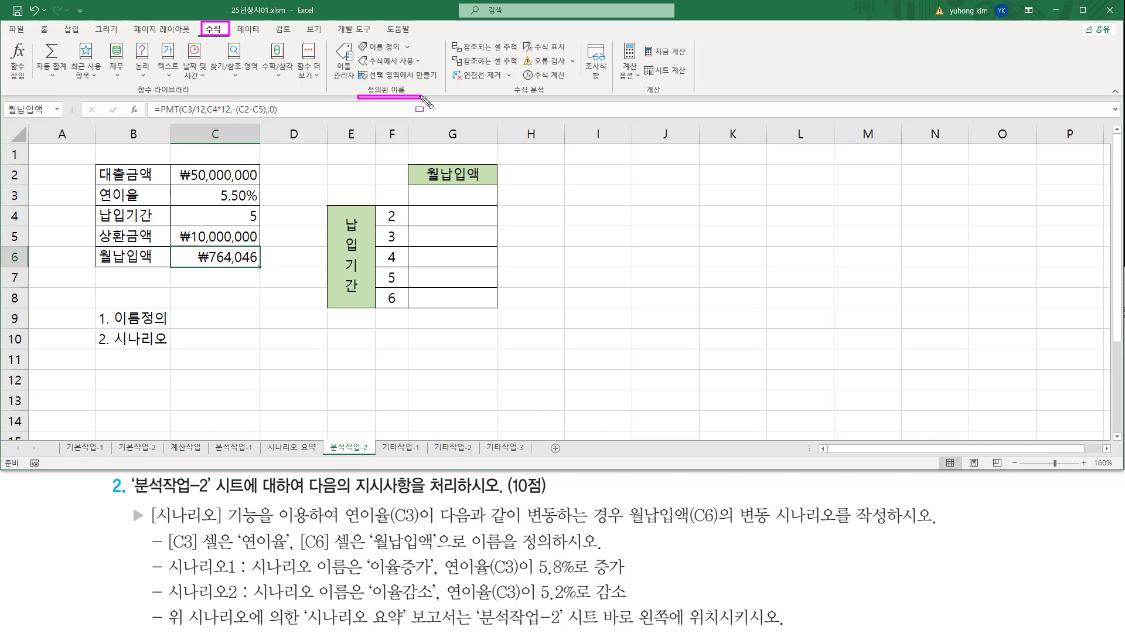
drag(331, 37, 359, 85)
key(Escape)
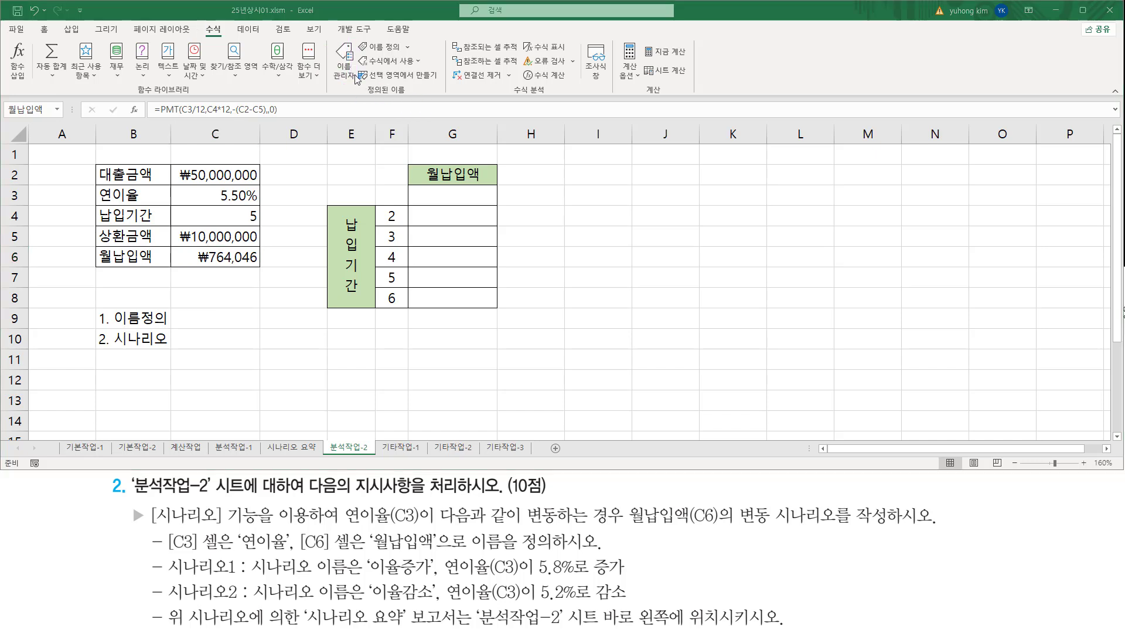
click(356, 78)
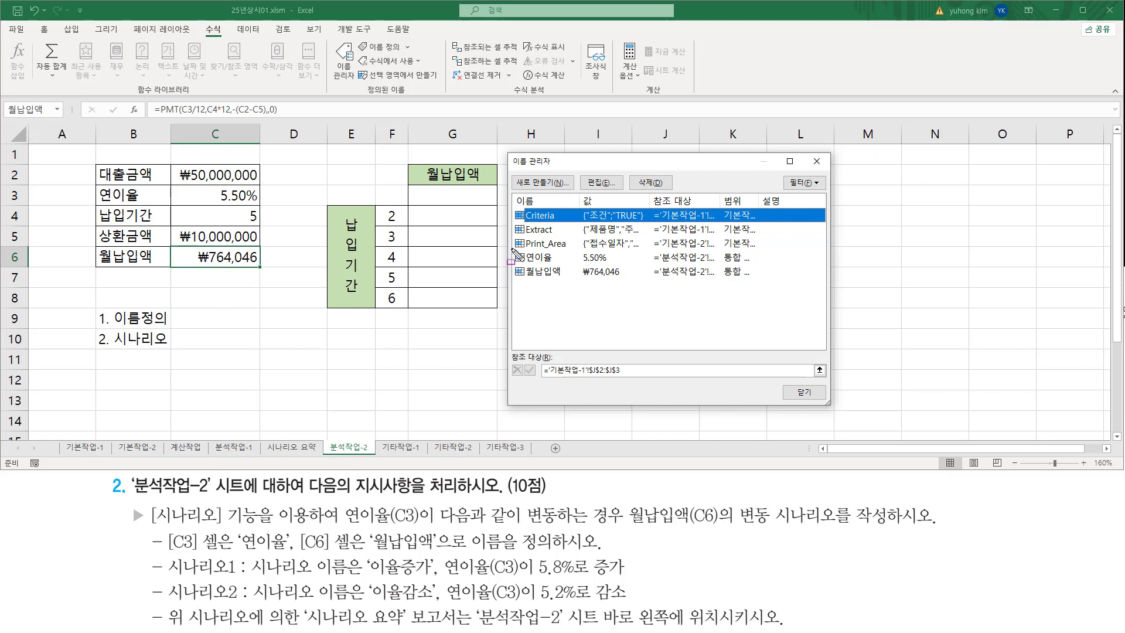
mouse_move(512, 248)
mouse_down()
mouse_move(526, 279)
mouse_move(573, 281)
mouse_up()
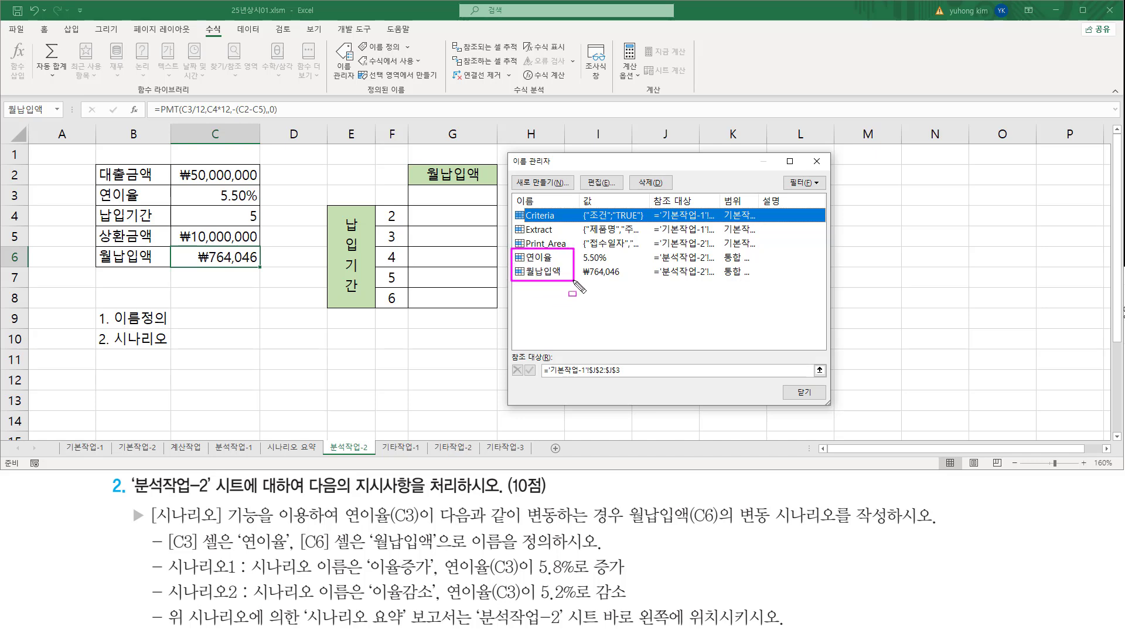
drag(582, 175, 620, 190)
key(Escape)
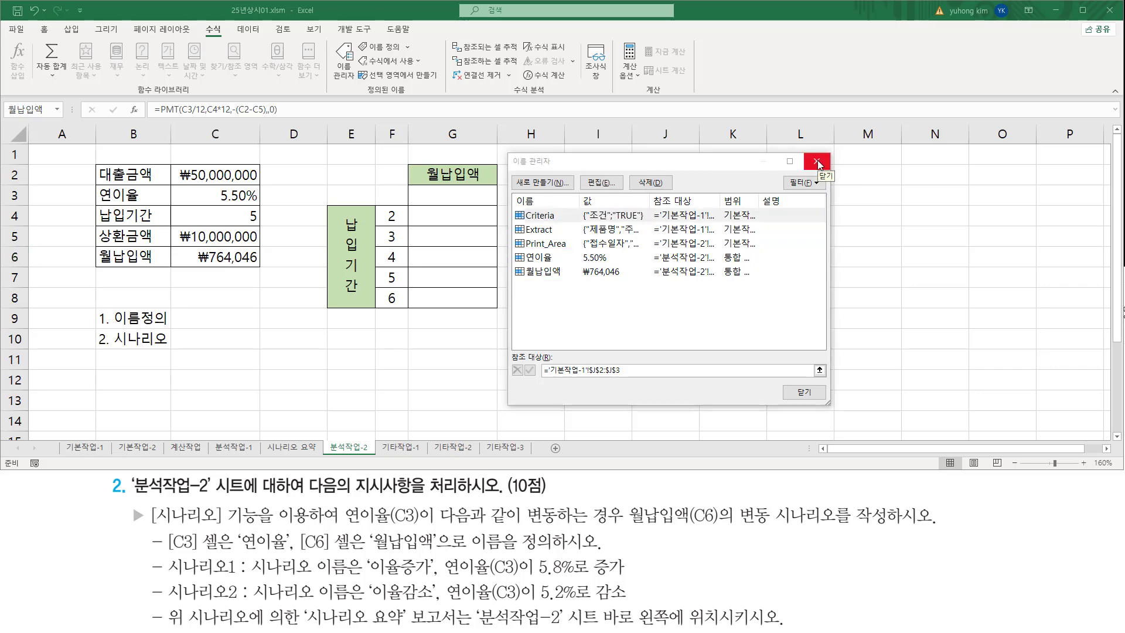
click(817, 161)
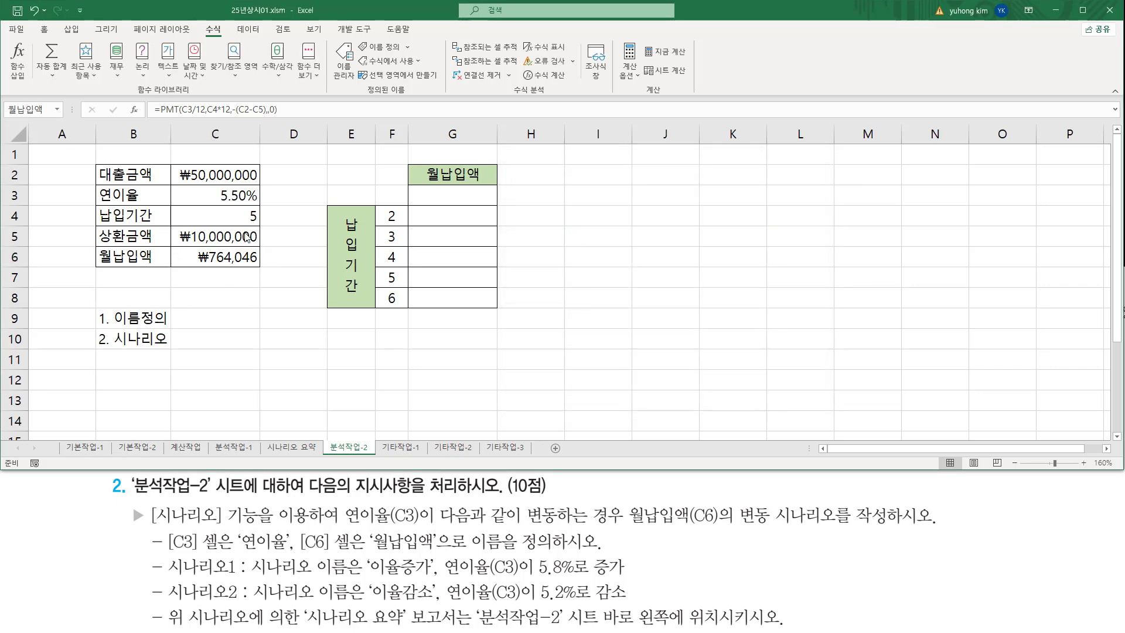
Open the 이율증가 scenario for editing in the Scenario Manager
drag(364, 552, 434, 603)
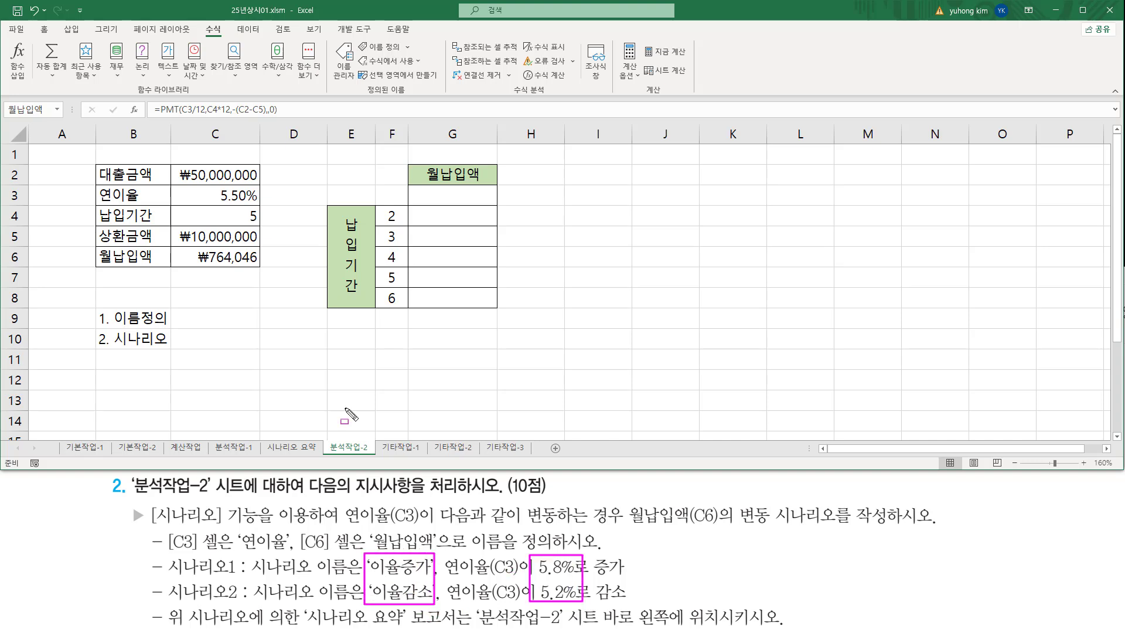
key(Escape)
click(249, 30)
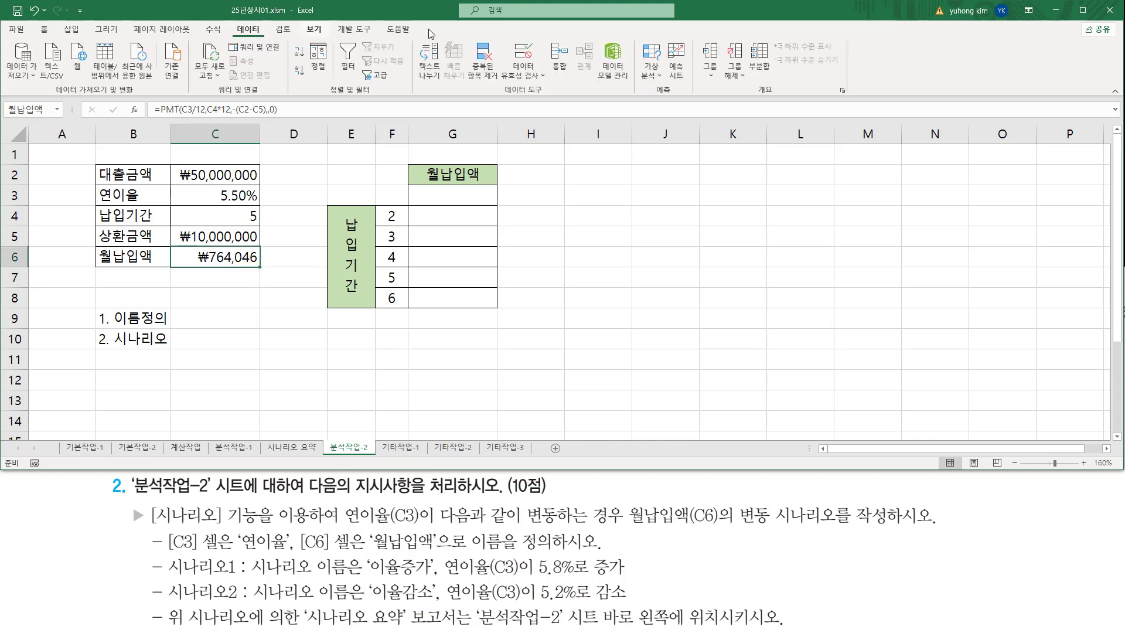
click(656, 76)
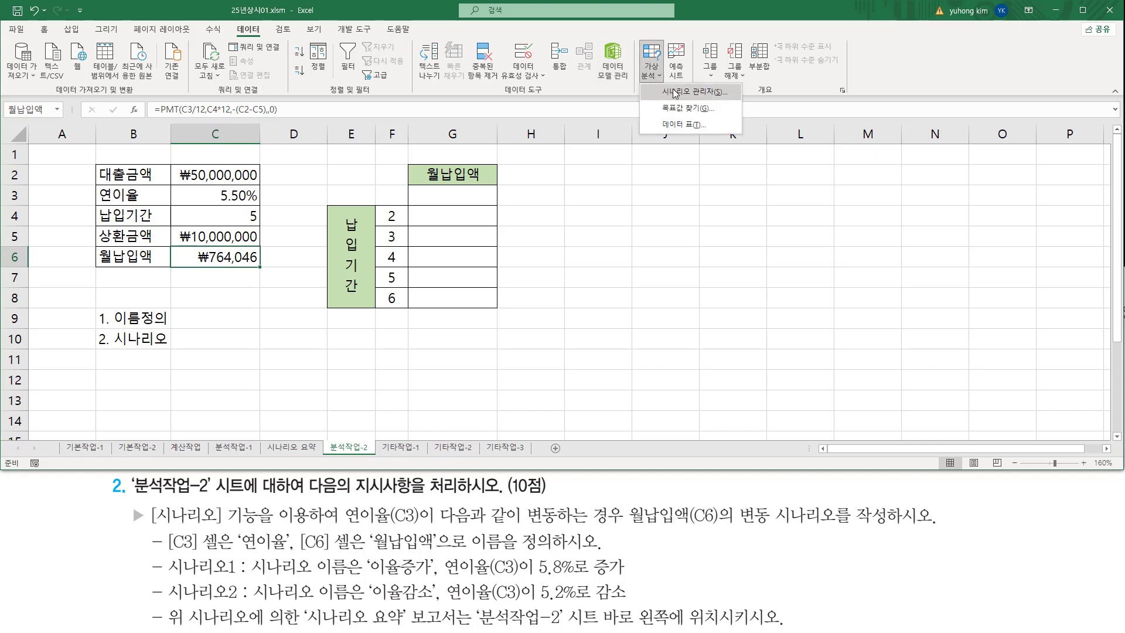
click(675, 92)
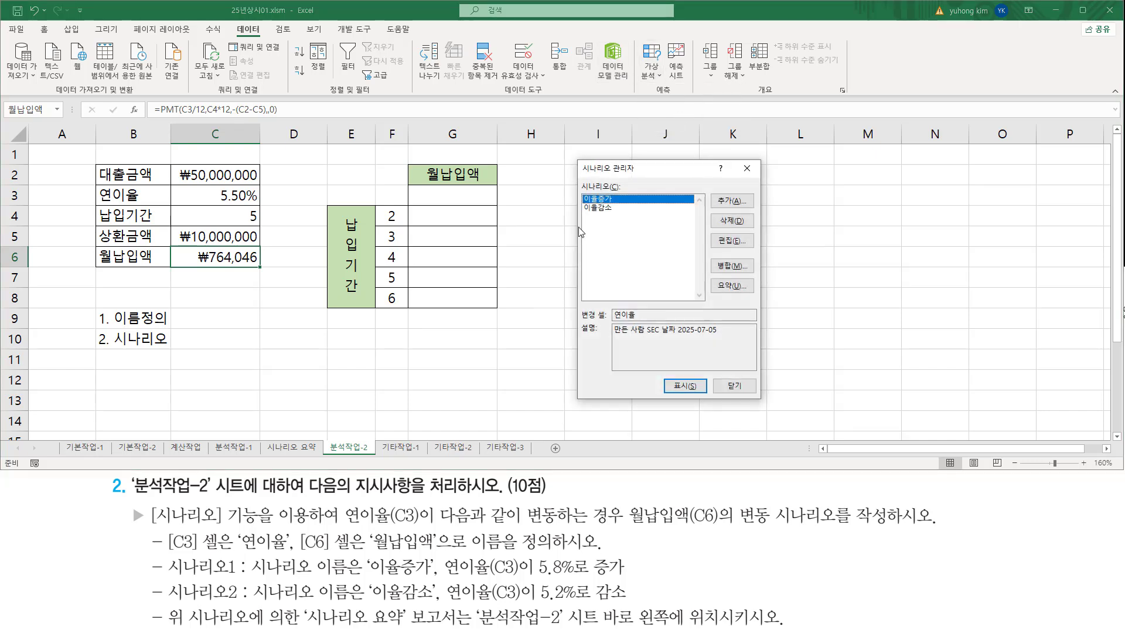
click(614, 209)
click(606, 200)
click(716, 237)
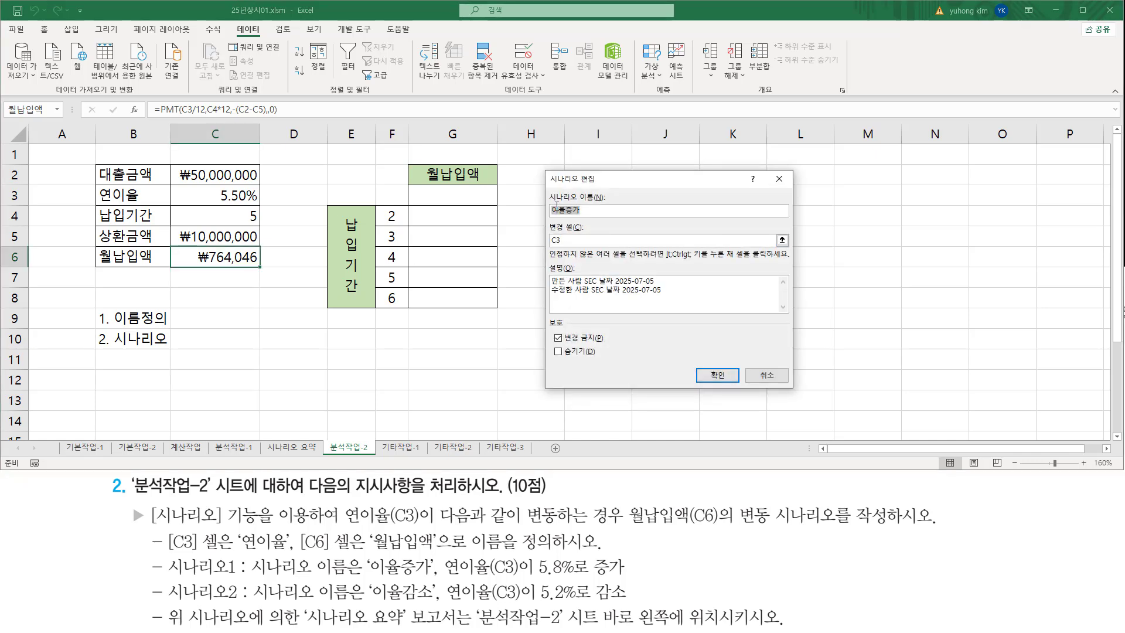
Review the 이율증가 scenario's name, changing cell and 연이율 value, and leave the scenario unedited
key(ctrl+2)
drag(549, 203, 592, 219)
key(Escape)
click(715, 379)
key(ctrl+2)
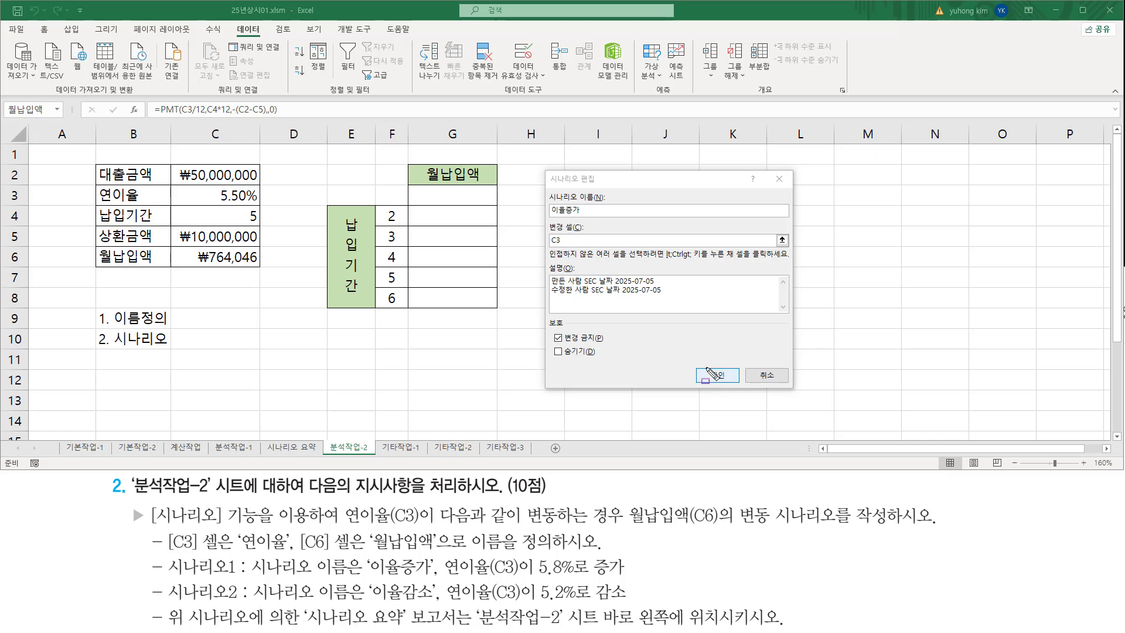
drag(707, 369, 741, 395)
key(Escape)
click(717, 375)
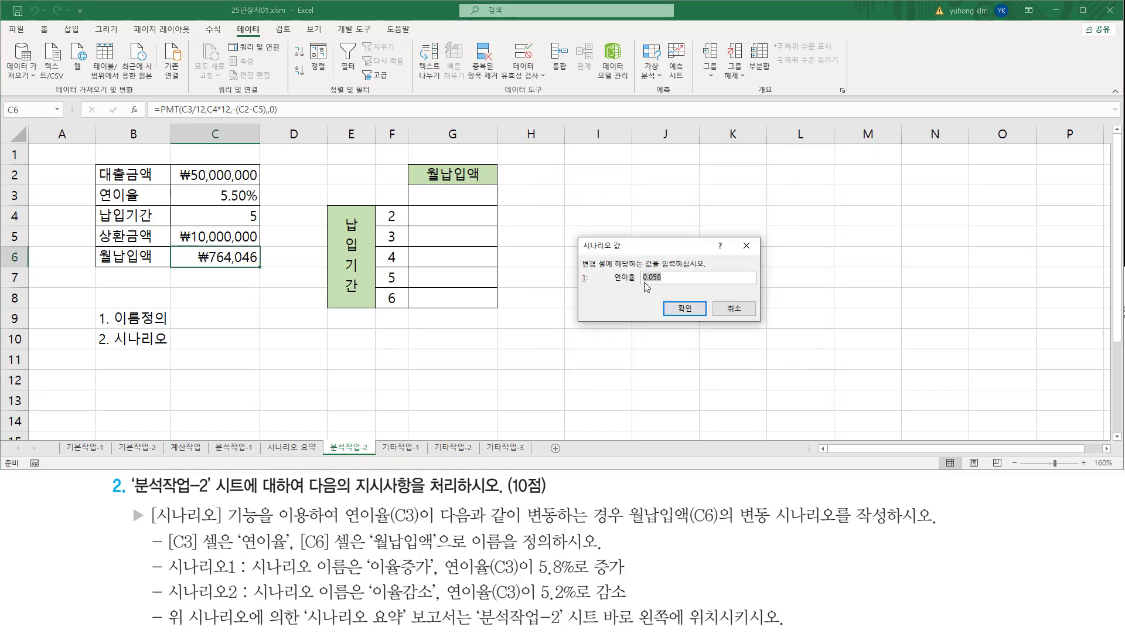
mouse_move(634, 283)
mouse_down()
mouse_move(668, 283)
mouse_move(671, 272)
mouse_up()
key(Escape)
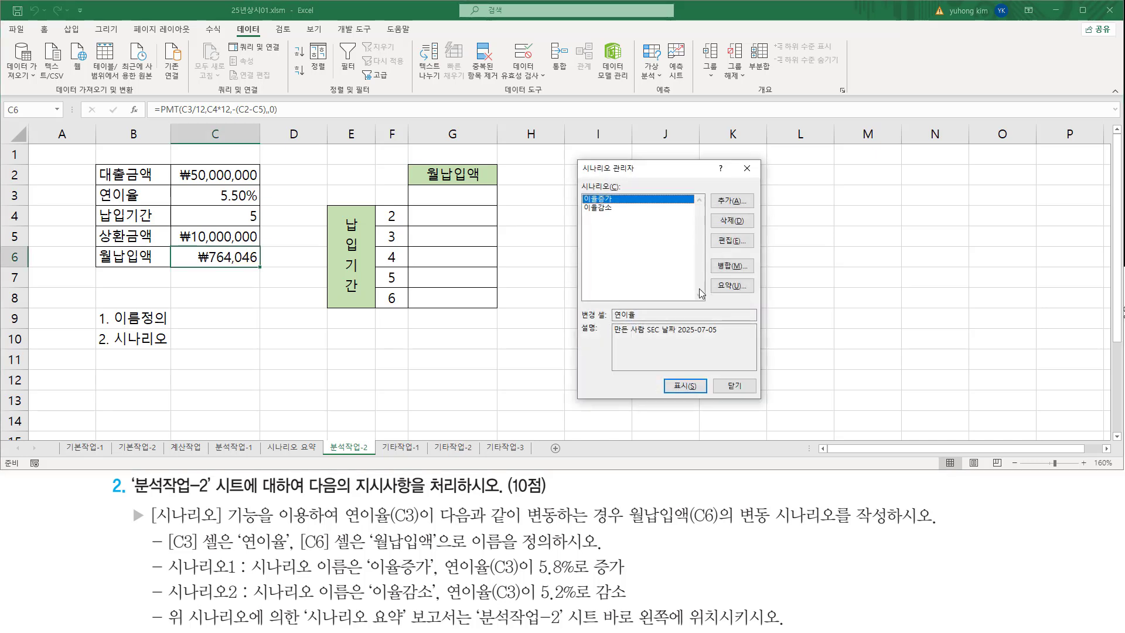
Locate the summary report command in the Scenario Manager and close the manager
key(ctrl+2)
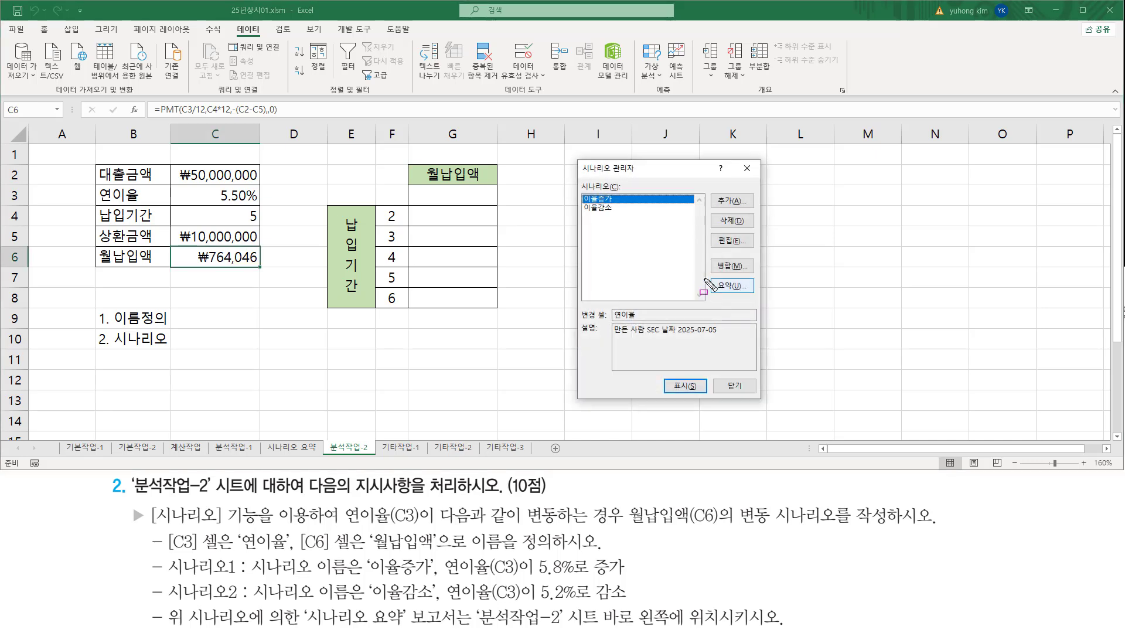
drag(705, 279, 751, 294)
key(Escape)
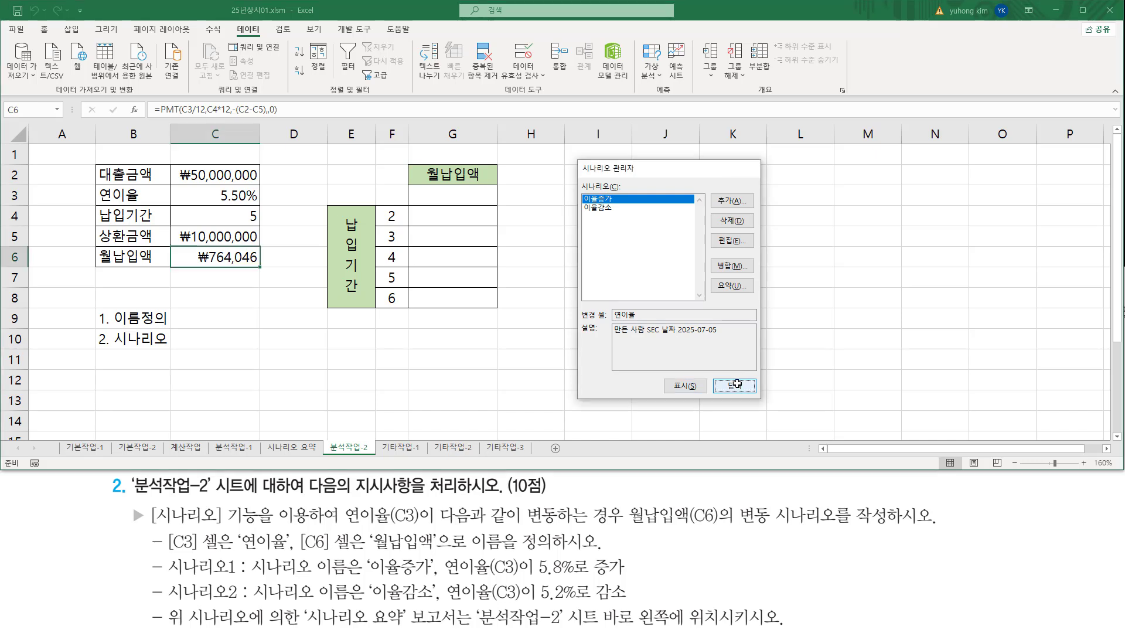
click(734, 385)
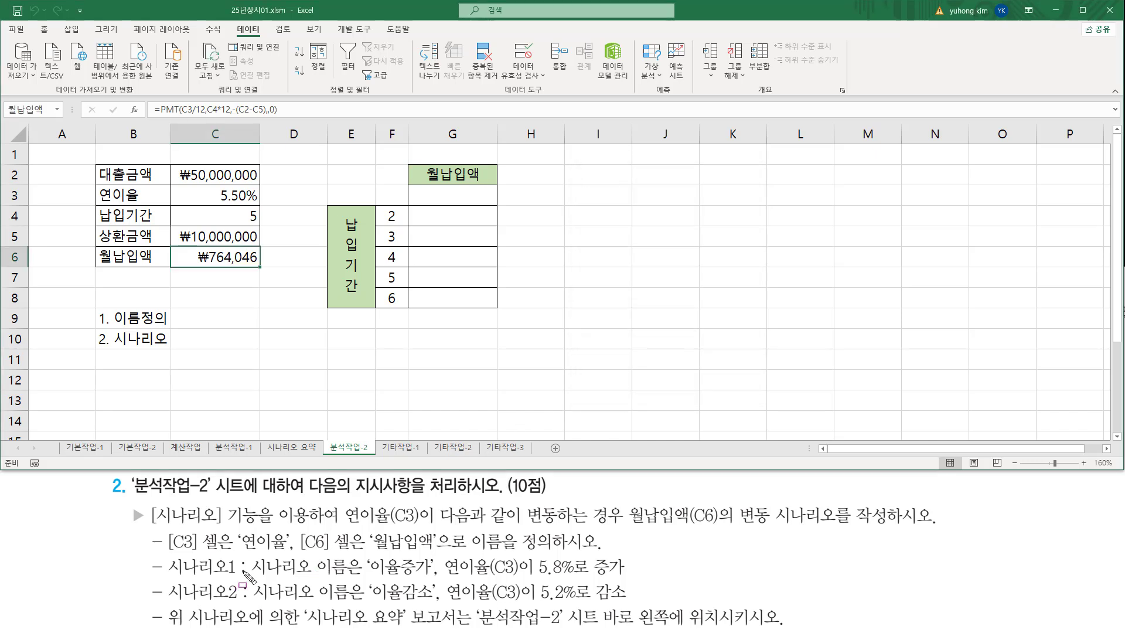
Check the task's cell names, scenario names and rates, and the required placement of the 시나리오 요약 sheet directly before 분석작업-2
drag(239, 553, 294, 553)
mouse_move(372, 550)
mouse_down()
mouse_move(426, 550)
mouse_move(393, 587)
mouse_move(437, 603)
mouse_up()
drag(535, 555, 577, 604)
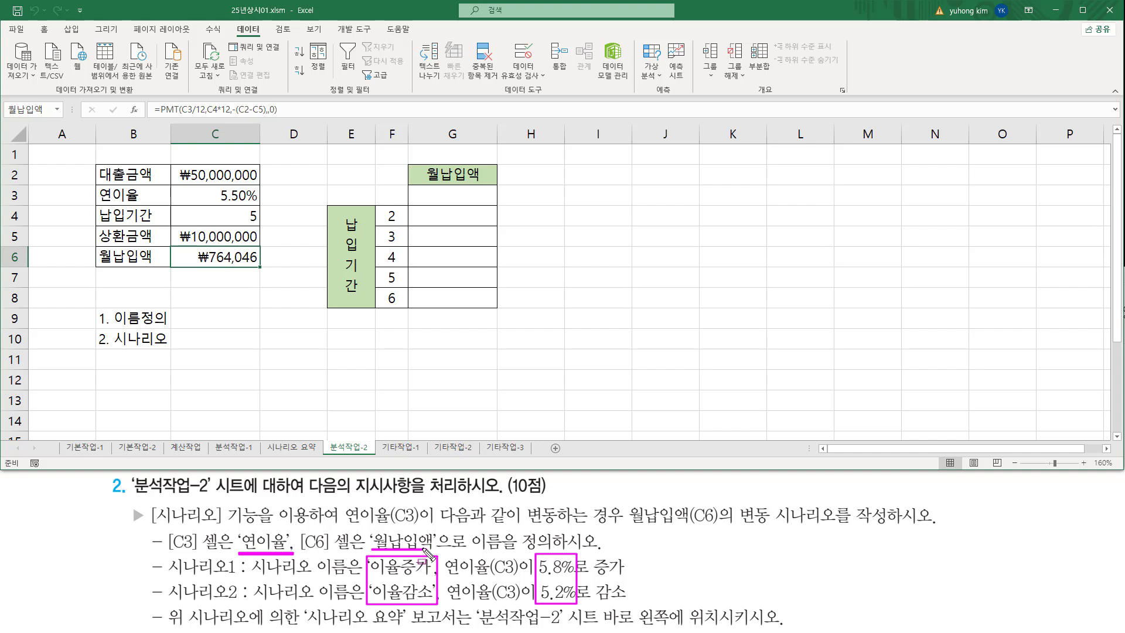
key(Escape)
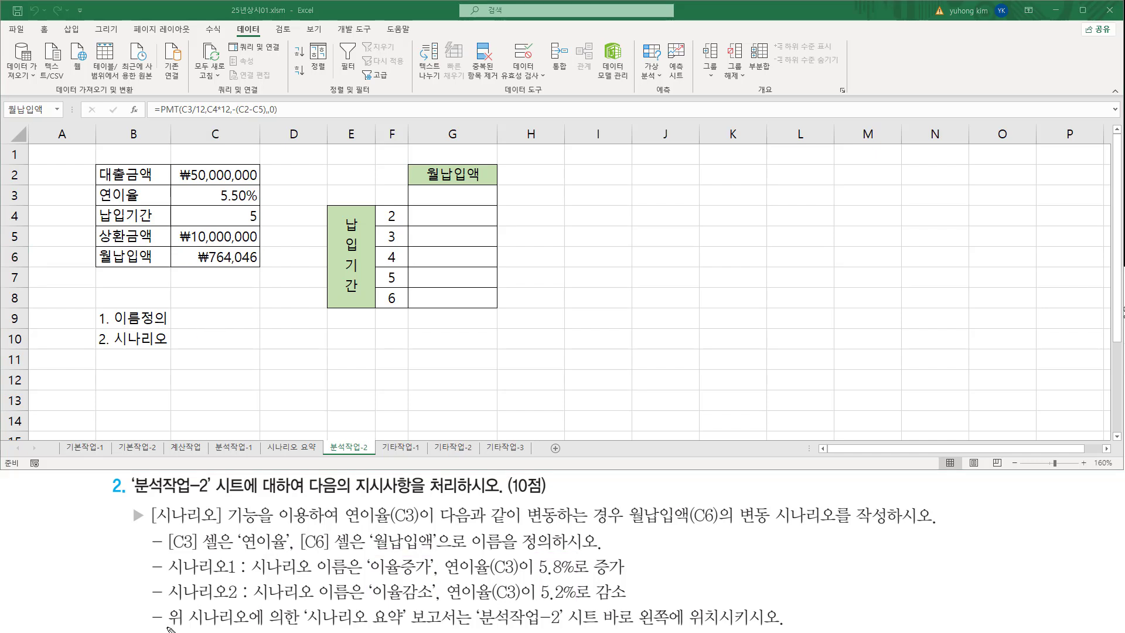
mouse_move(222, 630)
mouse_down()
mouse_move(309, 631)
mouse_move(404, 607)
mouse_move(409, 630)
mouse_up()
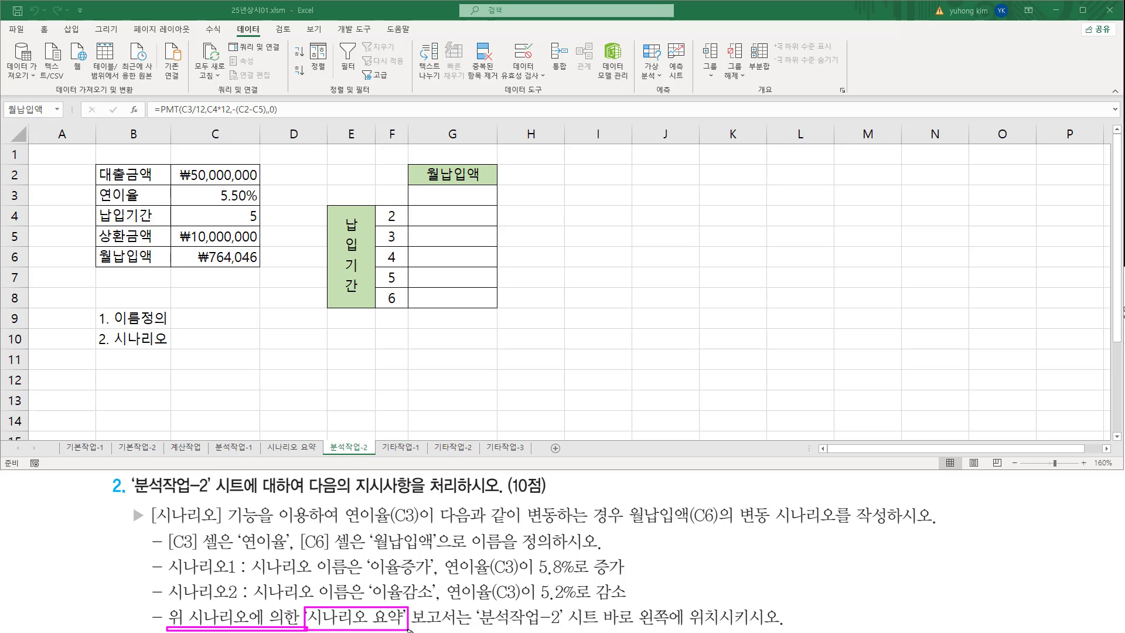
mouse_move(510, 630)
mouse_down()
mouse_move(600, 628)
mouse_move(604, 604)
mouse_move(726, 603)
mouse_move(788, 626)
mouse_move(603, 626)
mouse_up()
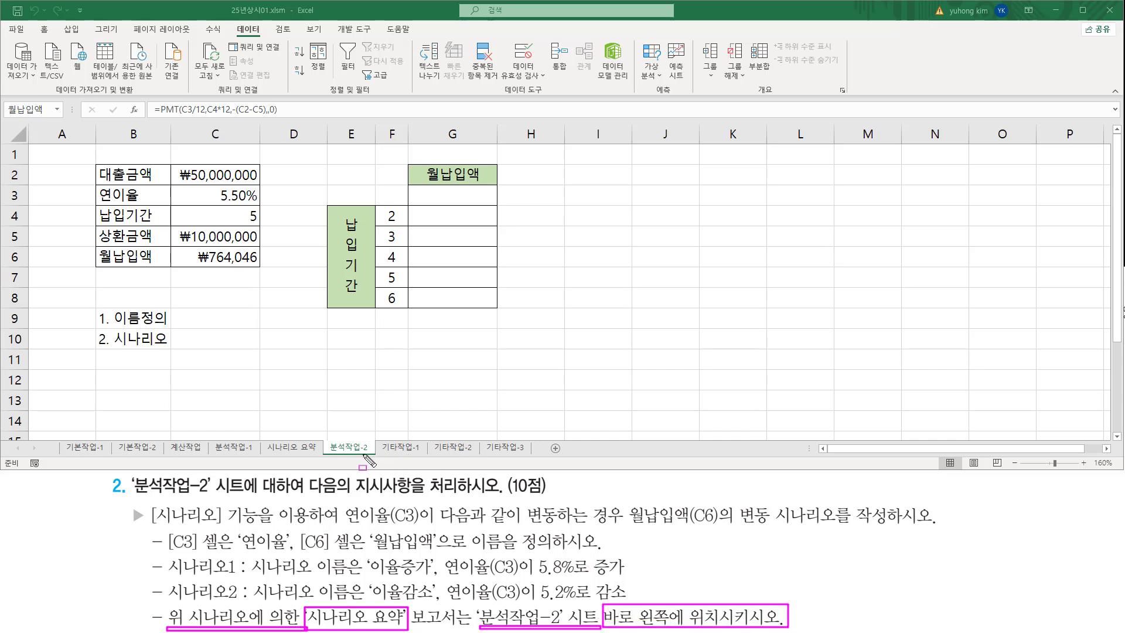
mouse_move(369, 452)
mouse_down()
mouse_move(331, 446)
mouse_move(367, 438)
mouse_move(370, 453)
mouse_up()
drag(264, 452, 316, 453)
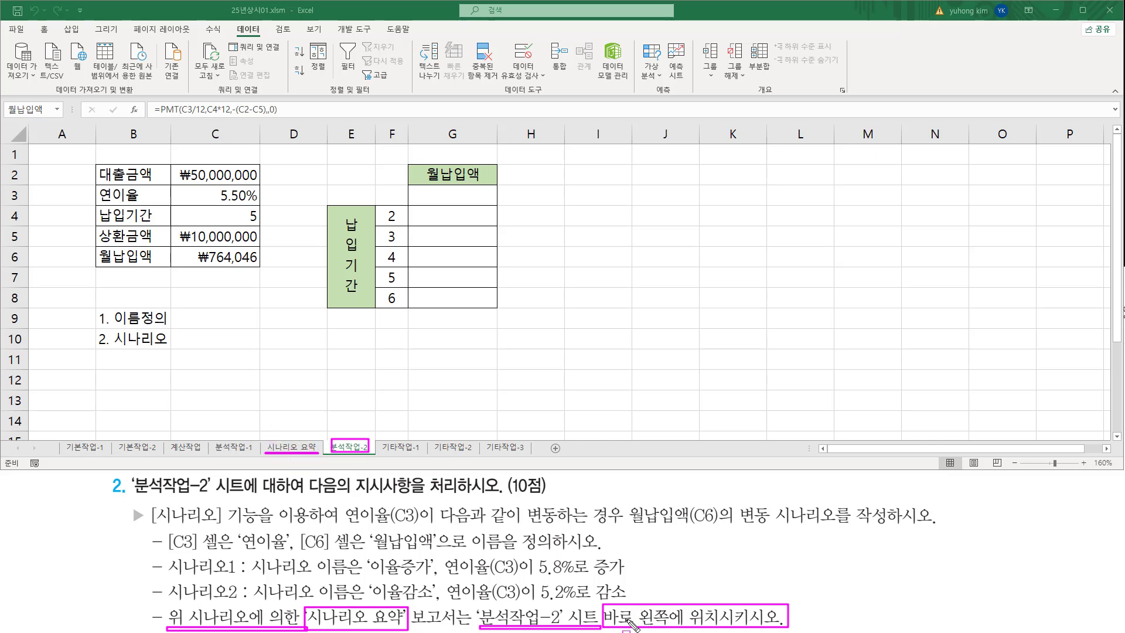
drag(638, 616, 669, 616)
mouse_move(267, 433)
mouse_down()
mouse_move(319, 458)
mouse_move(377, 425)
mouse_move(377, 459)
mouse_up()
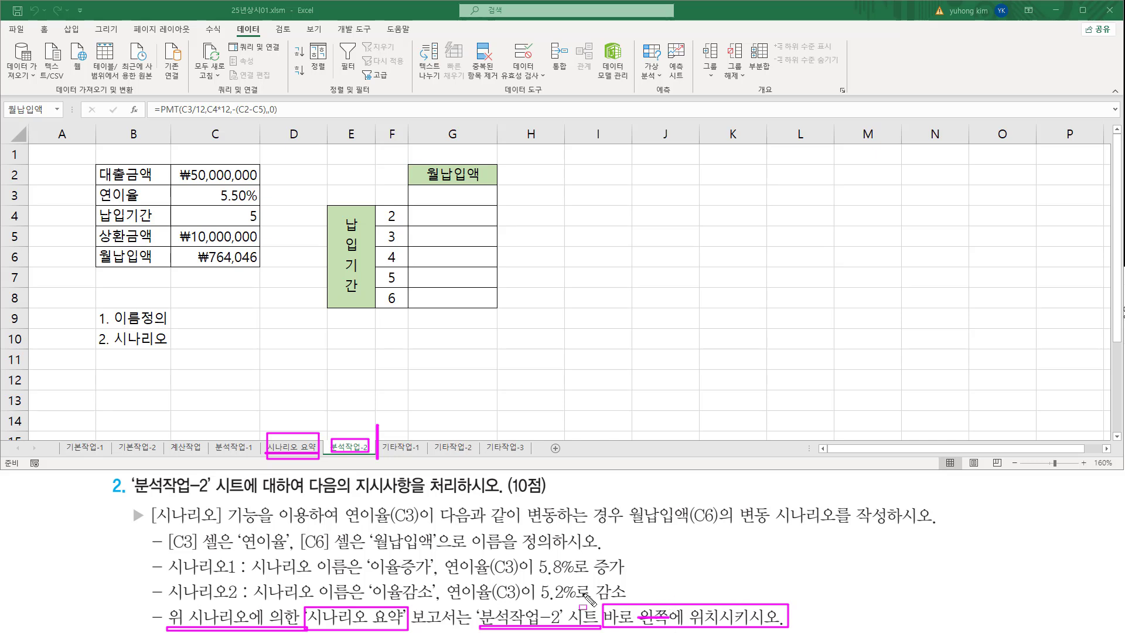
key(Escape)
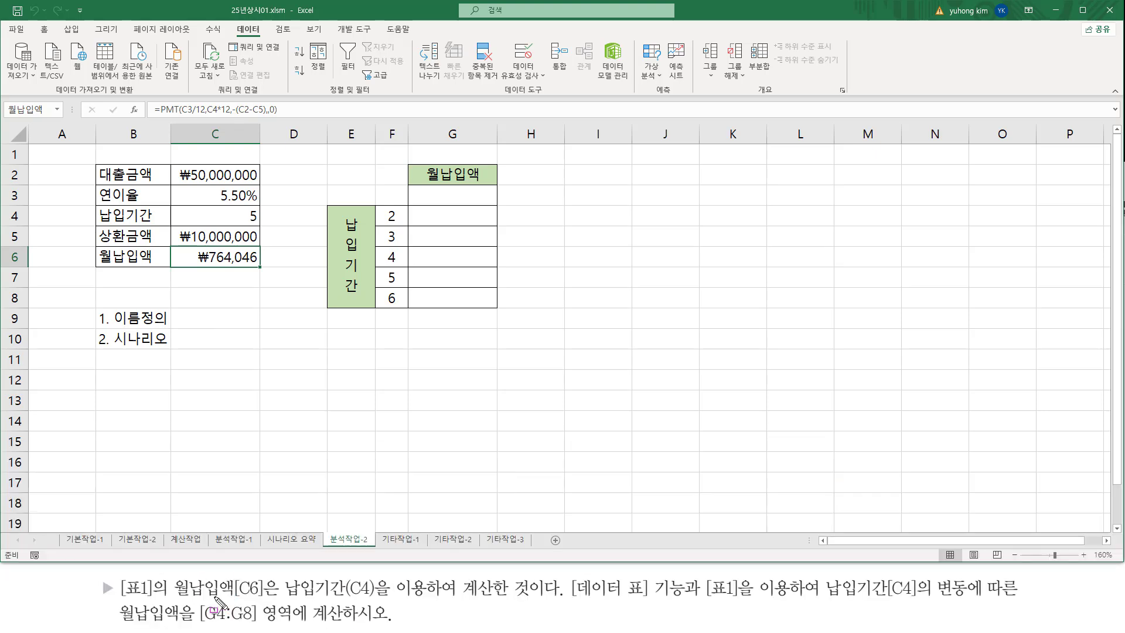
Read the data table task, checking the 월납입액 result cell C6, the 납입기간 input cell C4 and the target range G4:G8
drag(142, 600, 268, 598)
key(Escape)
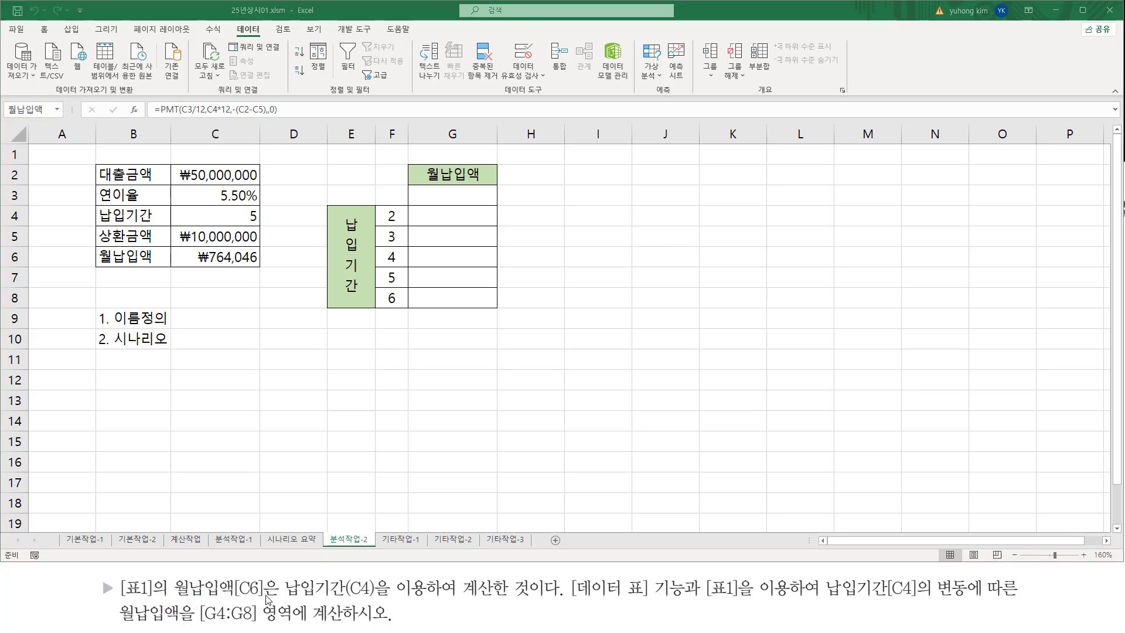
drag(166, 573, 272, 602)
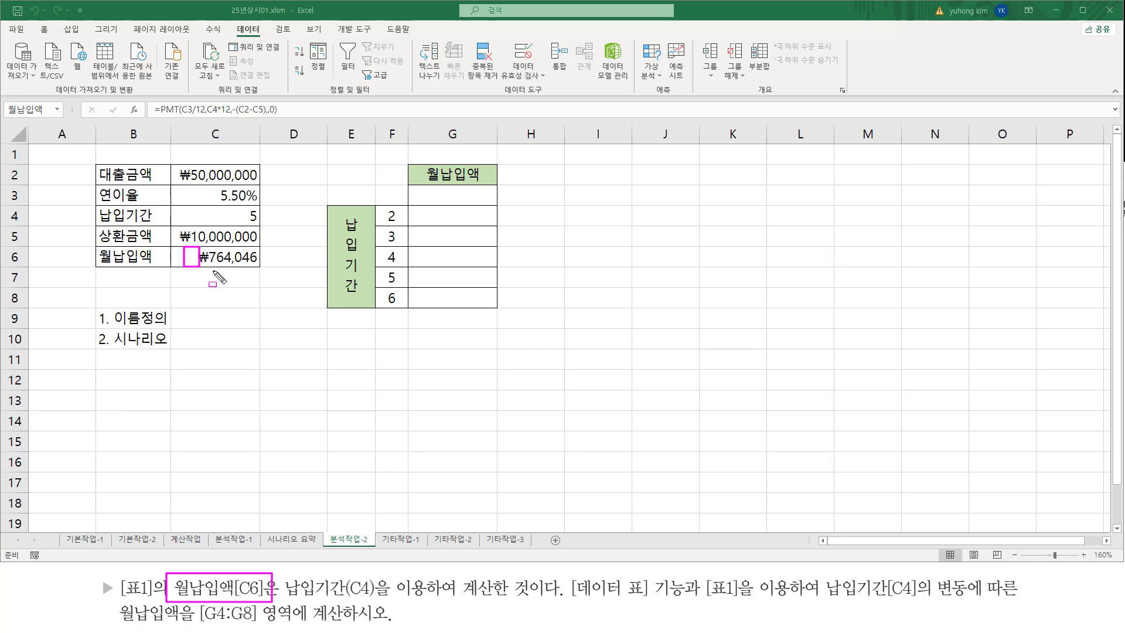
drag(183, 246, 259, 268)
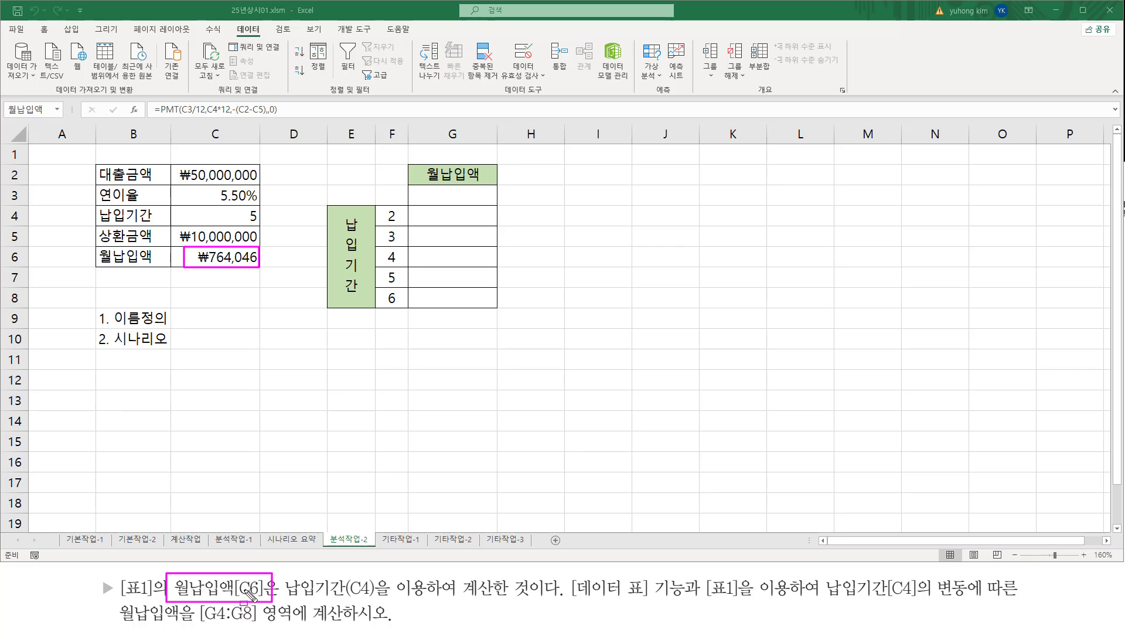
drag(288, 597, 375, 597)
mouse_move(221, 205)
mouse_down()
mouse_move(265, 220)
mouse_move(222, 223)
mouse_up()
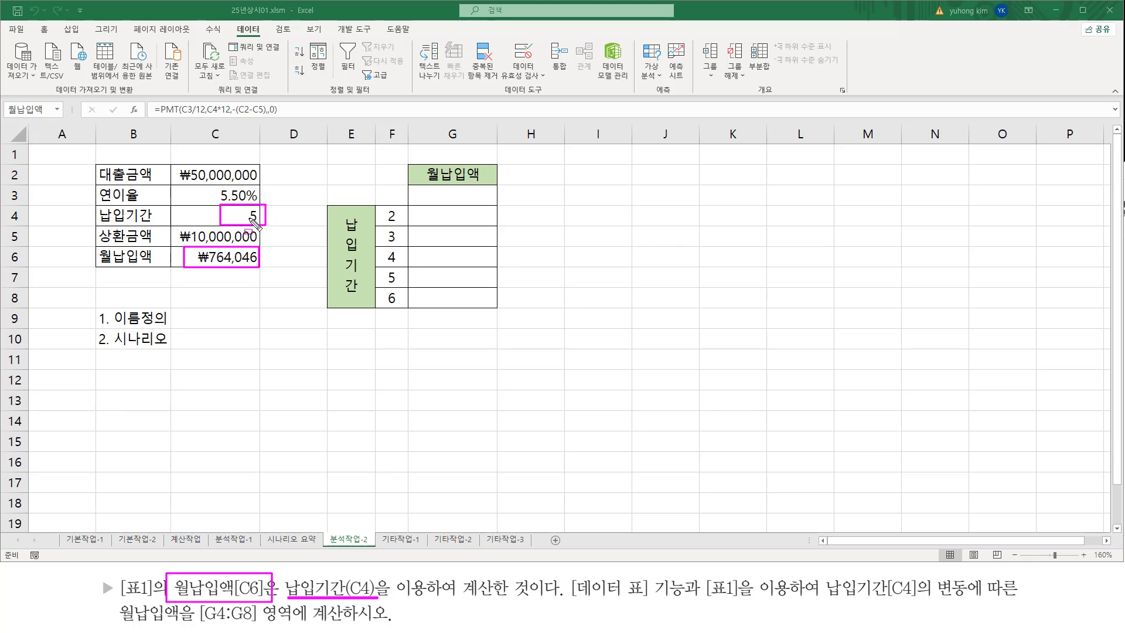
drag(180, 271, 260, 270)
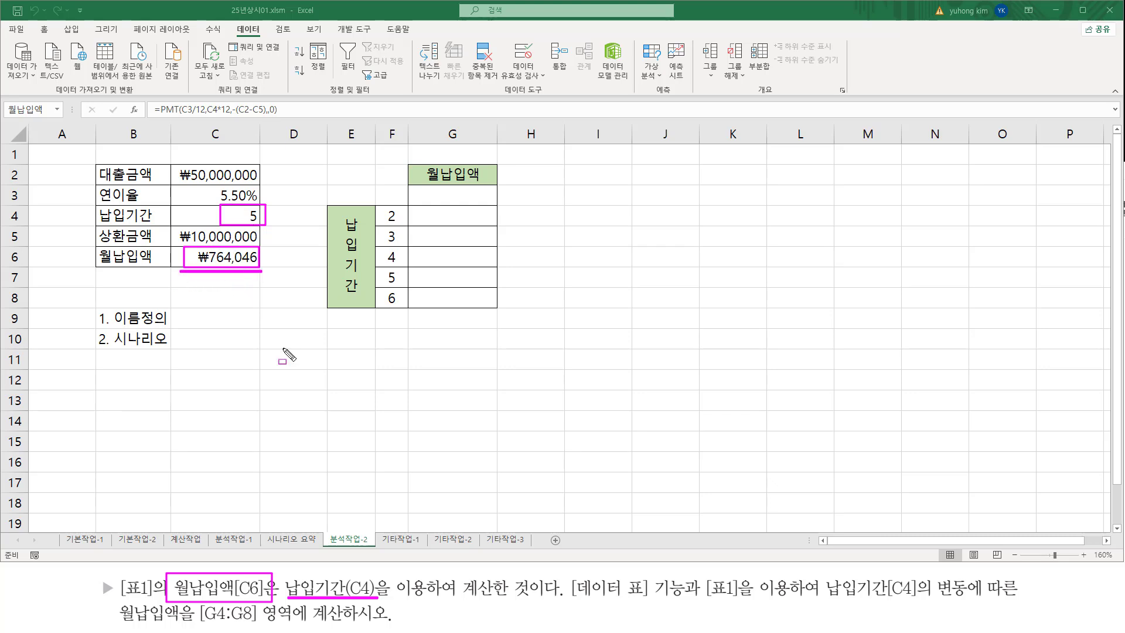
drag(574, 599, 680, 599)
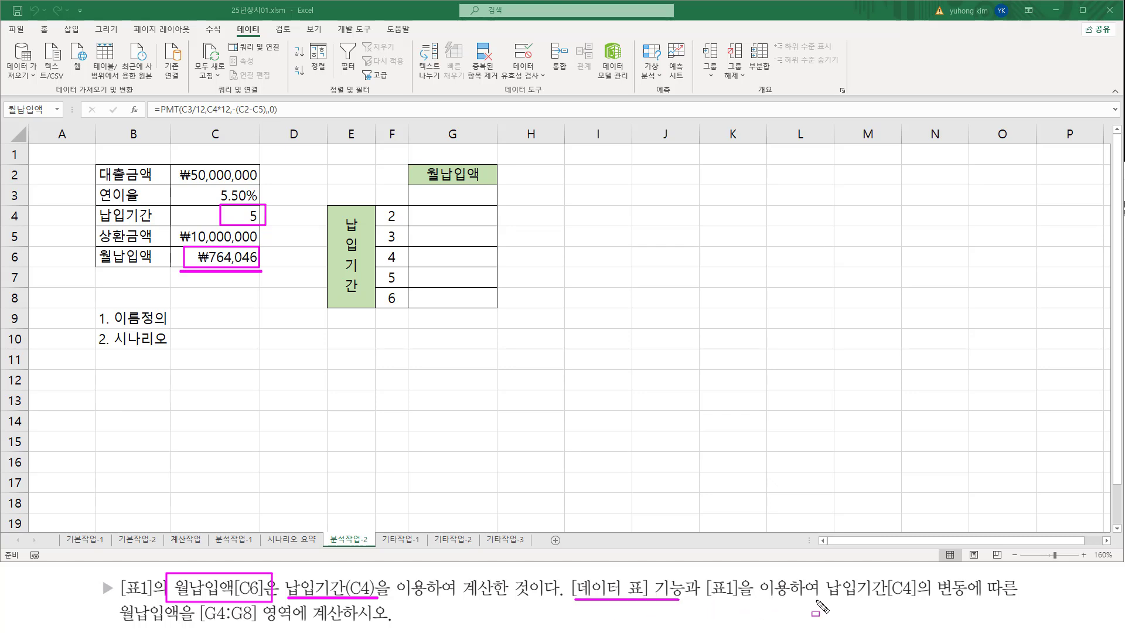
mouse_move(828, 599)
mouse_down()
mouse_move(920, 598)
mouse_move(921, 577)
mouse_up()
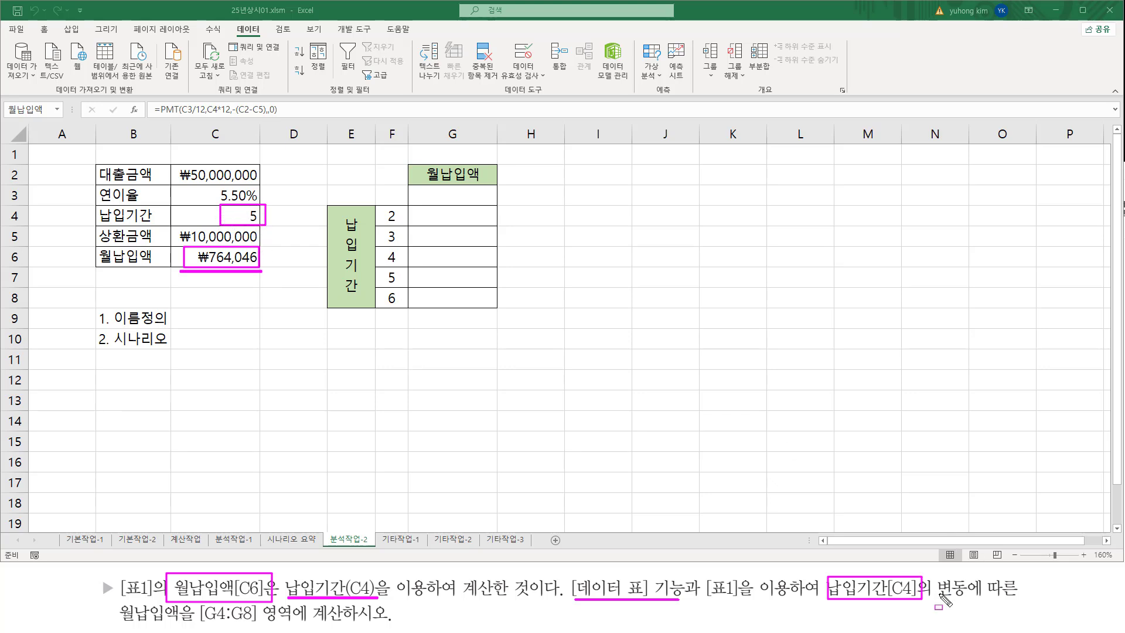
drag(941, 600, 1016, 597)
drag(116, 622, 374, 623)
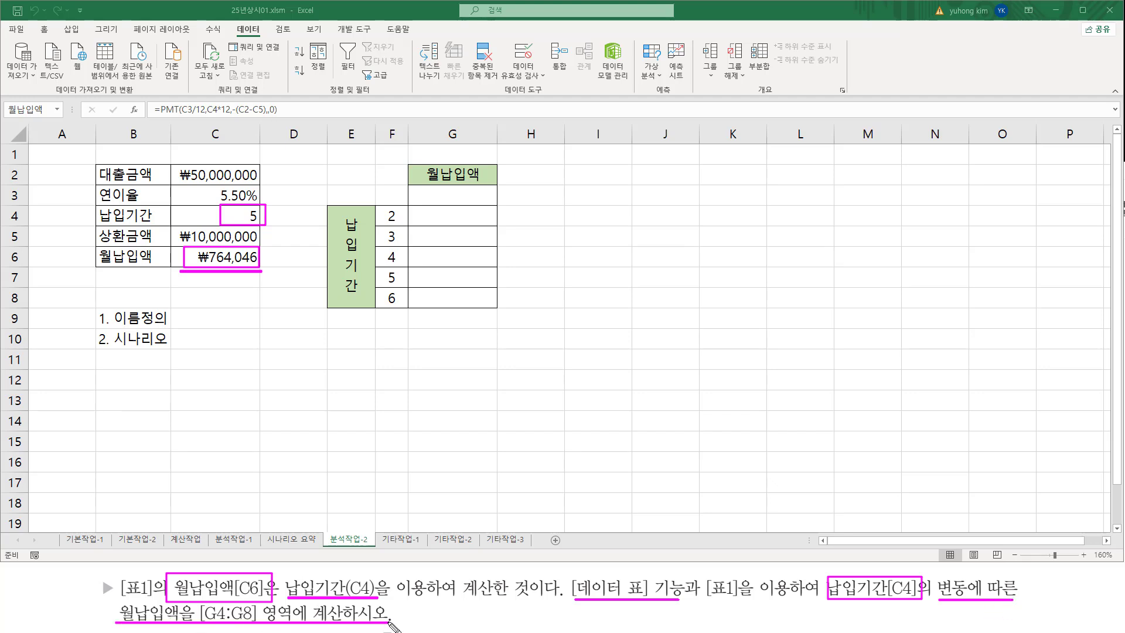
drag(415, 208, 496, 307)
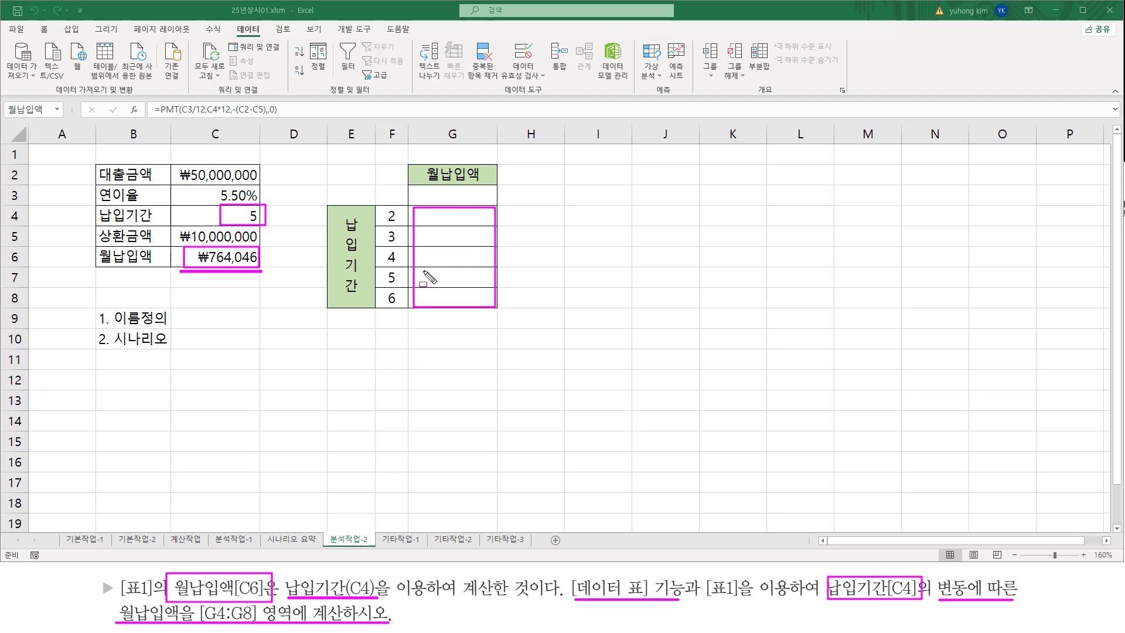
key(Escape)
Examine how 납입기간 in C4 and 월납입액 in C6 relate to the periods in F4:F8 and the empty range G4:G8
drag(229, 206, 264, 224)
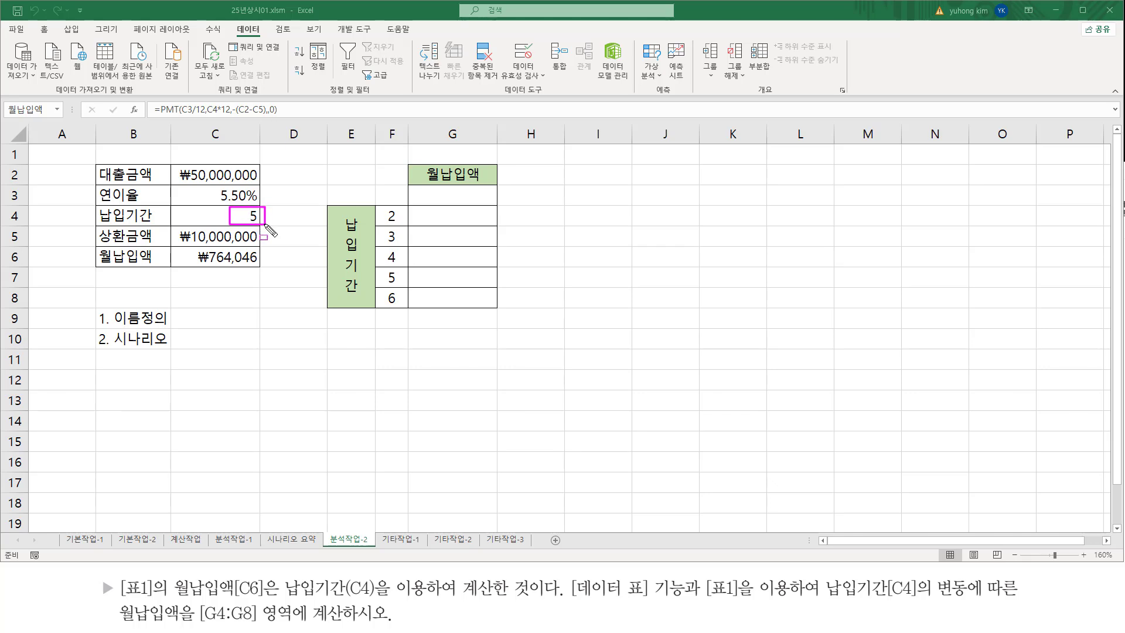
mouse_move(189, 245)
mouse_down()
mouse_move(245, 268)
mouse_move(260, 249)
mouse_move(259, 268)
mouse_move(218, 266)
mouse_up()
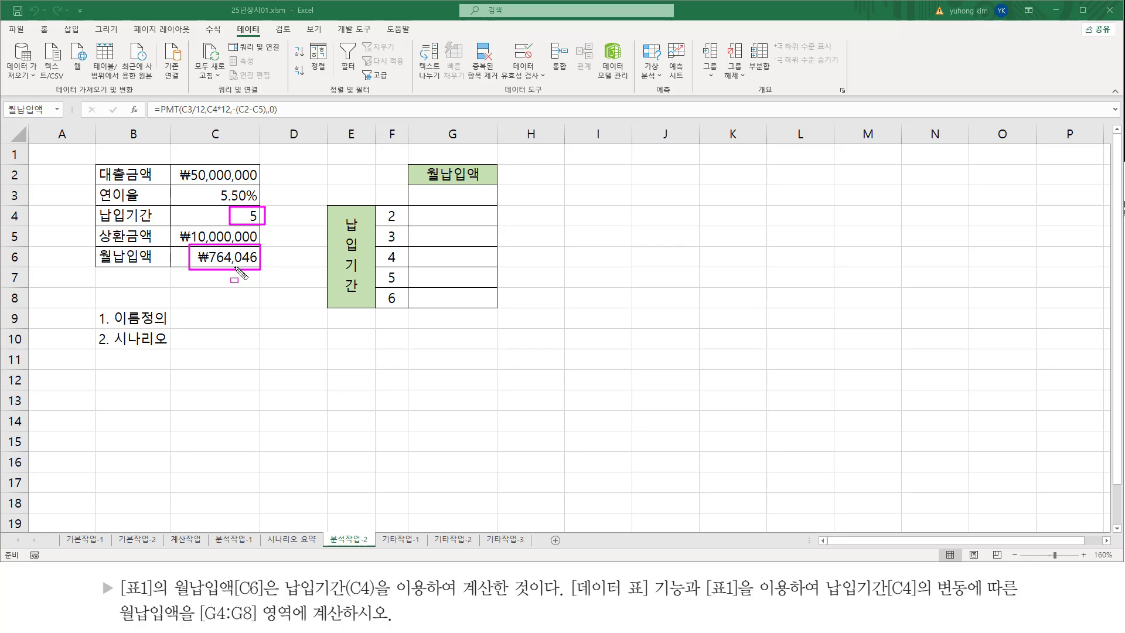
mouse_move(381, 206)
mouse_down()
mouse_move(401, 224)
mouse_move(404, 308)
mouse_up()
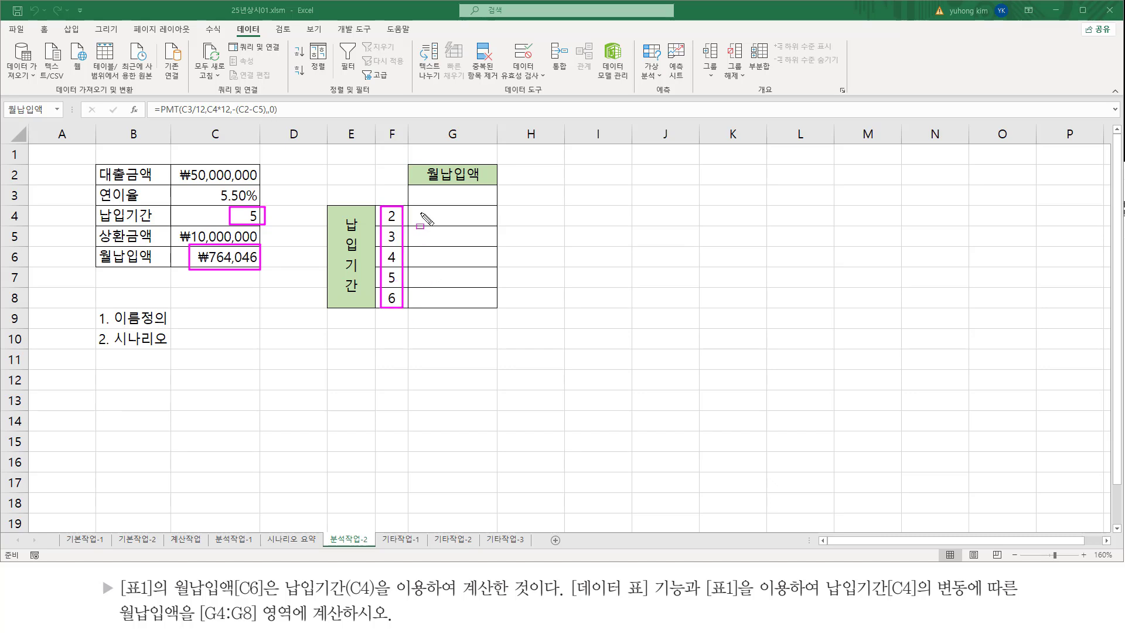
drag(417, 209, 490, 305)
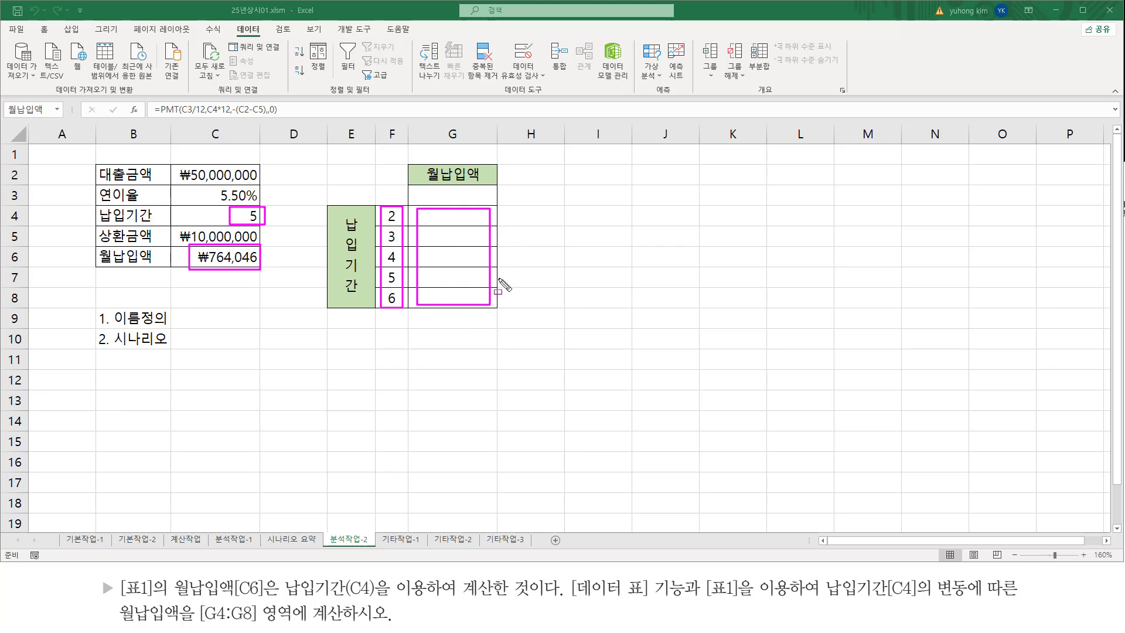
key(e)
drag(95, 164, 260, 273)
key(Escape)
Inspect the PMT formula behind 월납입액 in C6 as the calculation needed for G4:G8
click(221, 256)
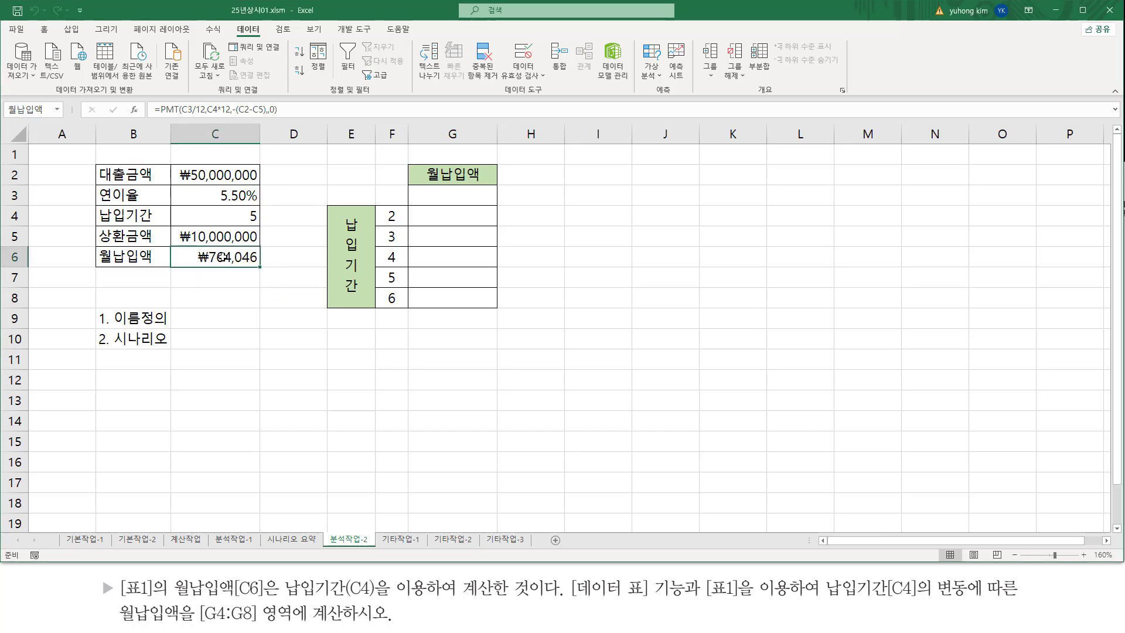
drag(186, 247, 257, 268)
mouse_move(151, 116)
mouse_down()
mouse_move(284, 117)
mouse_move(151, 115)
mouse_up()
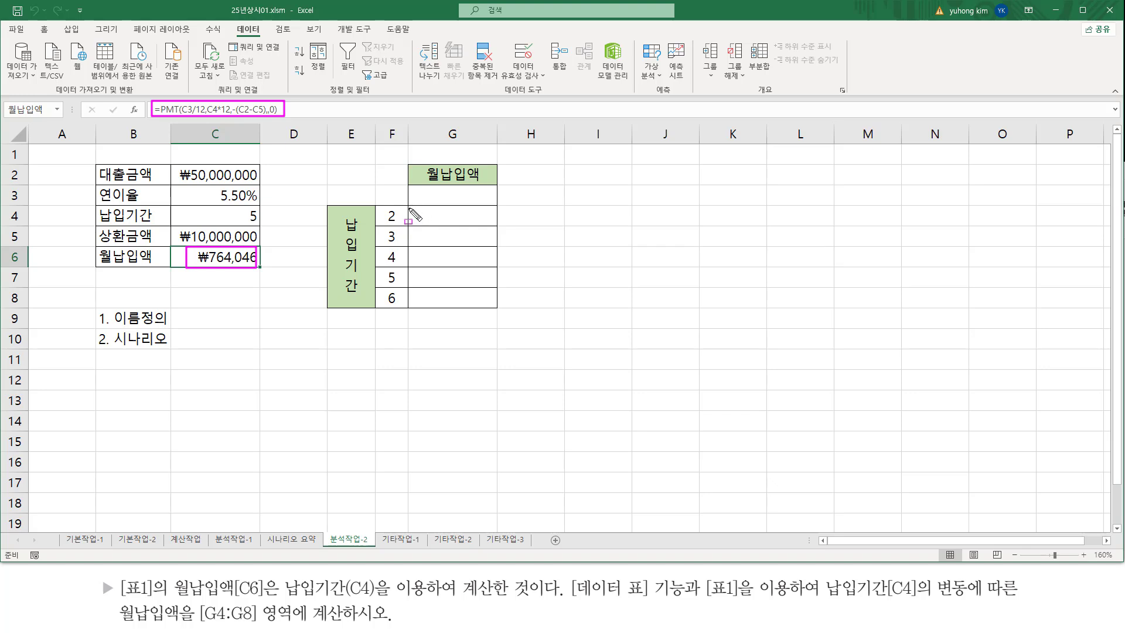
drag(415, 208, 492, 304)
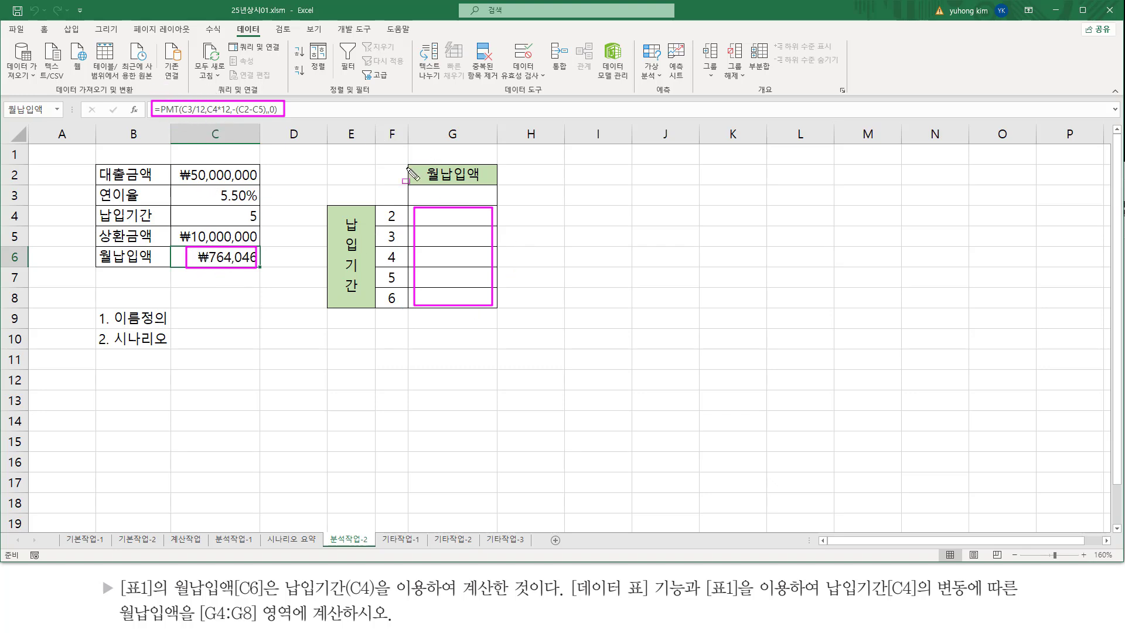
key(Escape)
Copy the formula text =PMT(C3/12,C4*12,-(C2-C5),,0) from C6 and paste it into G3
click(221, 257)
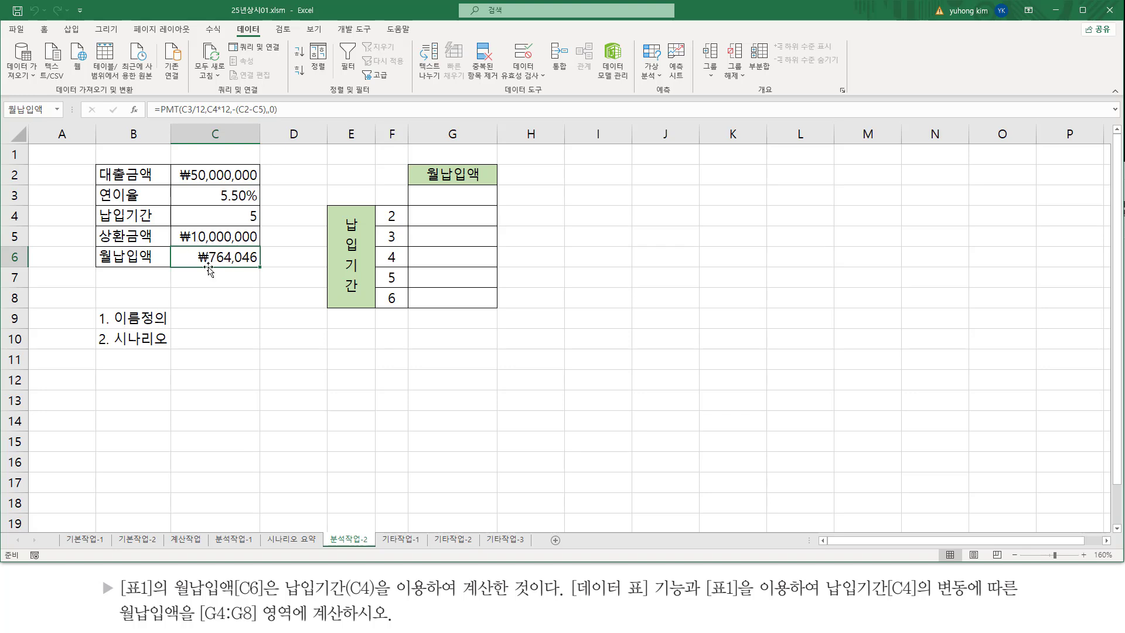
drag(290, 106, 53, 103)
key(ctrl+c)
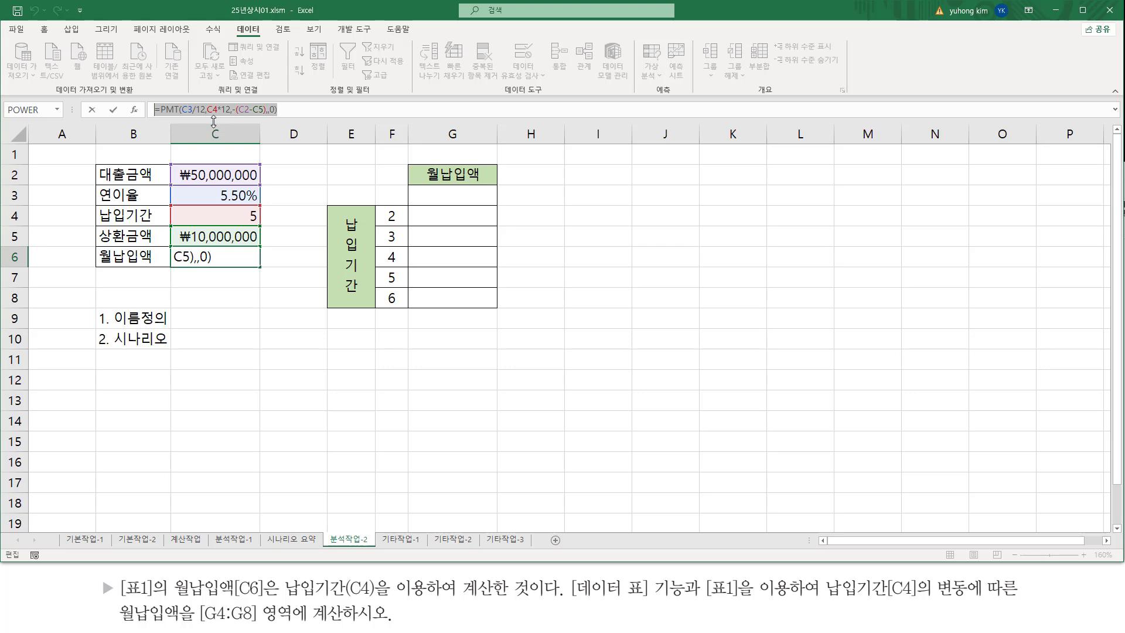
key(ctrl+Return)
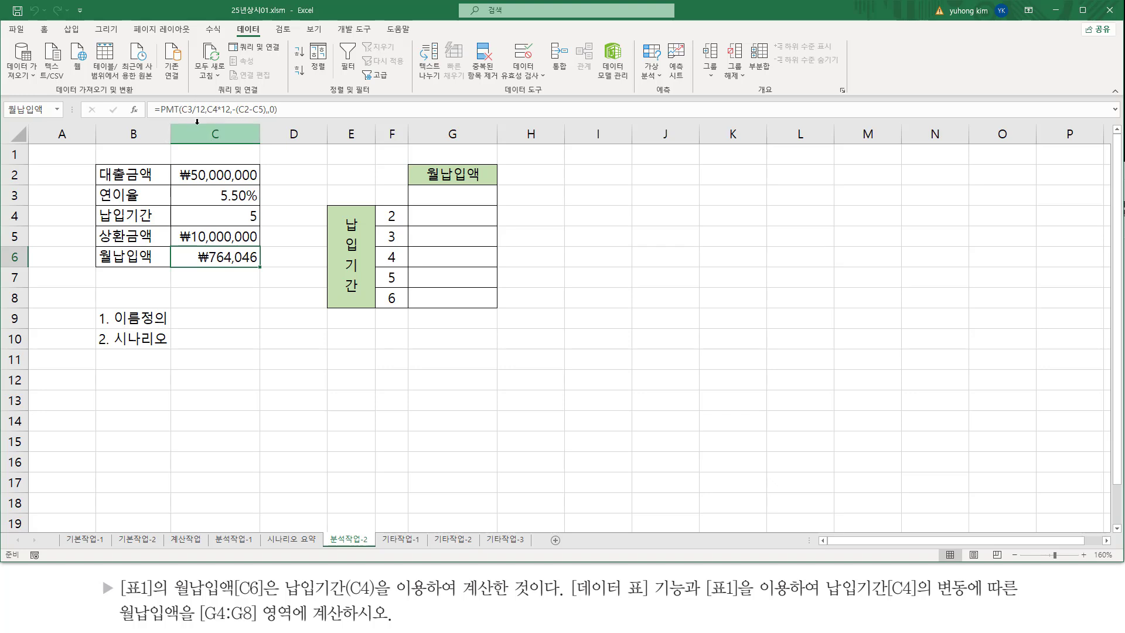
click(448, 198)
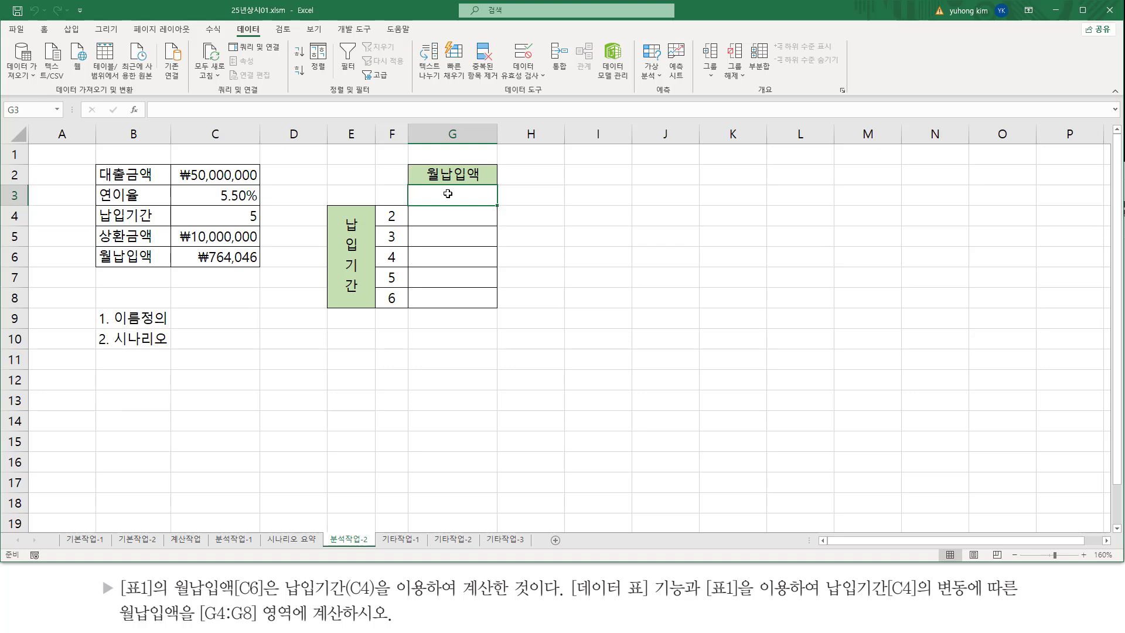
key(ctrl+v)
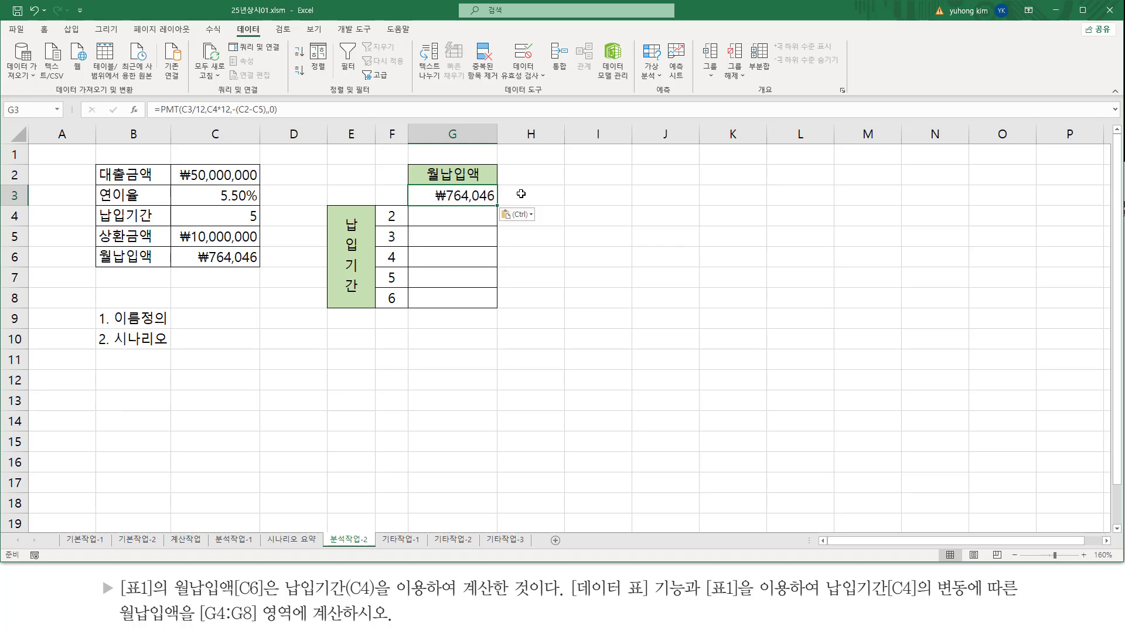
Compare the formula and result in G3 with the original 월납입액 in C6
mouse_move(149, 117)
mouse_down()
mouse_move(269, 118)
mouse_move(286, 102)
mouse_up()
drag(198, 266, 259, 267)
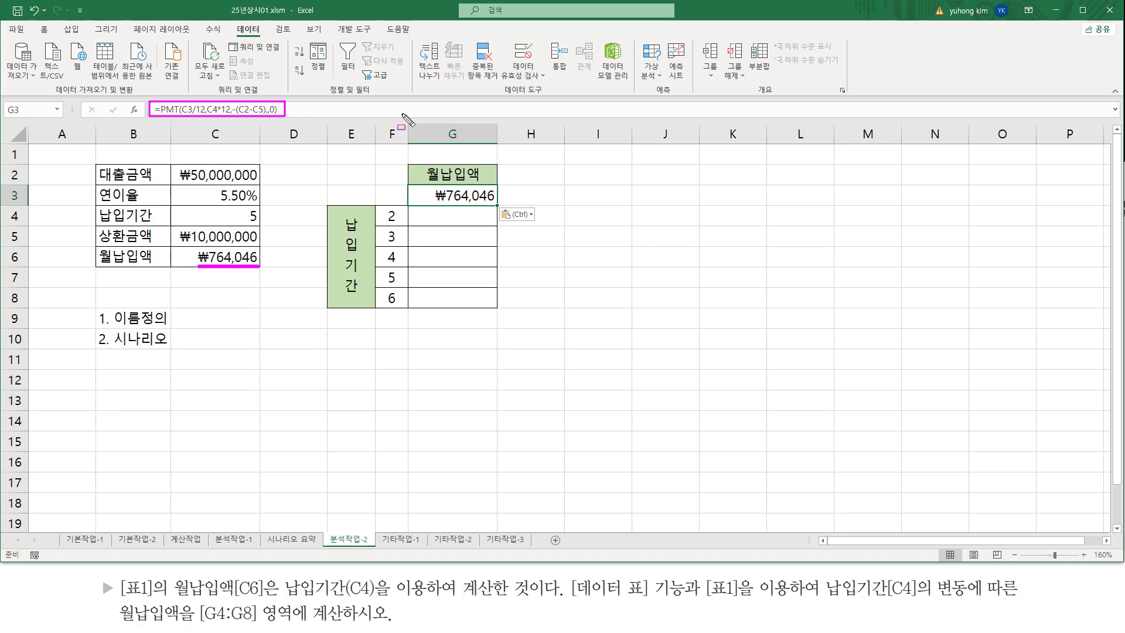
drag(197, 249, 265, 276)
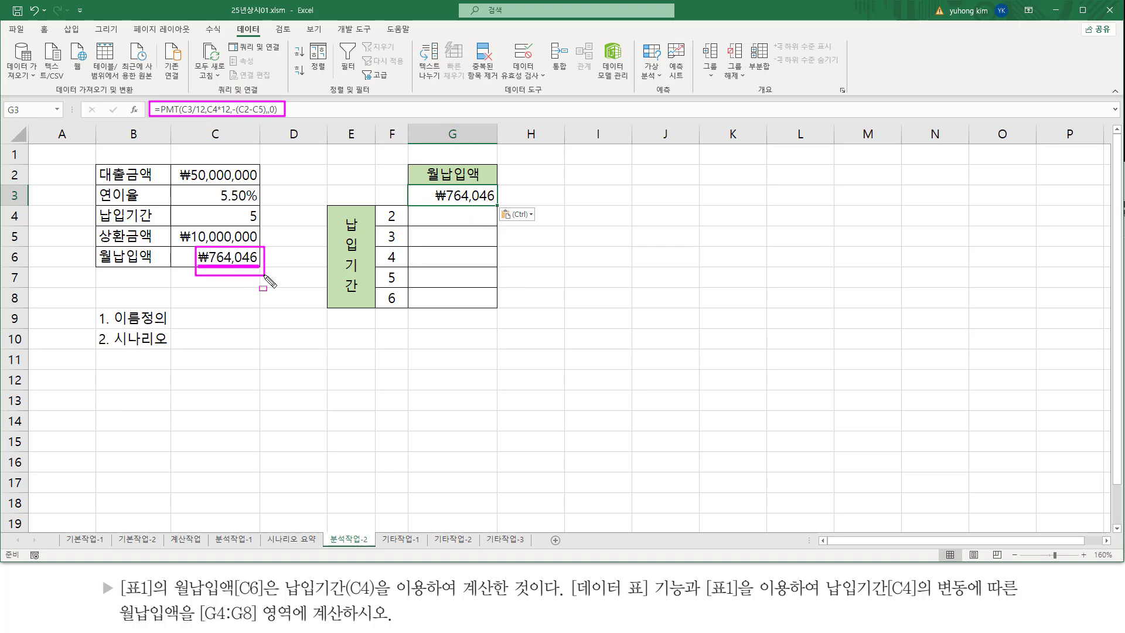
drag(421, 181, 504, 204)
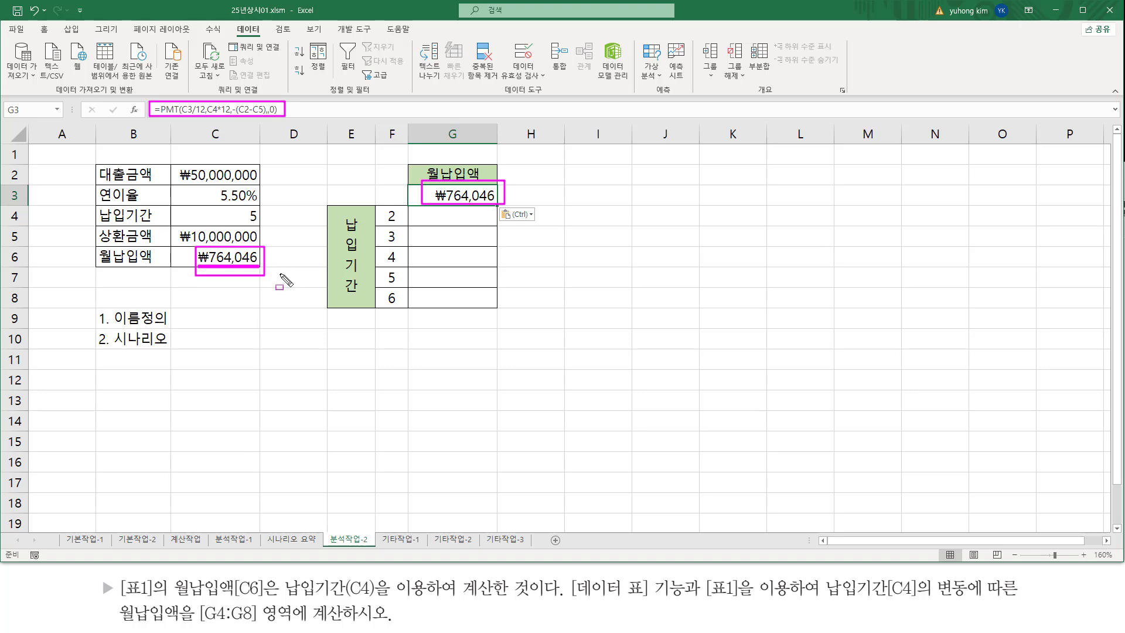
mouse_move(424, 208)
mouse_down()
mouse_move(451, 276)
mouse_move(492, 313)
mouse_up()
key(Escape)
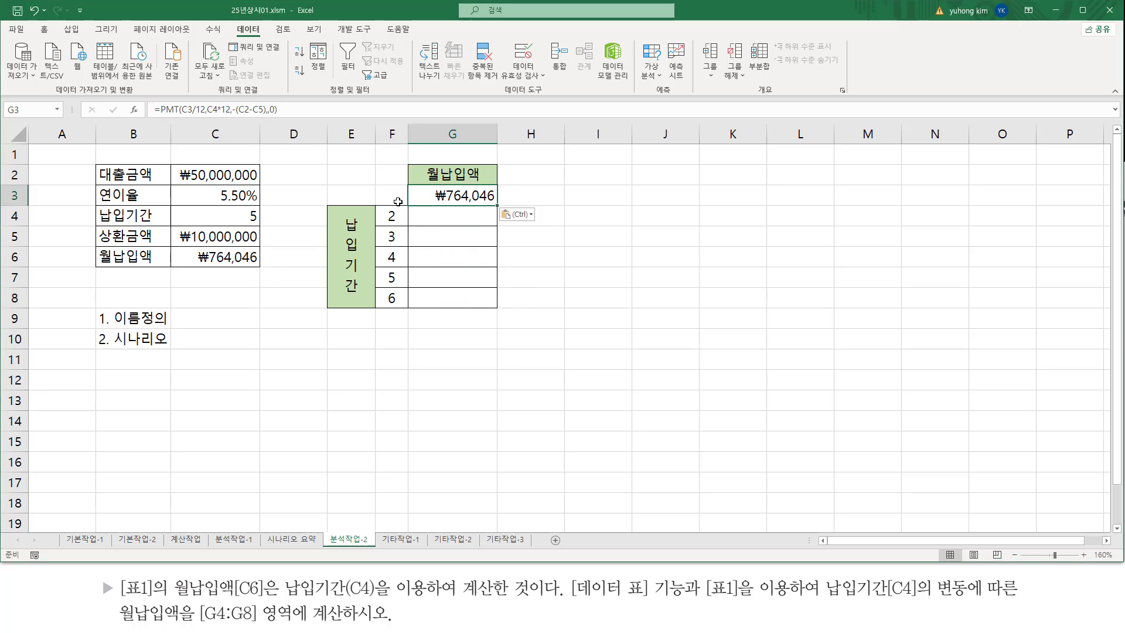
Select F3:G8 and open the What-If Analysis data table dialog for that range
drag(397, 202, 435, 301)
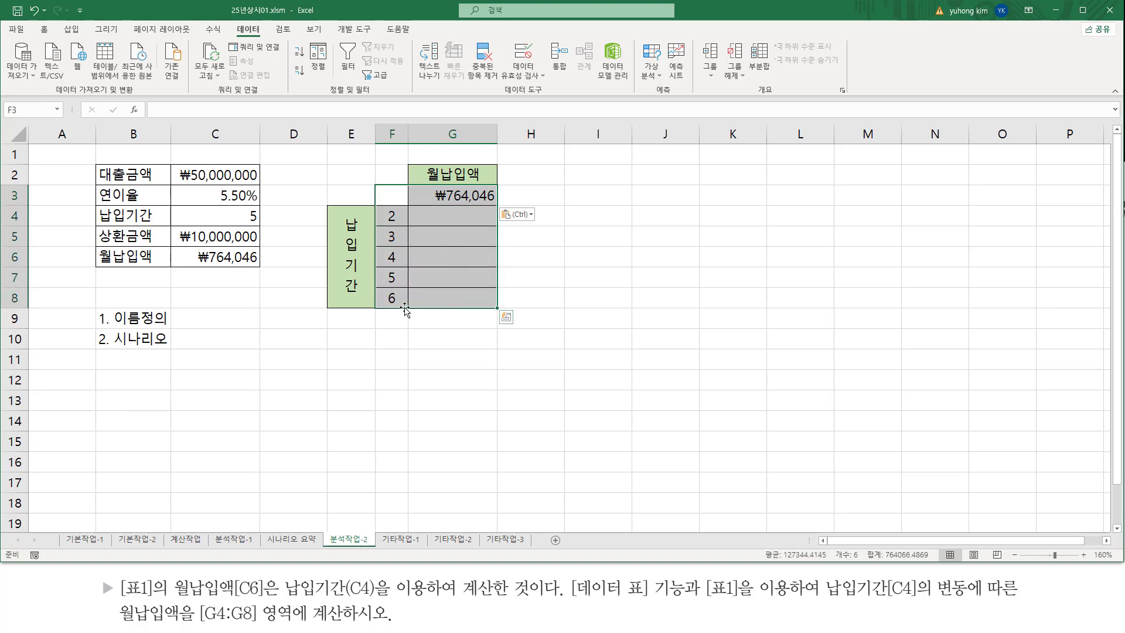
drag(565, 598, 657, 601)
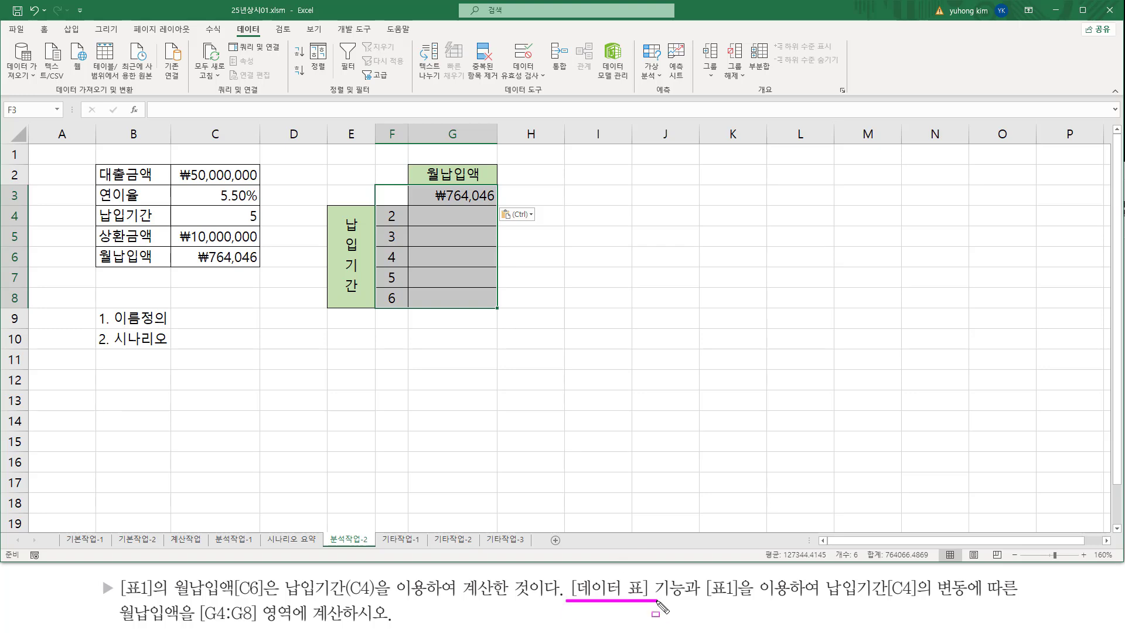
key(Escape)
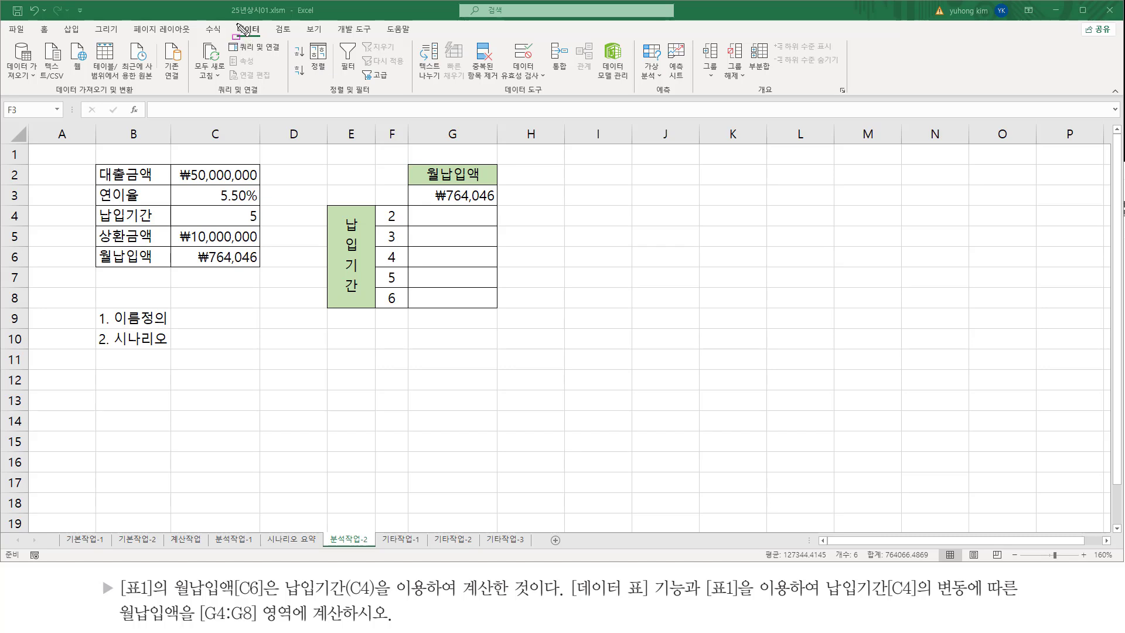
mouse_move(236, 37)
mouse_down()
mouse_move(234, 24)
mouse_move(263, 39)
mouse_move(263, 24)
mouse_up()
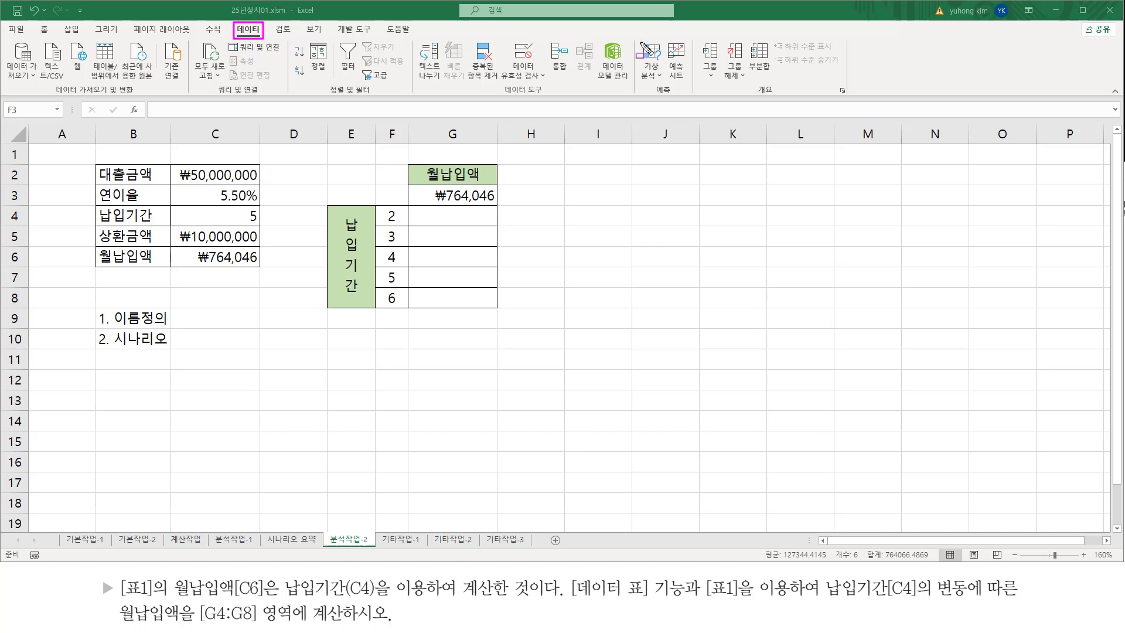
drag(639, 43, 662, 88)
key(Escape)
click(651, 75)
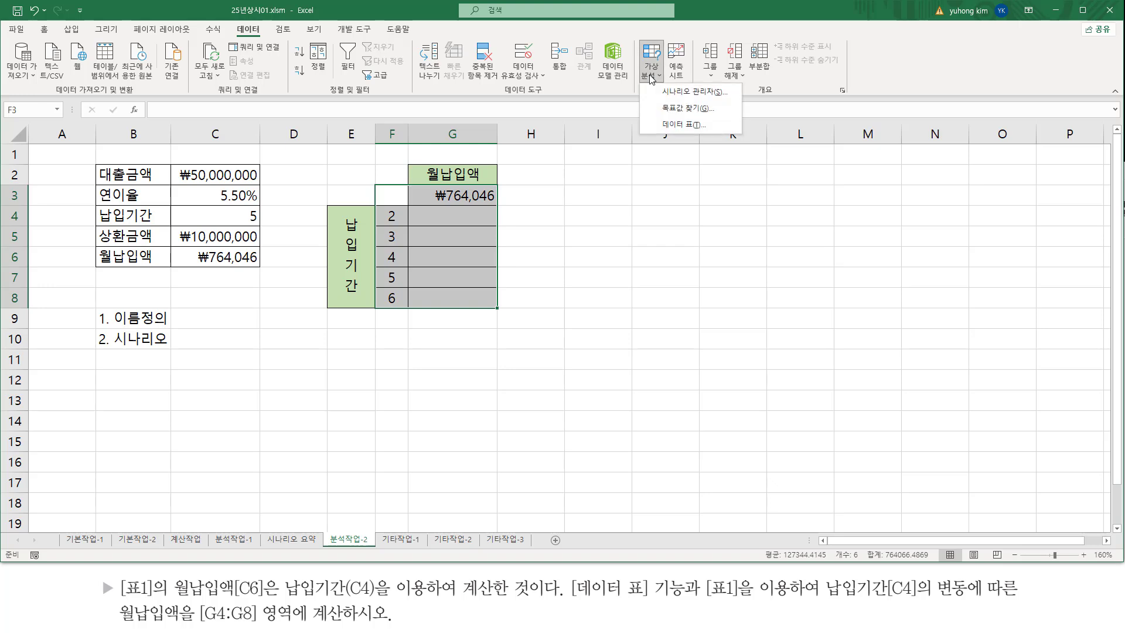
click(692, 125)
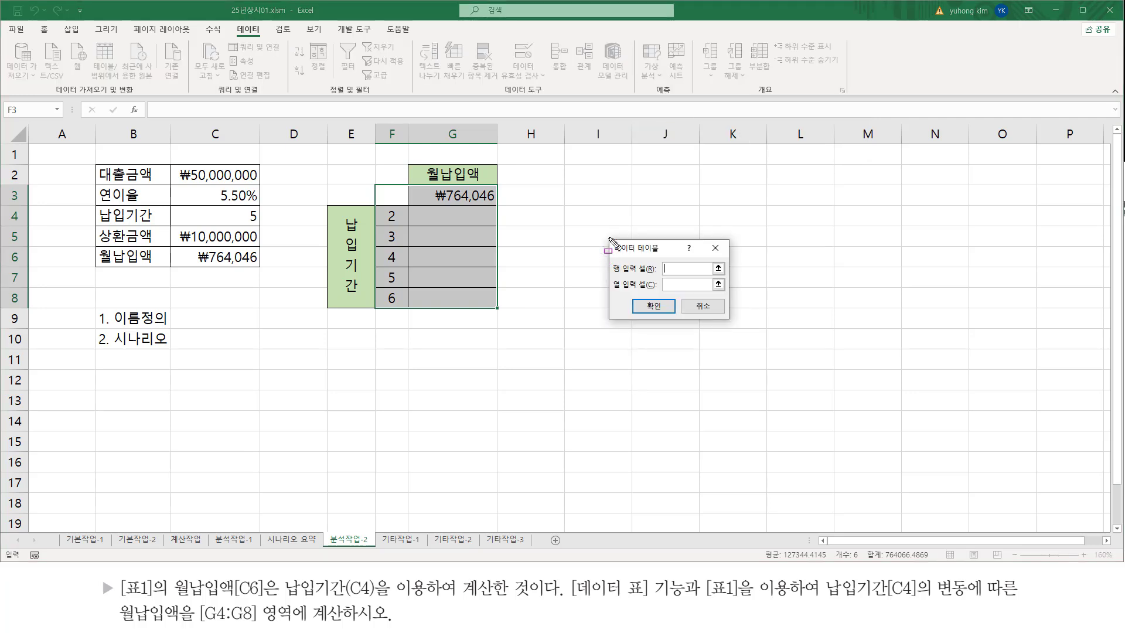
Examine the row and column input cell options against the task's 납입기간[C4] variation and the vertical layout of F4:F8
mouse_move(608, 237)
mouse_down()
mouse_move(732, 325)
mouse_move(732, 229)
mouse_up()
key(Escape)
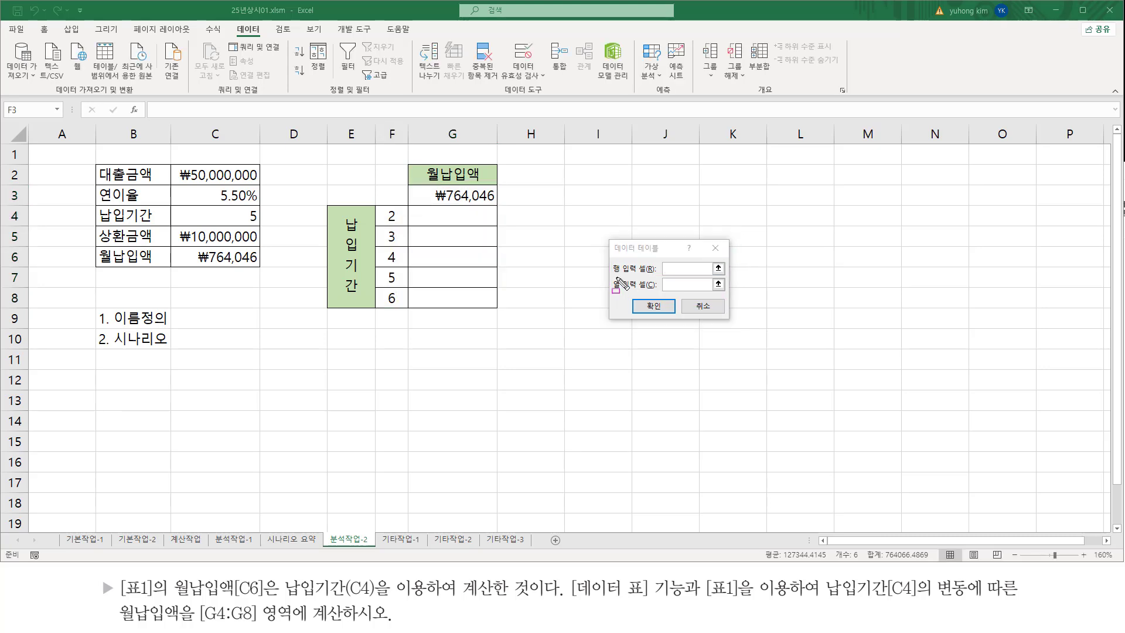
drag(611, 276, 725, 277)
key(Escape)
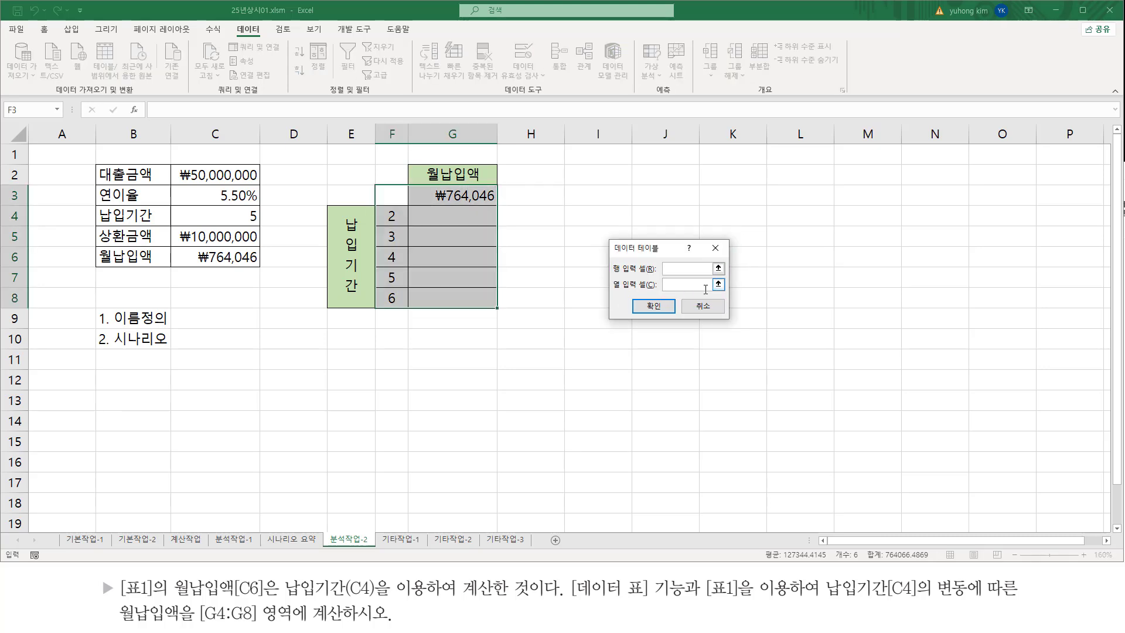
drag(611, 294, 726, 294)
key(Escape)
key(ctrl+2)
mouse_move(823, 602)
mouse_down()
mouse_move(981, 602)
mouse_move(979, 572)
mouse_up()
drag(115, 622, 252, 623)
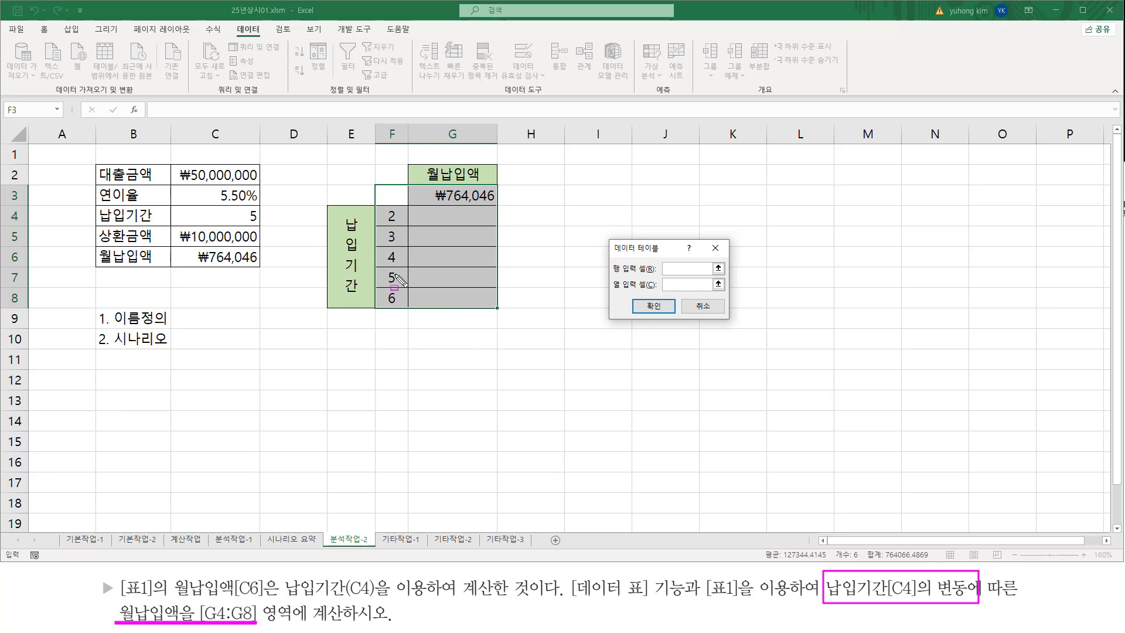
mouse_move(388, 208)
mouse_down()
mouse_move(398, 307)
mouse_move(400, 195)
mouse_up()
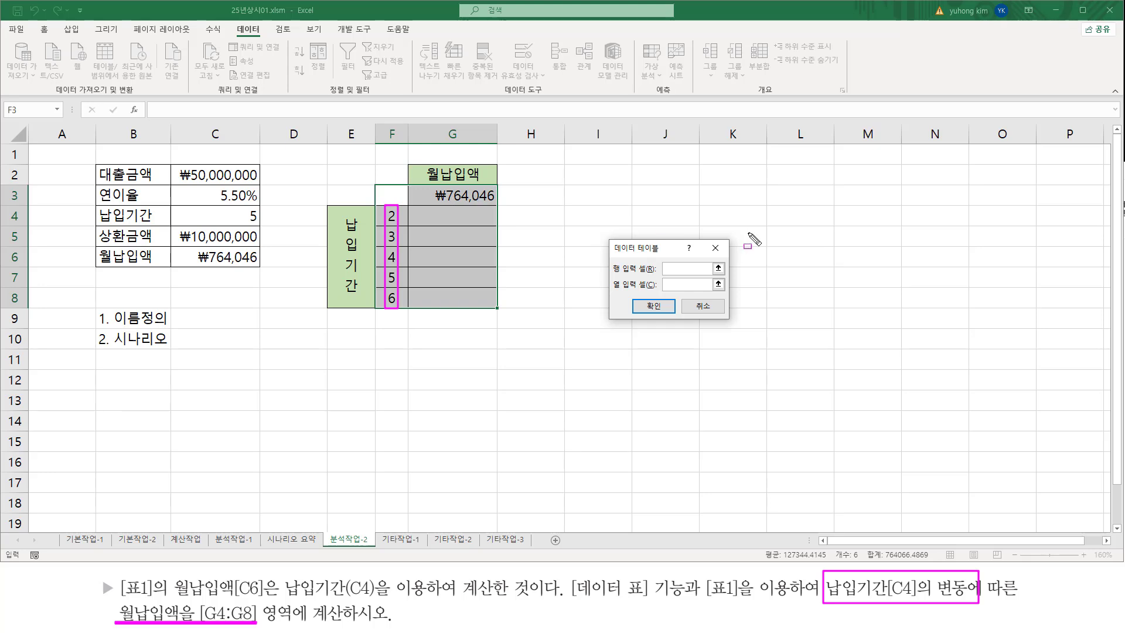
Set the data table's column input cell to the 납입기간 cell $C$4, leaving the row input cell empty
mouse_move(610, 291)
mouse_down()
mouse_move(679, 293)
mouse_move(725, 277)
mouse_up()
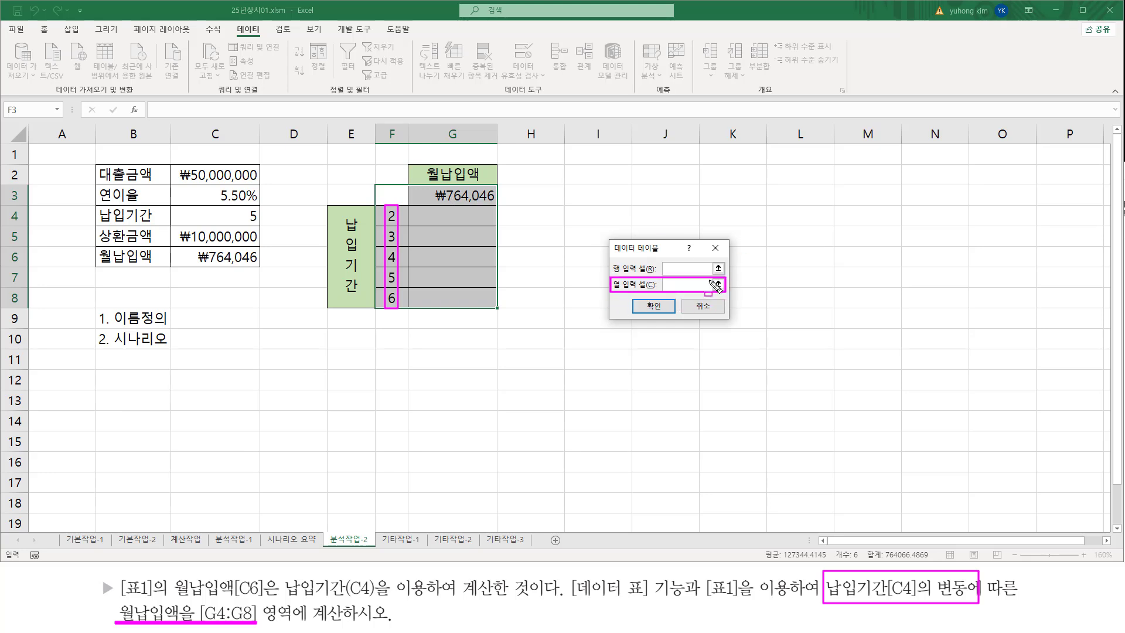
key(Escape)
click(685, 284)
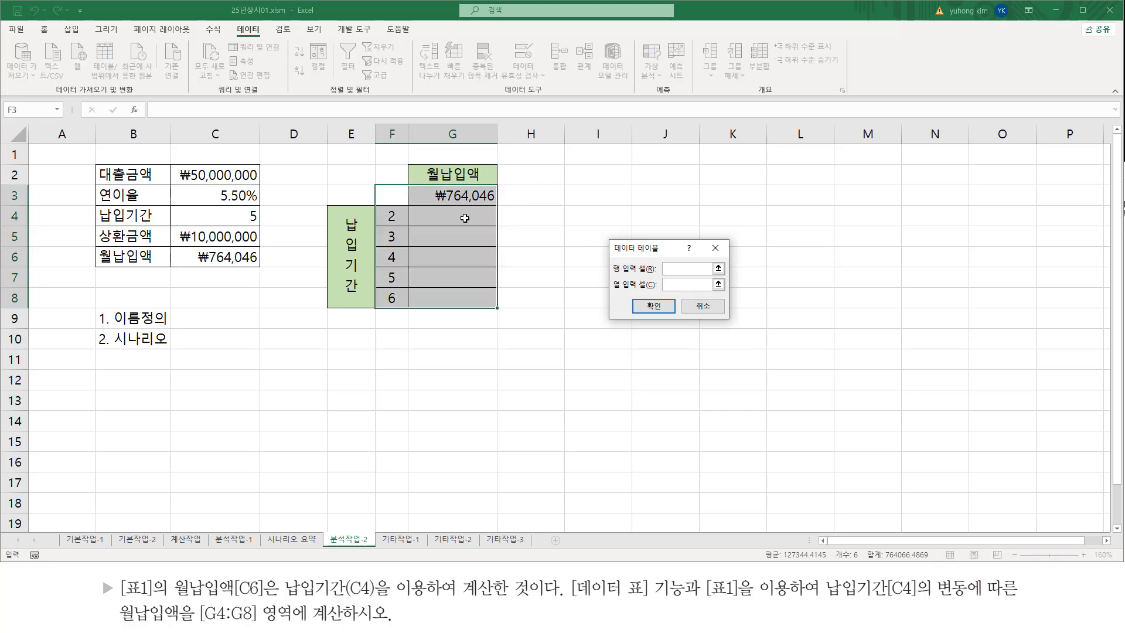
mouse_move(431, 209)
mouse_down()
mouse_move(448, 272)
mouse_move(478, 305)
mouse_up()
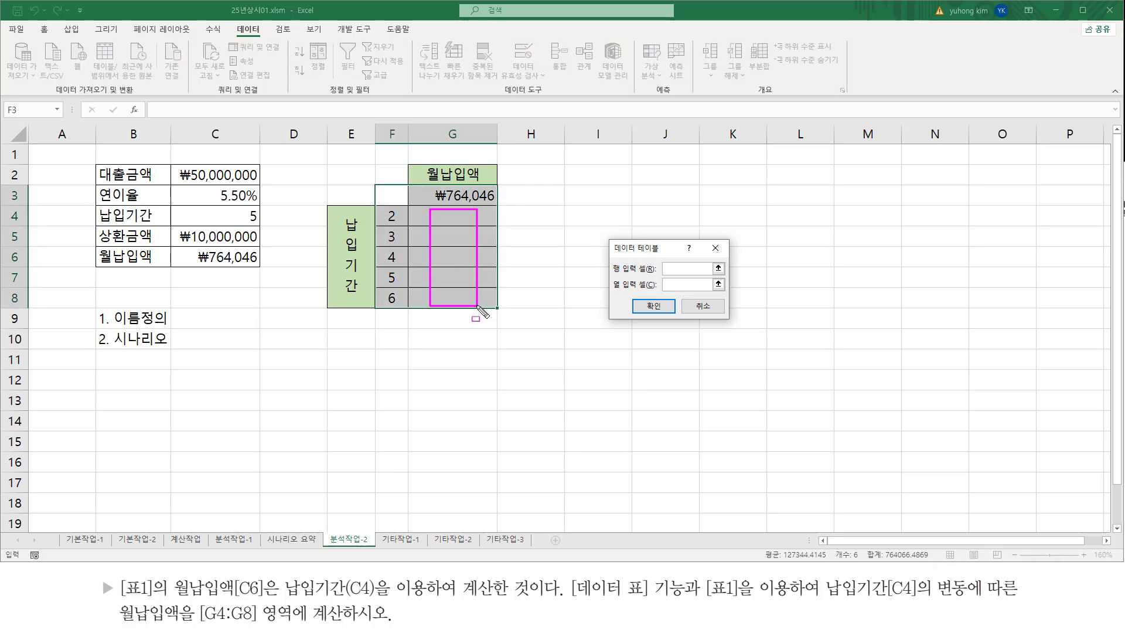
mouse_move(387, 206)
mouse_down()
mouse_move(400, 245)
mouse_move(397, 305)
mouse_up()
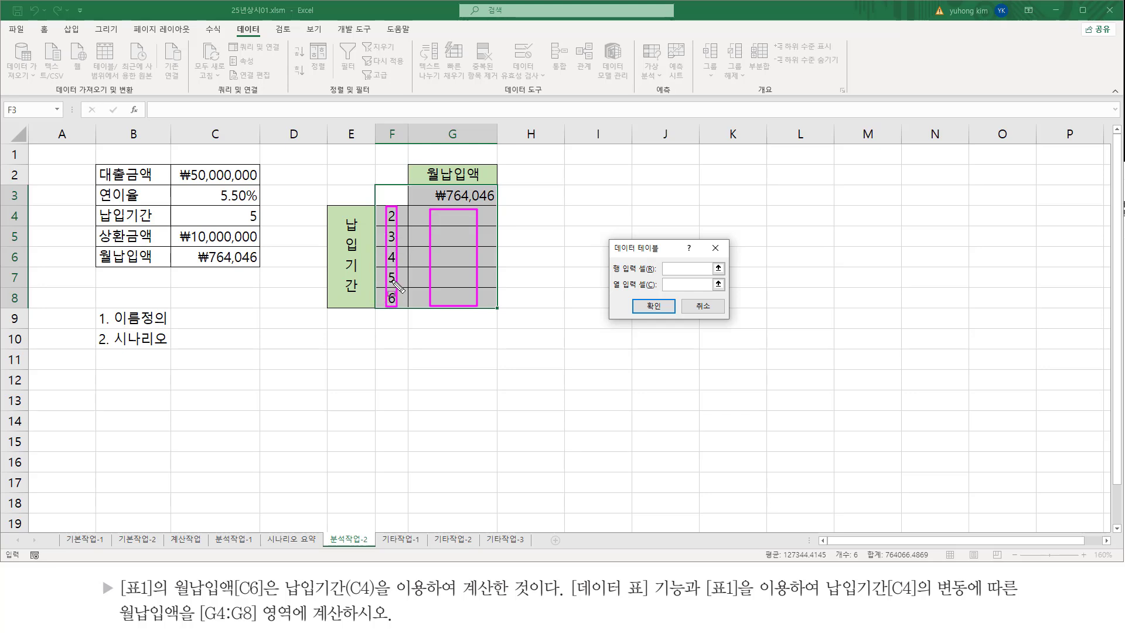
mouse_move(236, 205)
mouse_down()
mouse_move(237, 226)
mouse_move(263, 224)
mouse_up()
key(Escape)
click(677, 284)
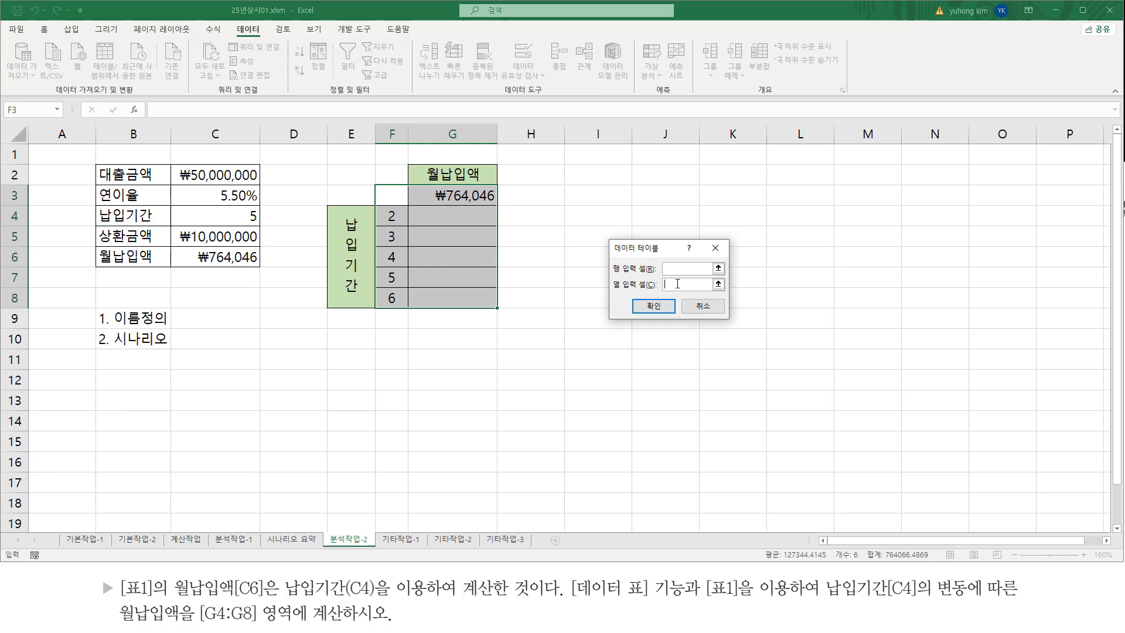
click(243, 214)
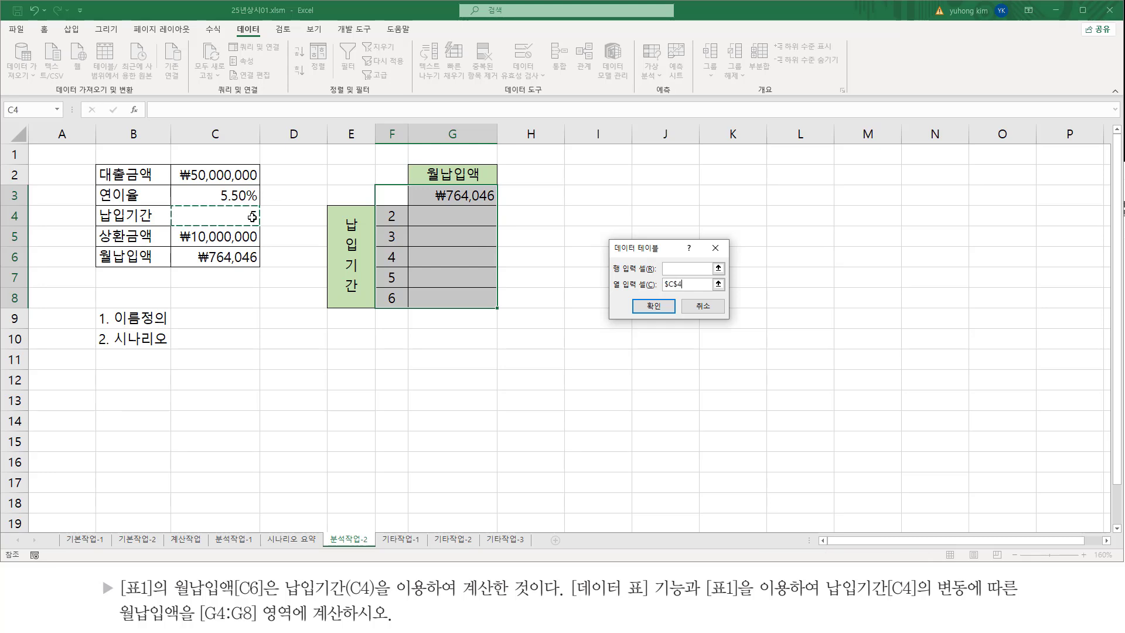
Apply the data table to calculate 월납입액 in G4:G8 for the 납입기간 values in F4:F8
drag(229, 205, 260, 225)
drag(657, 289, 691, 288)
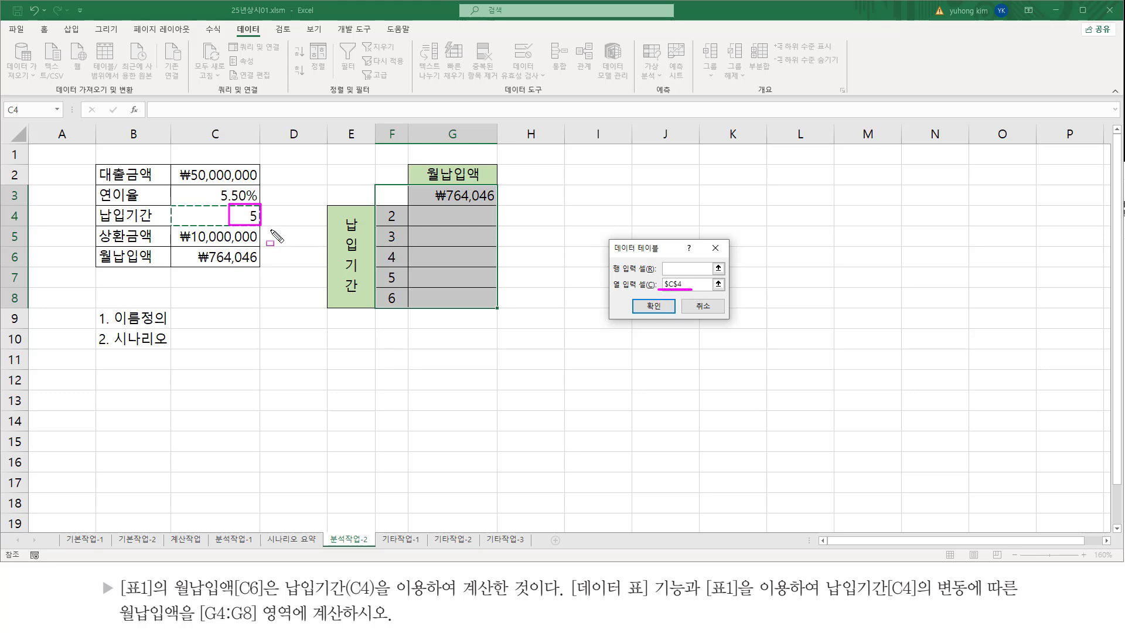
mouse_move(383, 207)
mouse_down()
mouse_move(400, 223)
mouse_move(407, 309)
mouse_up()
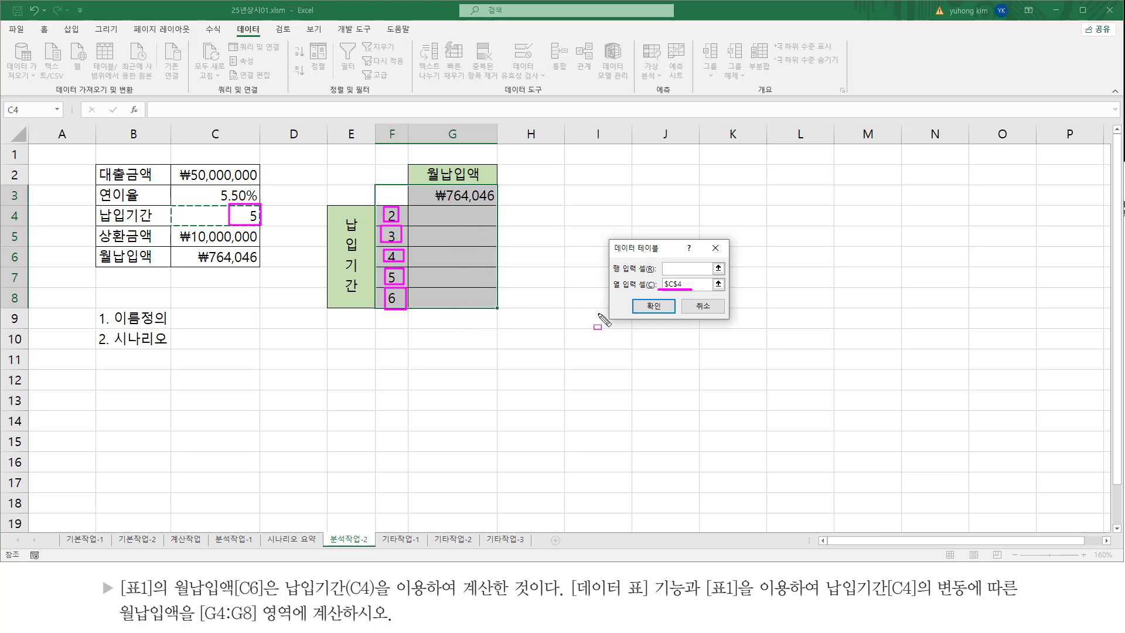
drag(632, 296, 674, 317)
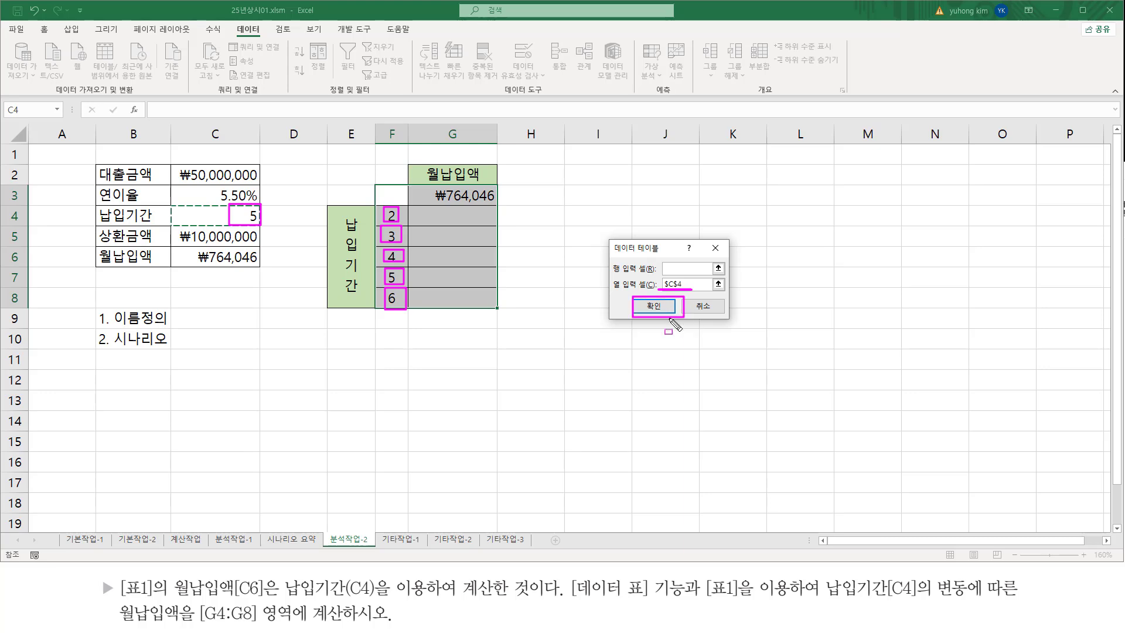
key(Escape)
click(655, 308)
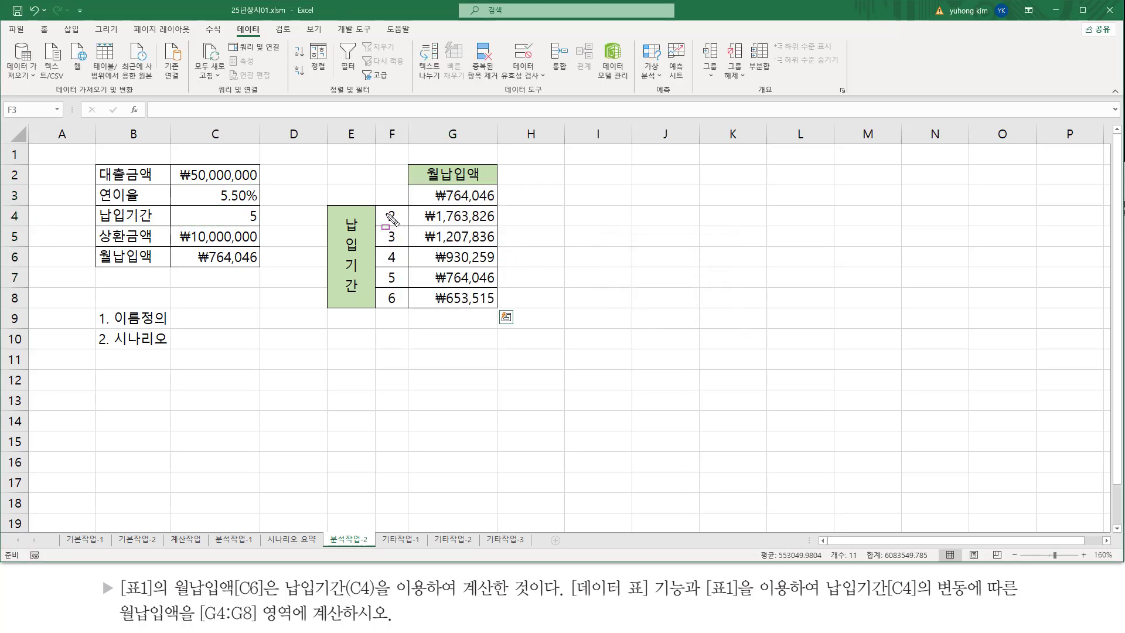
Check the 월납입액 results in G4:G8 against the 납입기간 values in F4:F8 and deselect the range
drag(382, 207, 400, 309)
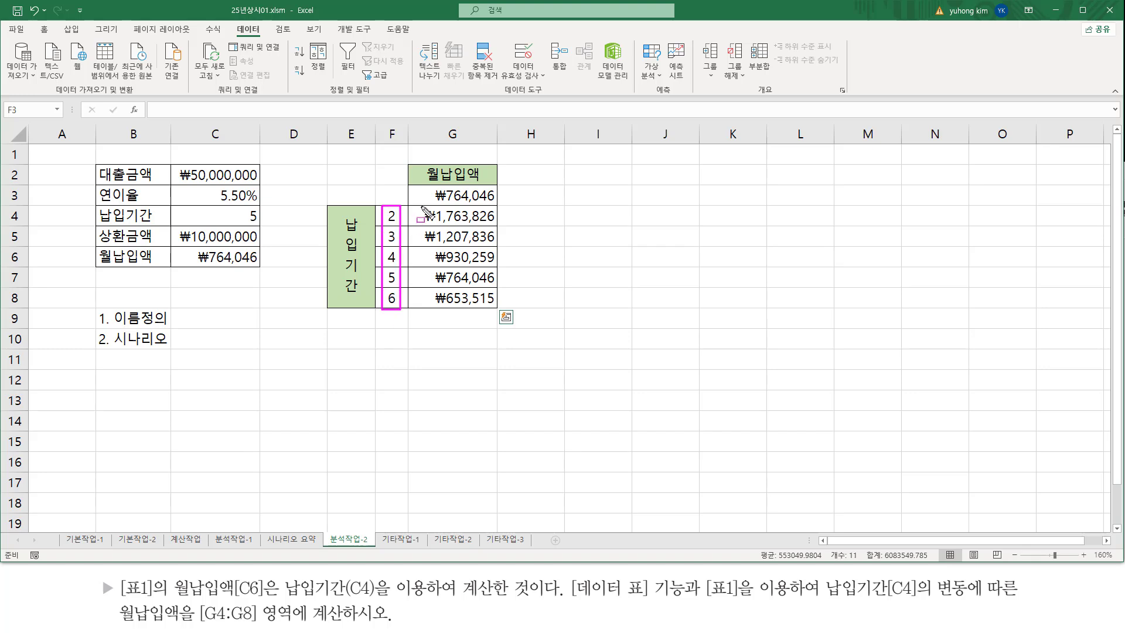
drag(421, 208, 498, 311)
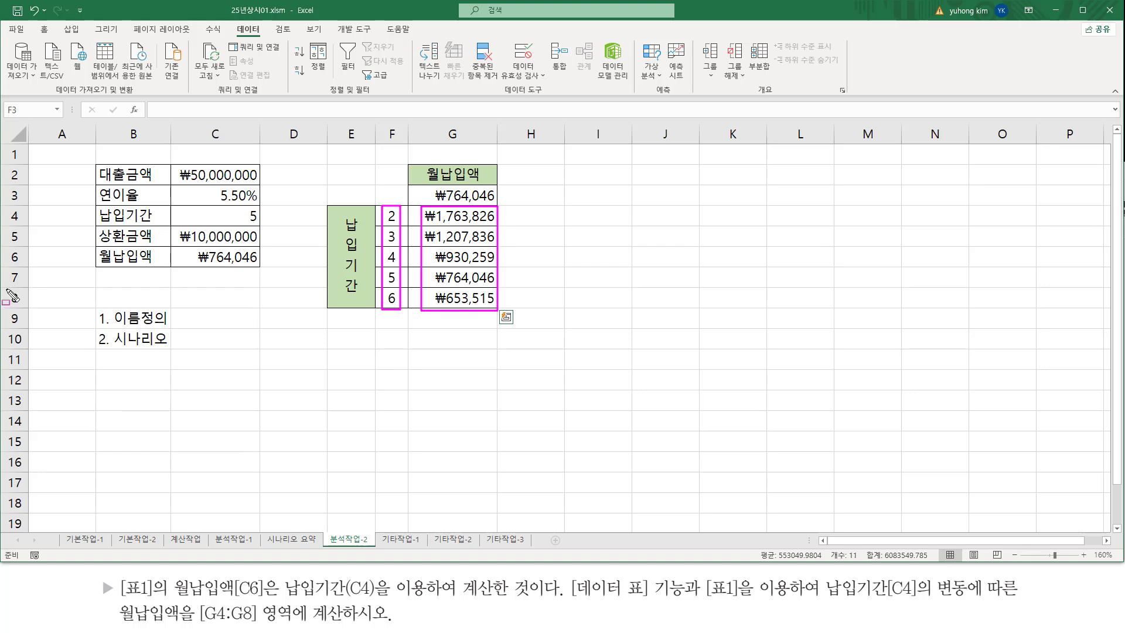
key(Escape)
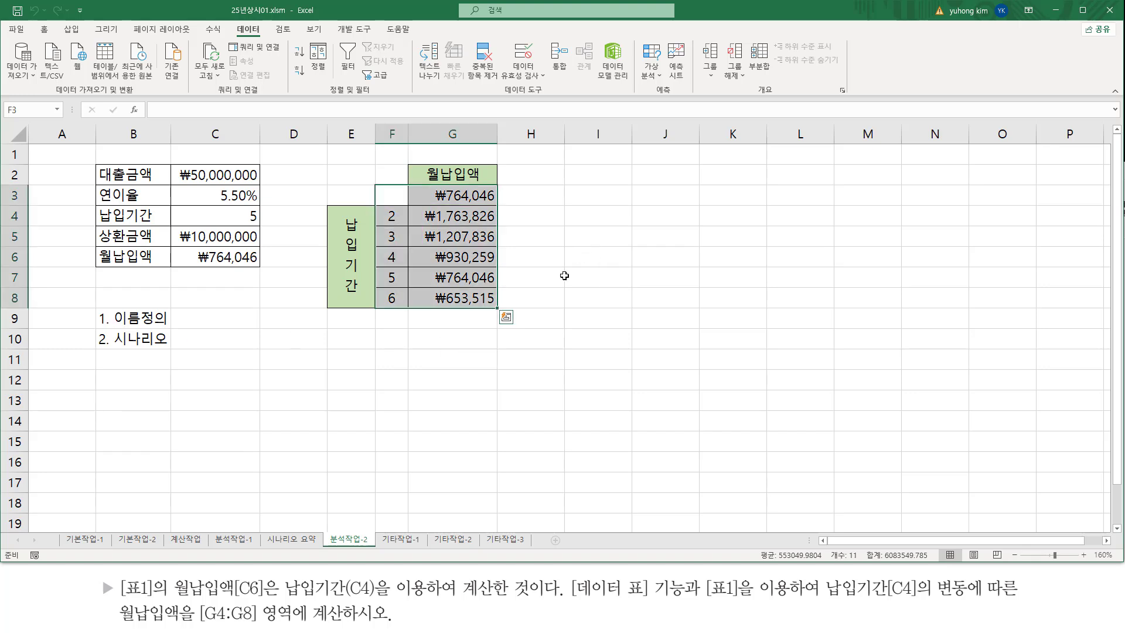
click(564, 276)
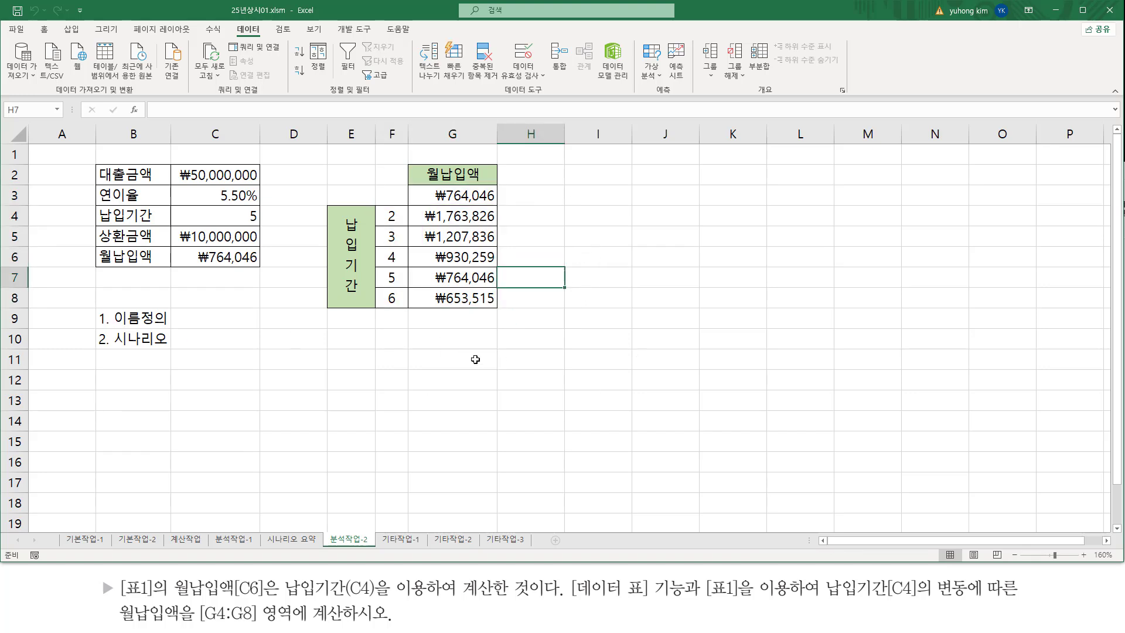